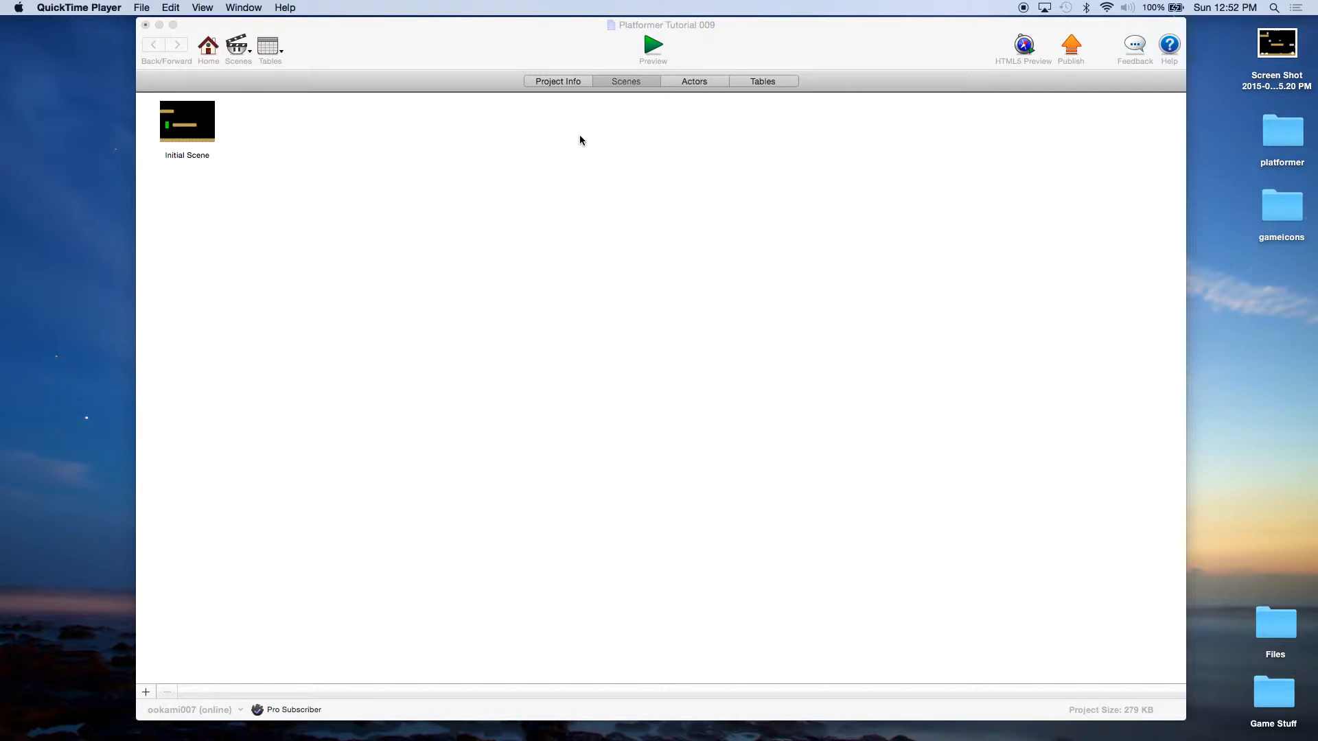
Step: Bring the GameSalad editor to the front and save the current project
click(435, 55)
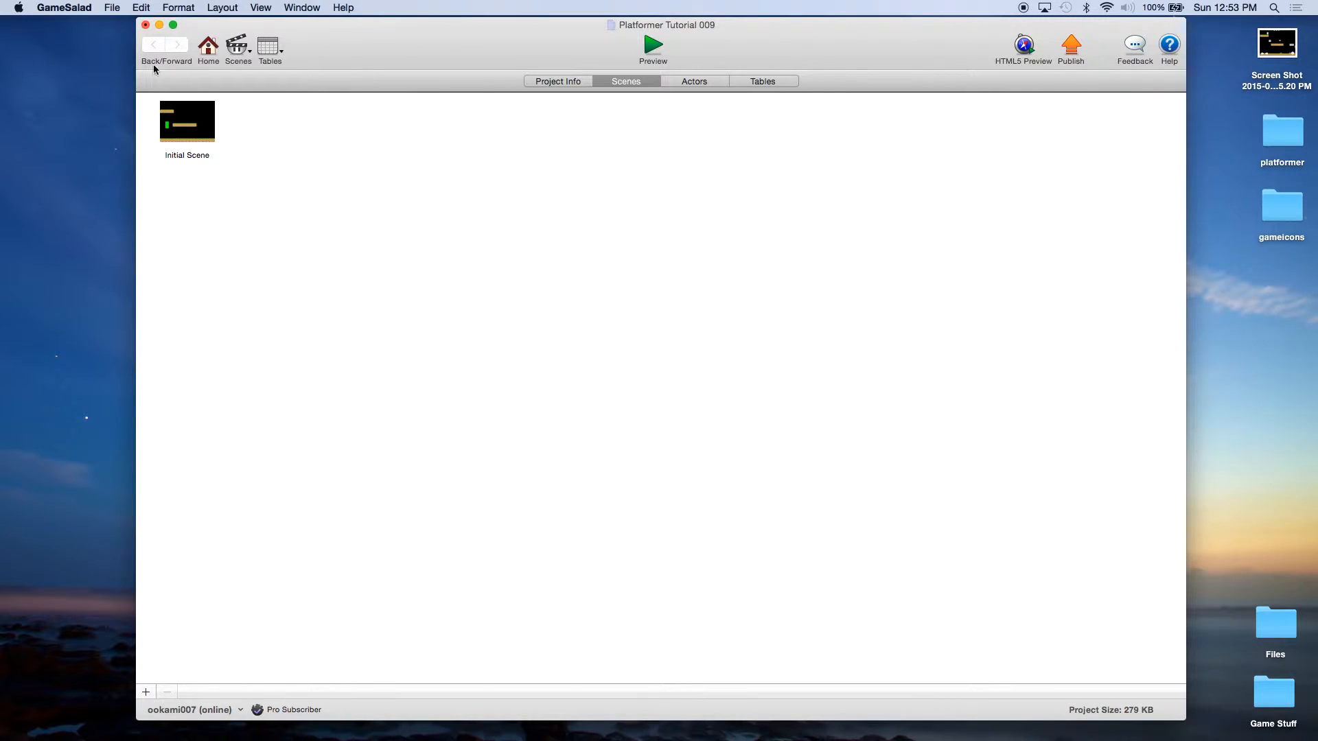
click(113, 8)
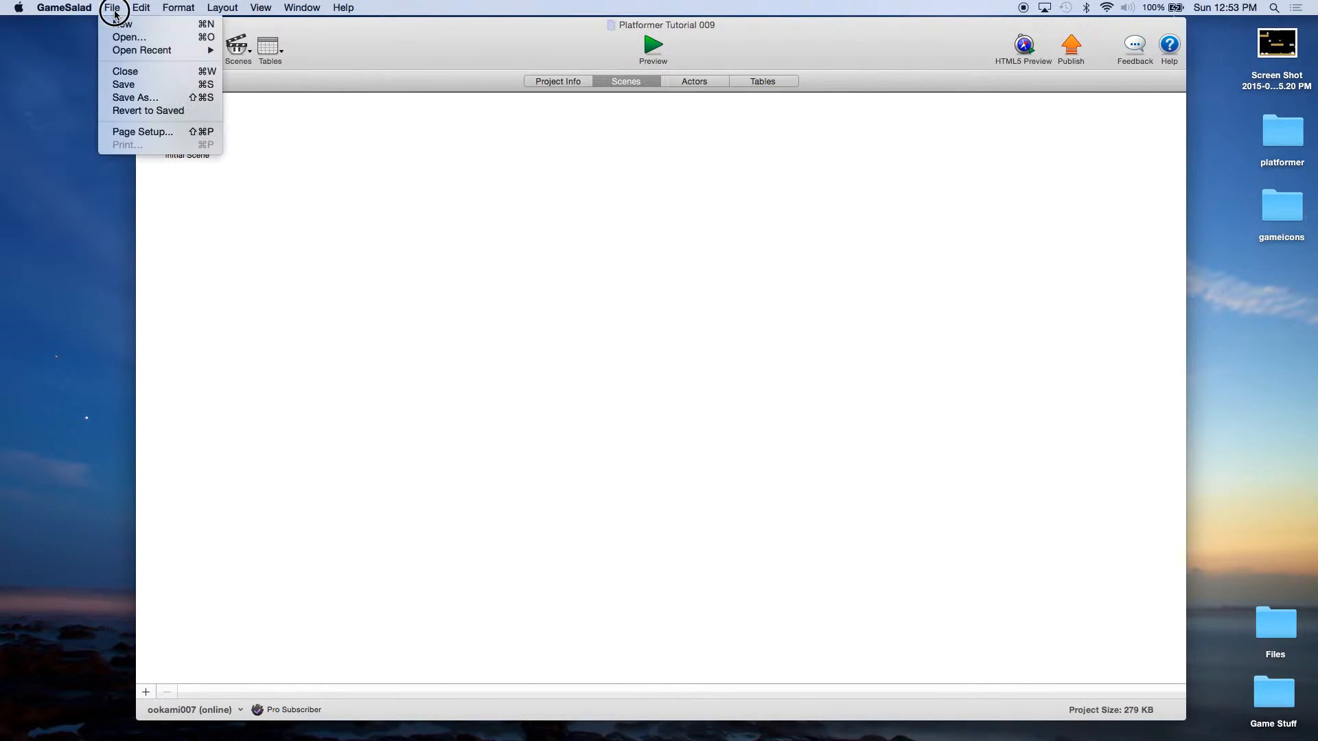
click(124, 84)
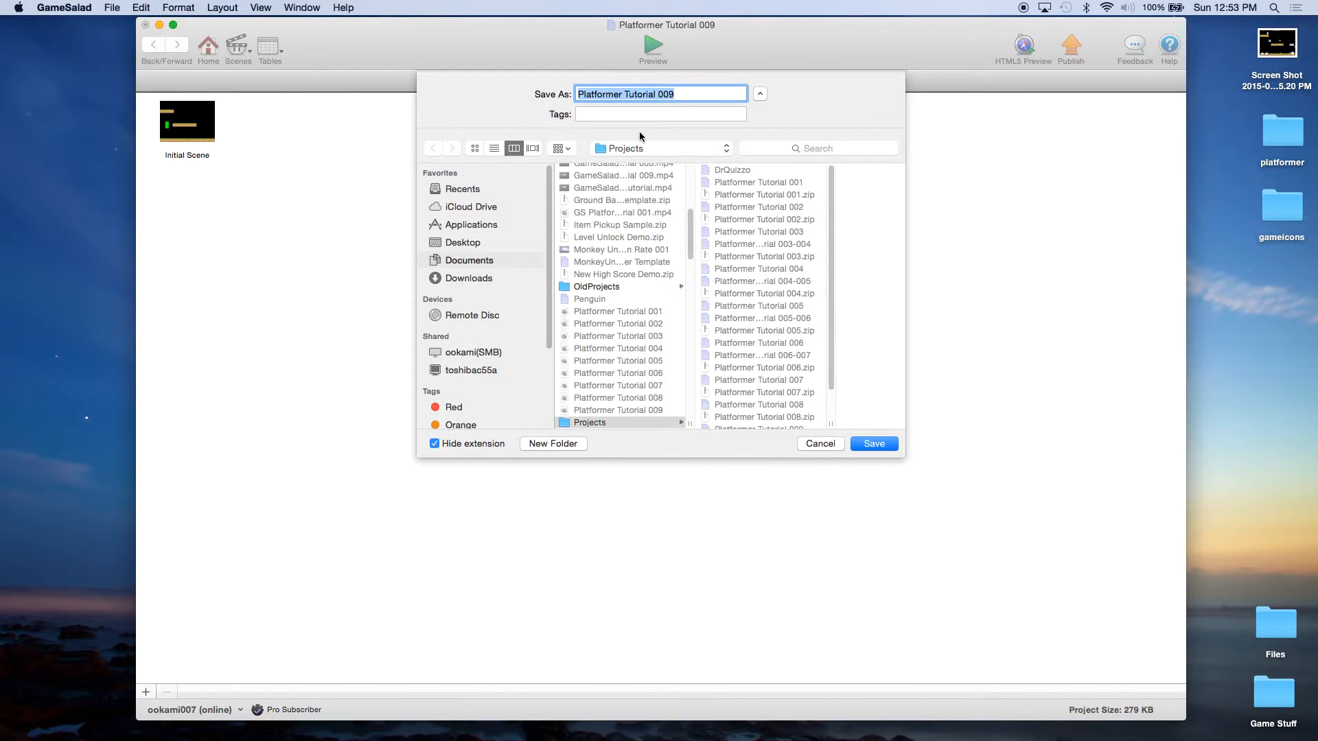
Step: Save a copy of the project as 'Platformer Tutorial 010'
click(664, 94)
double_click(664, 94)
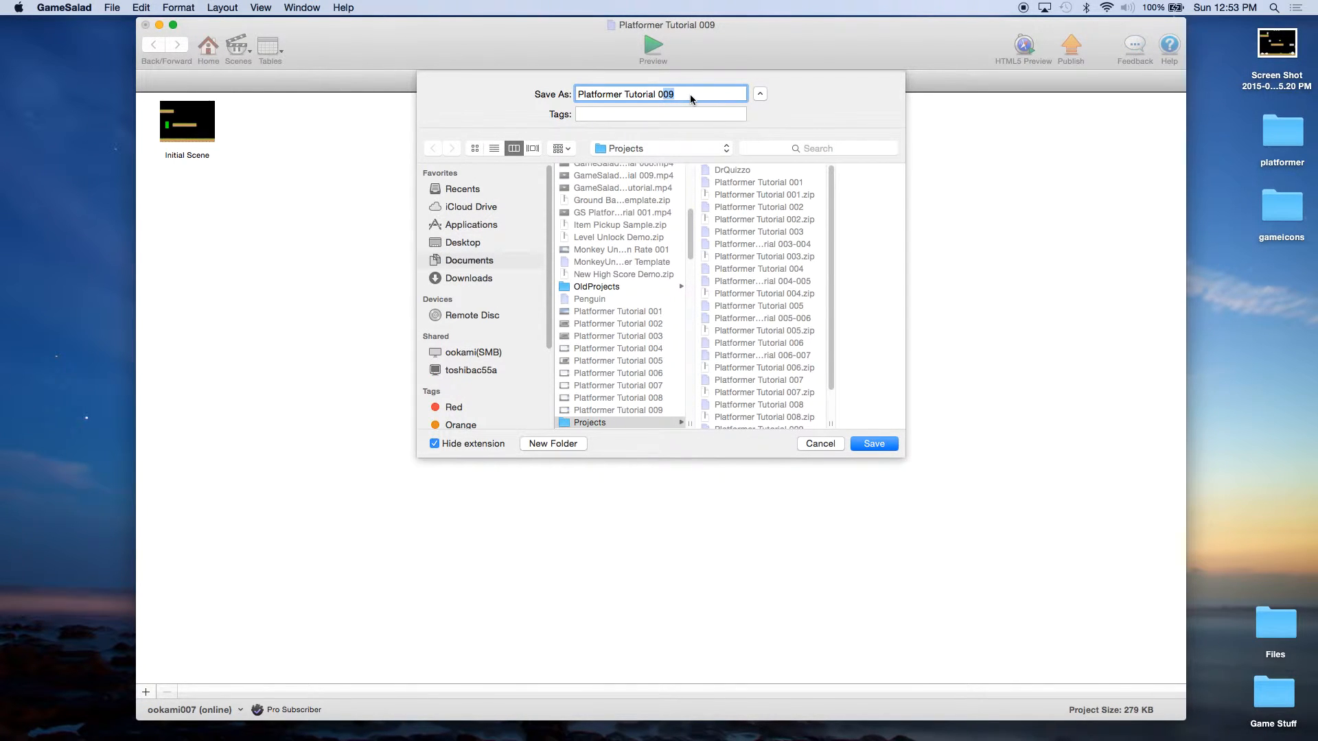
text(010)
click(882, 443)
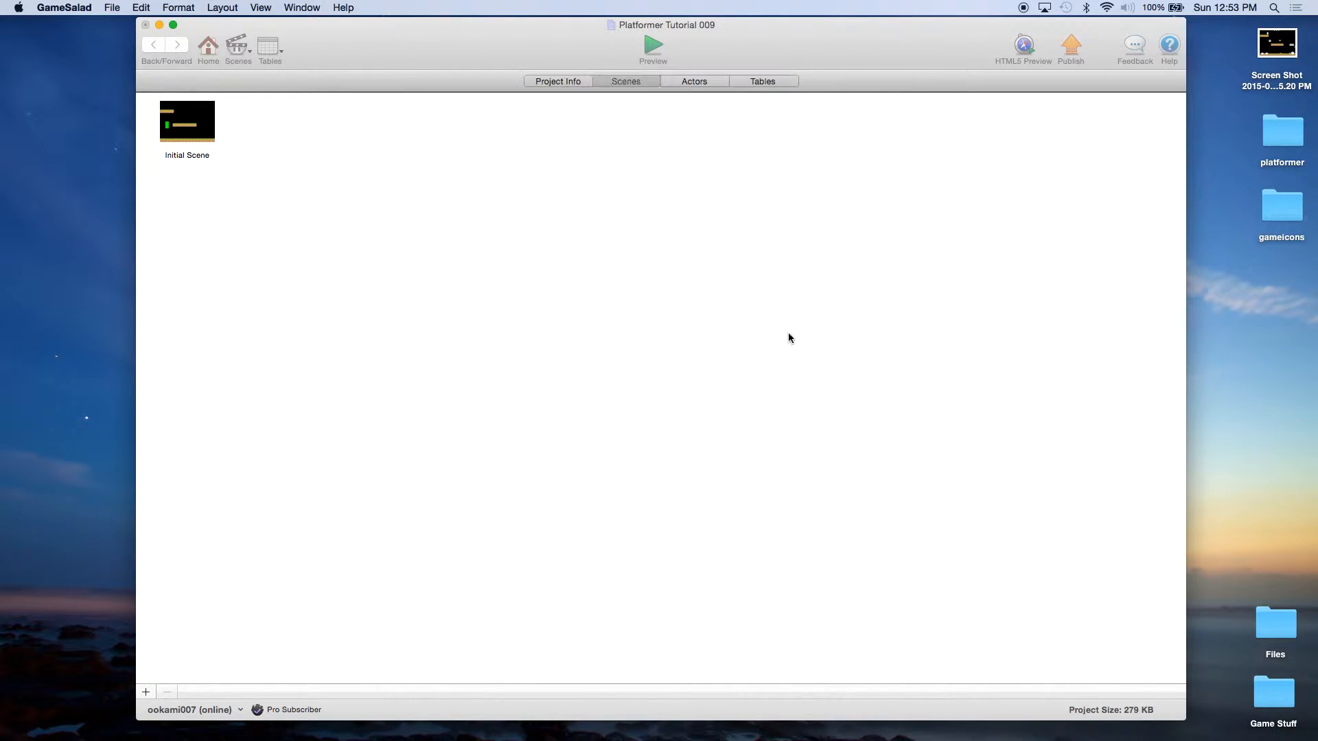
Step: Add two blank actors and name them Coin and Star
click(674, 81)
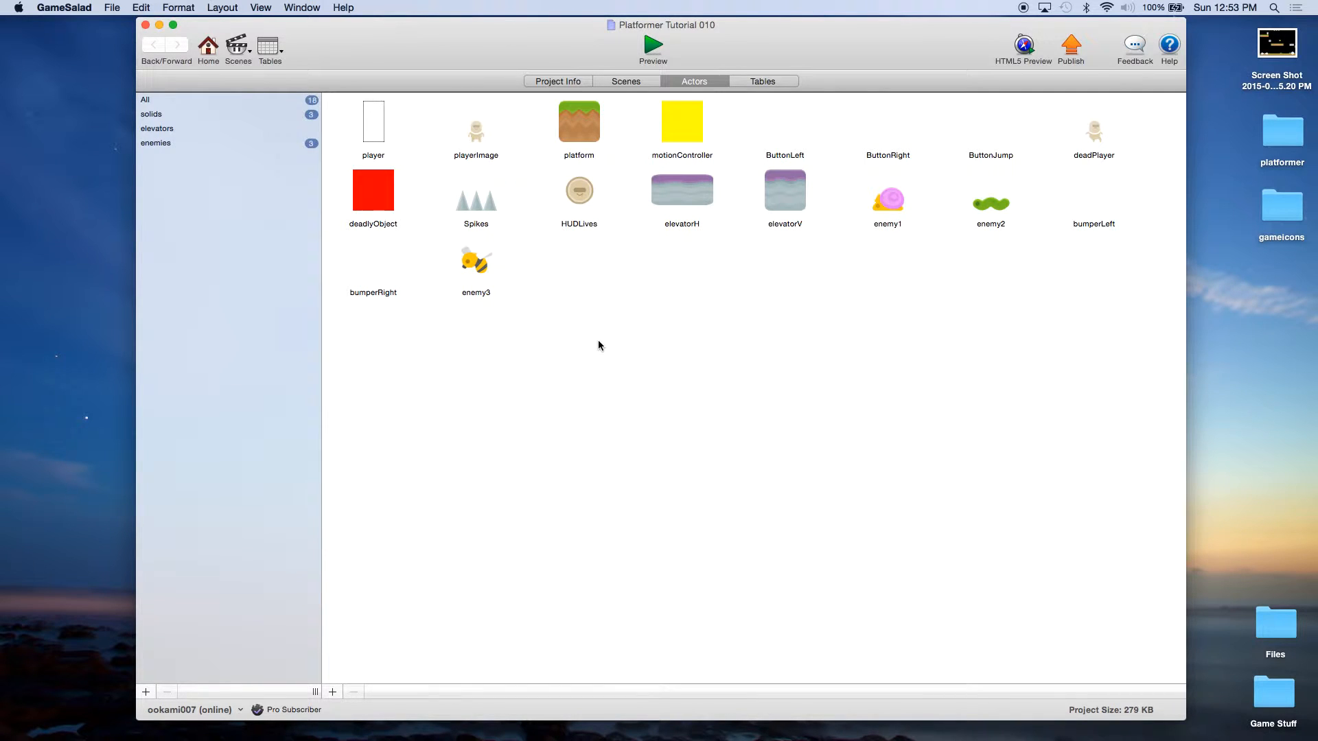
click(332, 692)
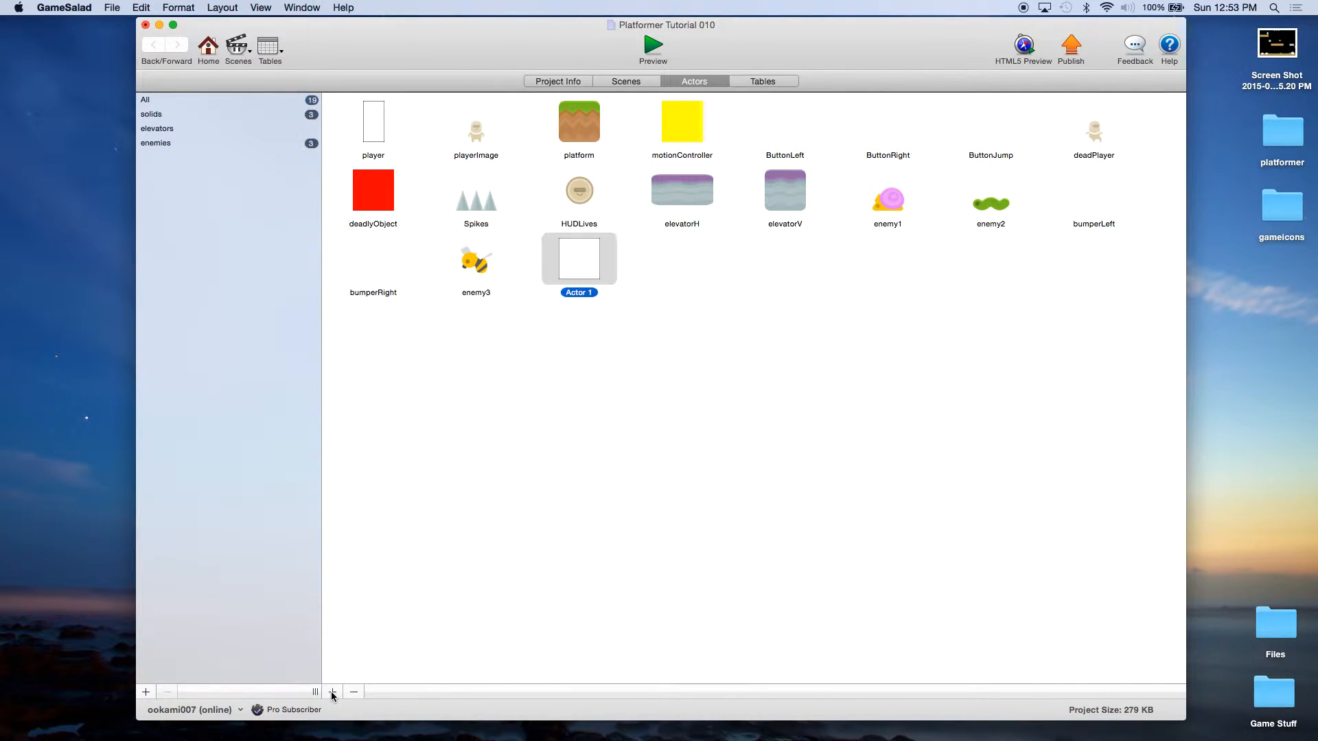
click(332, 692)
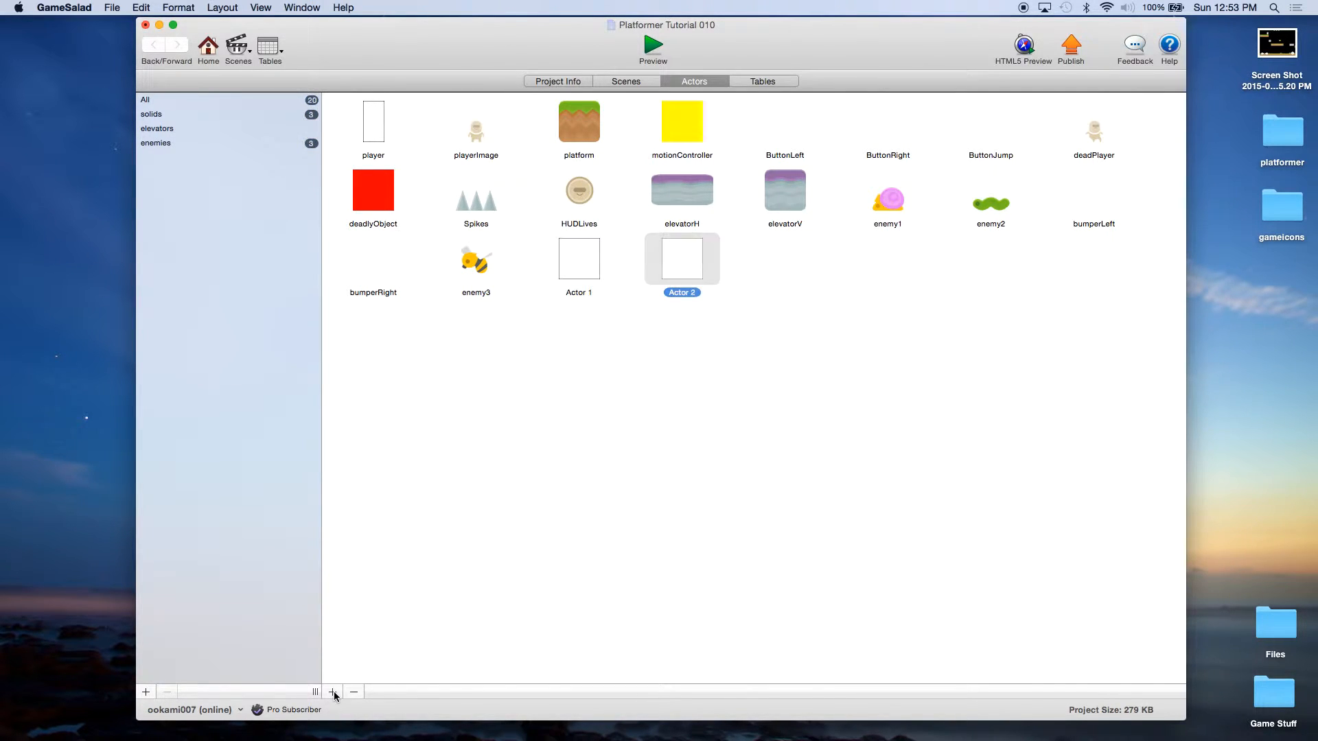
click(600, 274)
click(590, 293)
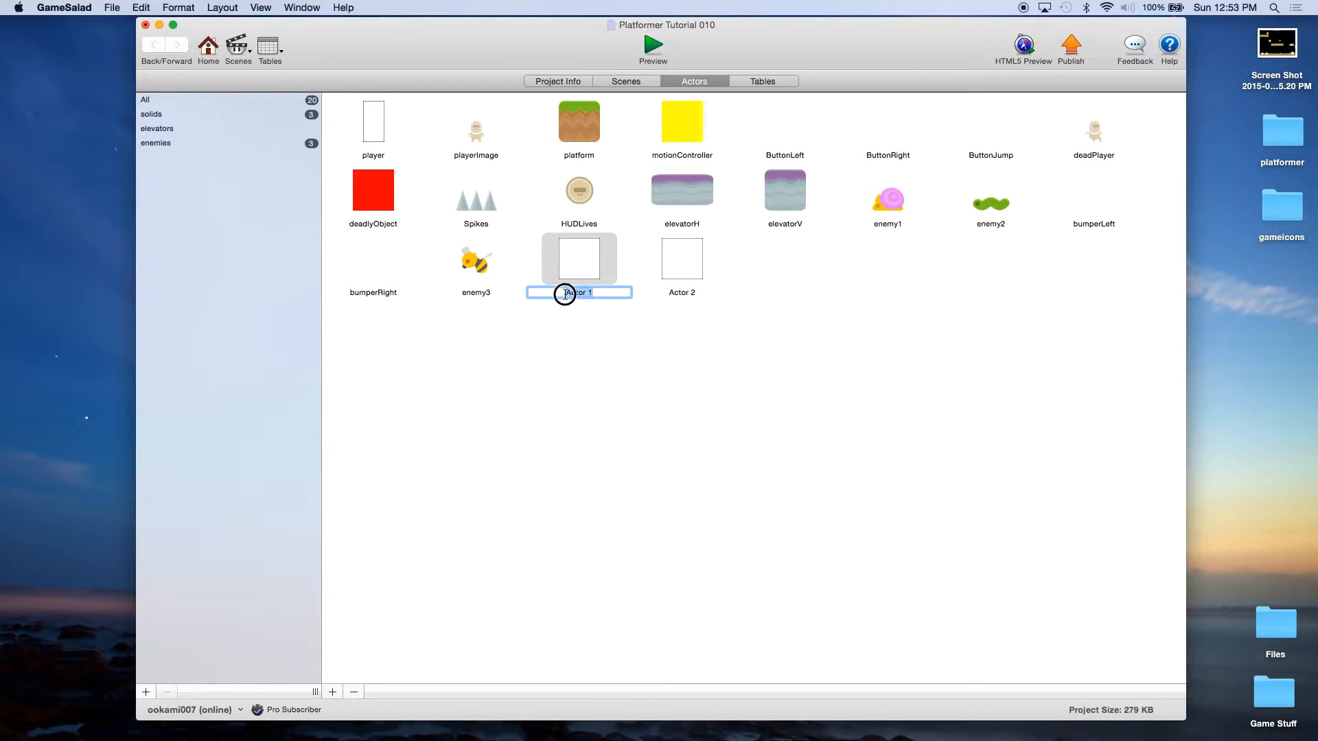
text(Coin)
click(680, 292)
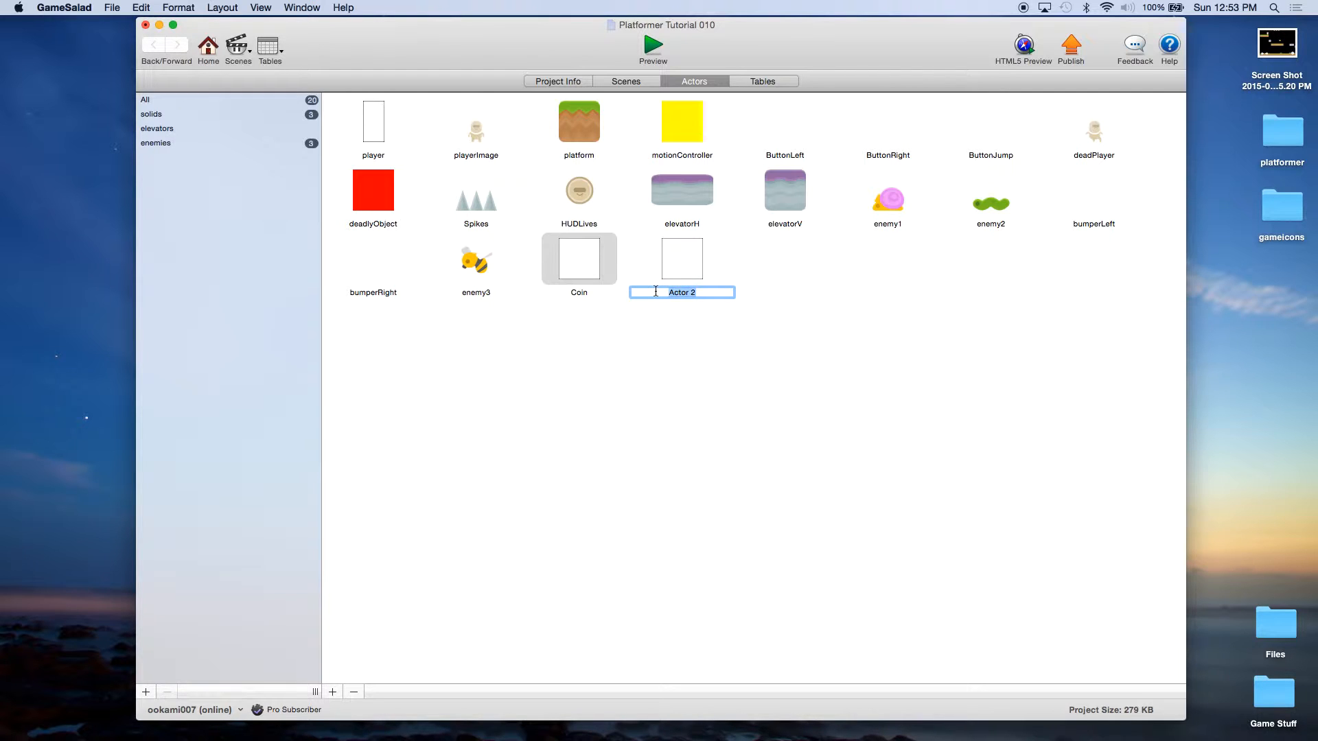
text(Star)
click(675, 394)
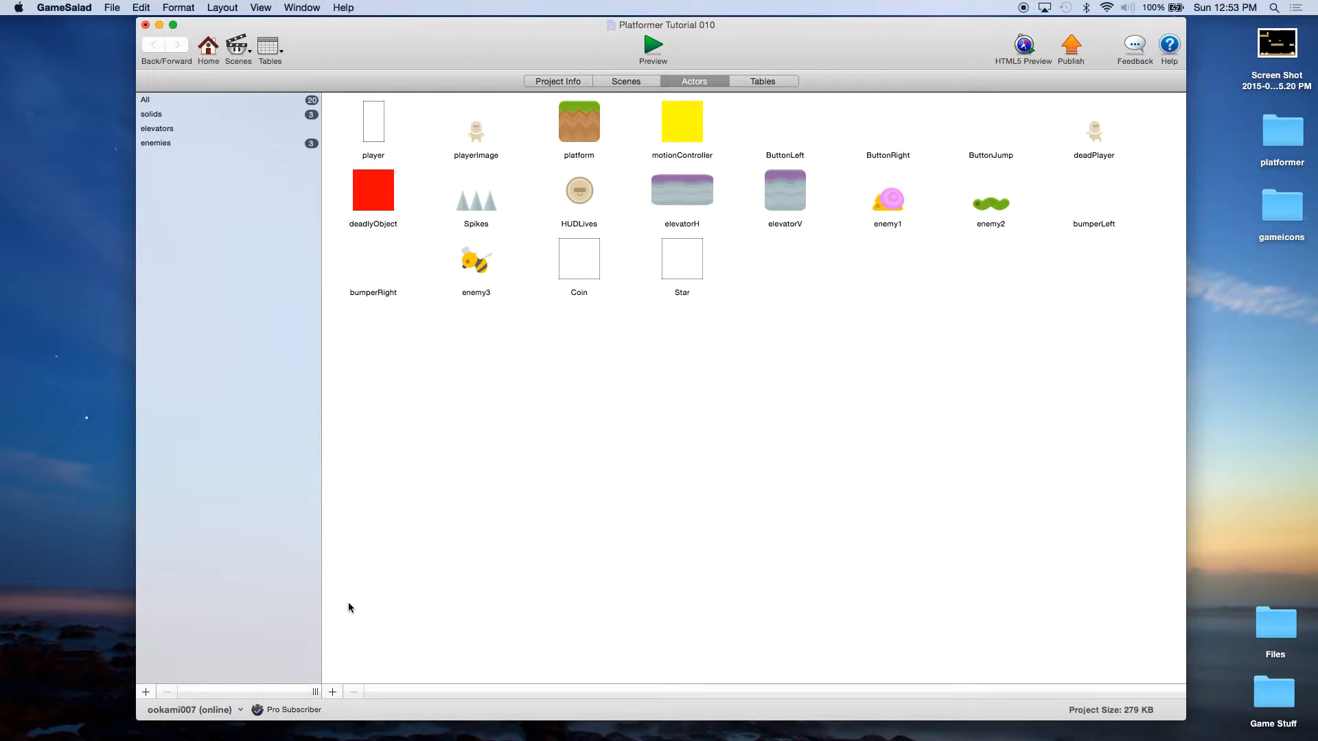
Step: Add a third blank actor named HUDCoins, then go back to the scenes list
click(333, 692)
click(799, 292)
drag(800, 289, 759, 289)
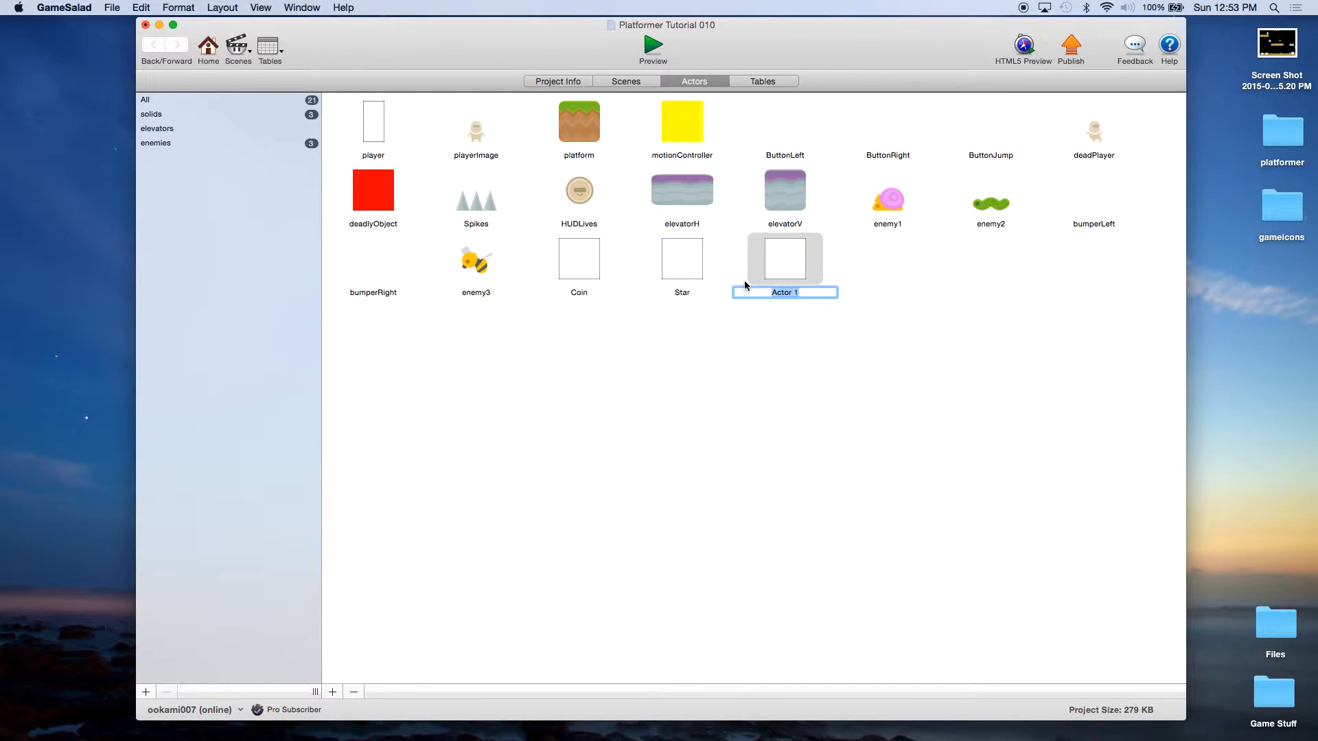
text(HUD)
click(576, 195)
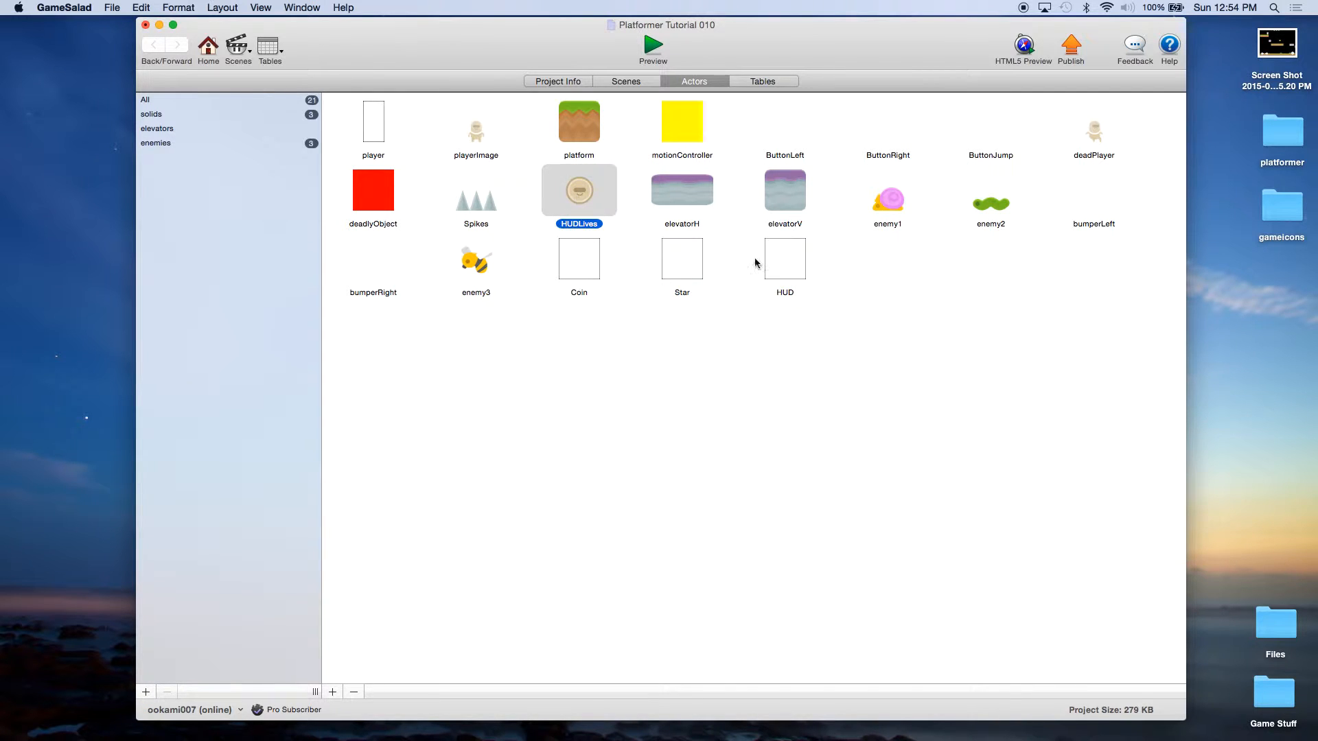
click(780, 278)
click(794, 294)
click(802, 293)
text(Coins)
key(Return)
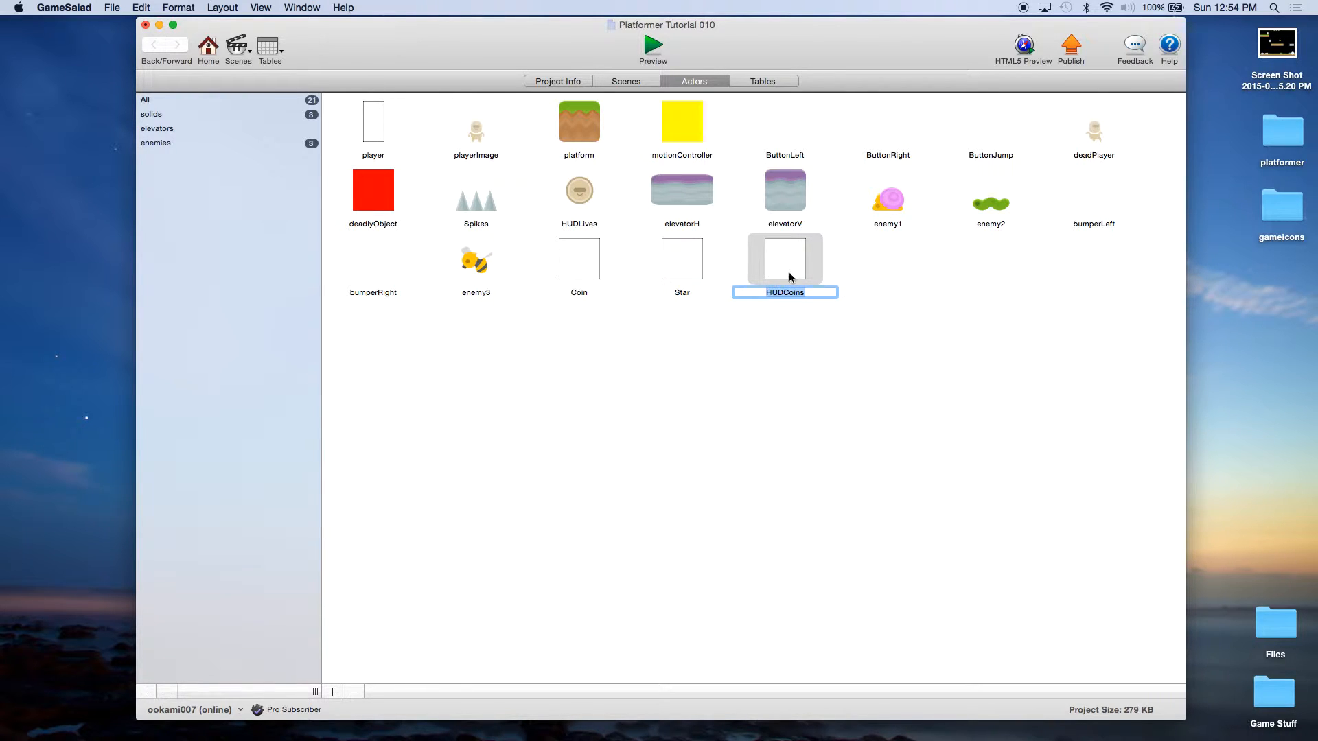
click(665, 326)
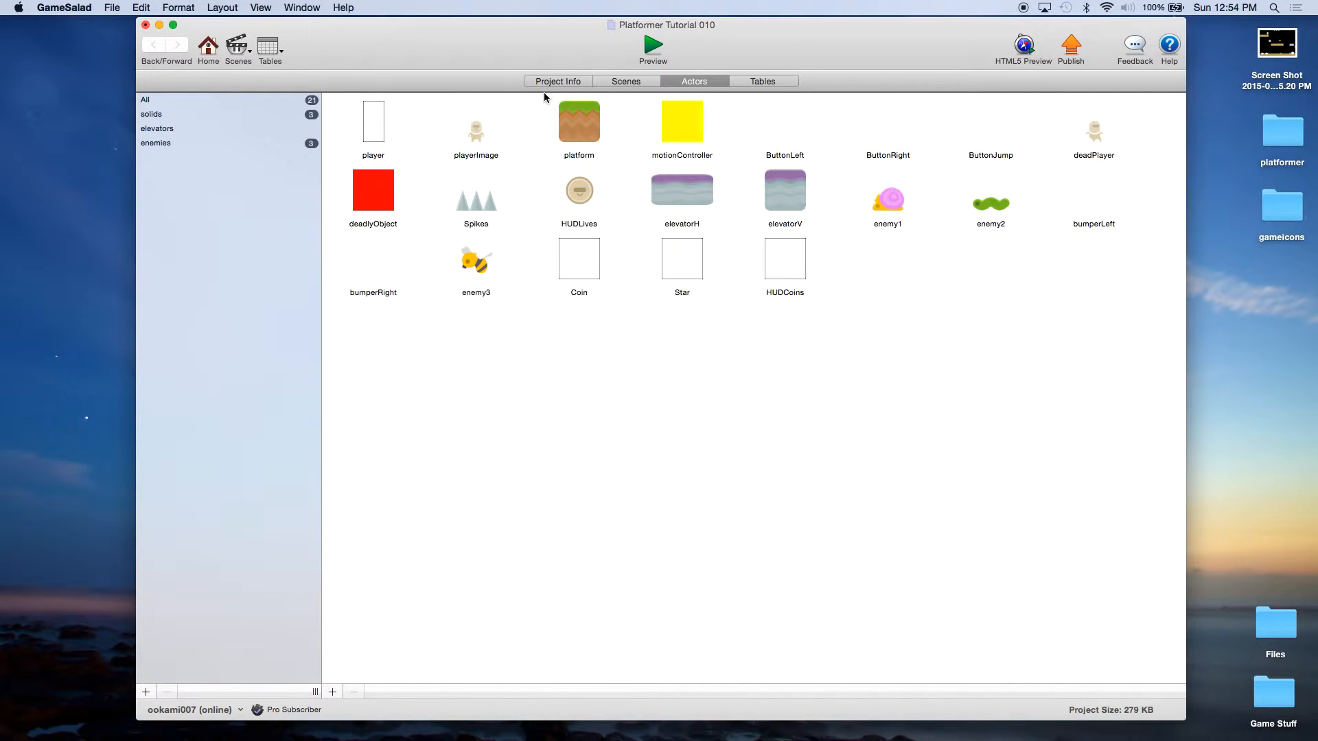
click(614, 83)
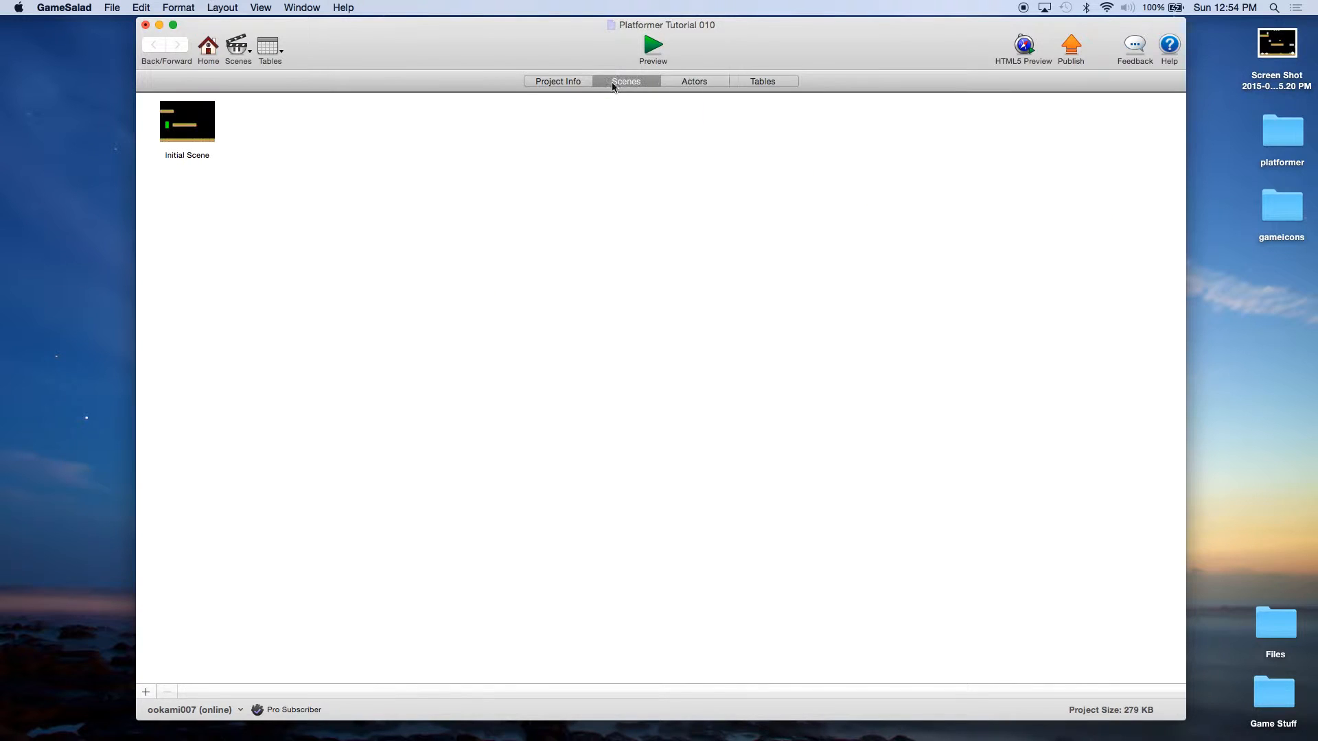
Step: Open Initial Scene and add a boolean game attribute named Invulnerable
click(200, 129)
double_click(199, 129)
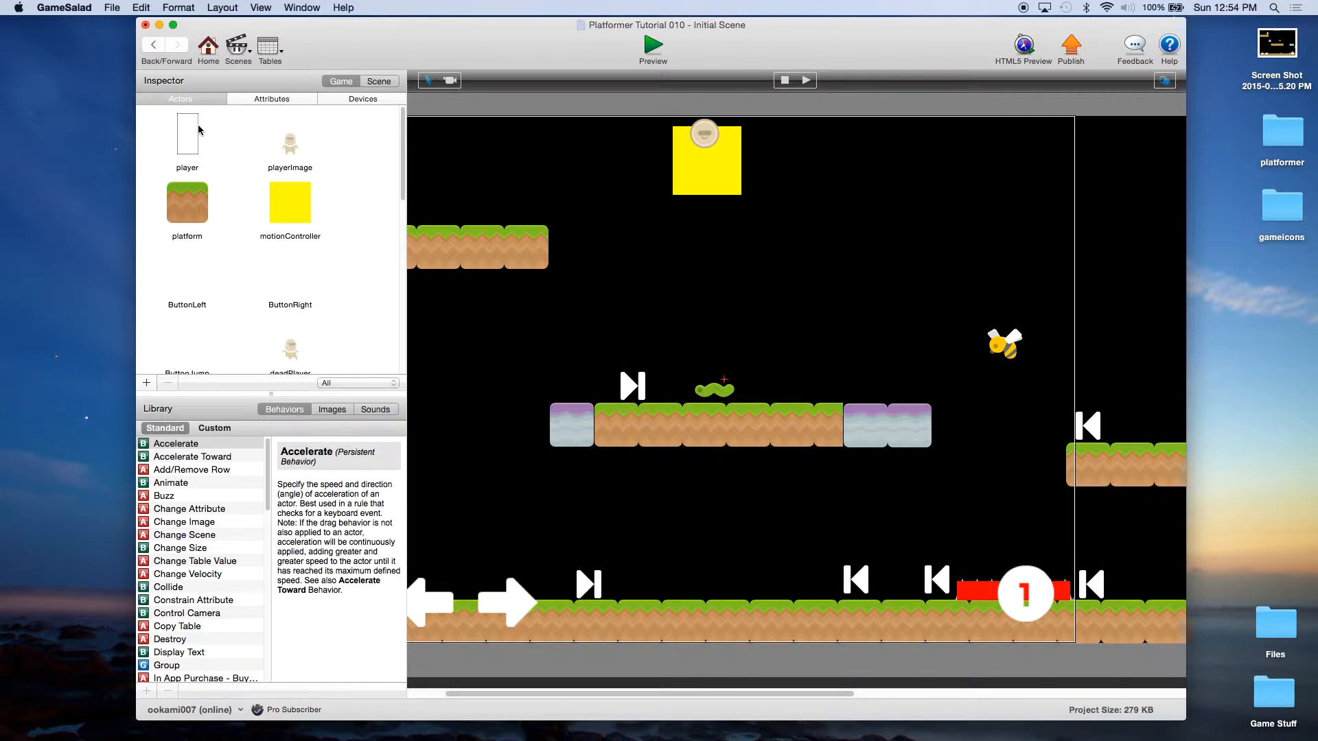
click(272, 101)
scroll(181, 336, down, 5)
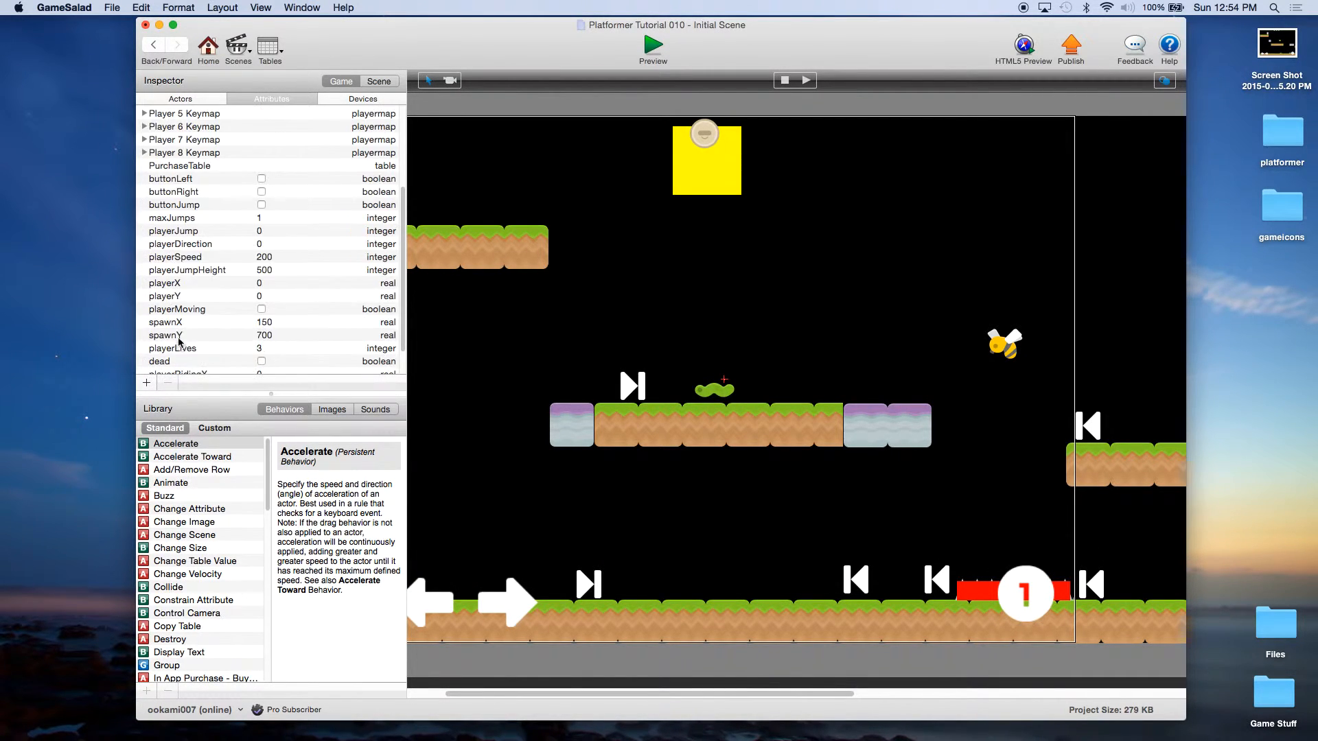
click(146, 383)
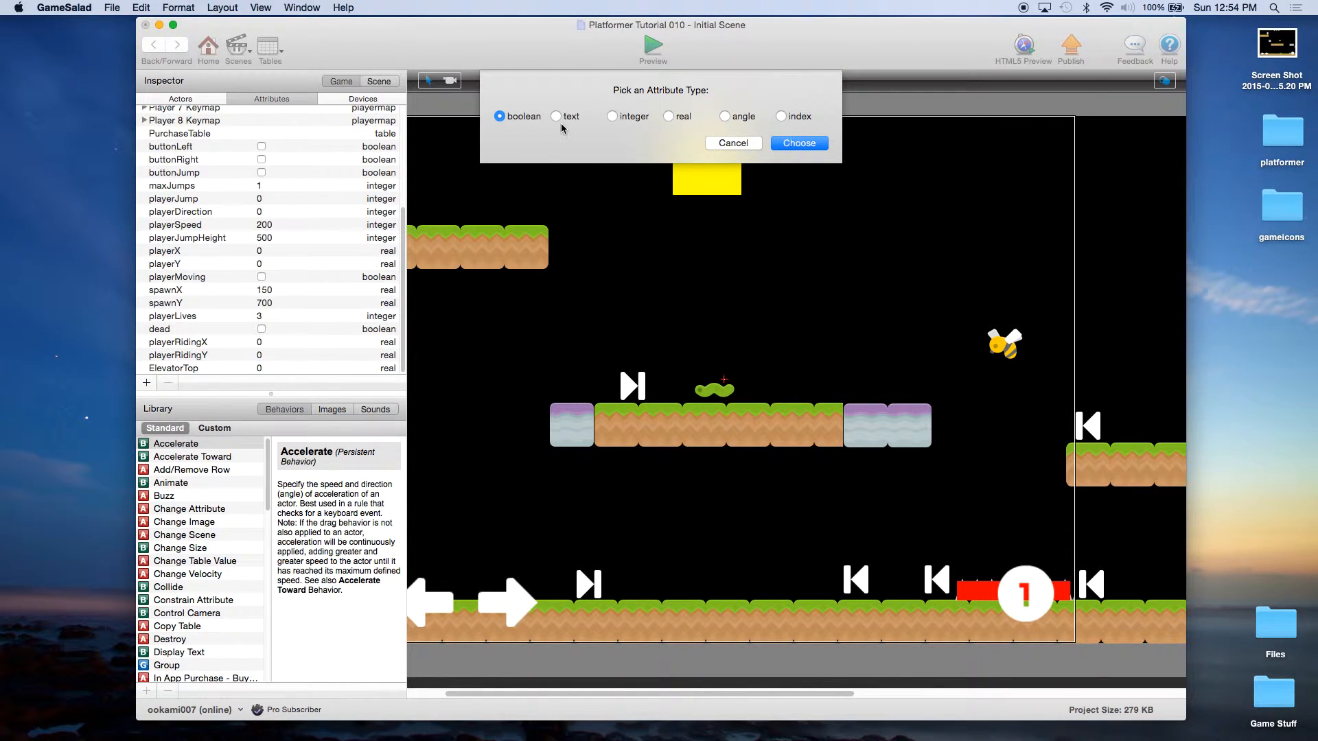
click(797, 145)
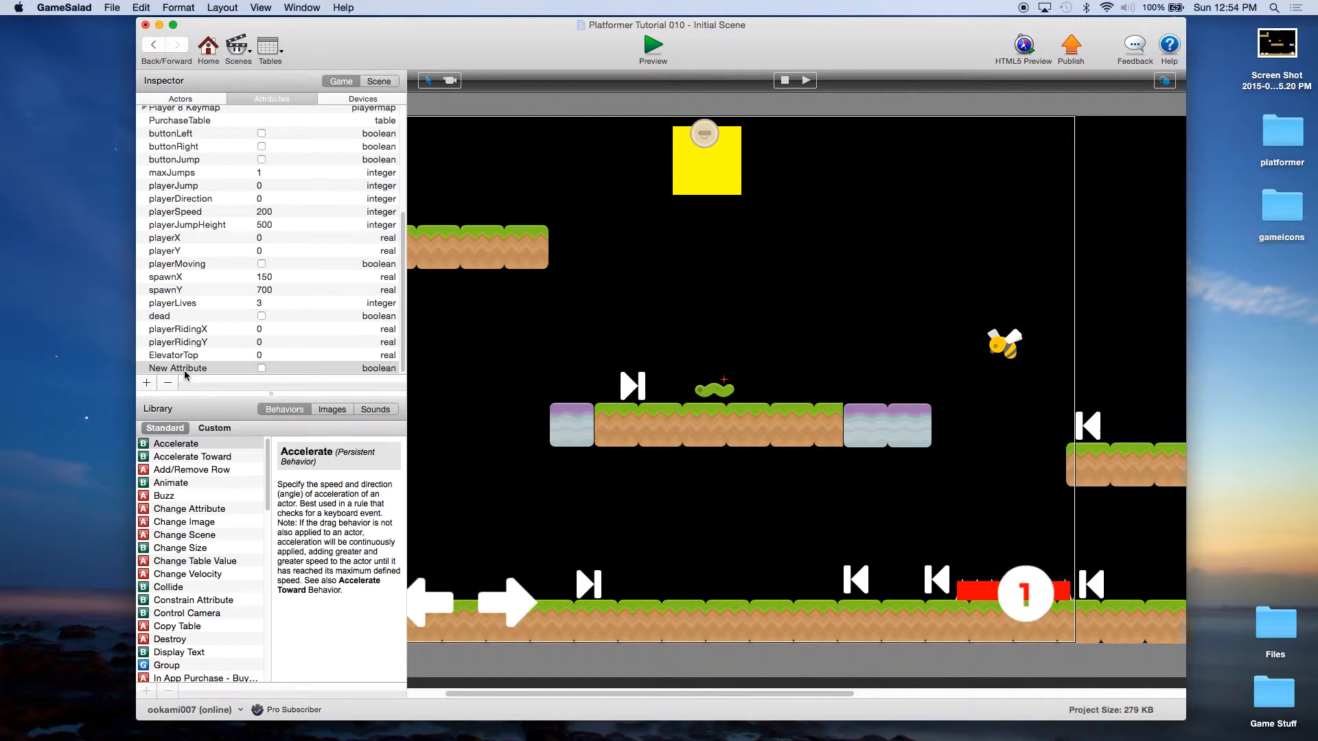
double_click(217, 367)
key(BackSpace)
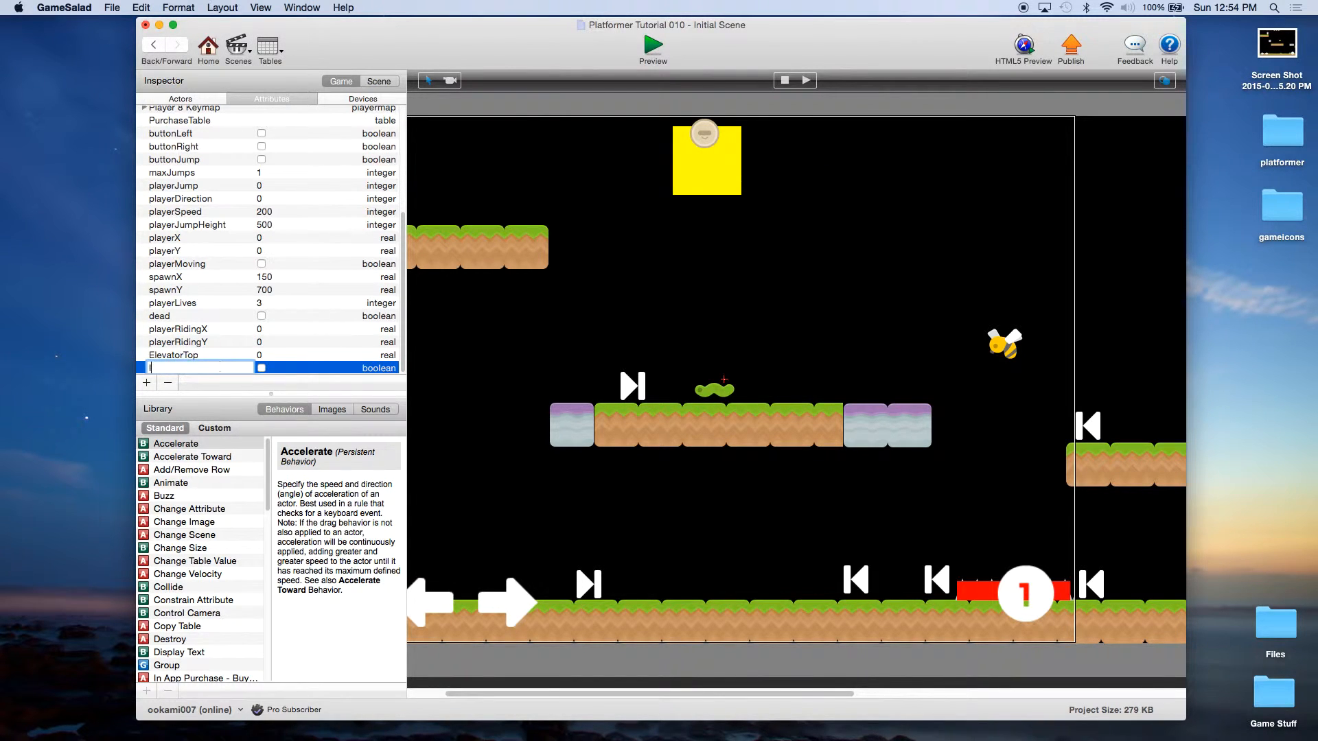
text(Invulnerable)
key(Return)
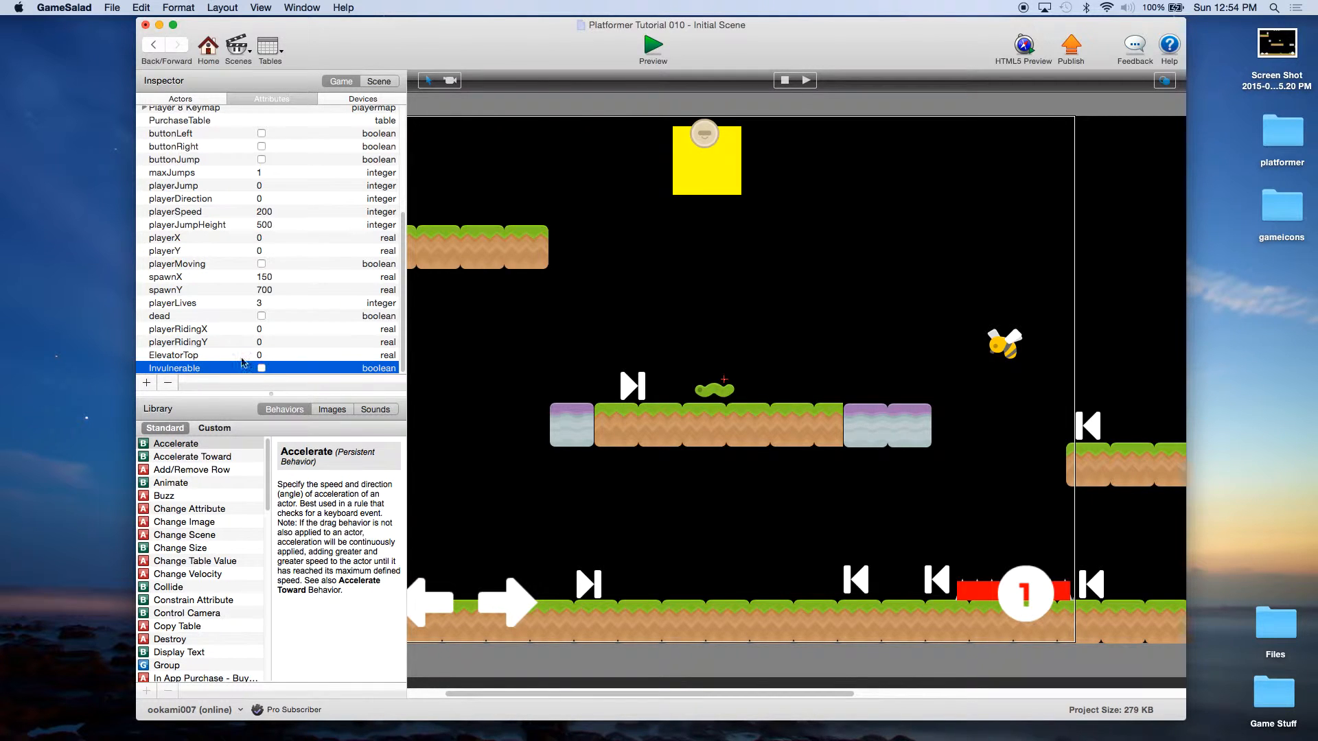
Step: Add an integer game attribute named Coins, then return to the project overview
click(146, 382)
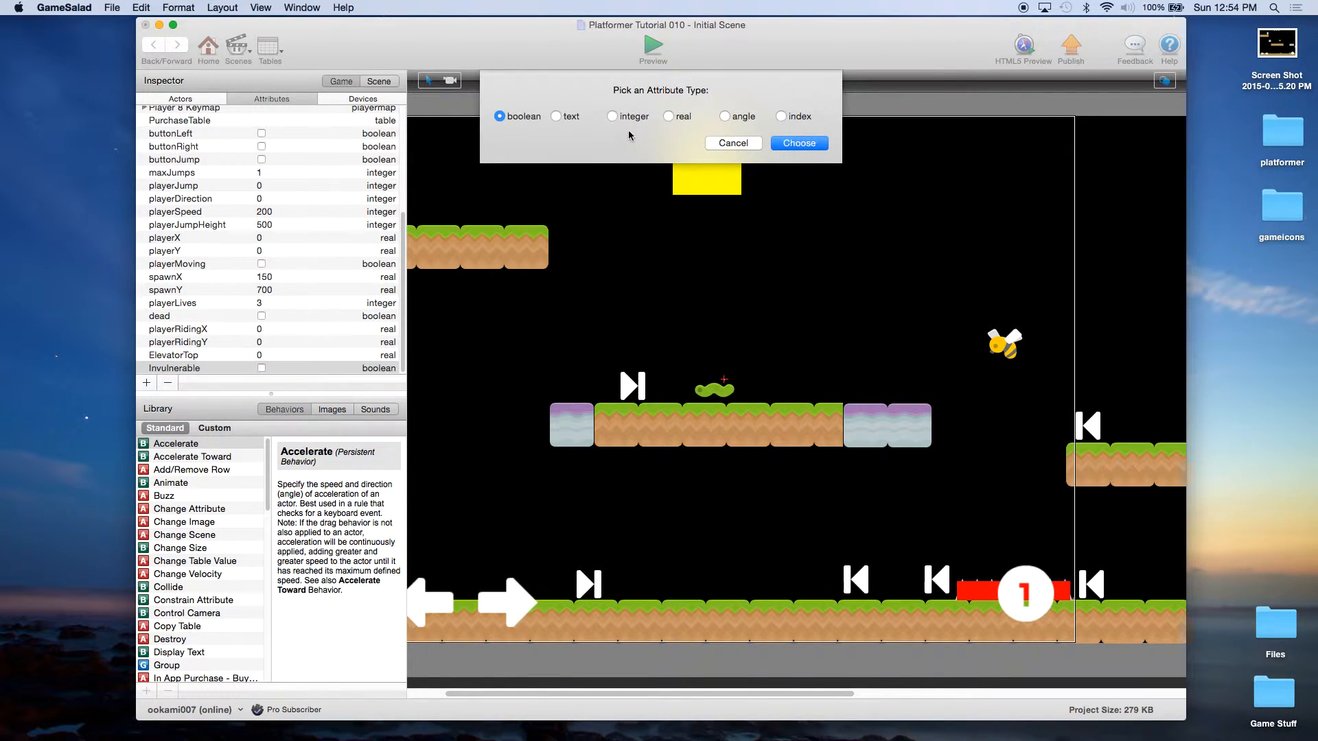
click(612, 116)
click(799, 142)
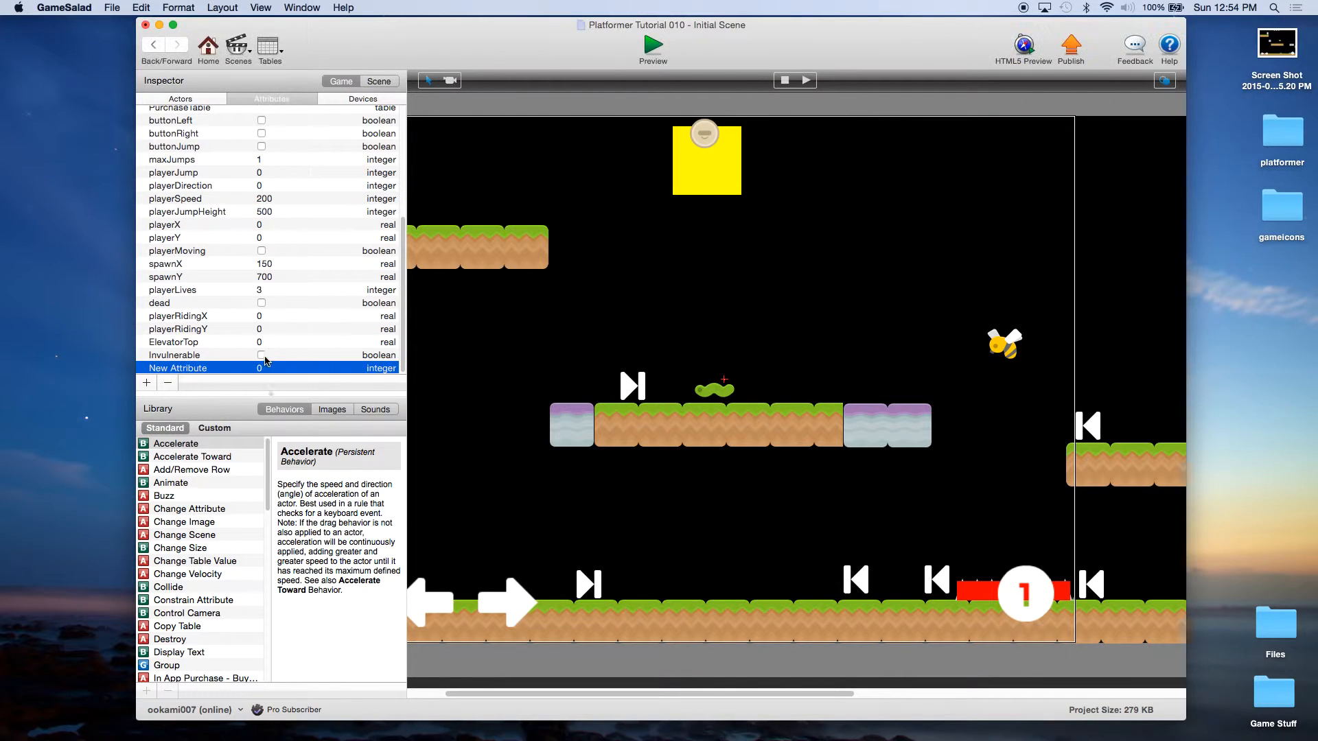
double_click(210, 369)
text(Coins)
key(Return)
click(183, 101)
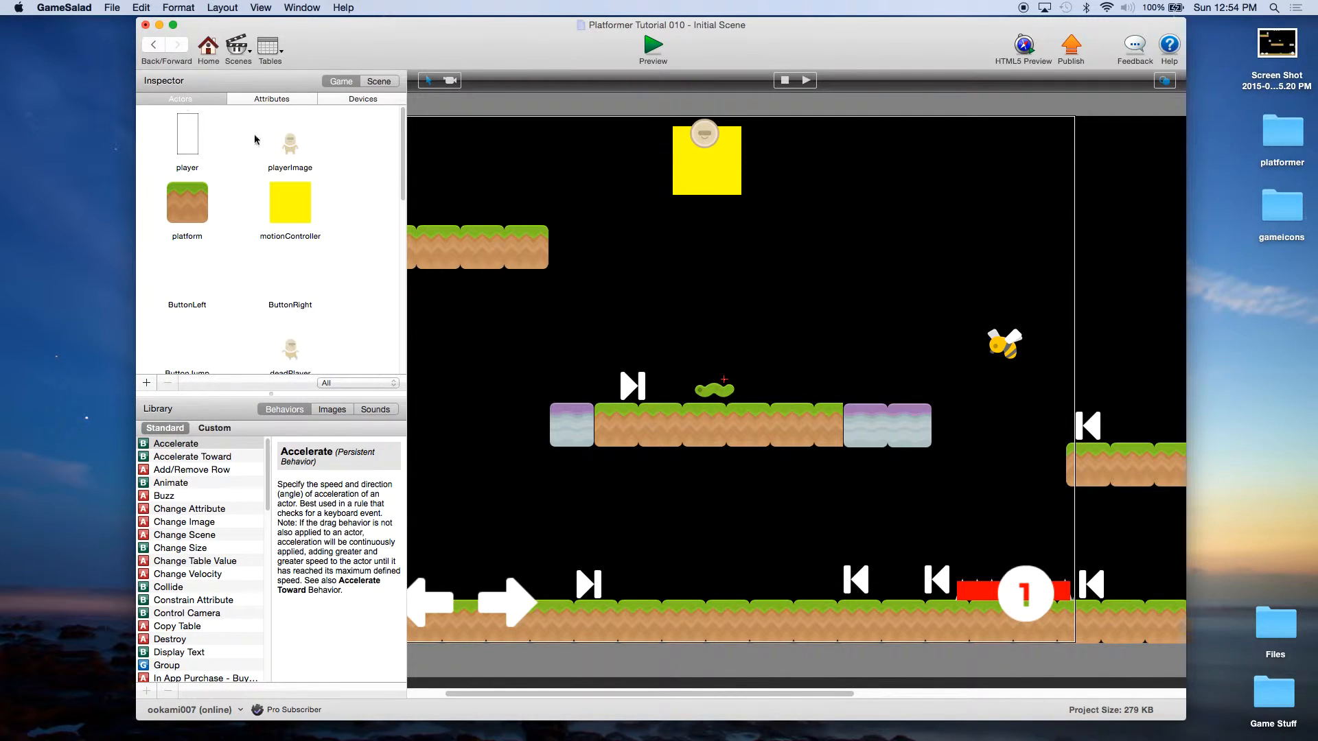
scroll(321, 264, down, 5)
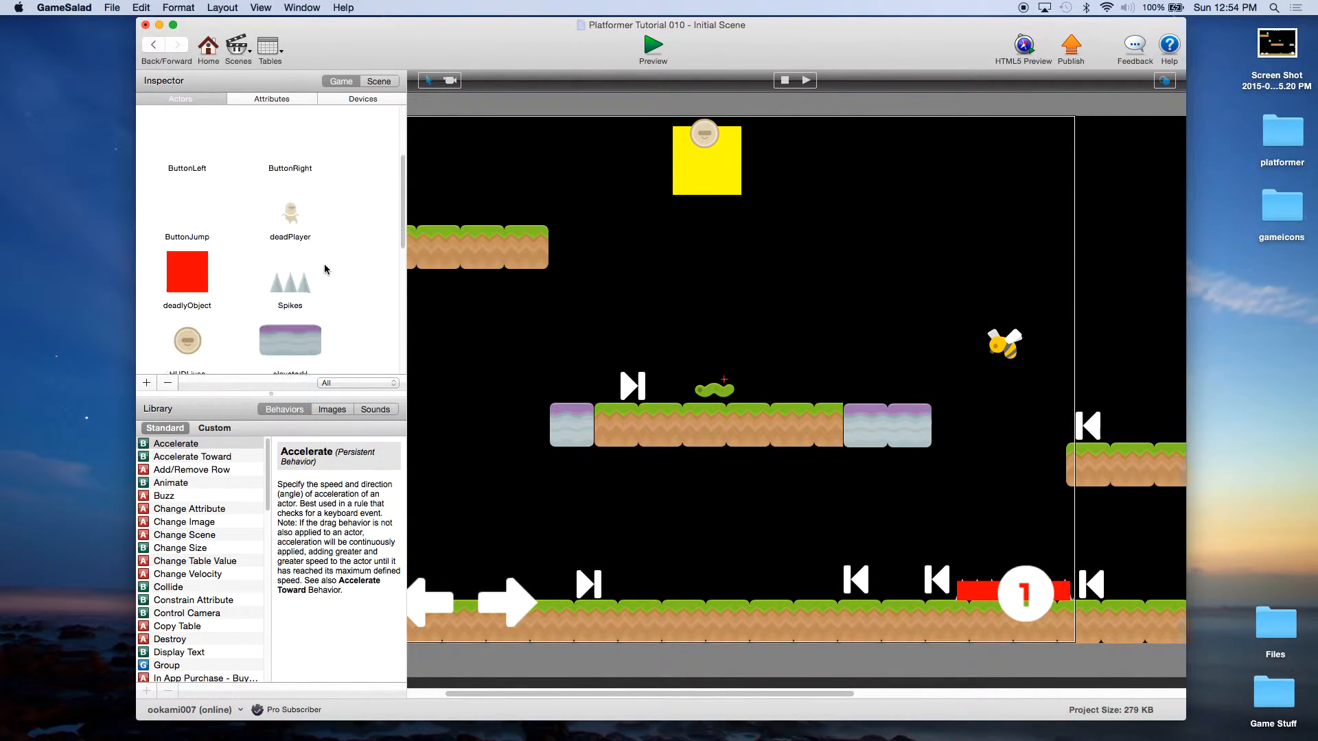
scroll(324, 269, down, 5)
click(208, 47)
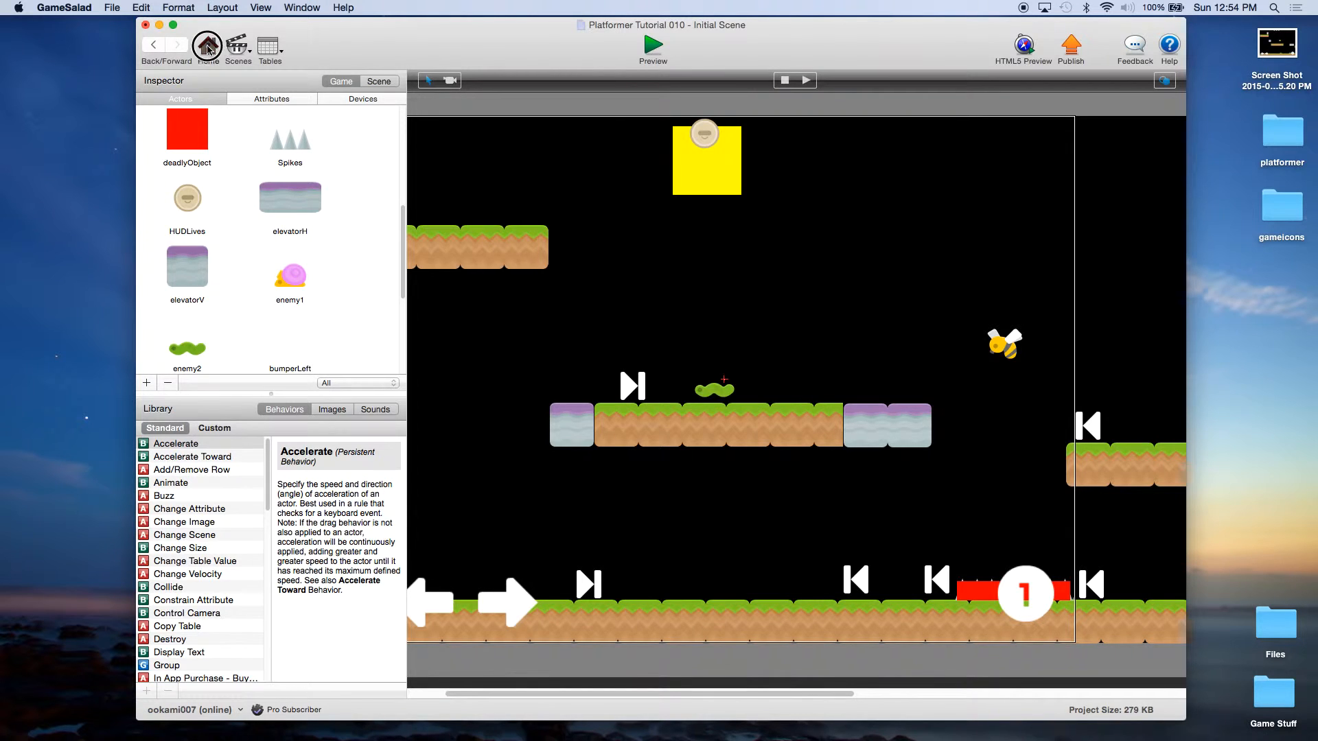
Step: Open the Coin actor and drag coinSilver.png from Finder onto its image well
click(693, 81)
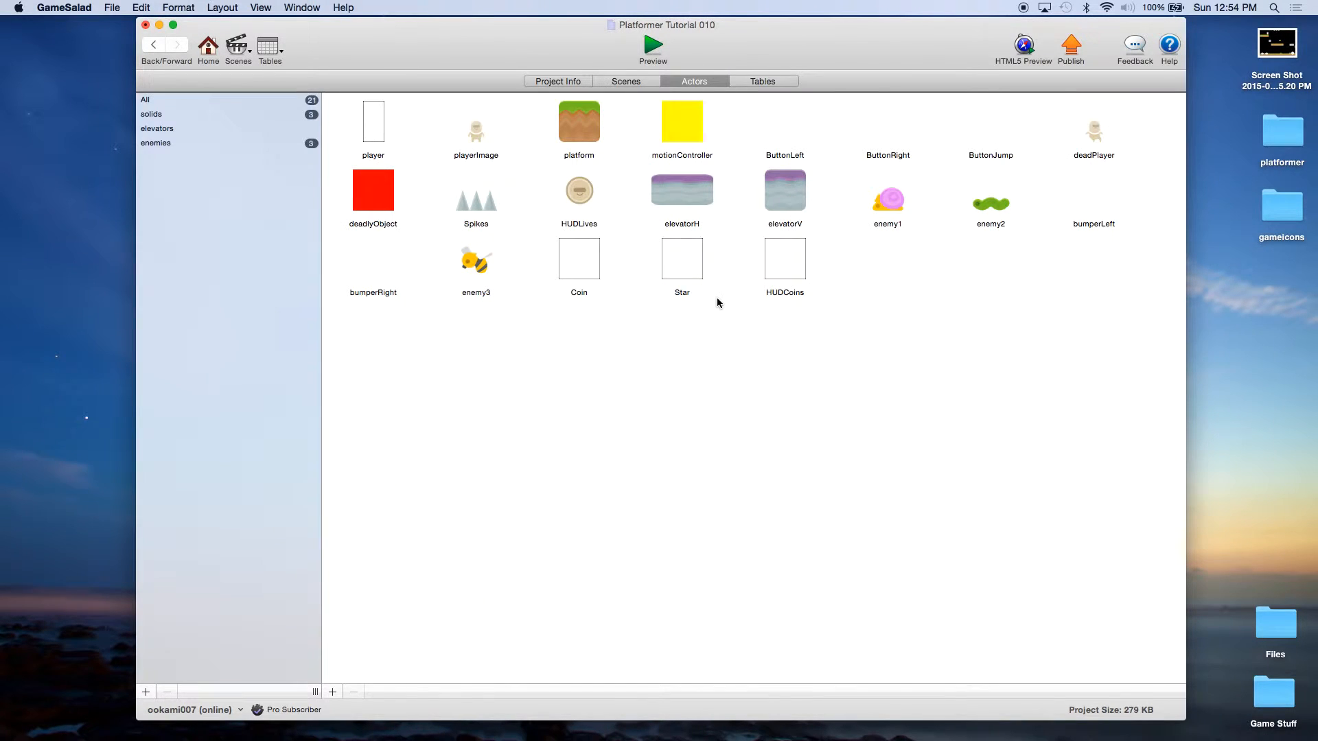
click(577, 259)
double_click(577, 259)
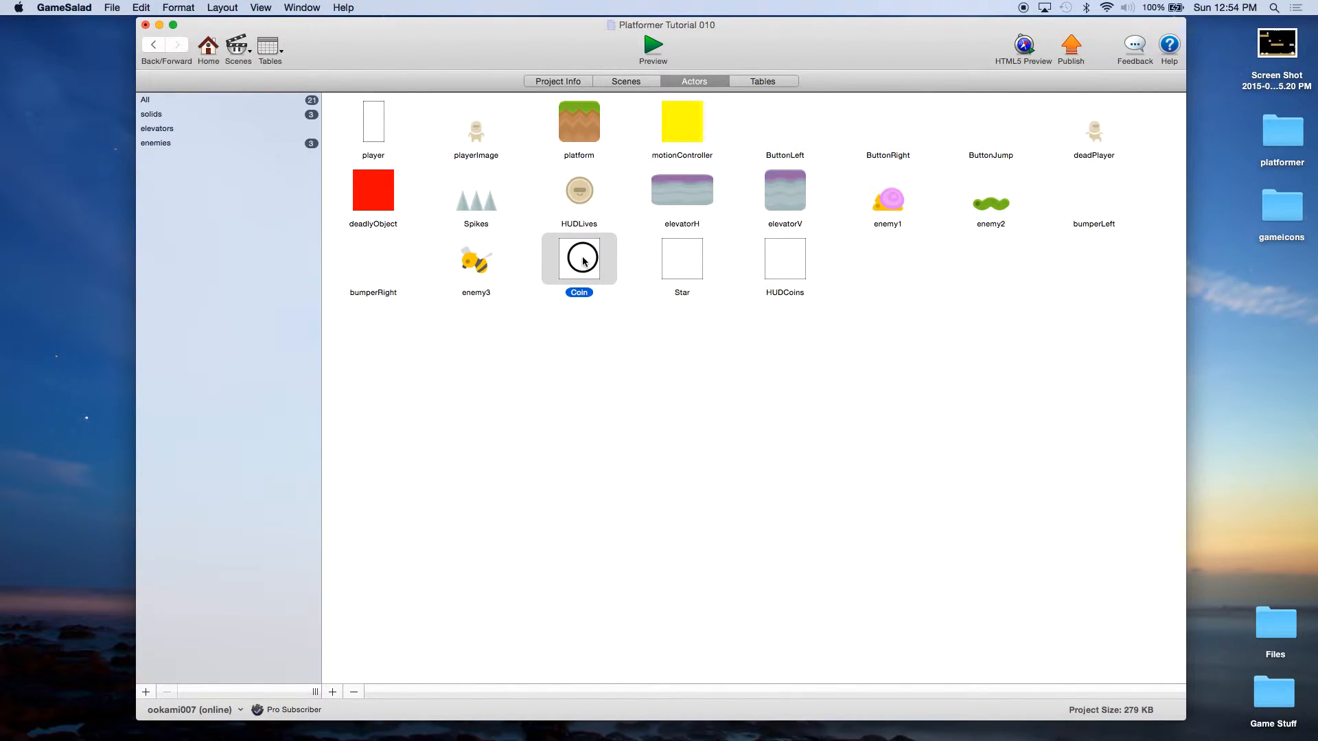
double_click(1294, 145)
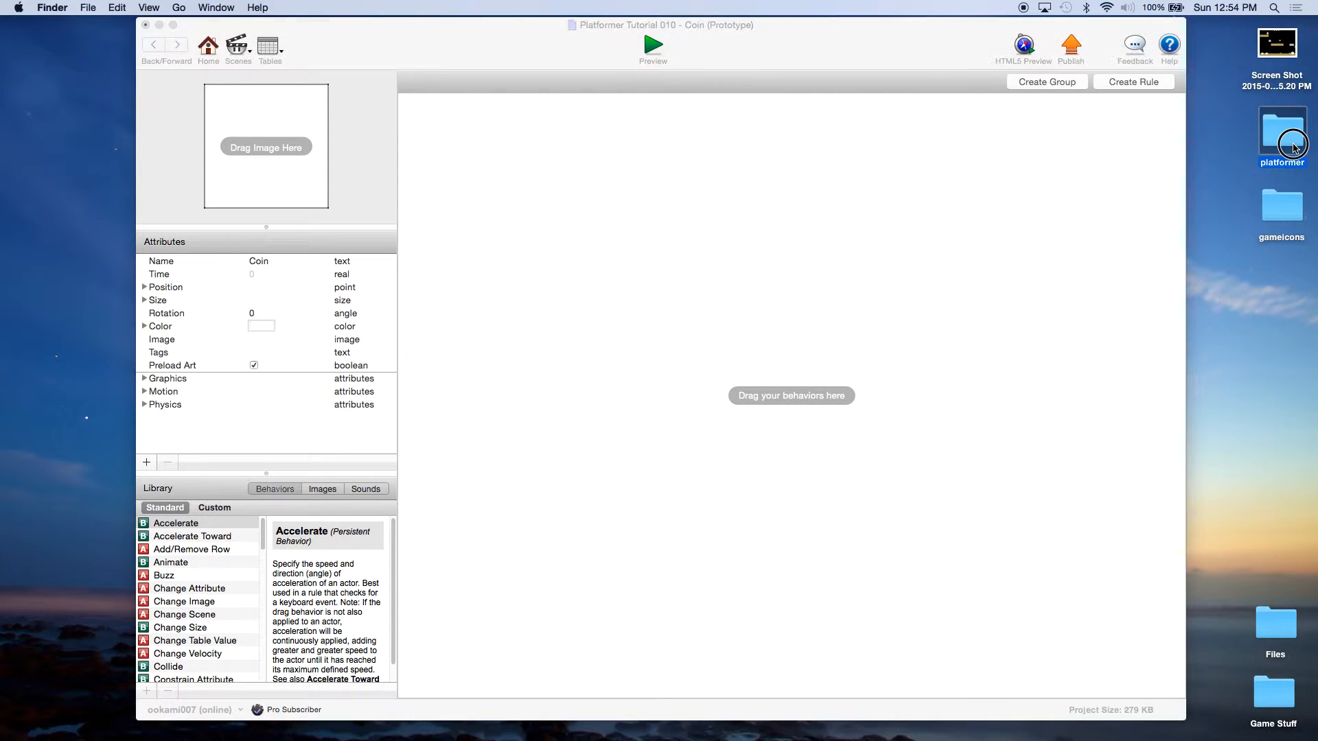
scroll(949, 376, down, 10)
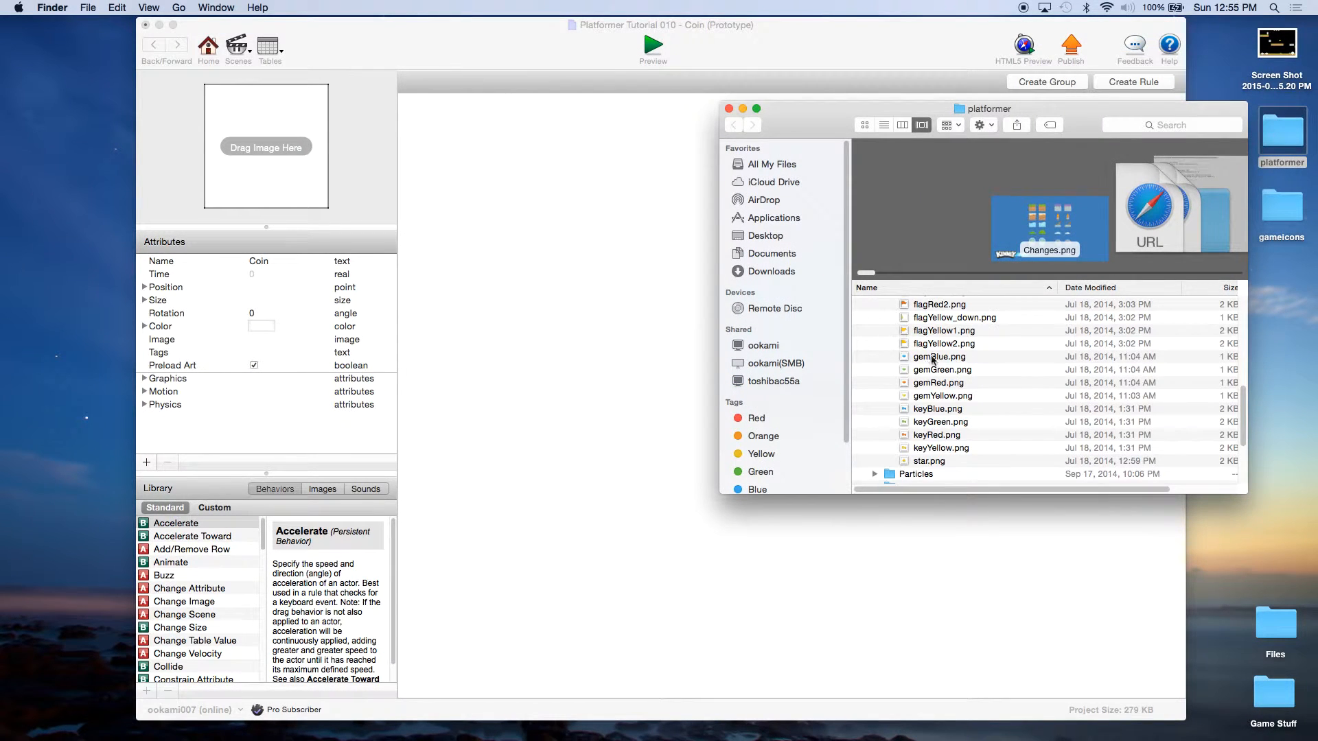
scroll(948, 377, up, 5)
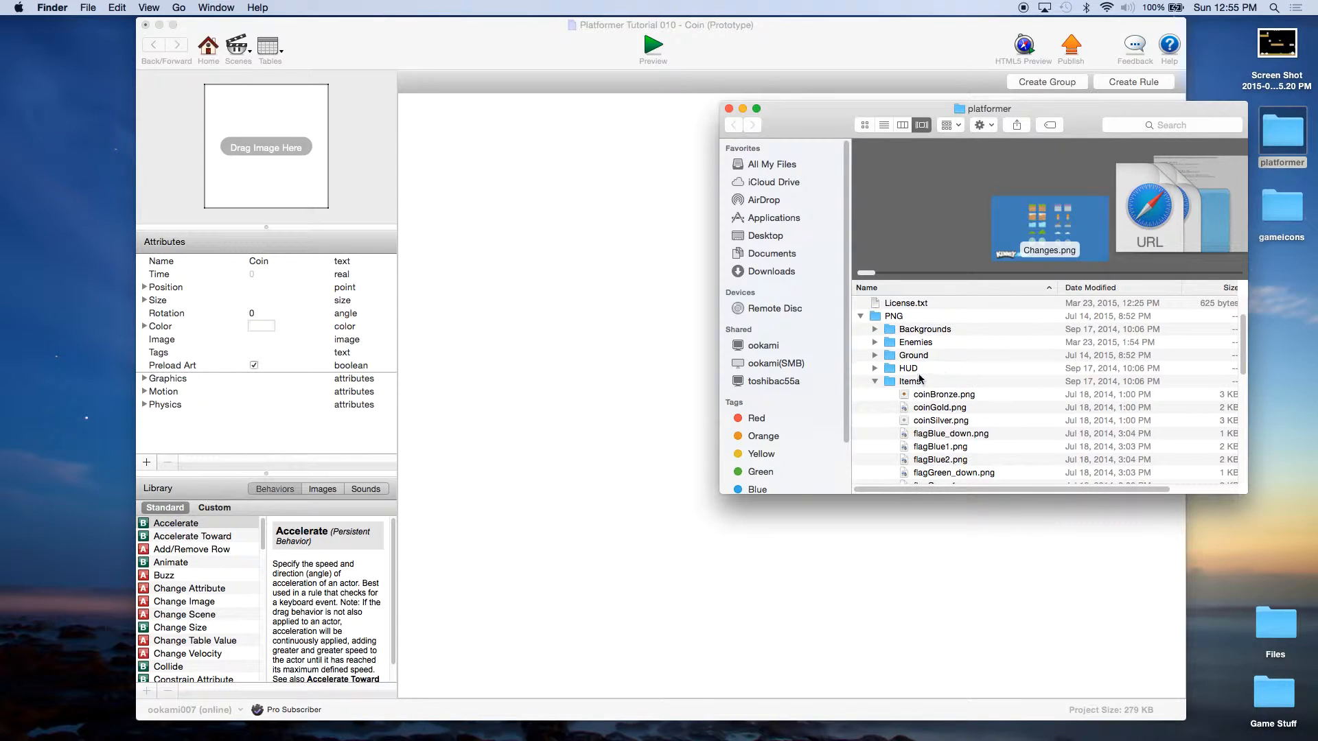
click(937, 421)
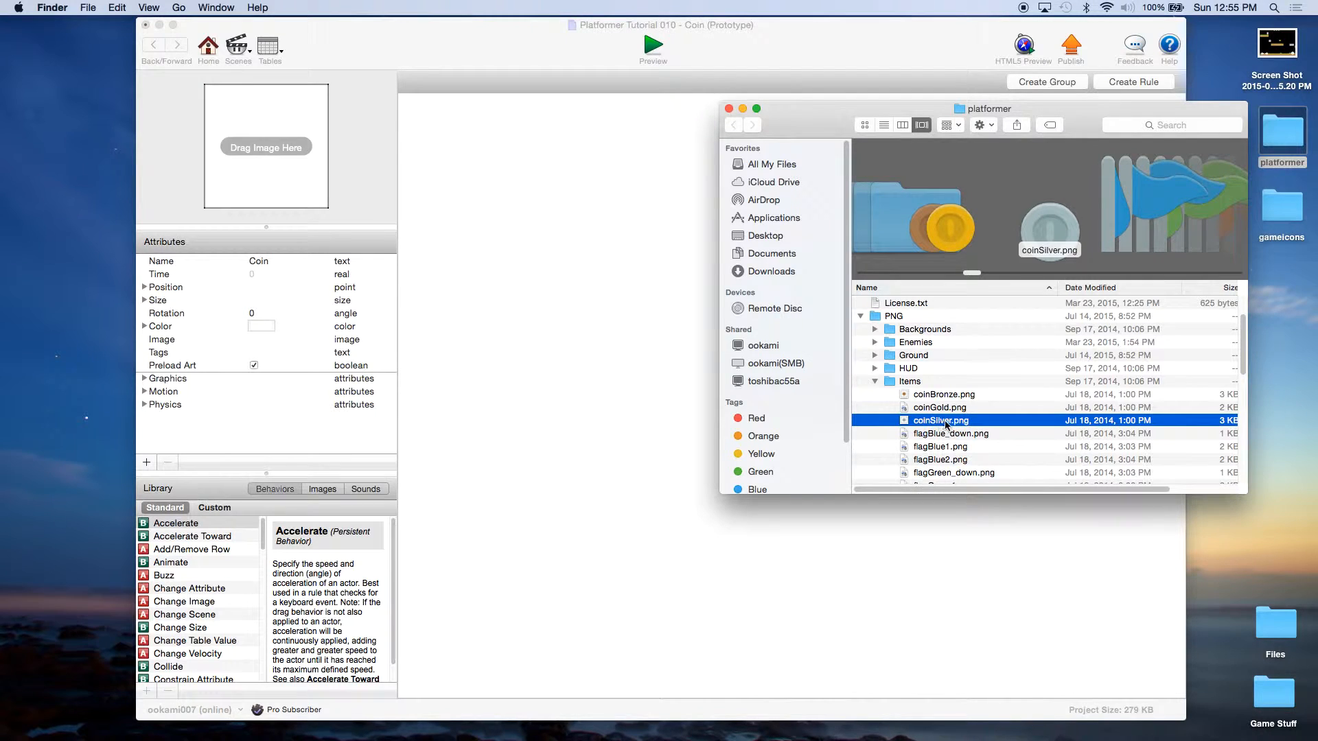
drag(944, 424, 269, 161)
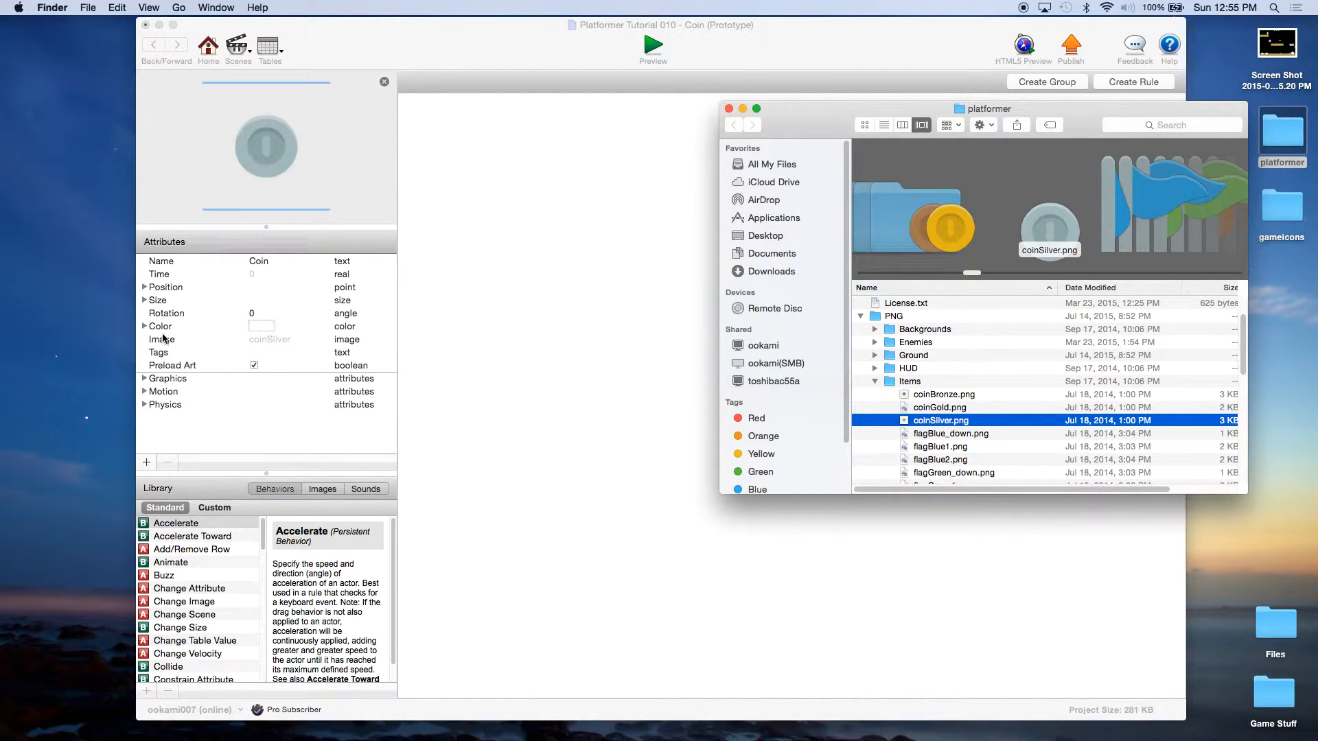
click(144, 300)
Step: Set the Coin actor's width and height to 64
click(267, 313)
click(269, 313)
text(64)
double_click(266, 328)
text(64)
click(269, 339)
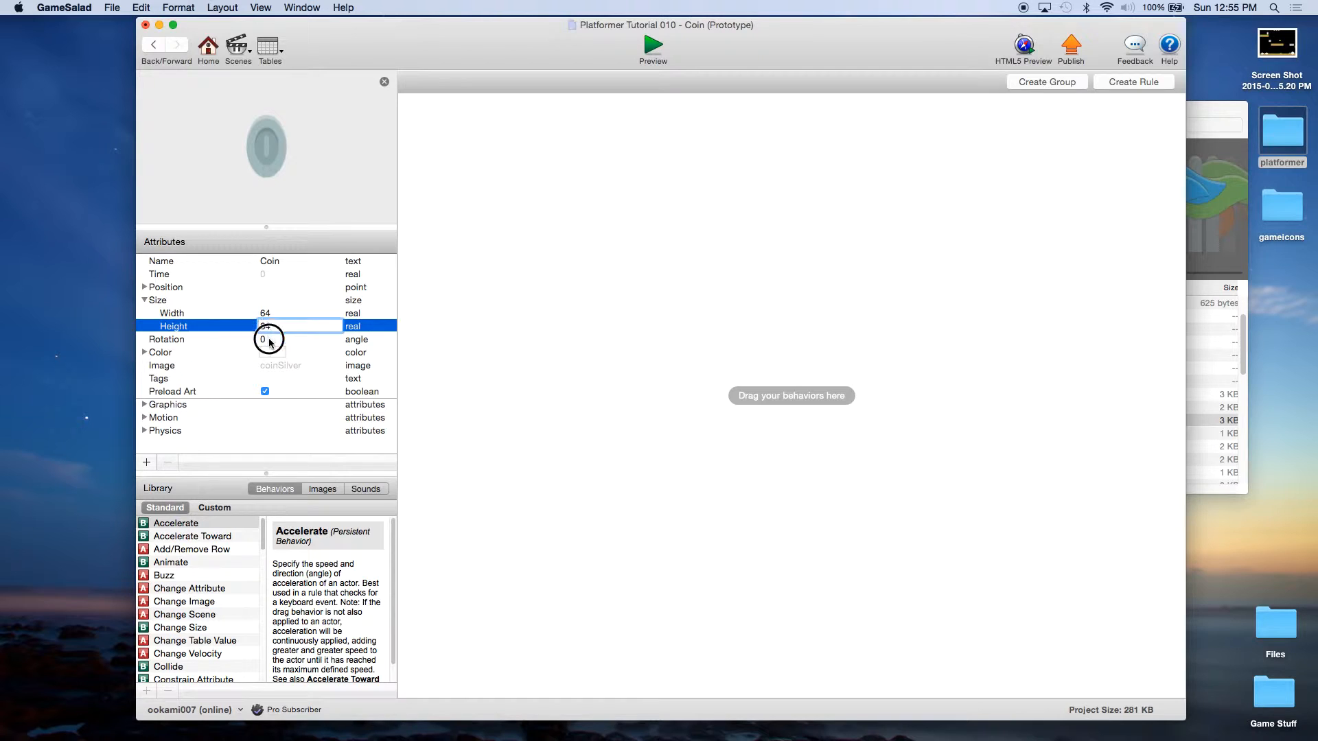
Step: Give the Coin zero density, friction and bounciness, fixed rotation on, and Movable off
click(145, 430)
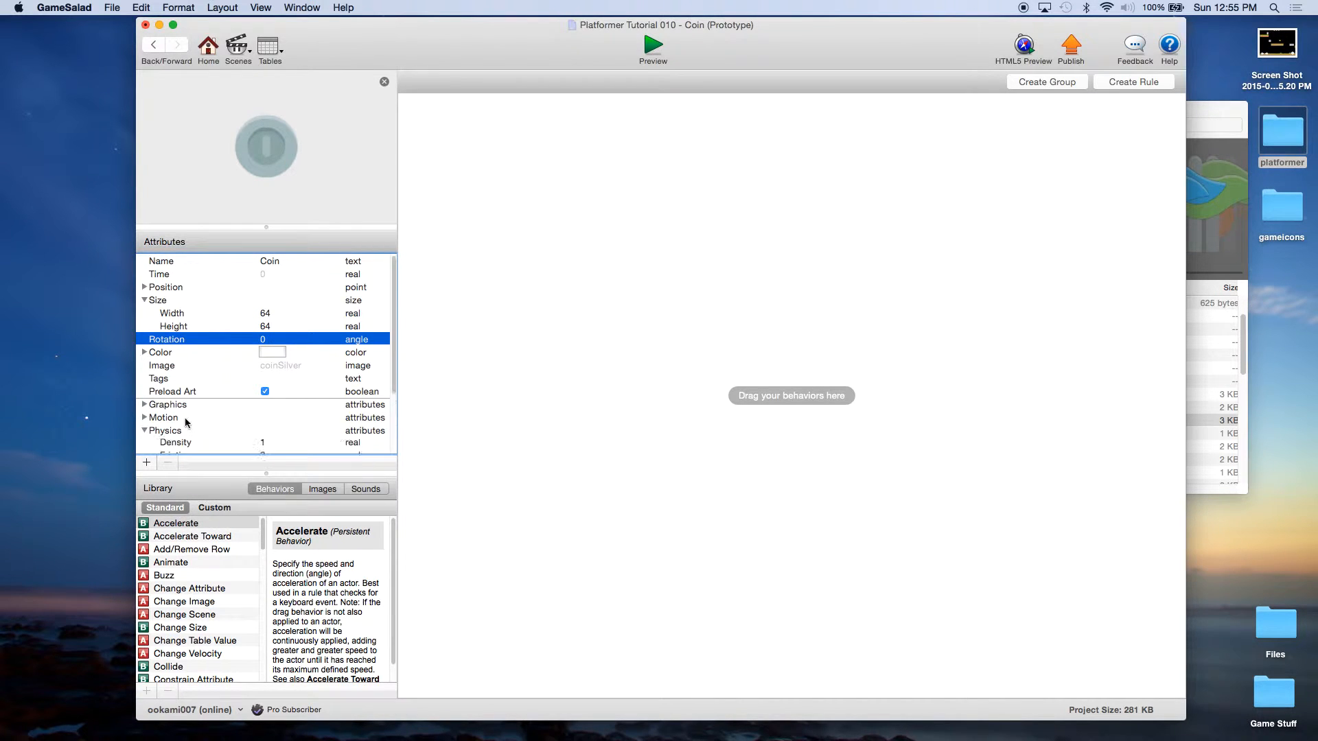
scroll(184, 418, down, 3)
double_click(266, 389)
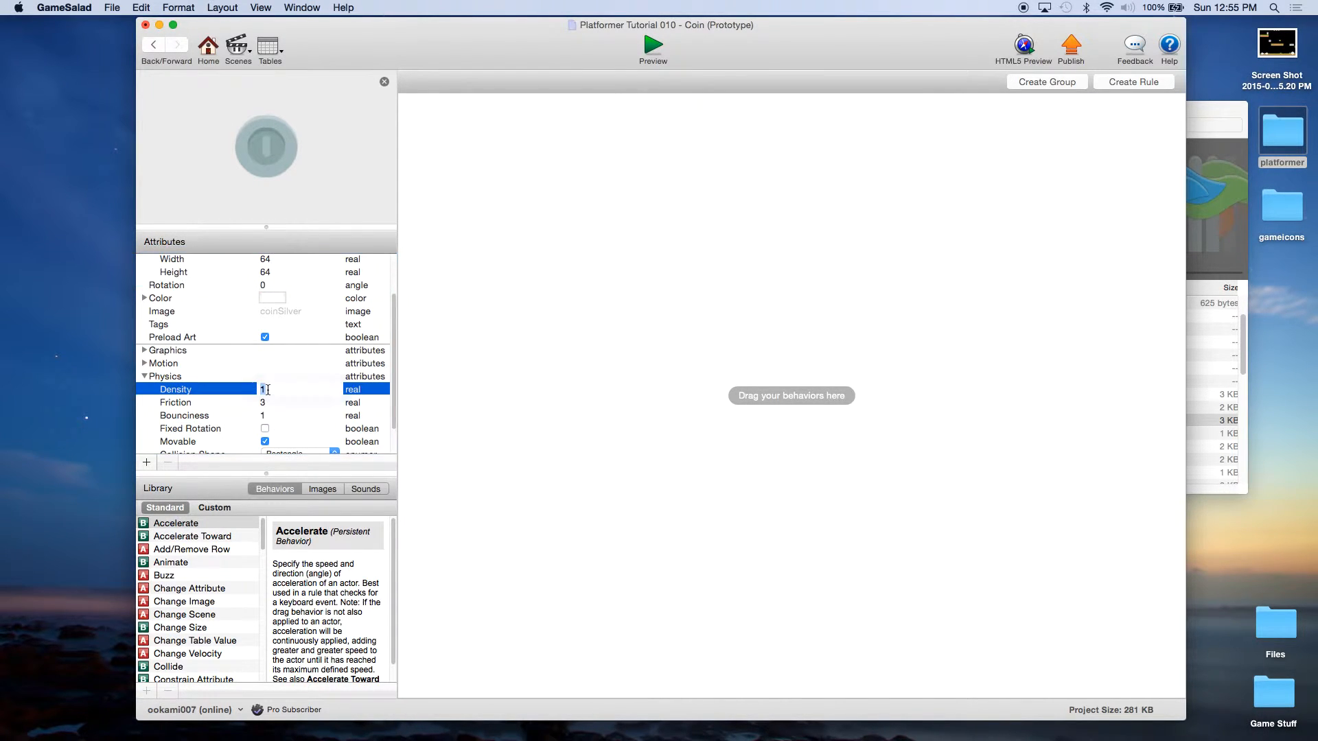
text(0)
double_click(263, 403)
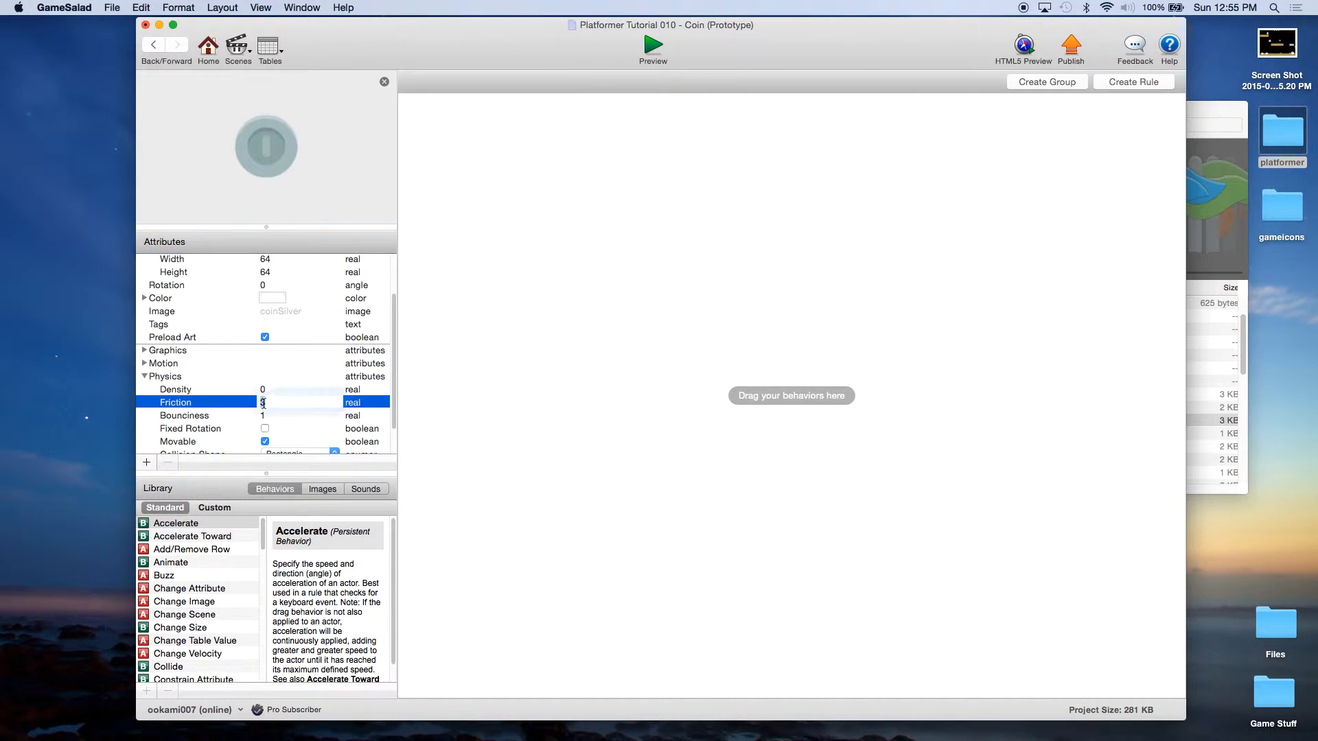
text(0)
click(264, 416)
double_click(264, 416)
text(0)
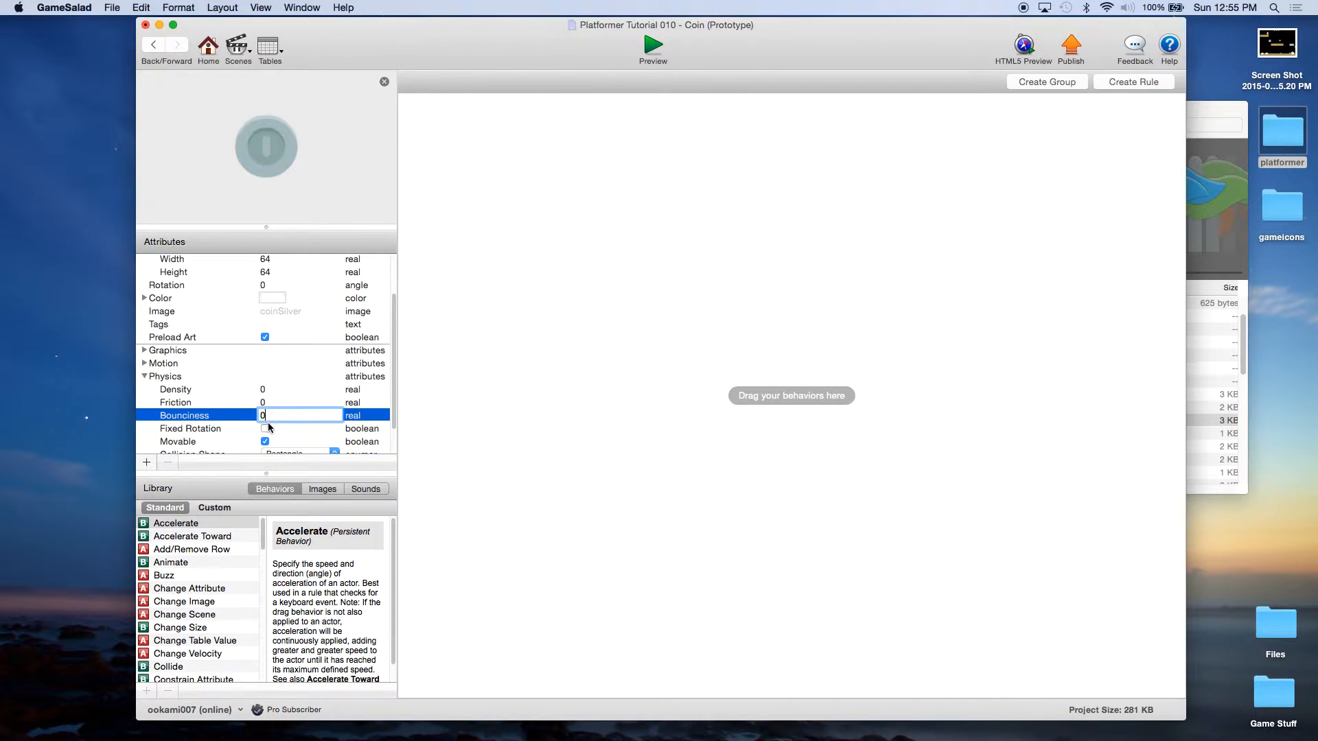
click(265, 429)
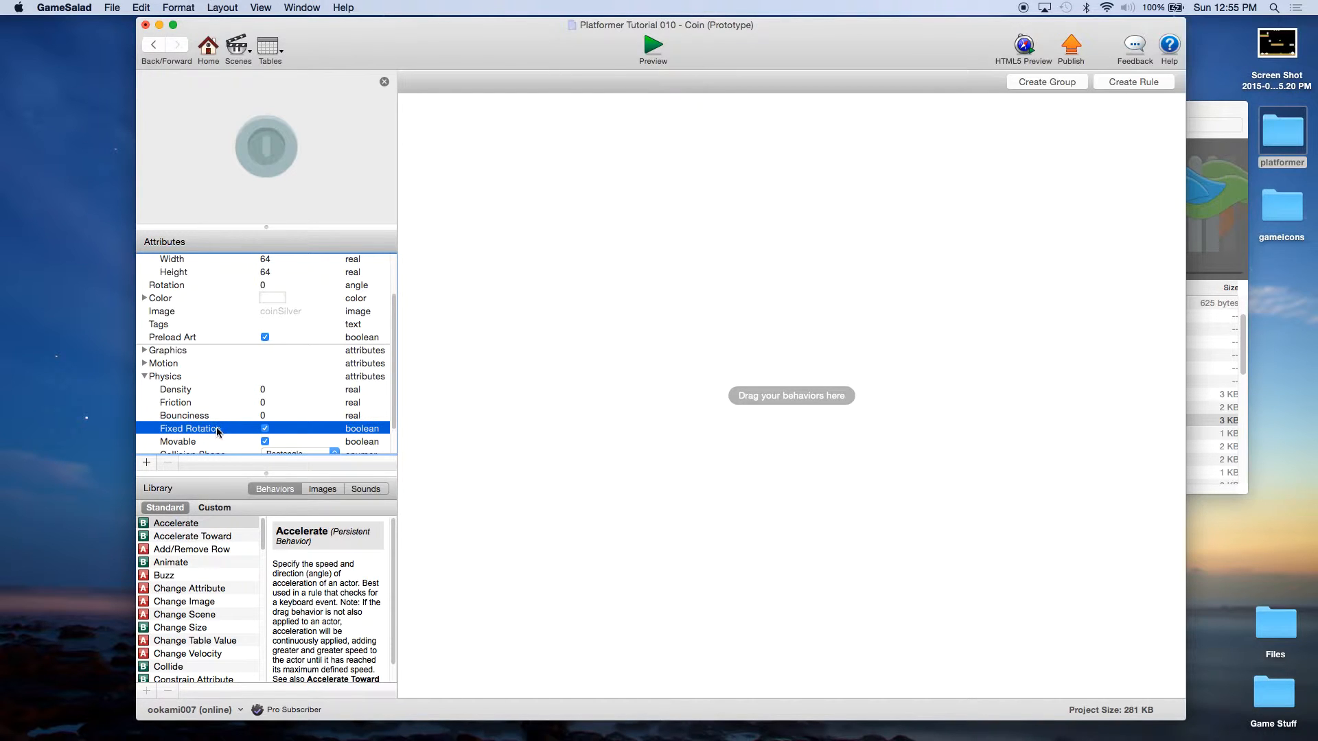
click(264, 441)
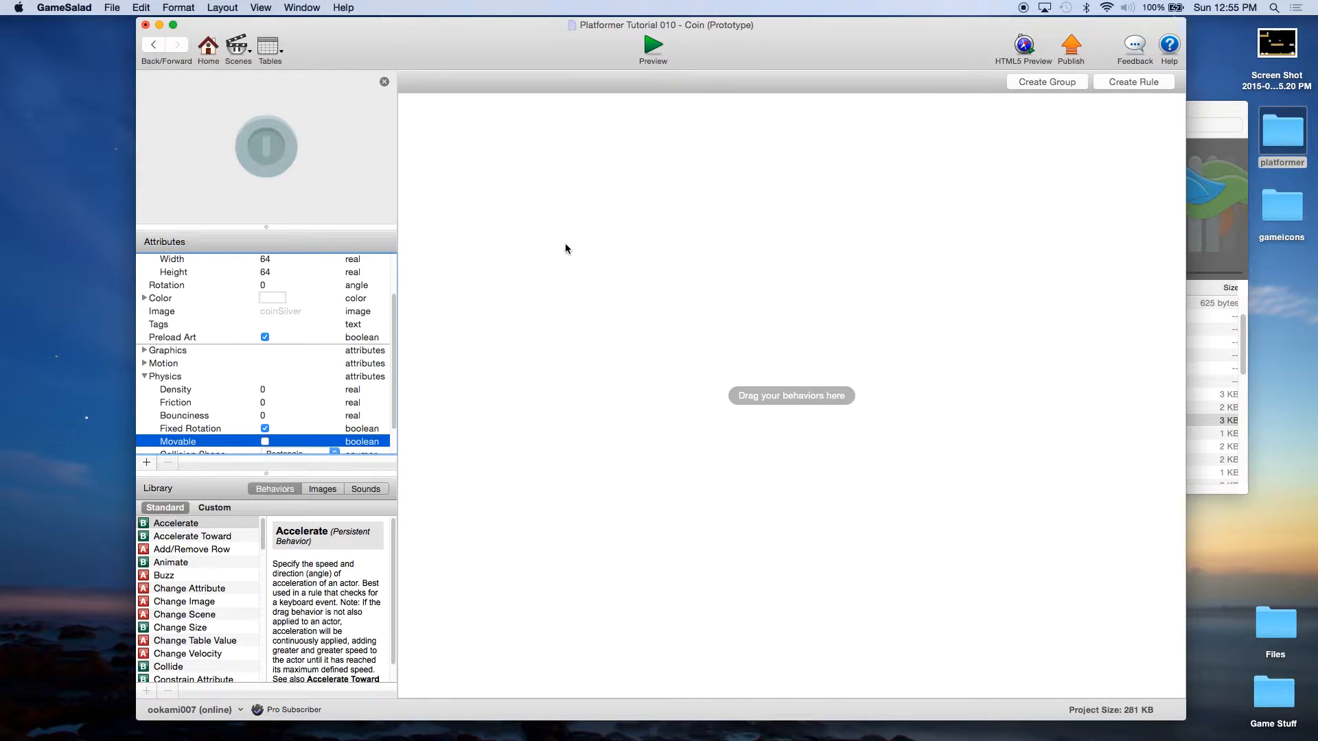
Step: Save the project
click(112, 8)
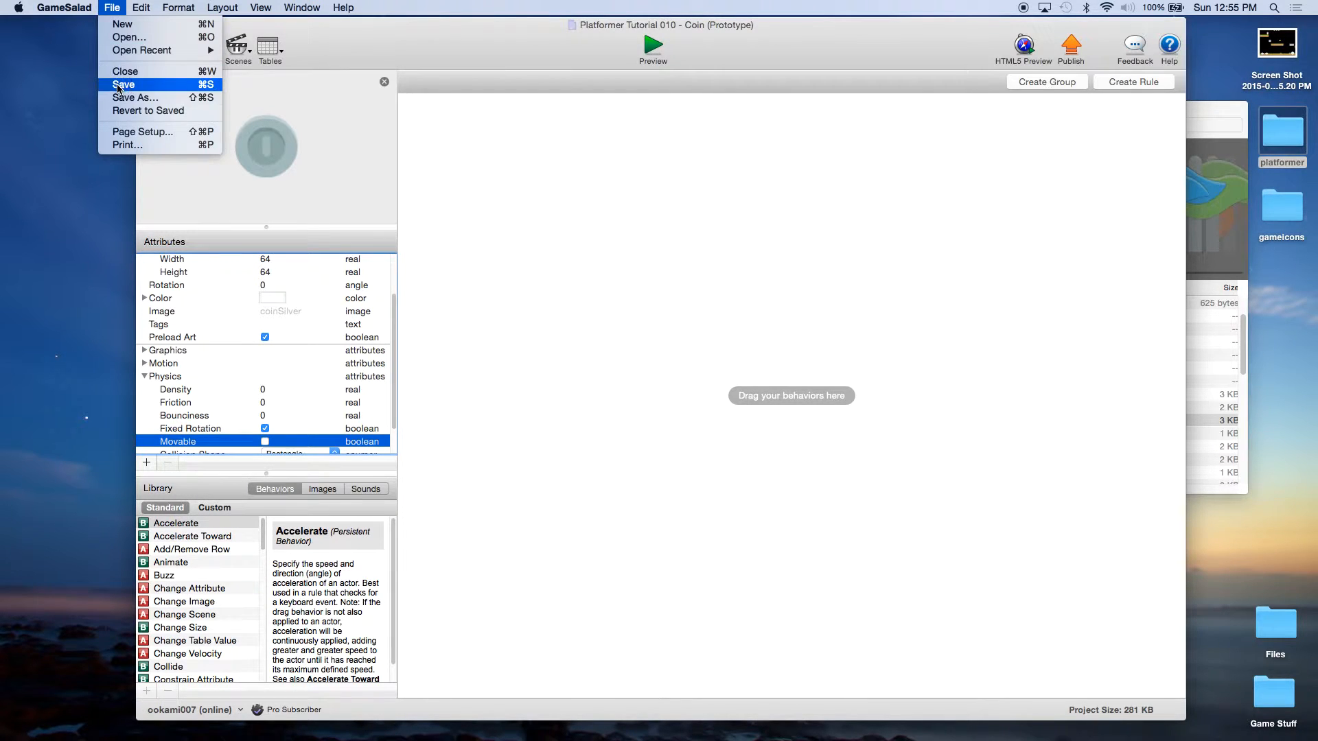
click(118, 85)
click(460, 192)
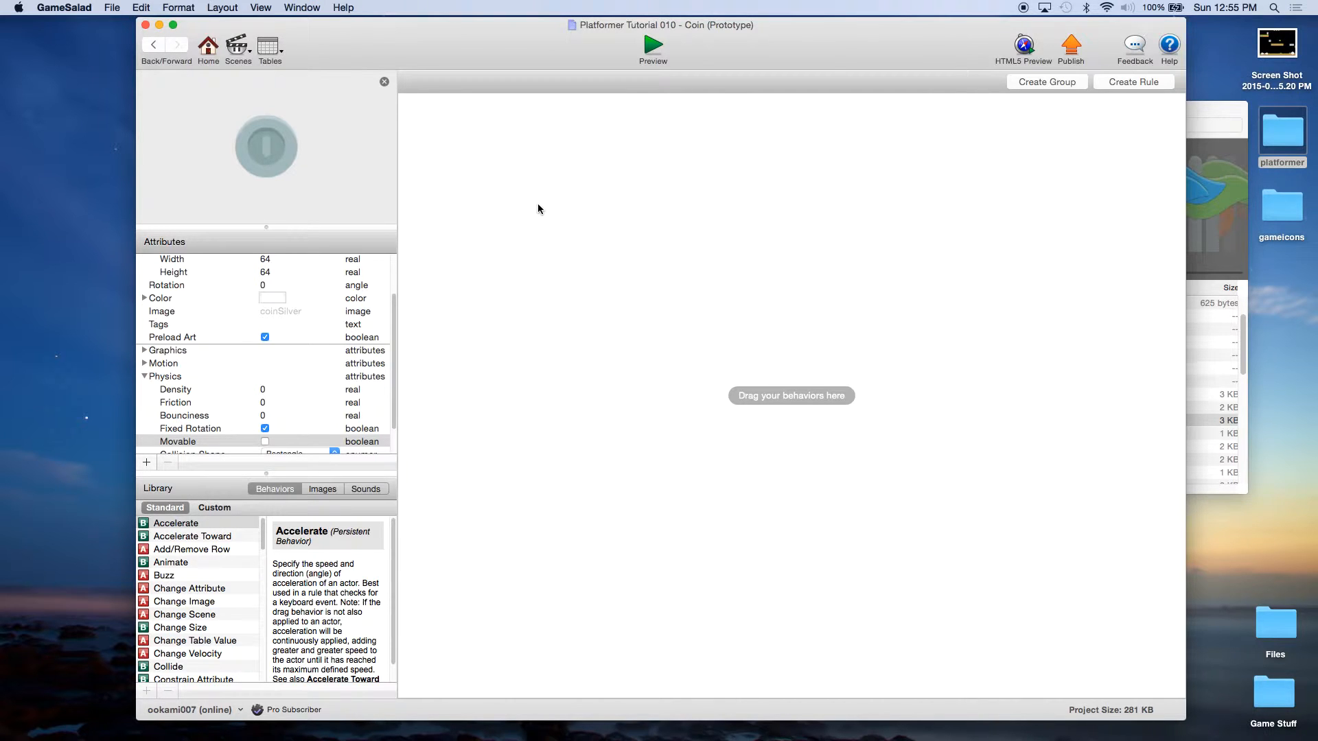
Step: Create a Coin rule 'Collides with Player' triggered by overlapping or colliding with player actors
click(1134, 84)
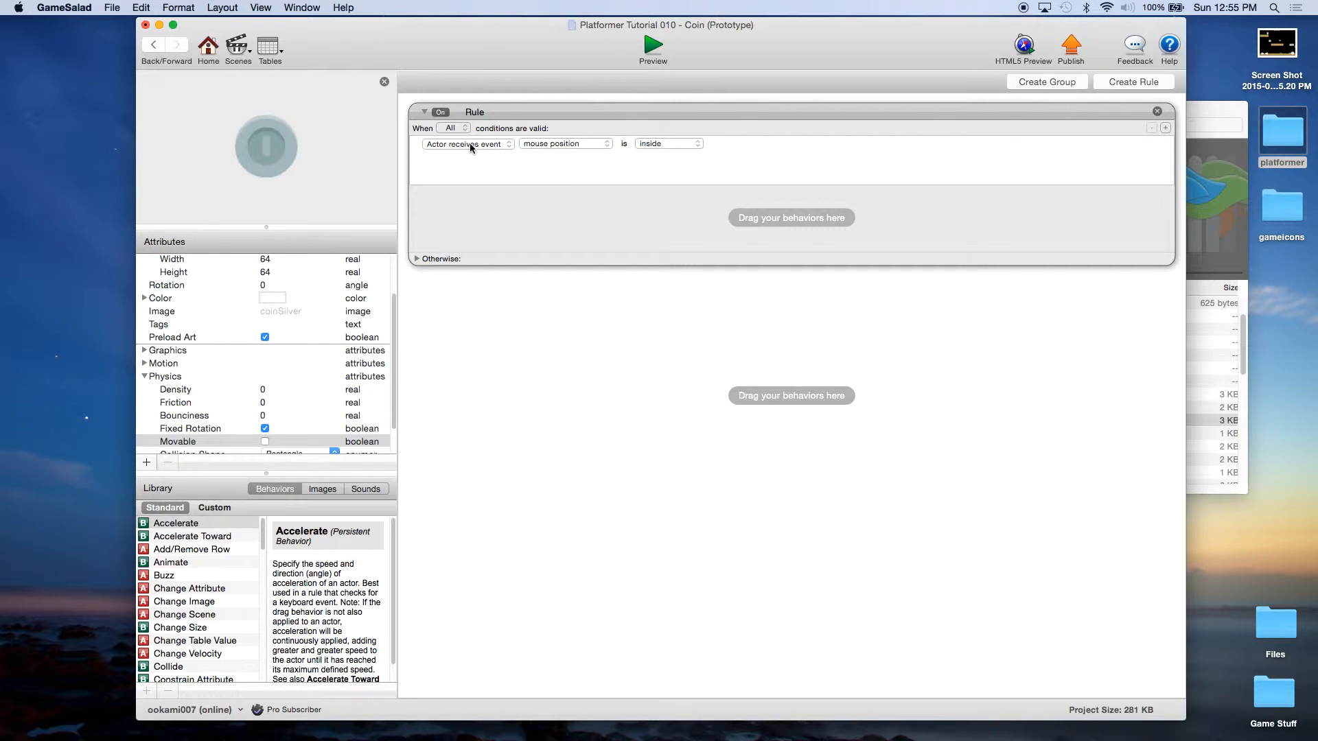
double_click(481, 112)
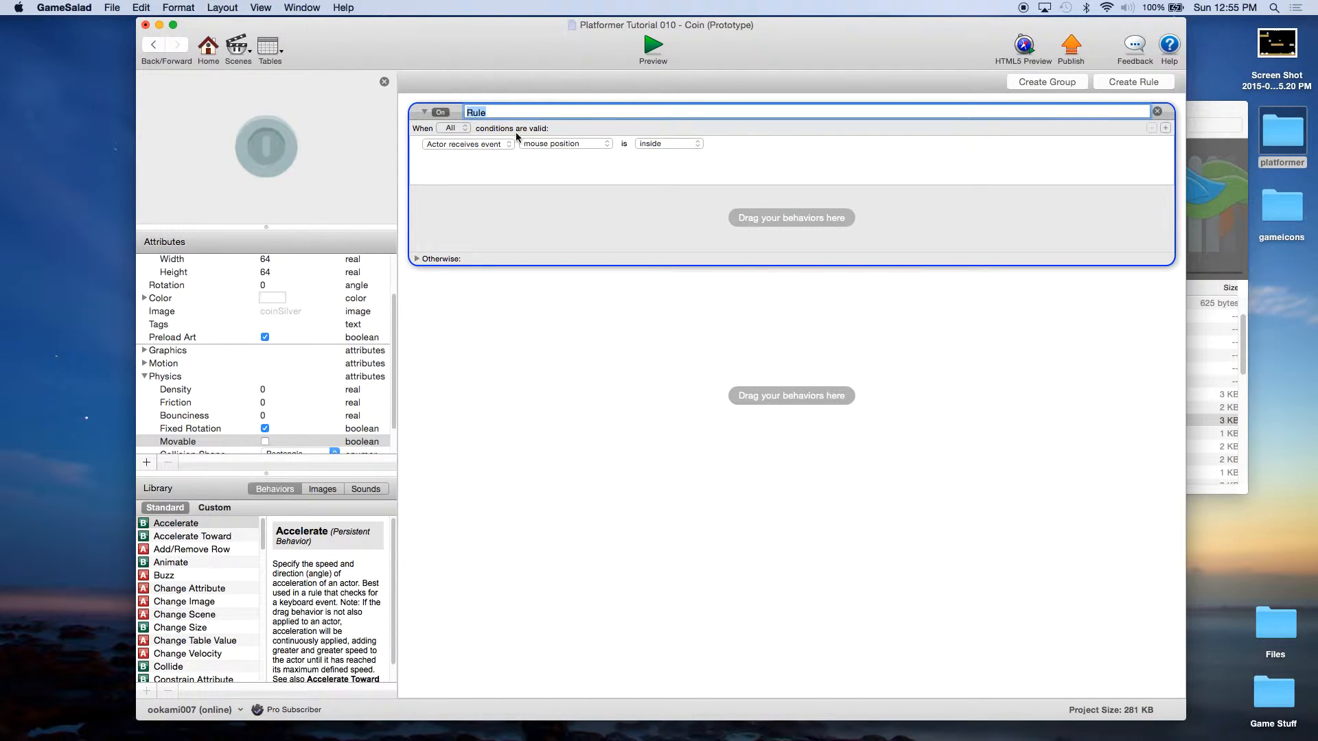
text(Collides with Play)
text(er)
key(Return)
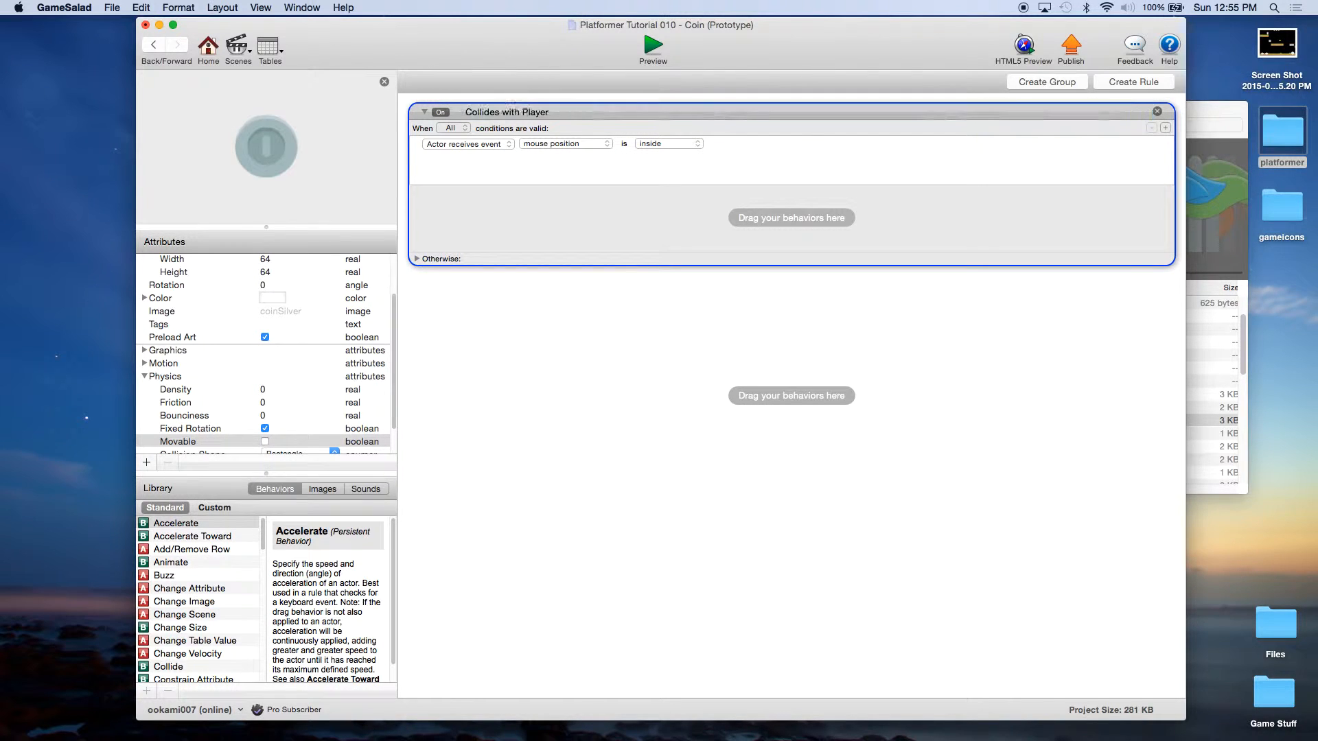
click(540, 145)
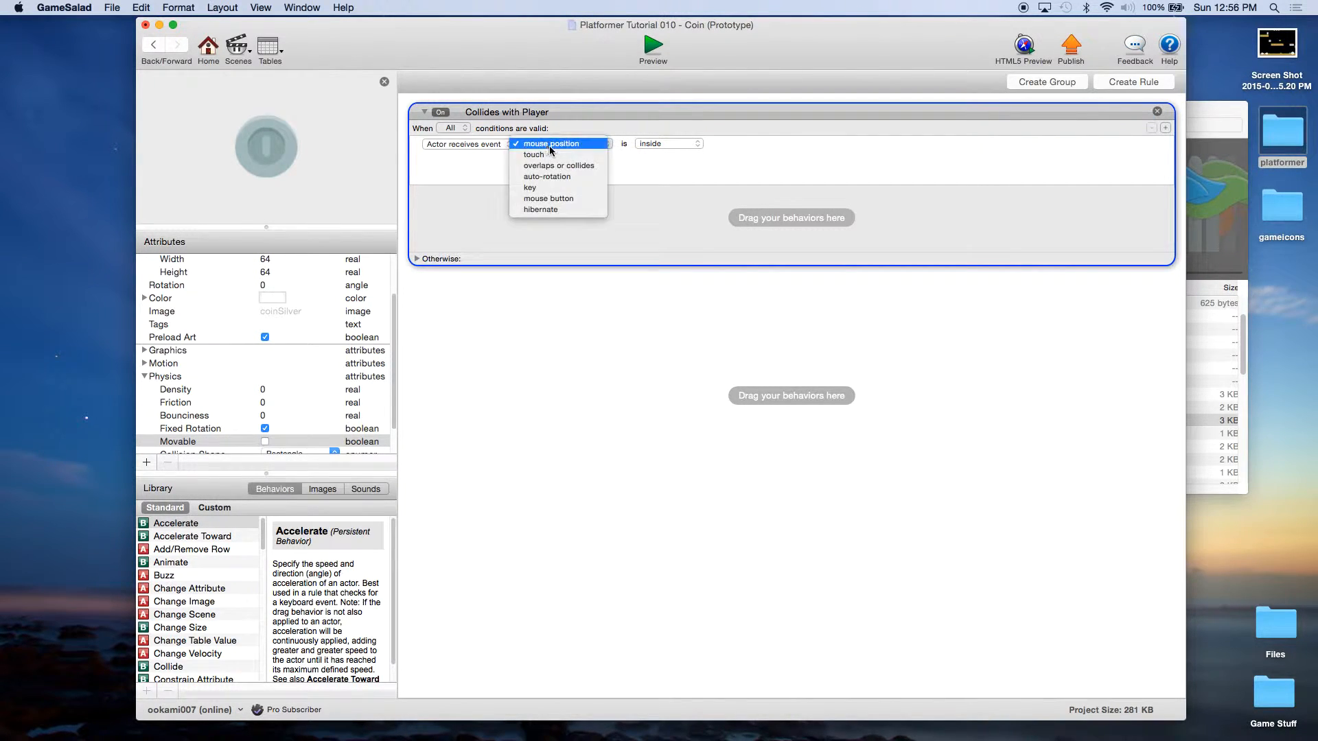
click(575, 166)
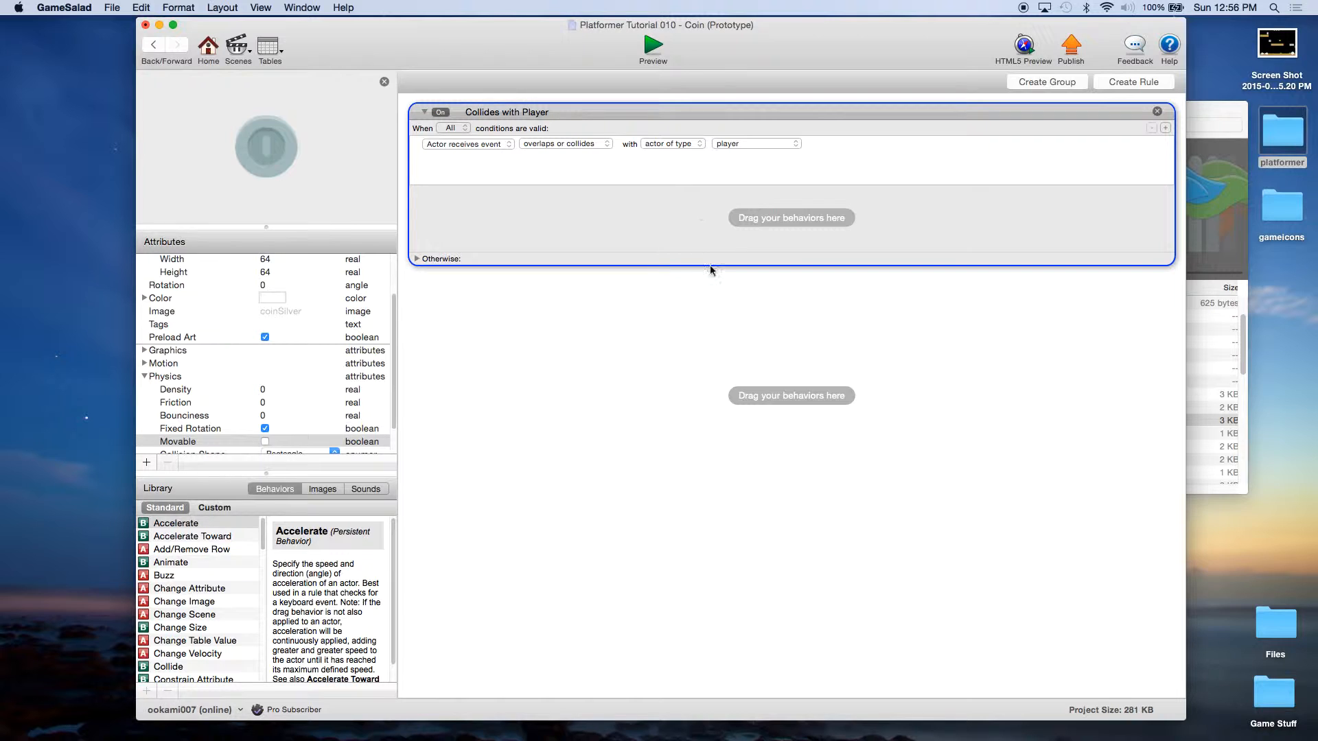
click(600, 228)
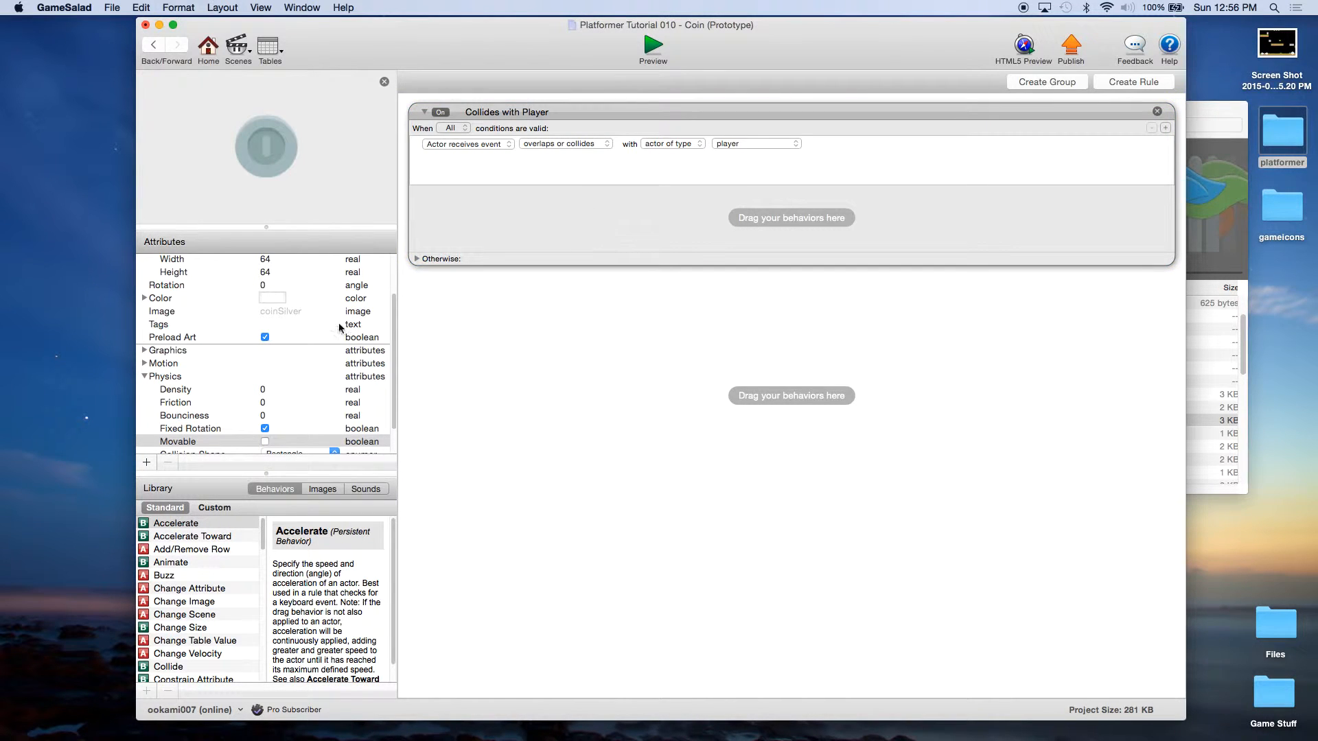
click(187, 589)
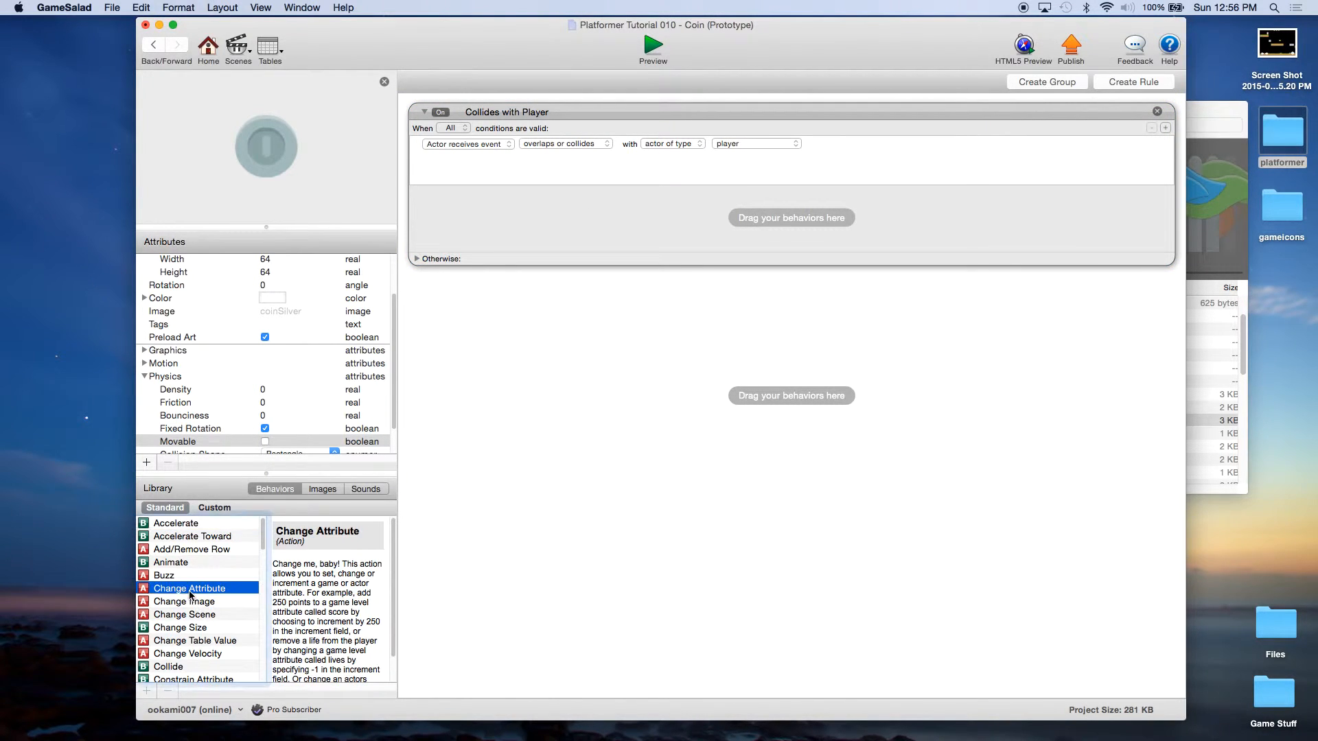
Step: Add a Change Attribute behavior to the rule targeting game.Coins
drag(185, 591, 521, 221)
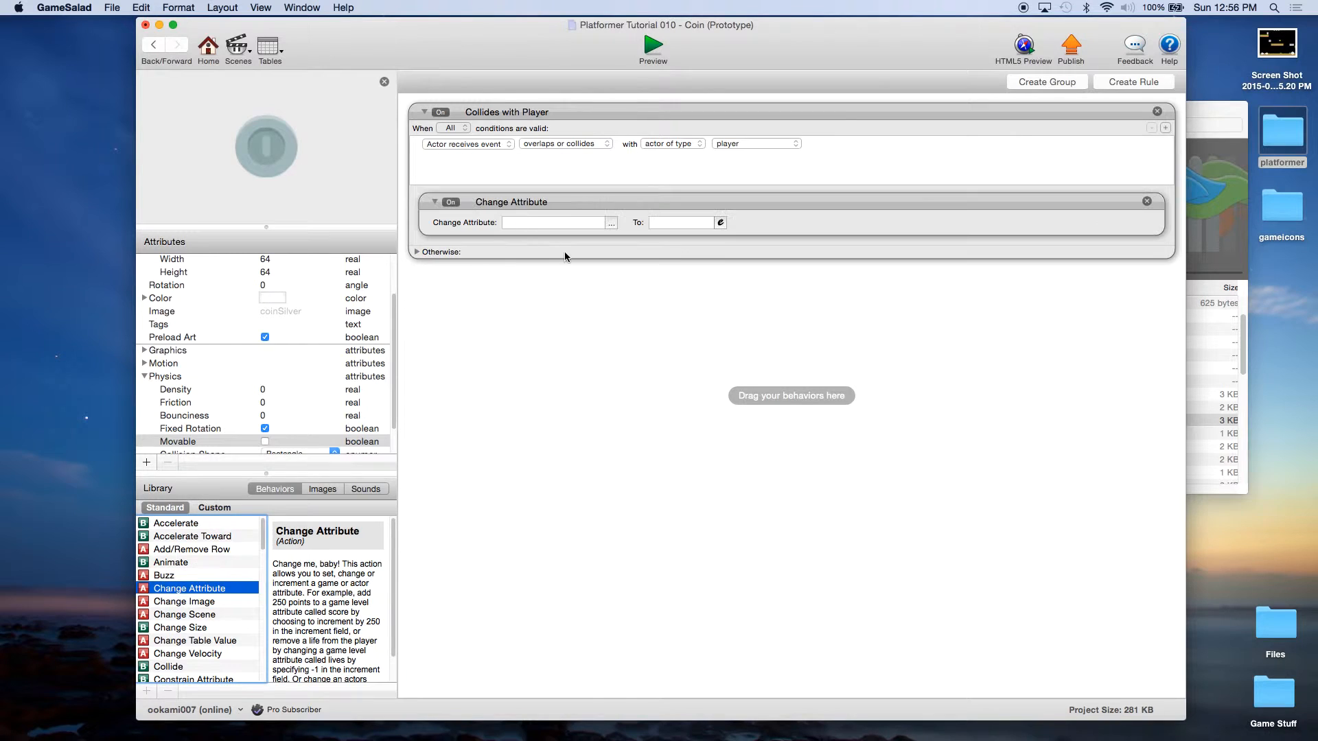
click(611, 223)
click(626, 237)
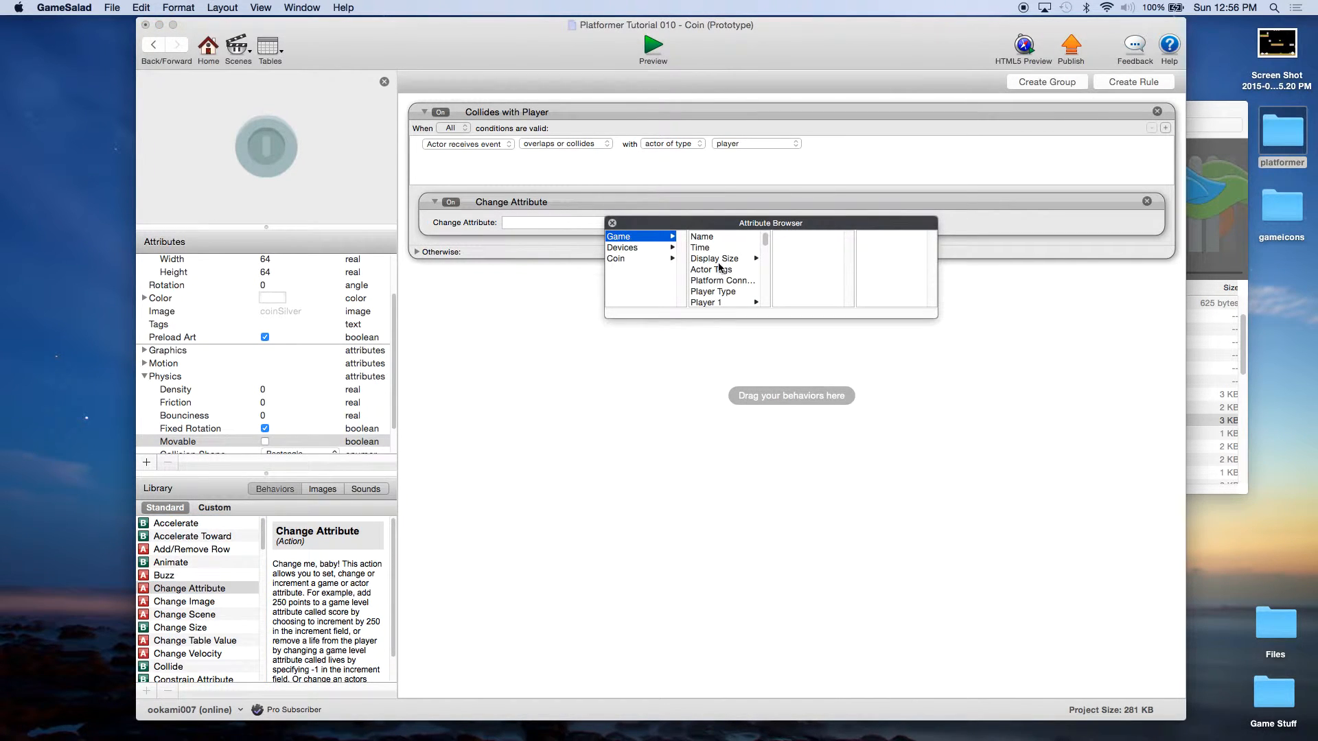
scroll(745, 279, down, 5)
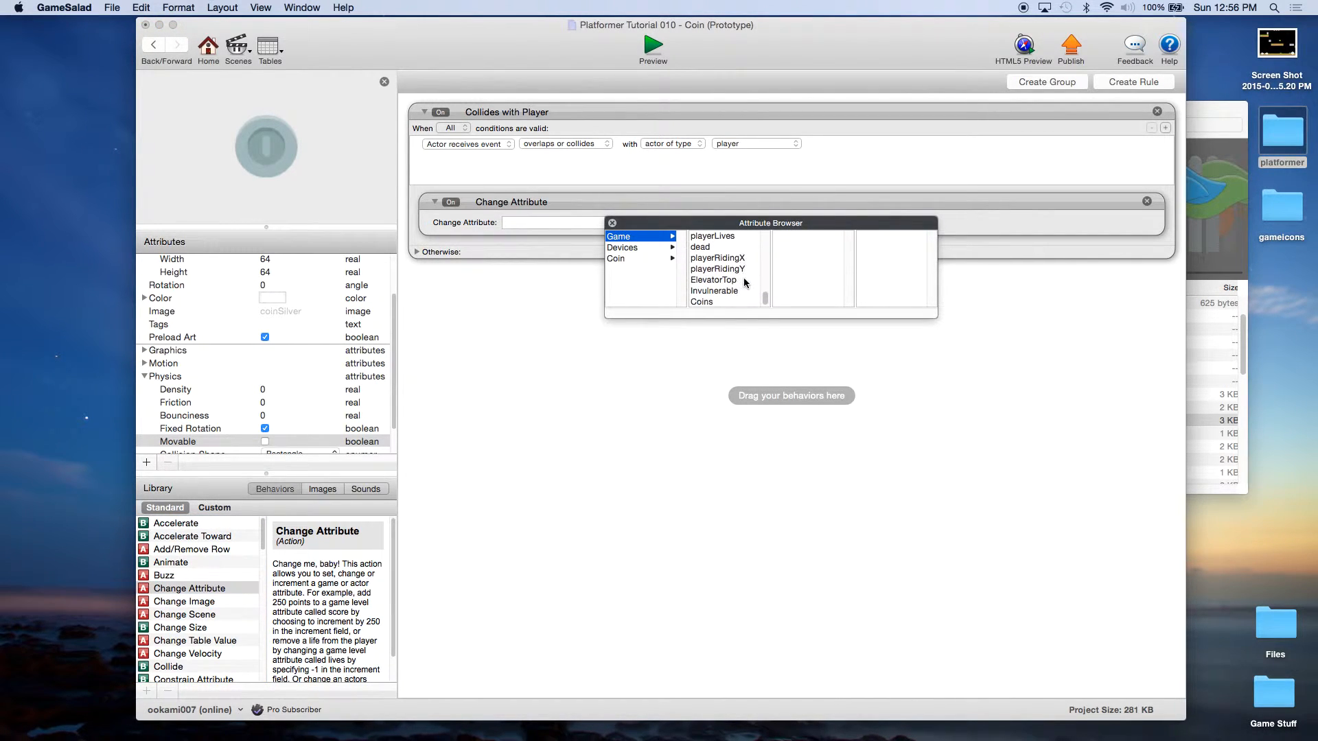
double_click(701, 302)
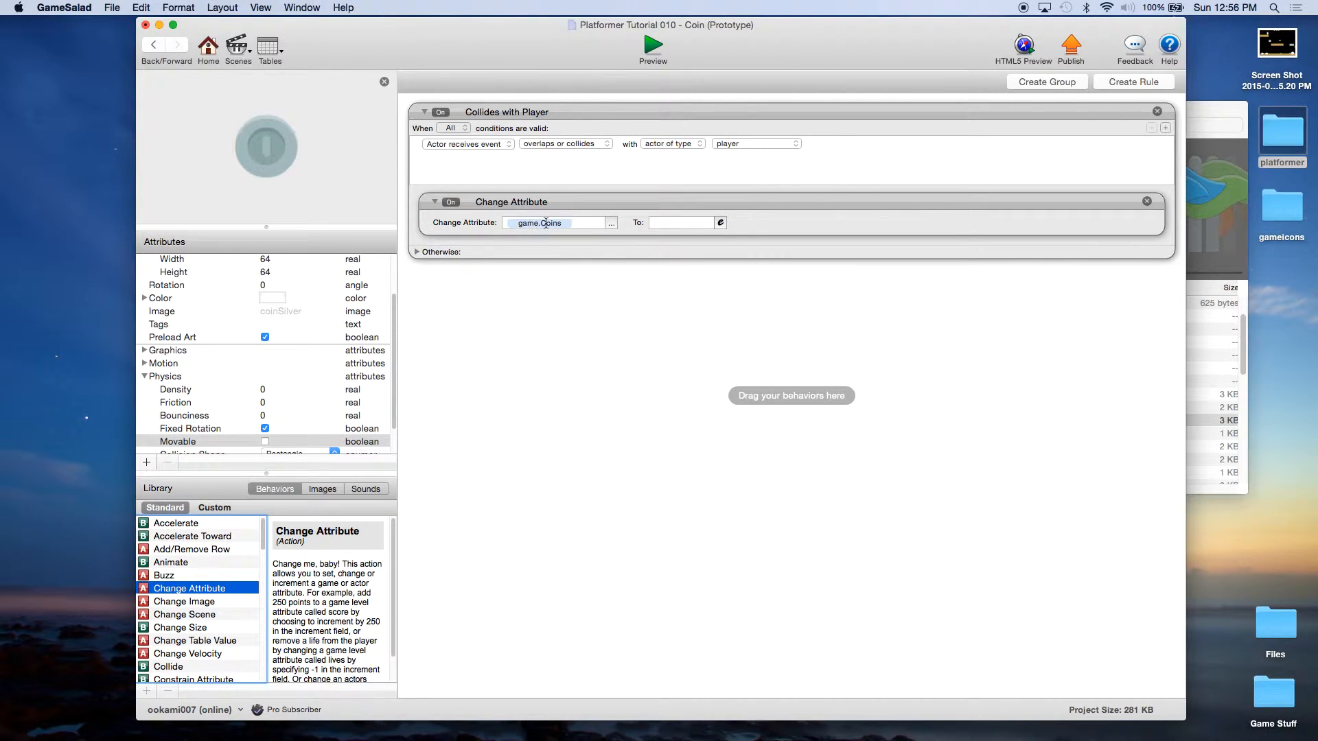
Step: Set the behavior's new value to the expression game.Coins+1
click(721, 222)
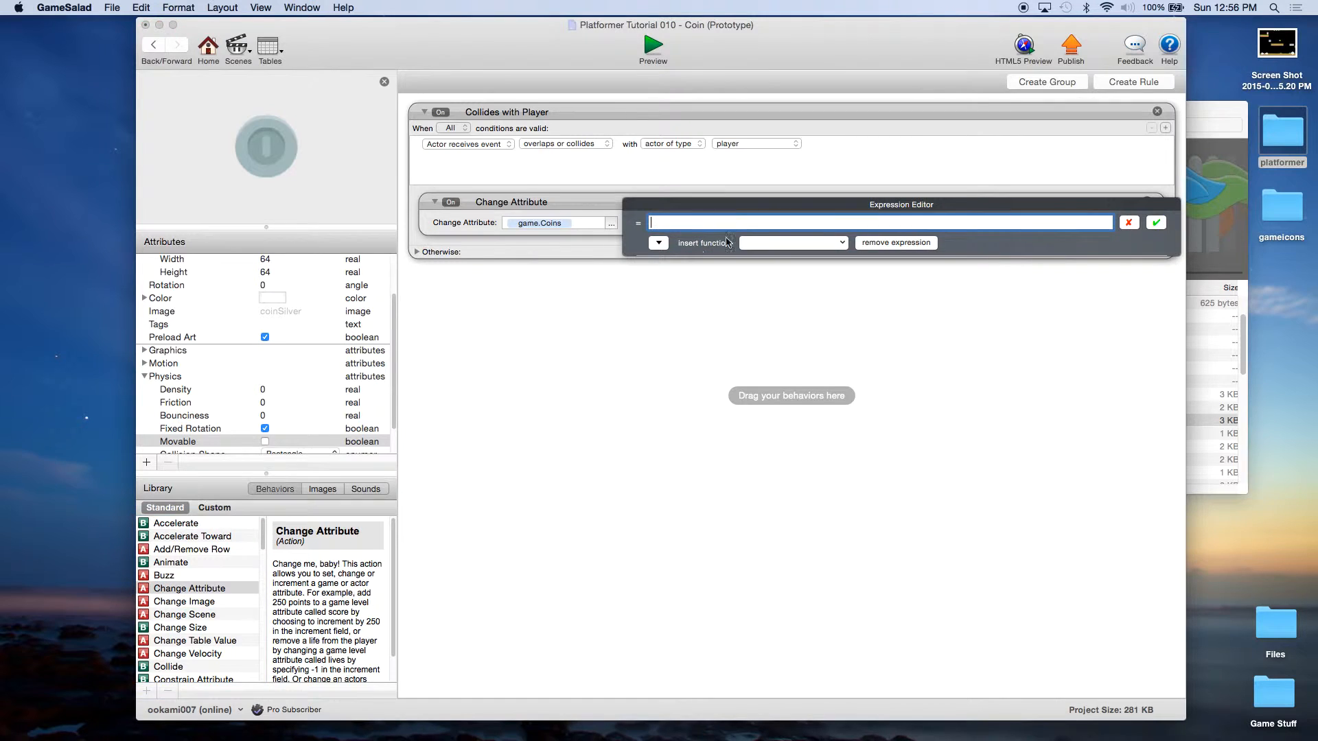
click(661, 244)
click(651, 262)
scroll(822, 305, down, 10)
click(817, 326)
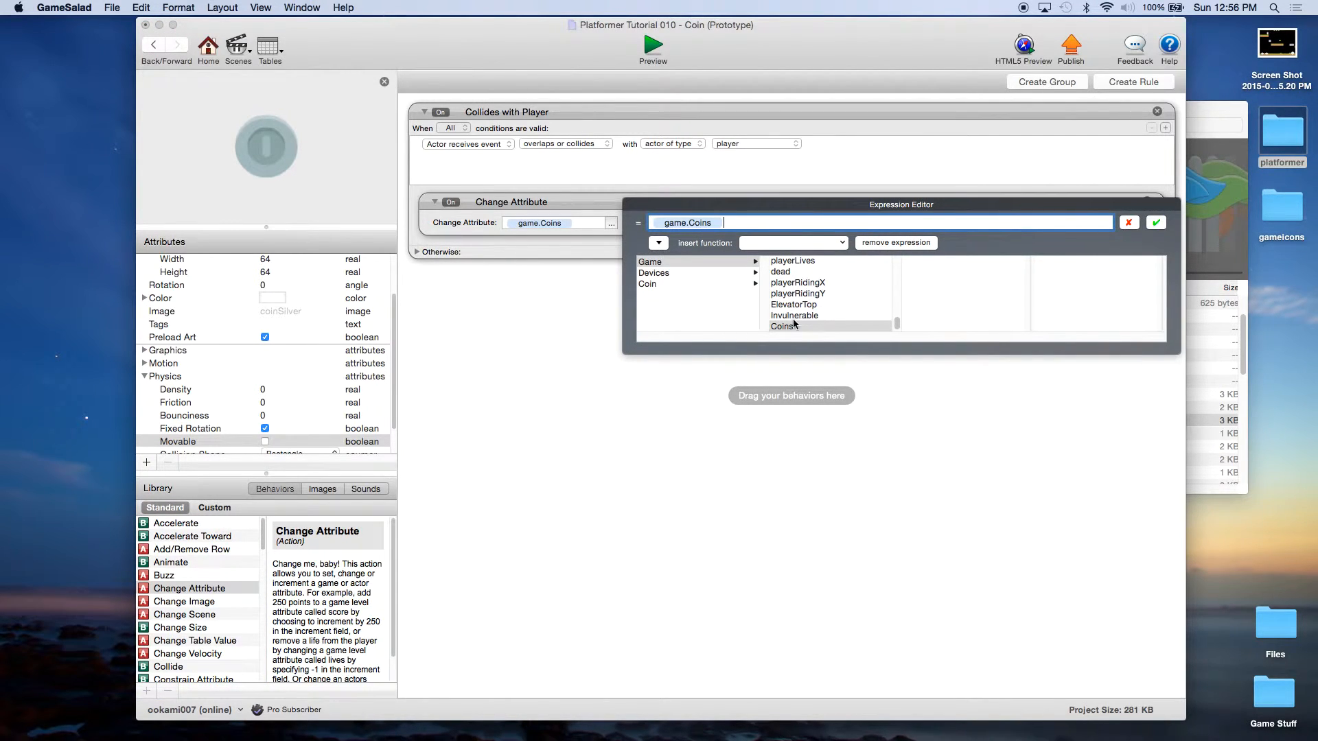
text(+1)
click(1156, 222)
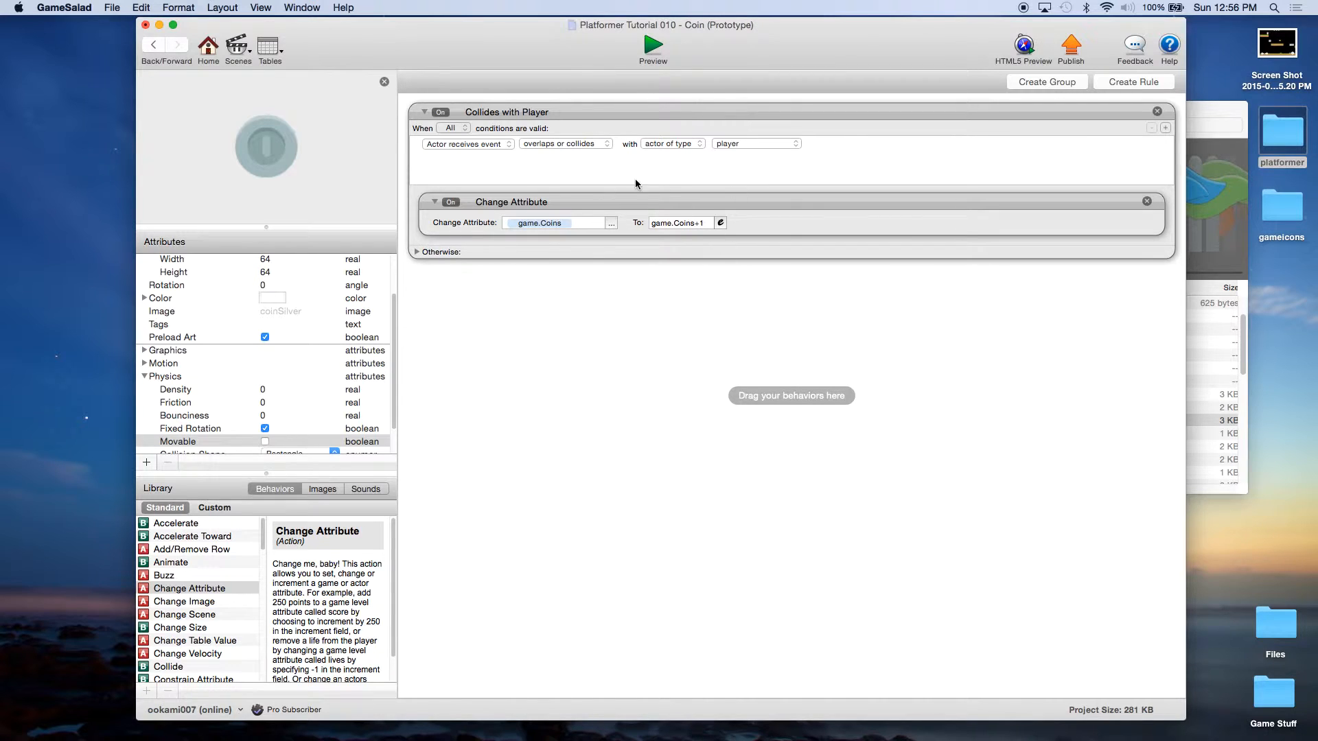
click(632, 202)
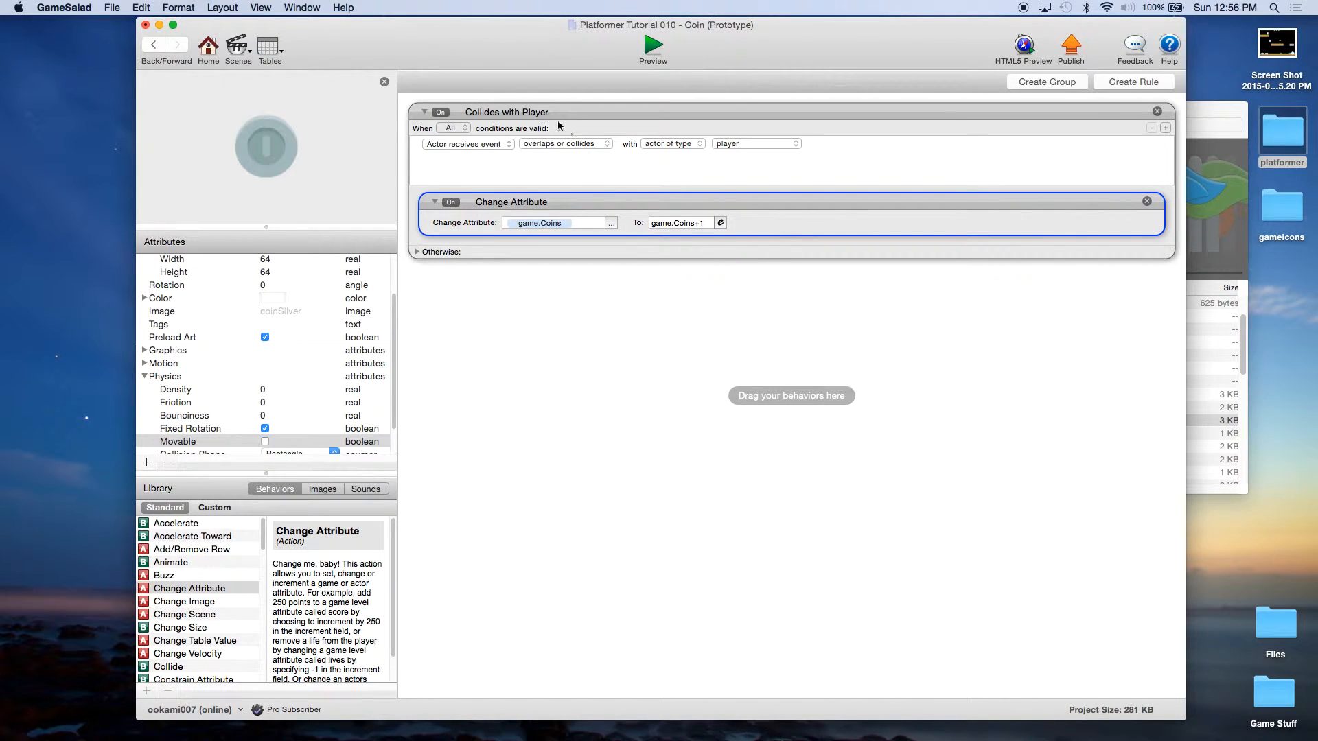
Step: Add a Destroy behavior below Change Attribute in the rule, then return to the actors overview
scroll(237, 640, down, 3)
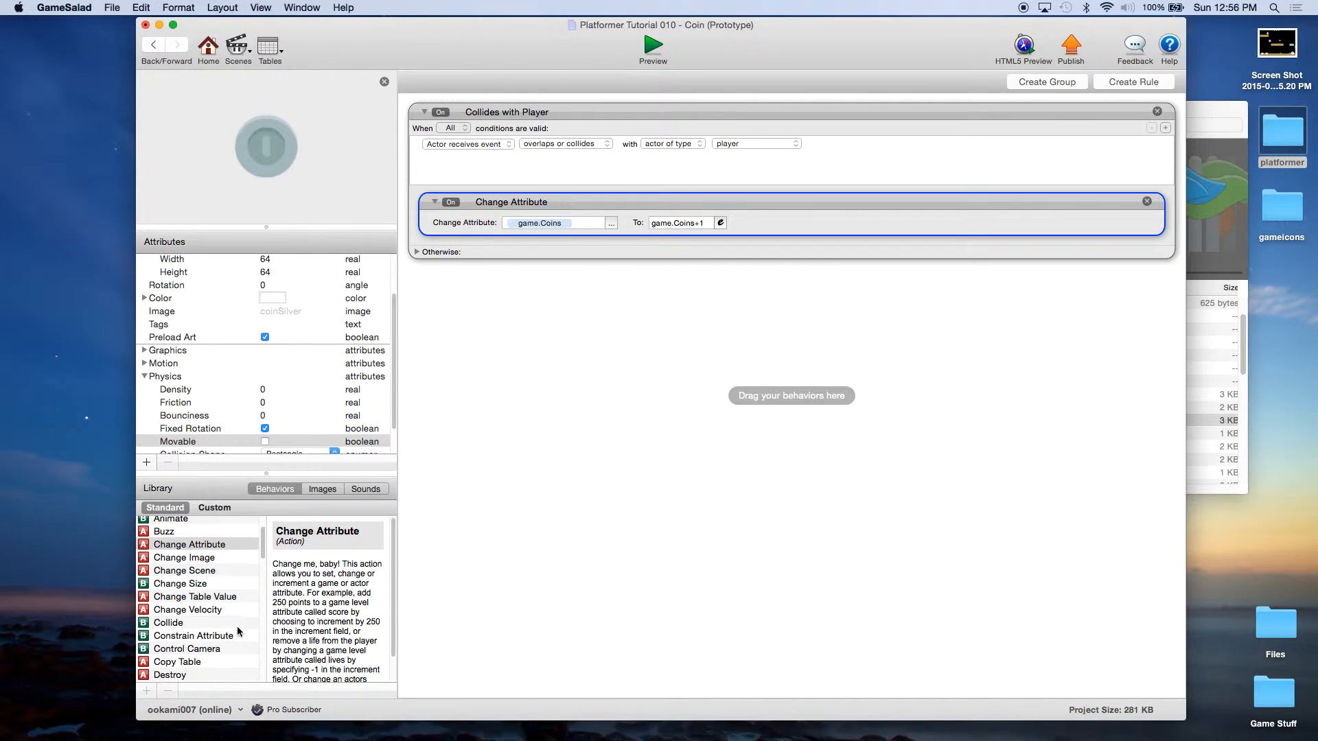
drag(166, 675, 530, 242)
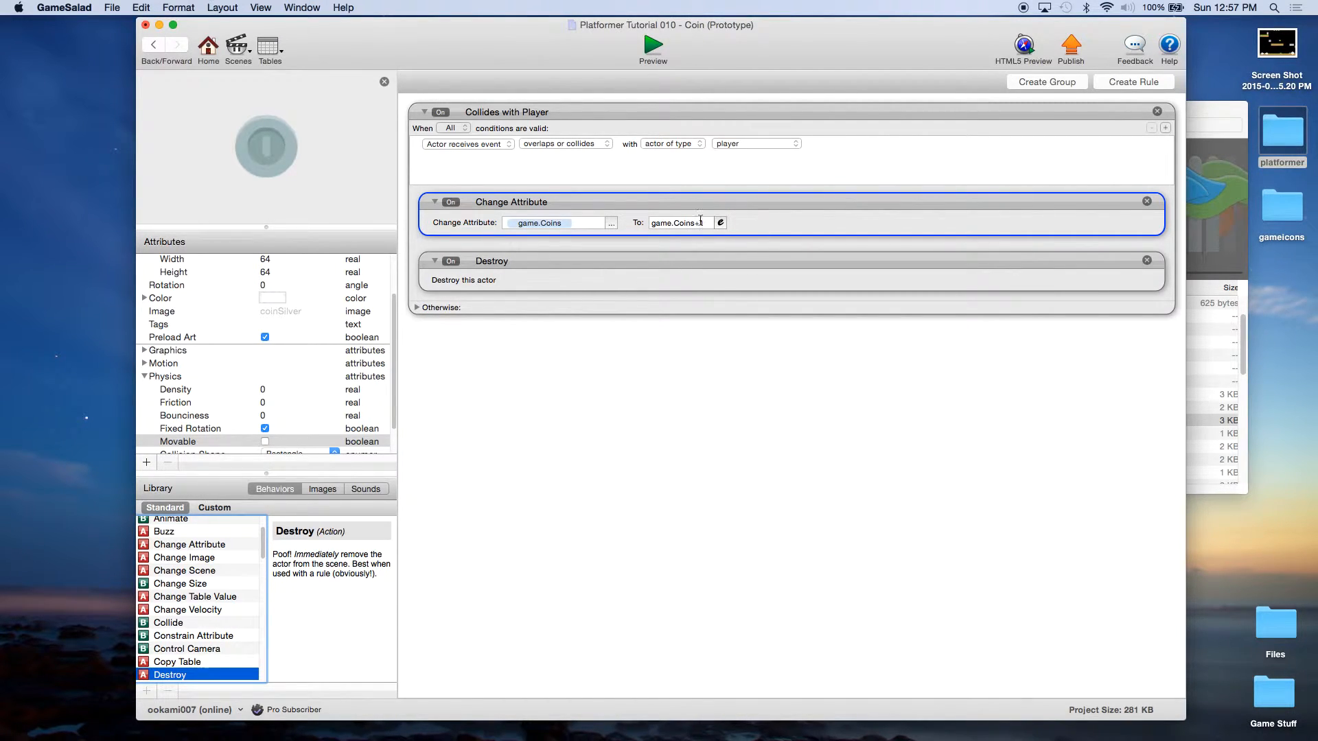
click(693, 266)
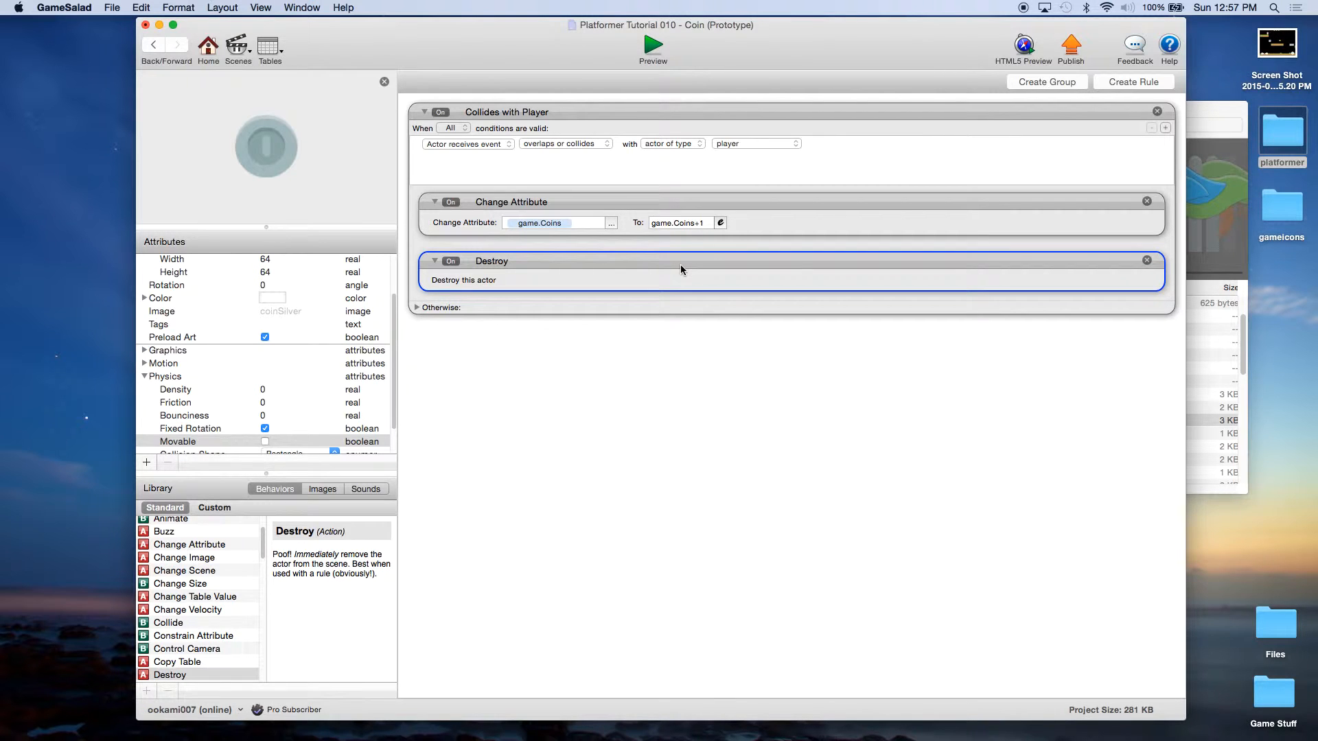
click(208, 49)
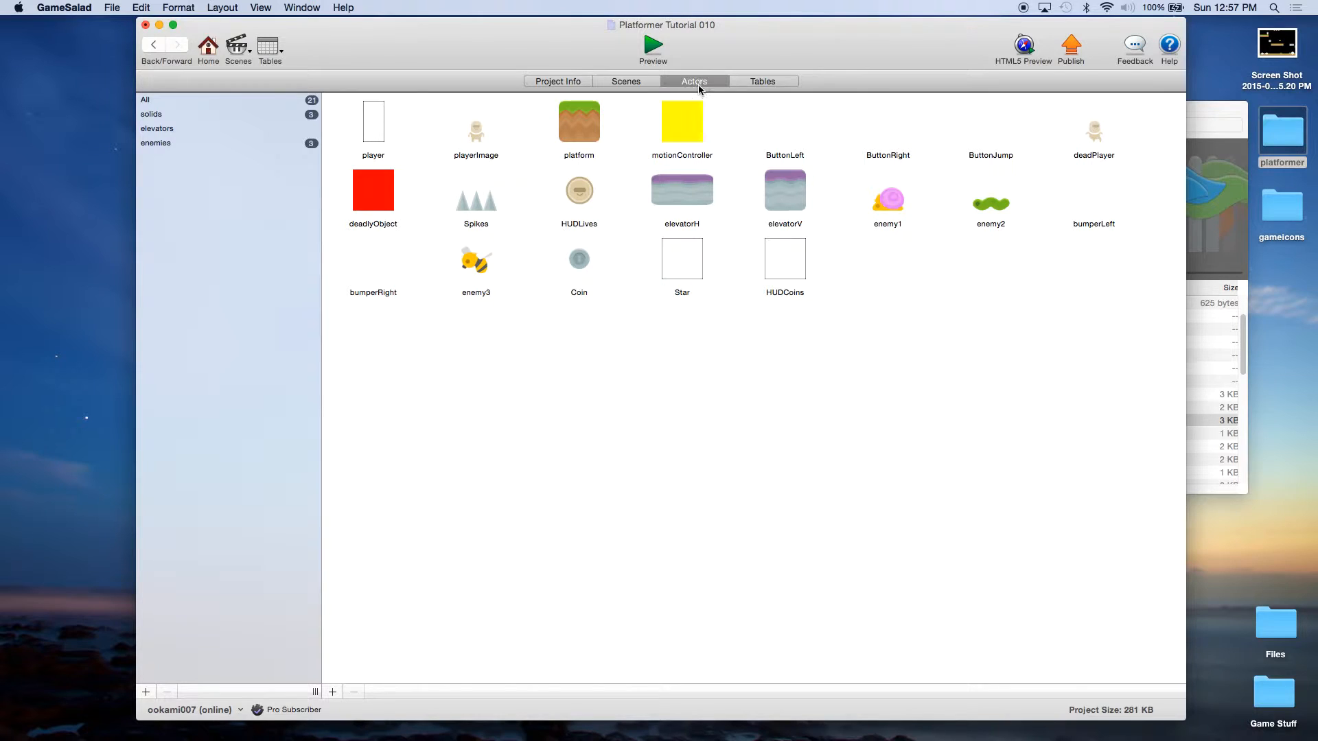
Step: Save the project, open the HUDCoins actor, and add an empty Change Attribute behaviour
click(112, 8)
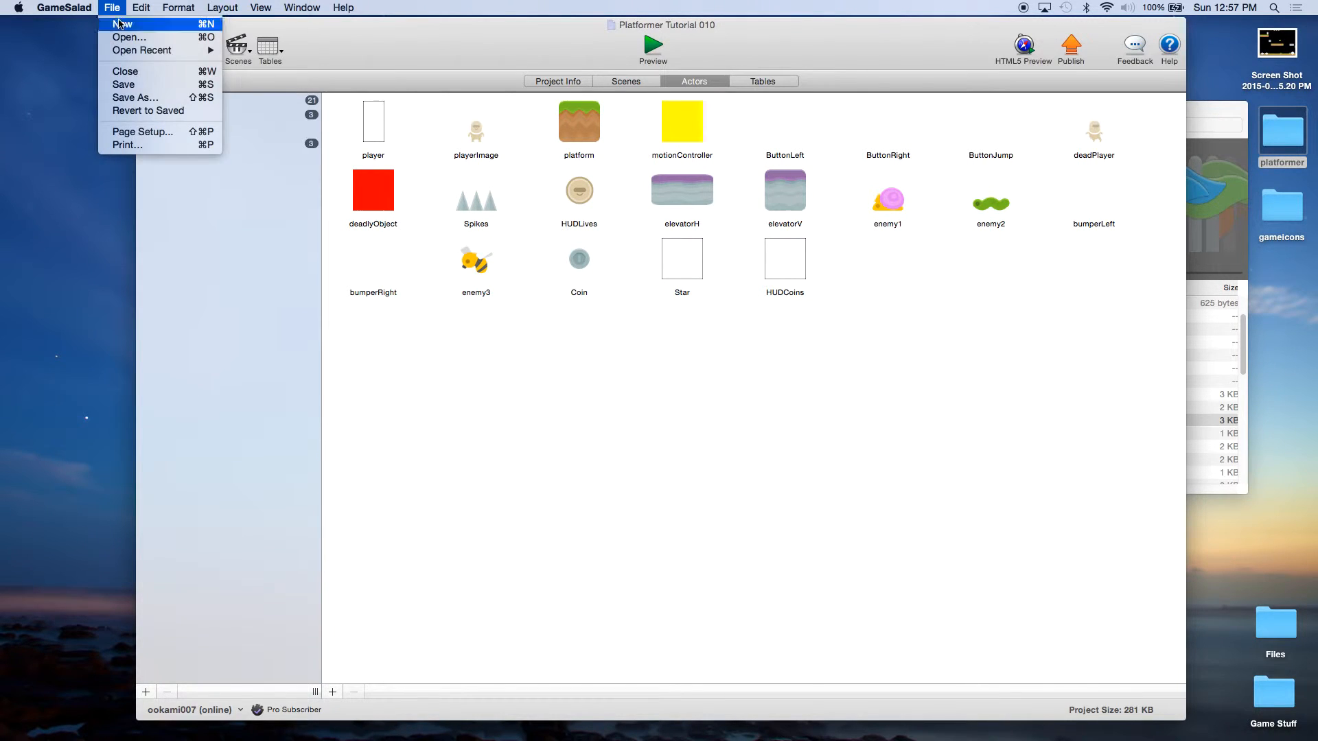
click(123, 84)
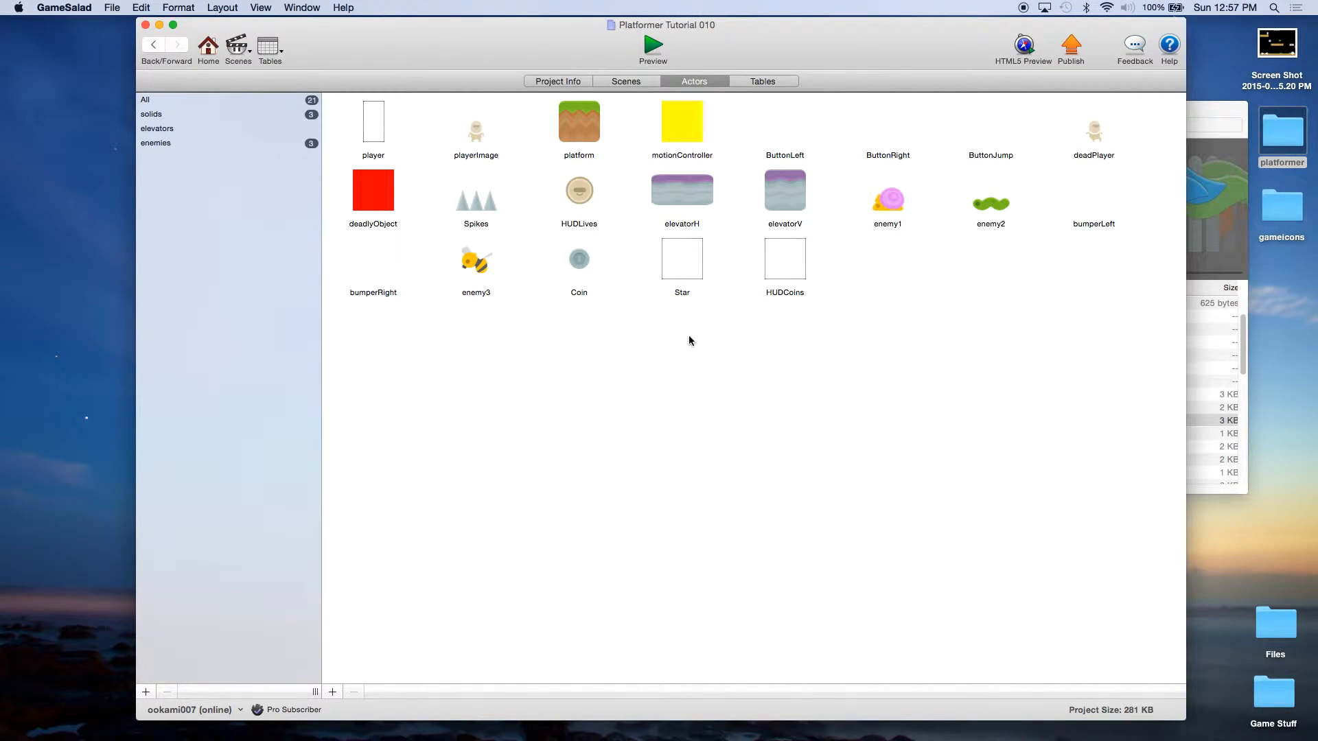
click(785, 276)
double_click(790, 275)
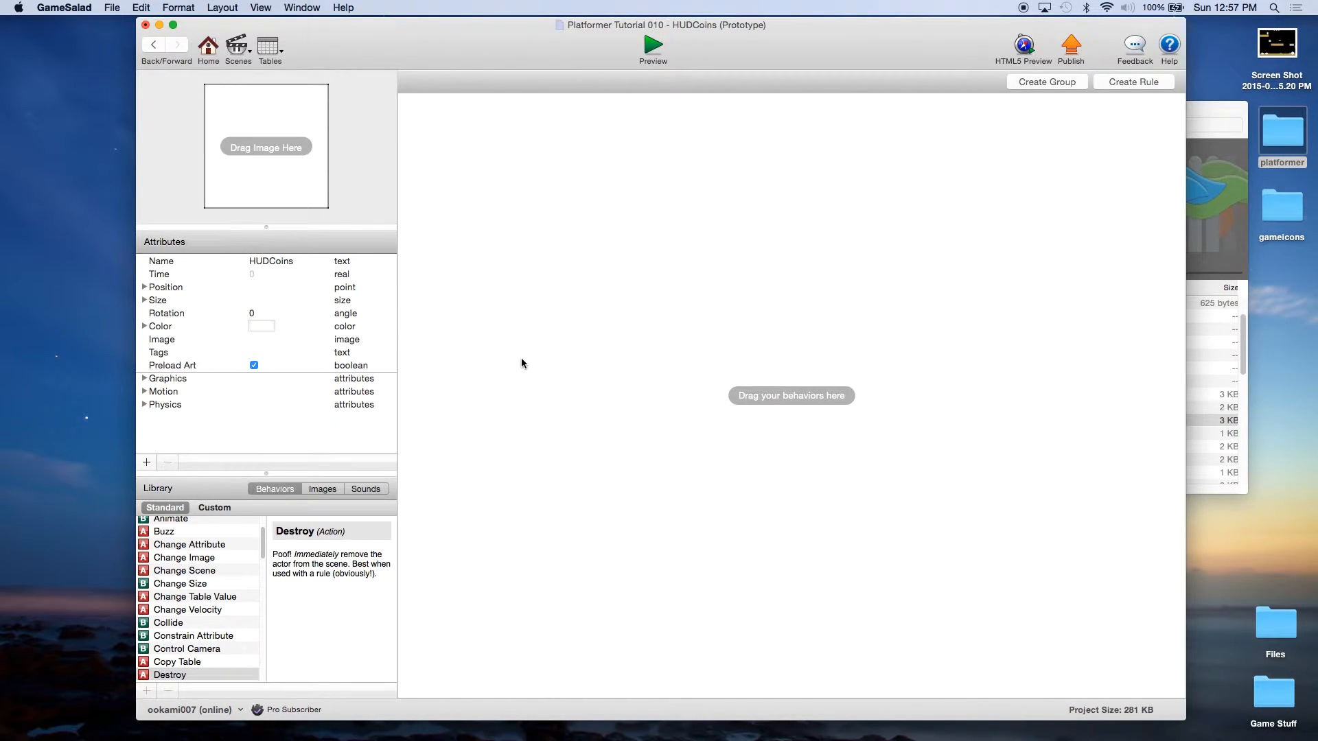
click(204, 547)
drag(204, 551, 594, 243)
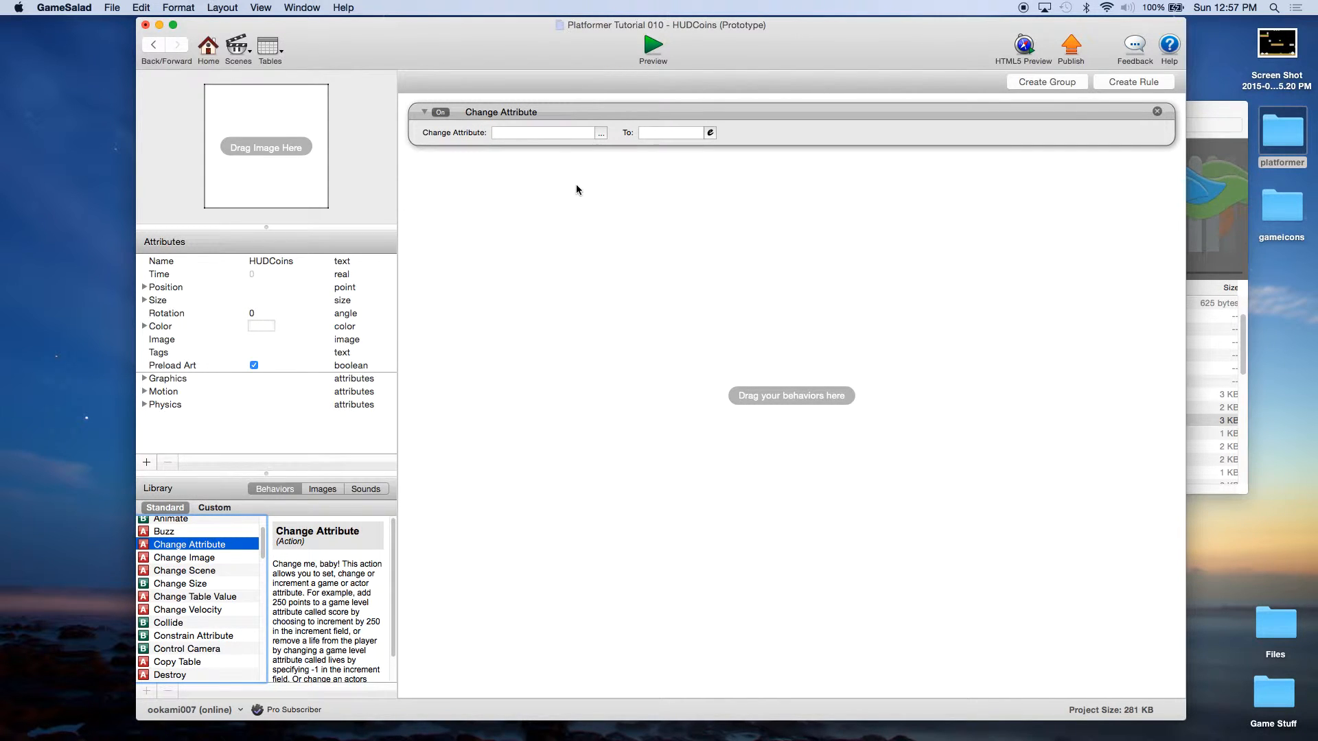
Step: Set the HUDCoins actor's colour to Cyan
click(145, 326)
click(272, 326)
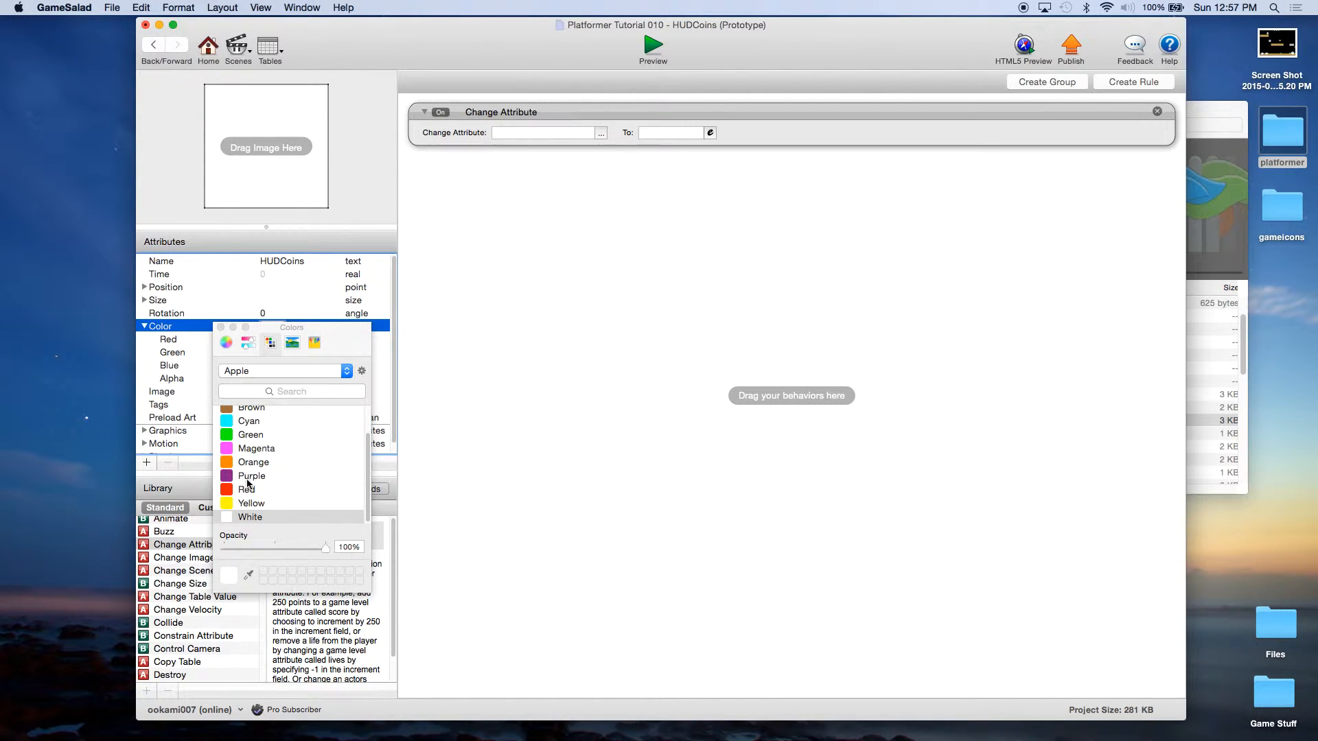
scroll(248, 483, up, 2)
click(230, 455)
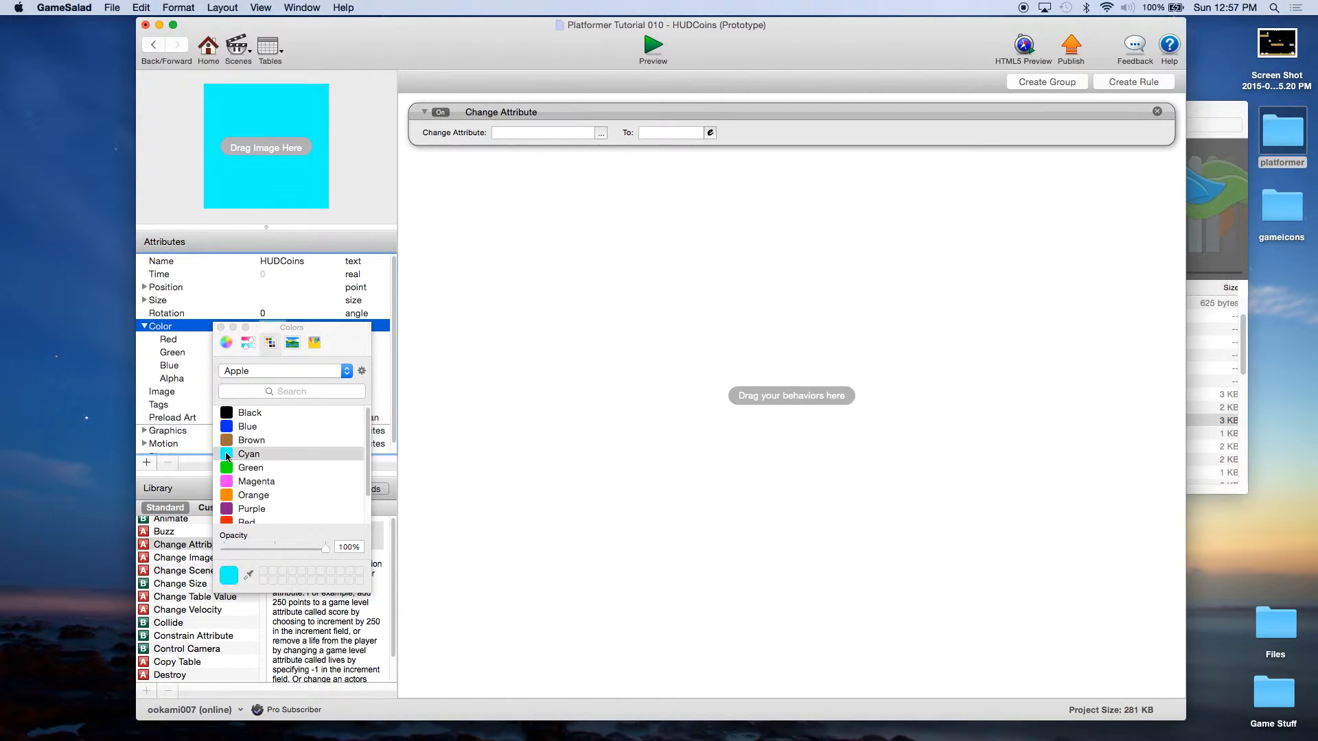
click(221, 328)
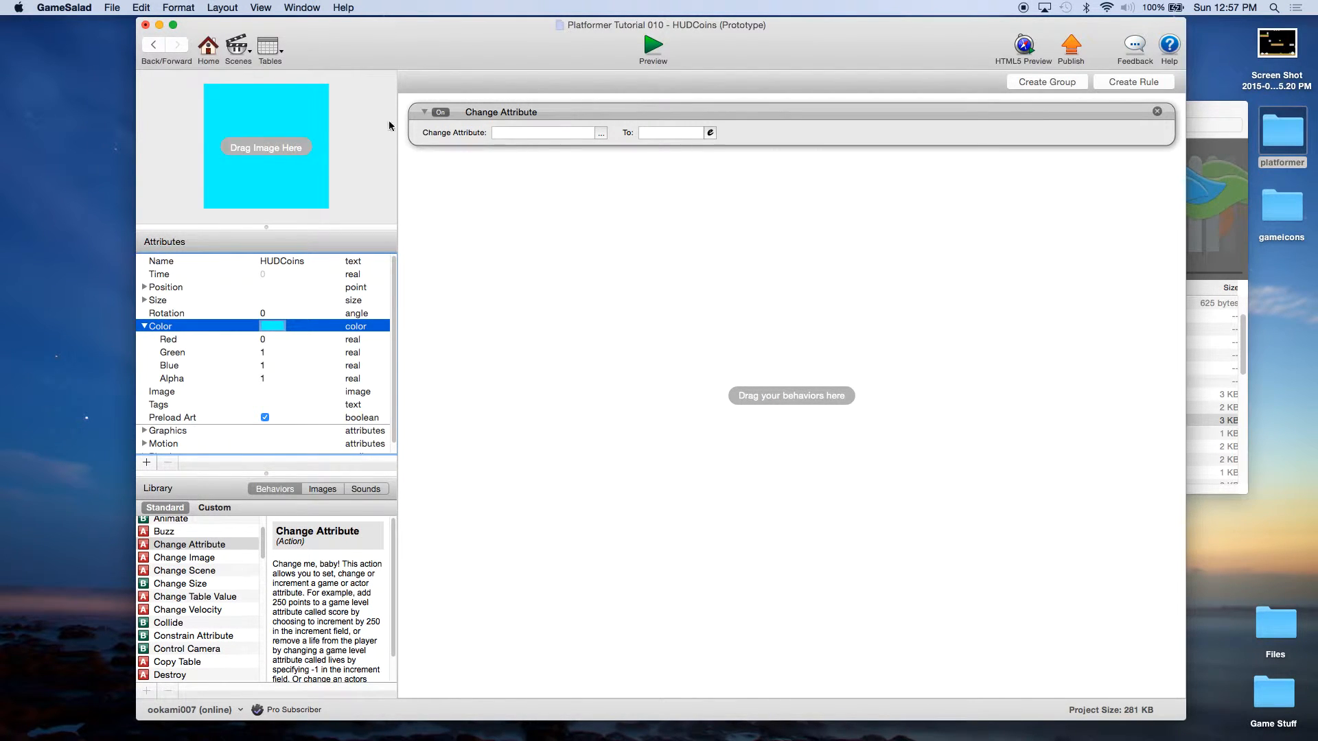
Step: Make the Change Attribute set self.Color.Alpha to 0, then add a Display Text behaviour
click(601, 132)
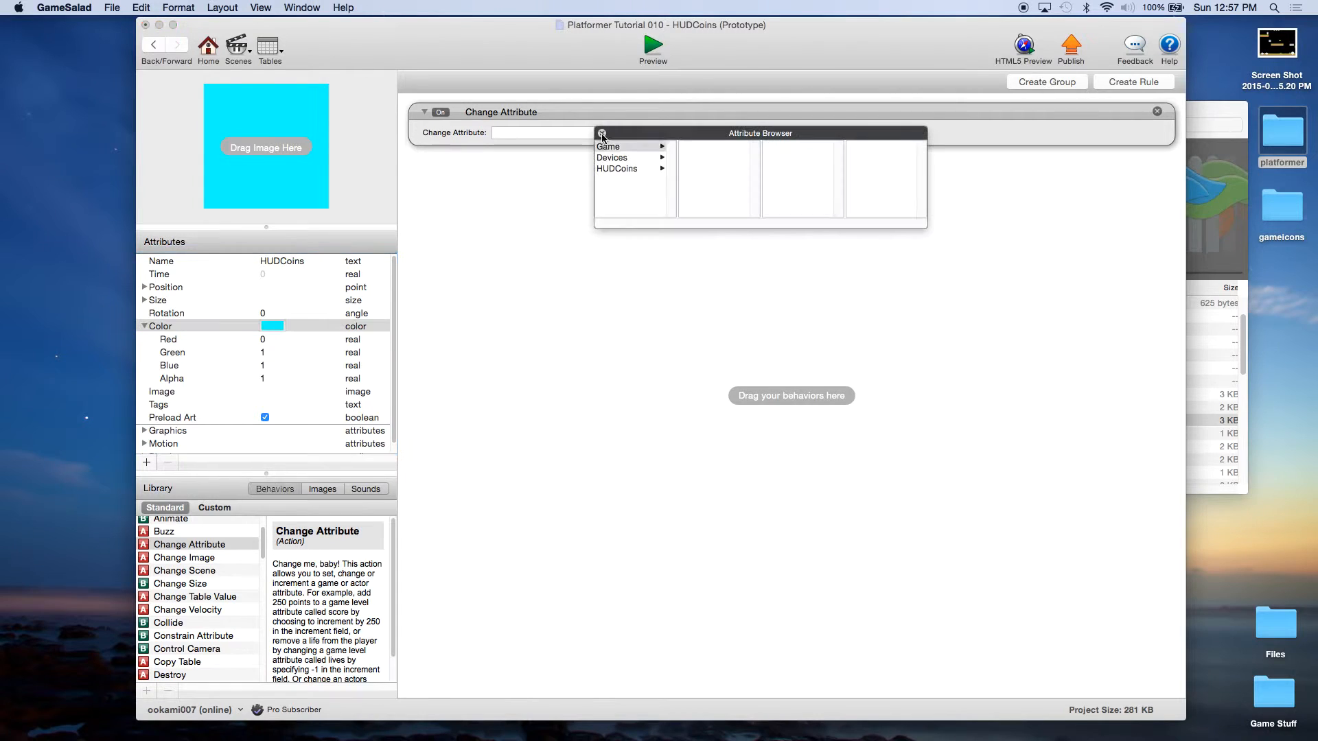
click(628, 170)
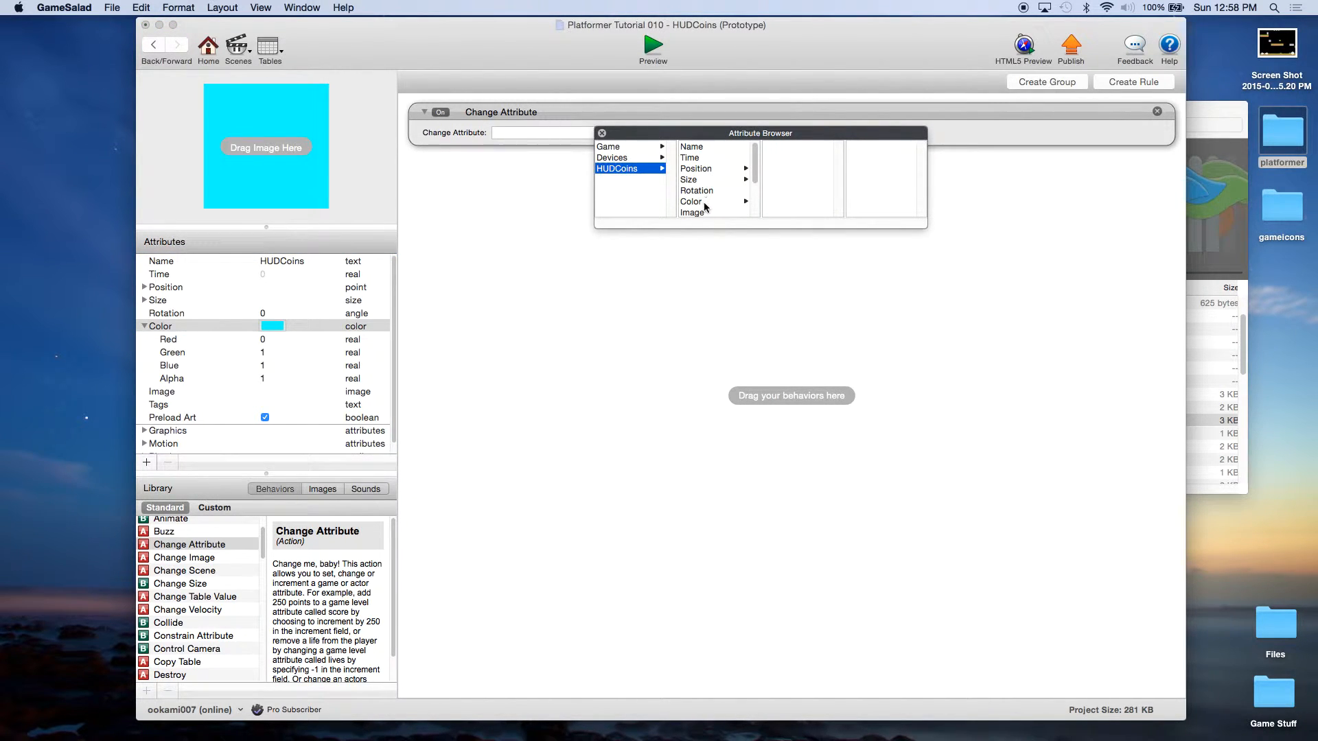
click(704, 202)
click(775, 179)
click(691, 138)
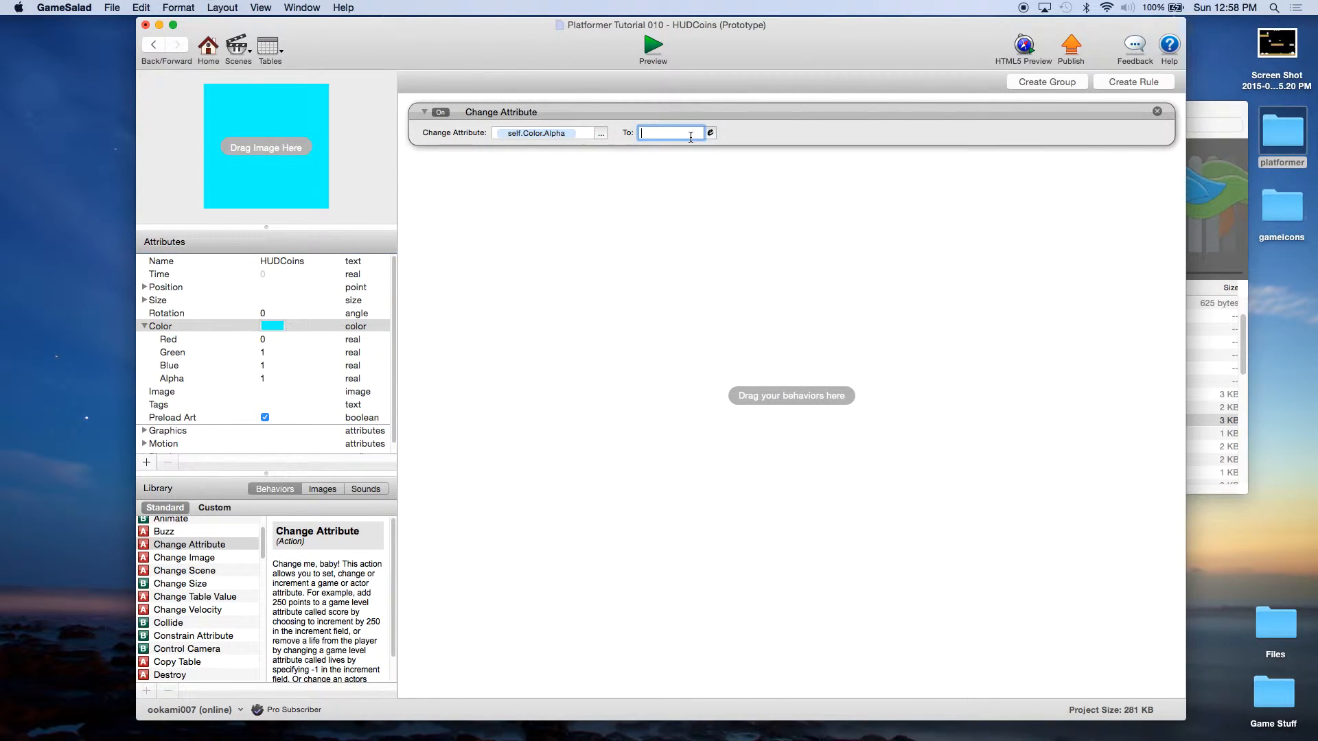
text(0)
key(Return)
scroll(217, 619, down, 1)
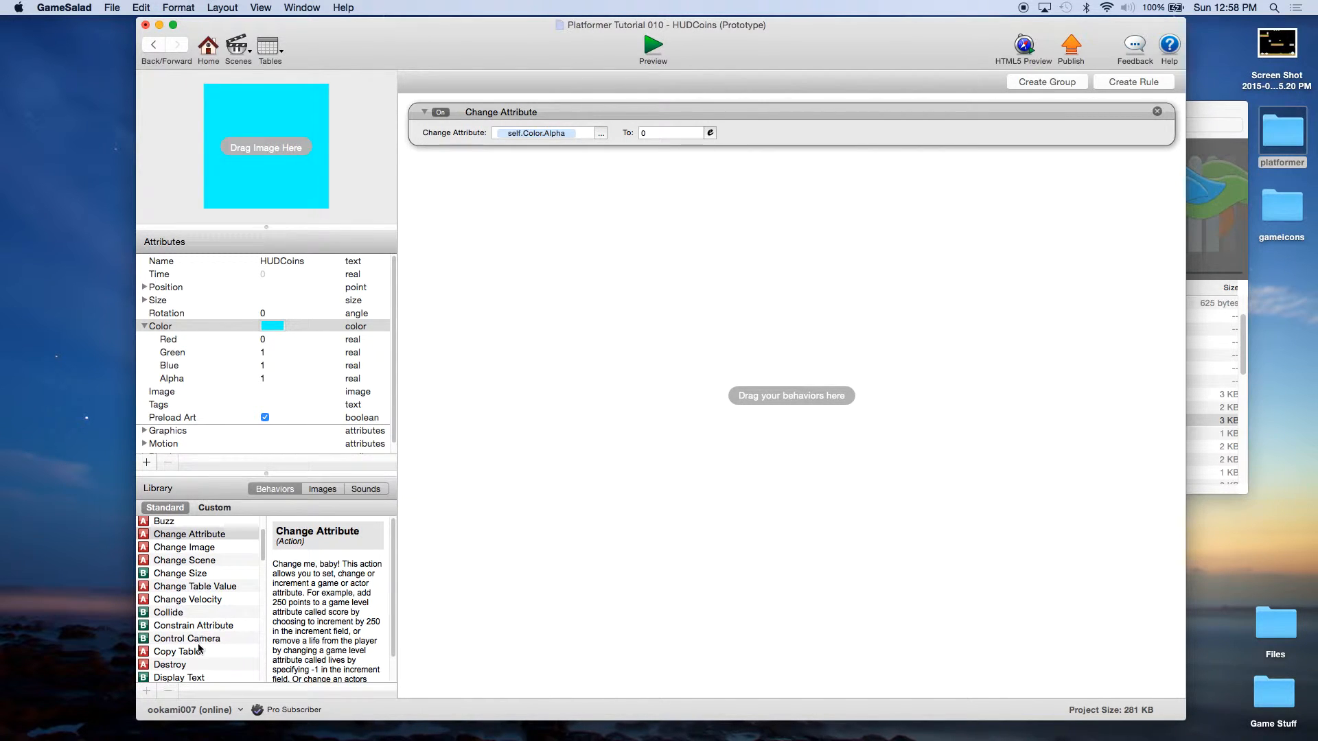
drag(183, 678, 618, 232)
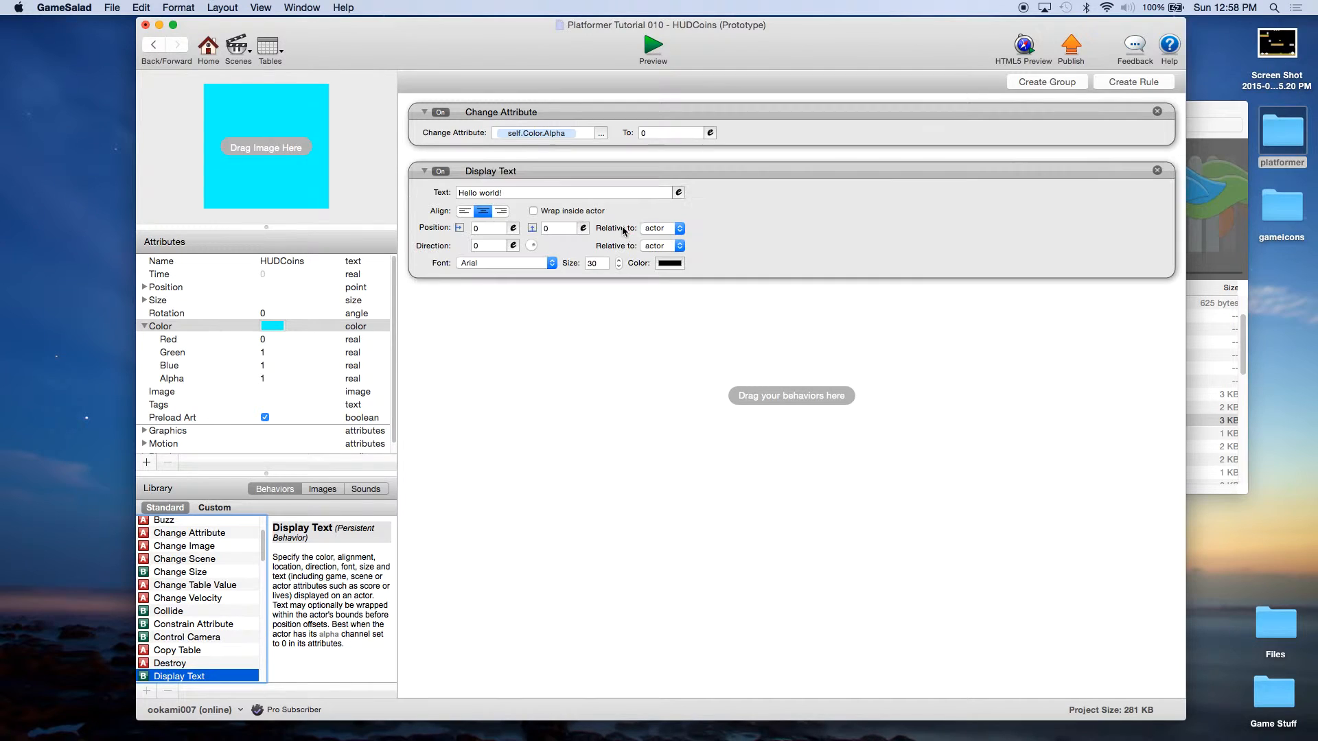
Step: Left-align the HUDCoins Display Text and set its colour to yellow
click(528, 193)
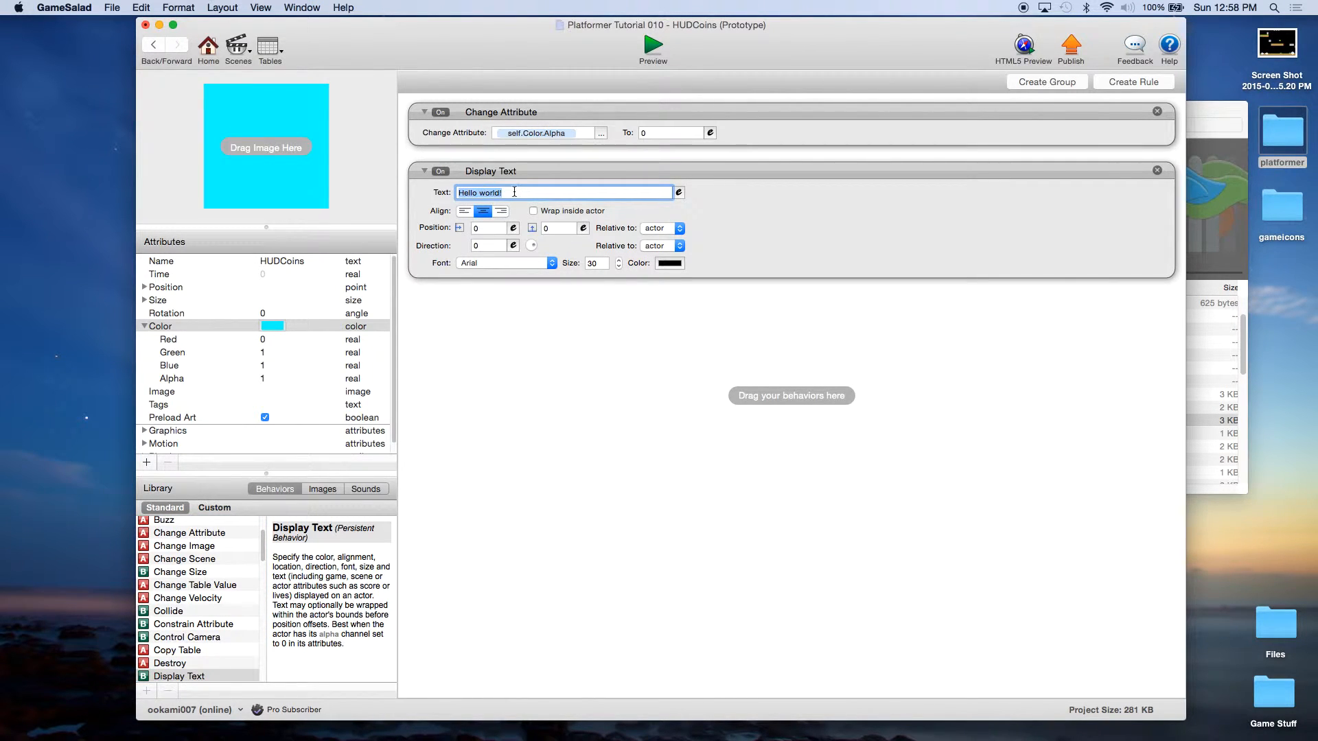
click(464, 213)
click(671, 264)
scroll(277, 459, down, 2)
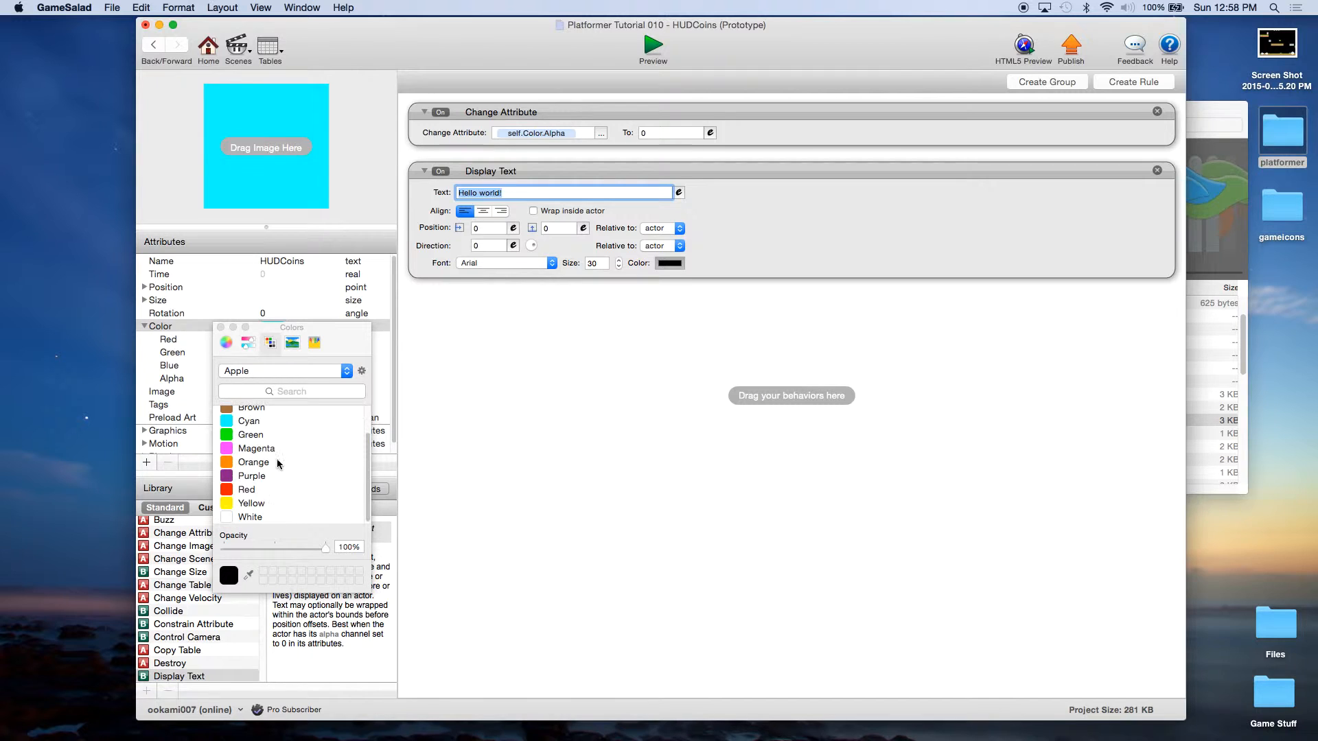
click(232, 504)
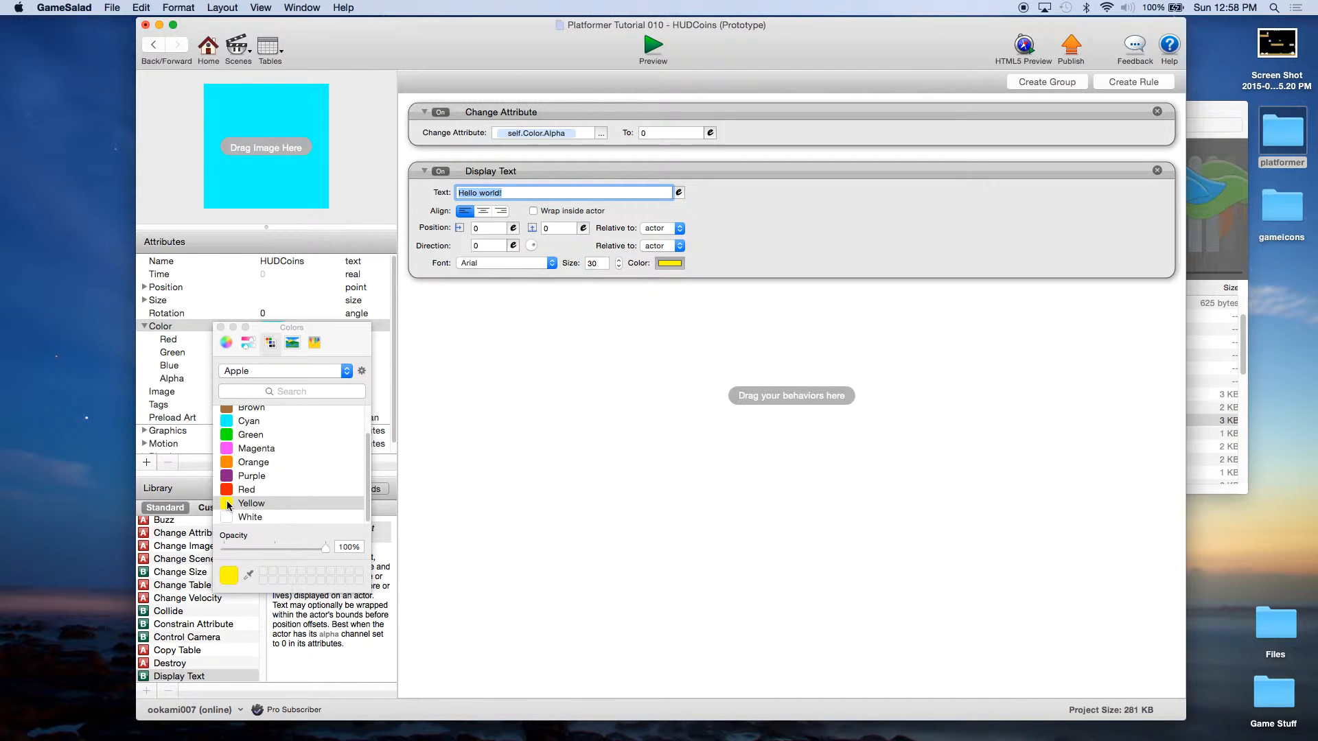
click(221, 328)
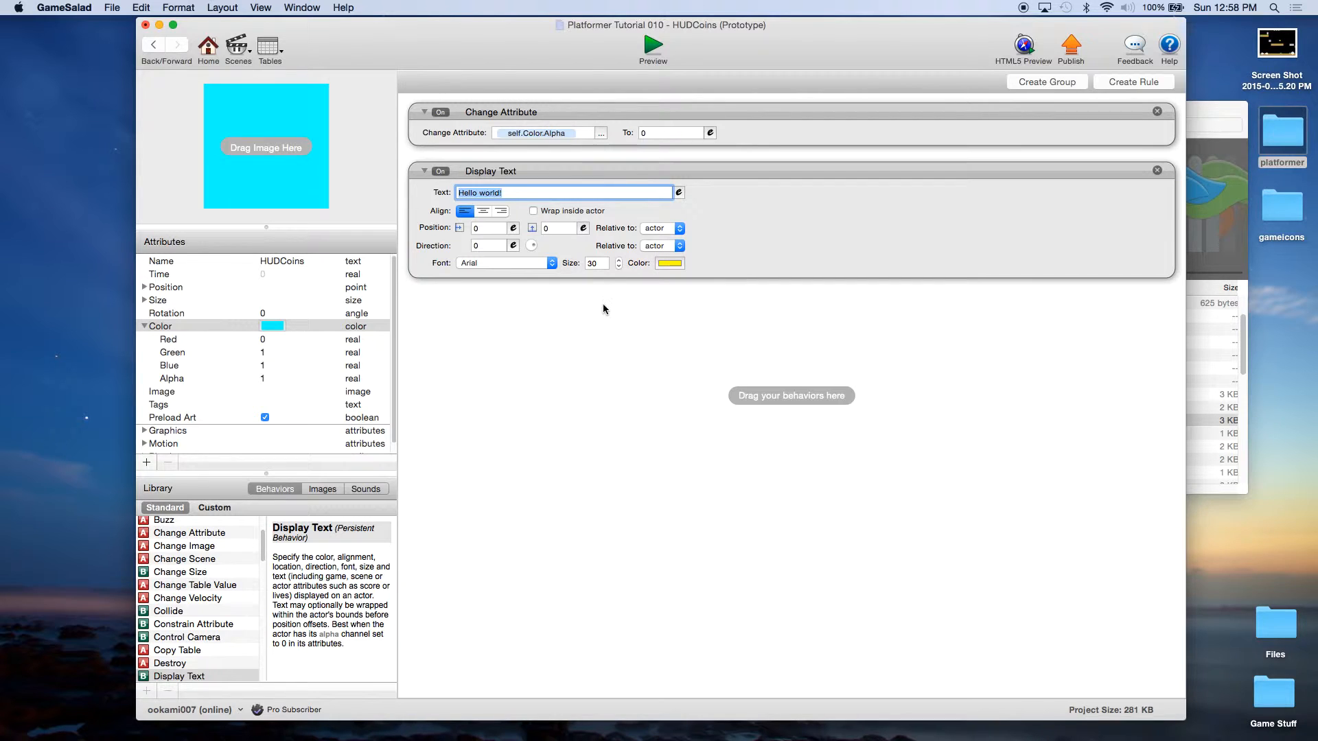
click(572, 192)
Step: Replace Hello world! with the expression "Coins: "..game.Coins, then save the project
triple_click(490, 192)
click(678, 192)
text("Coins: "..)
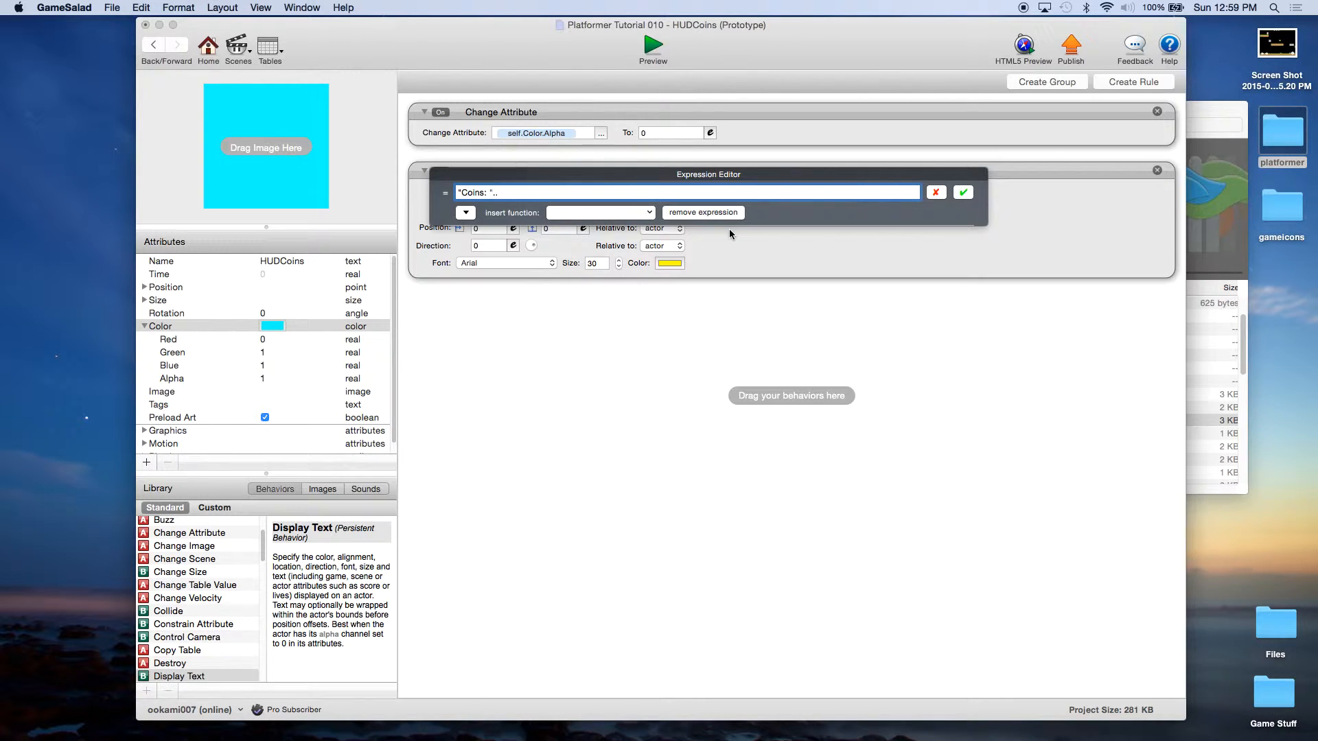
click(466, 214)
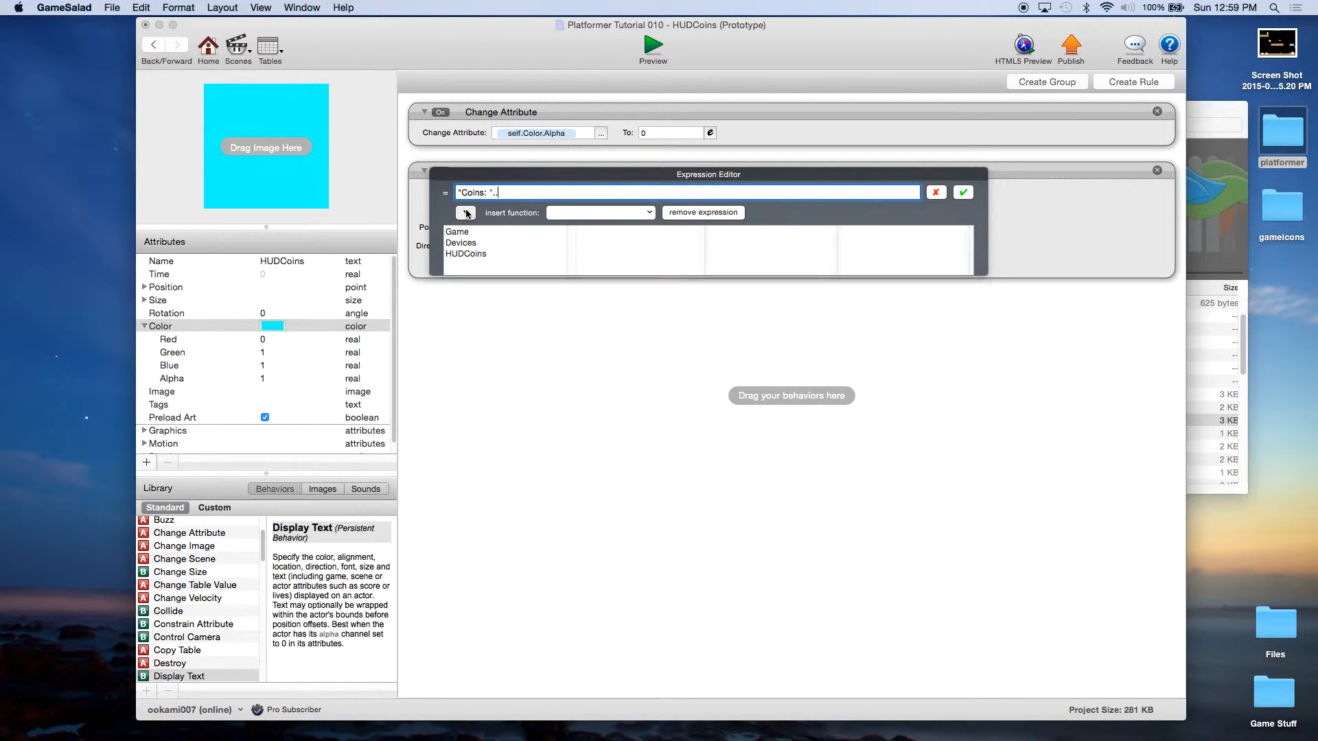
click(477, 233)
scroll(678, 248, down, 10)
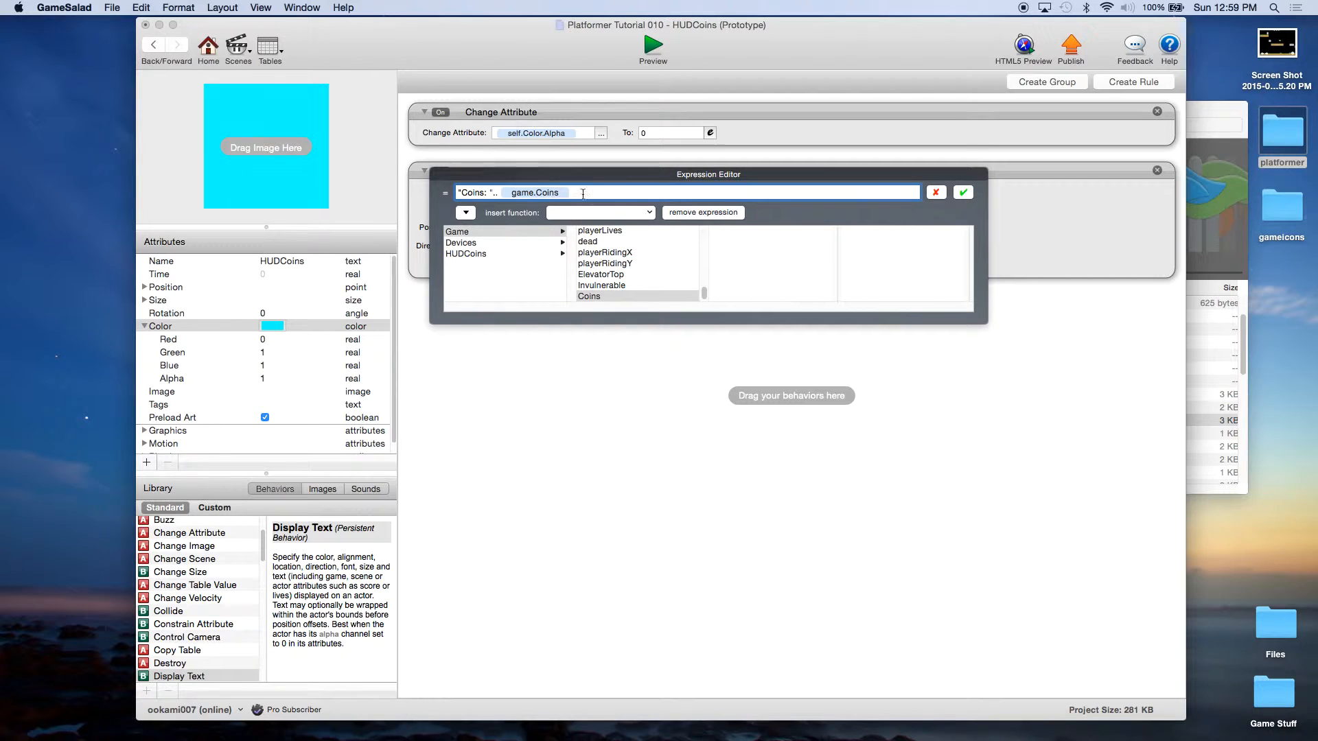
click(963, 193)
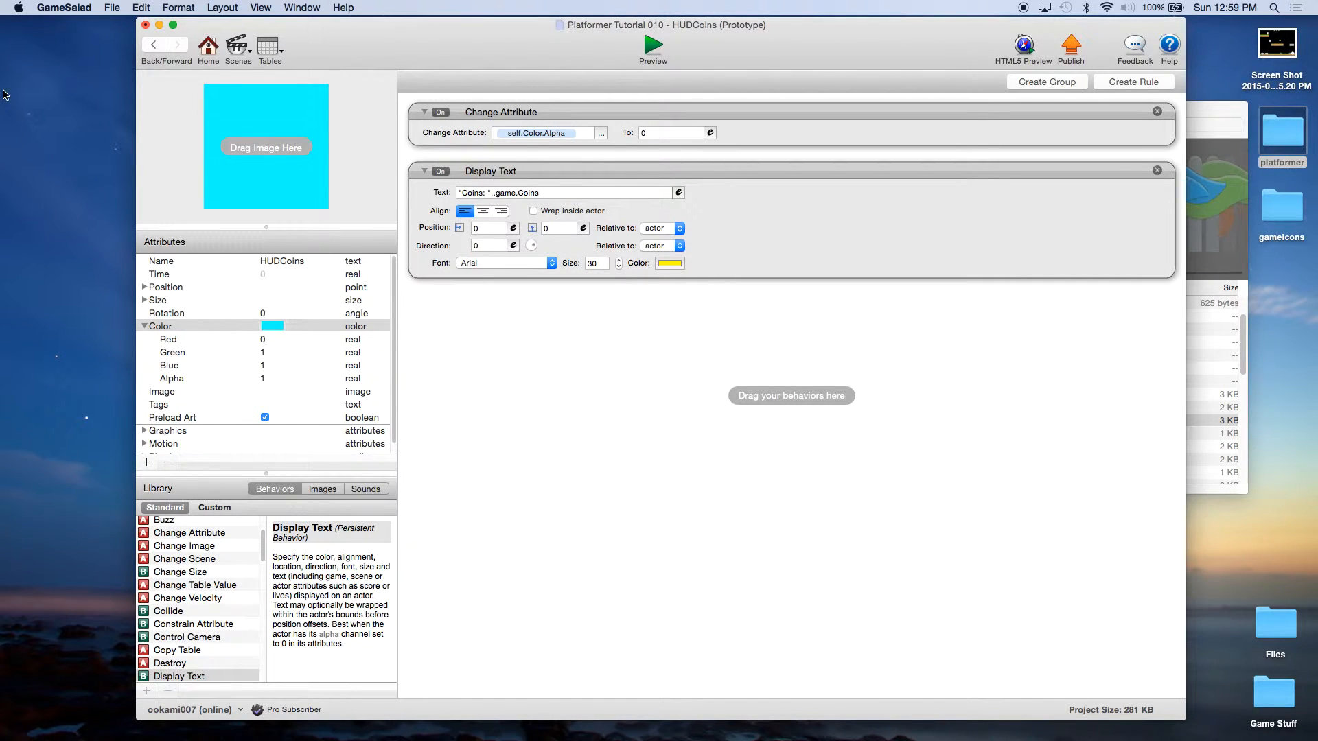
click(111, 8)
click(124, 84)
Step: Open the Initial Scene and place a HUDCoins actor near its top right
click(206, 48)
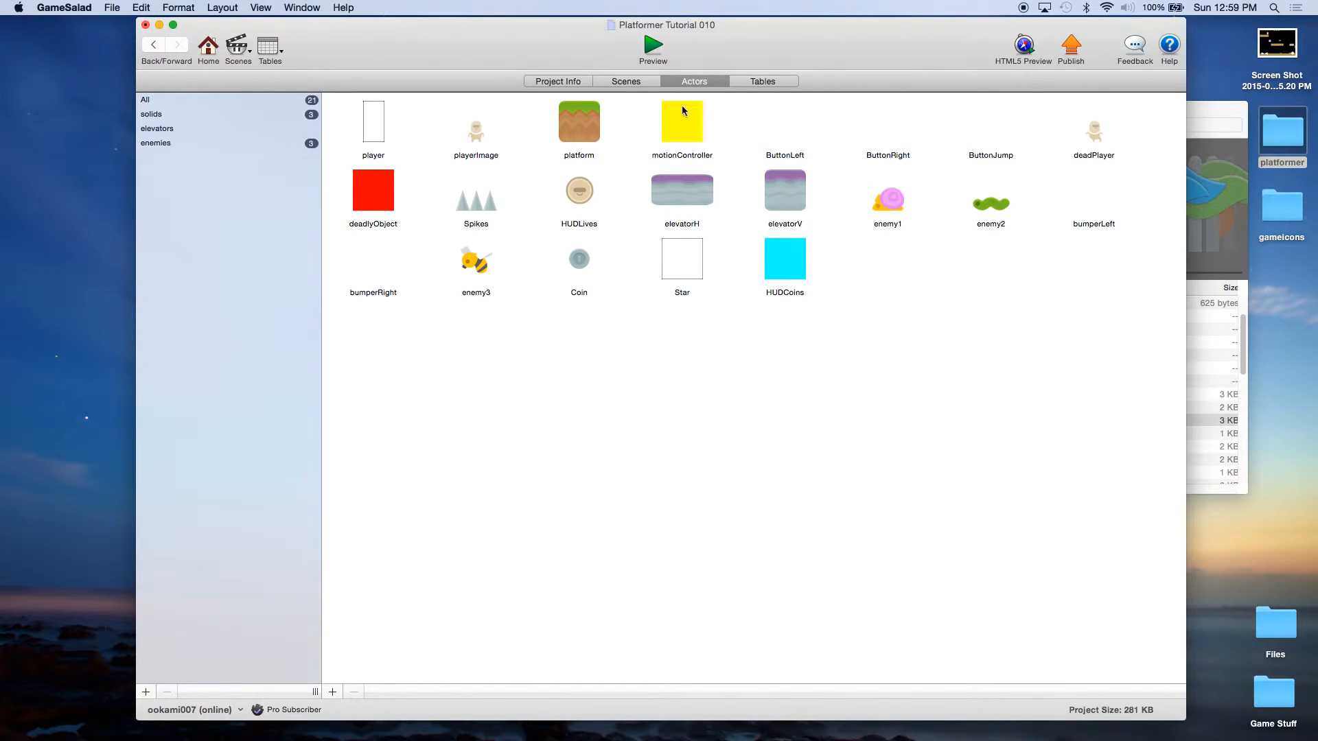
click(626, 81)
double_click(206, 125)
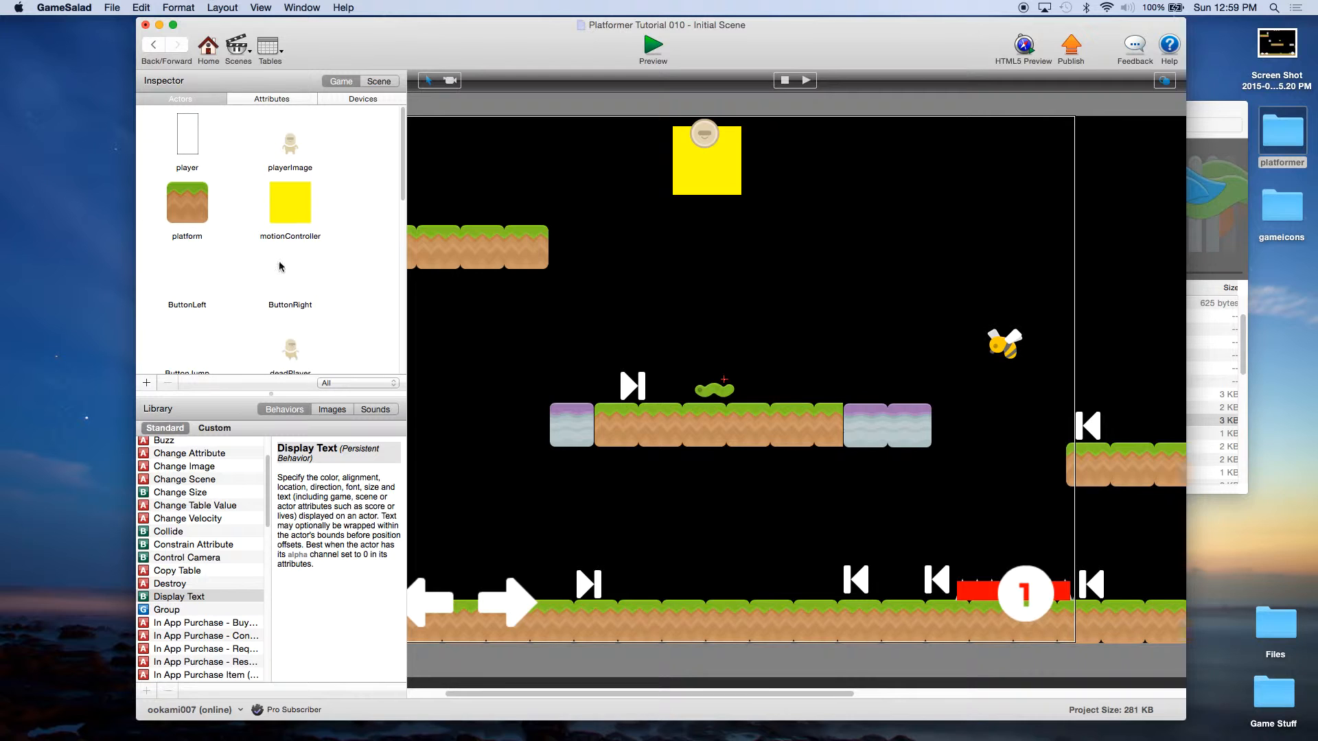
scroll(333, 281, down, 5)
scroll(330, 271, down, 5)
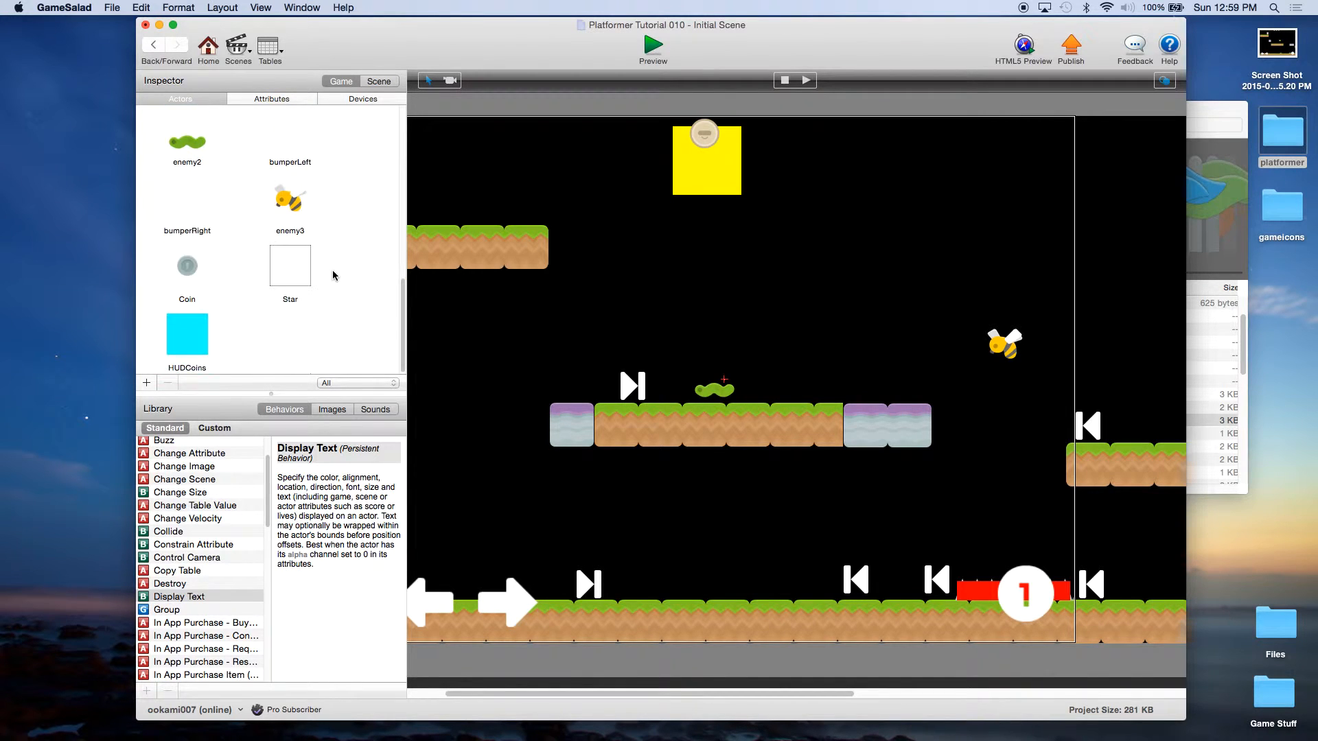
click(178, 342)
drag(177, 341, 931, 177)
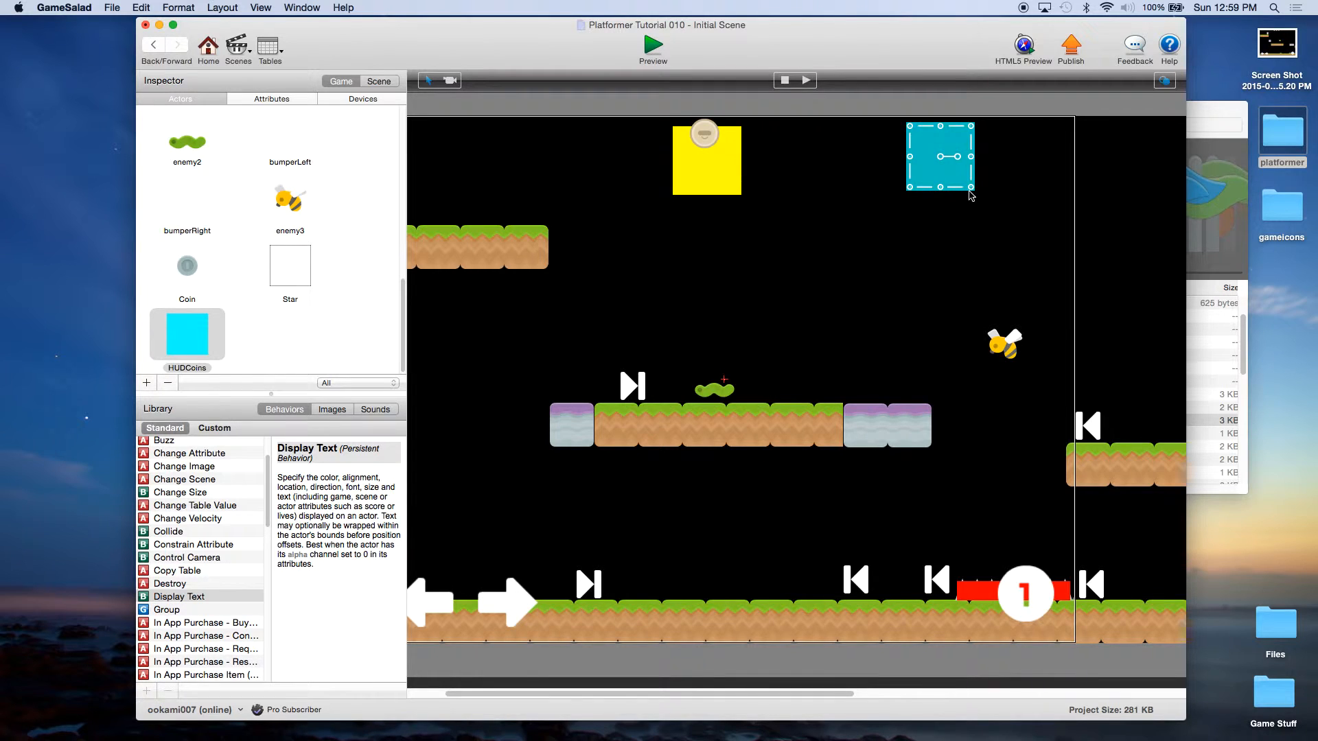
Step: Stretch HUDCoins into a wide, short bar and nudge the coin on the yellow block
click(964, 184)
drag(973, 189, 1045, 156)
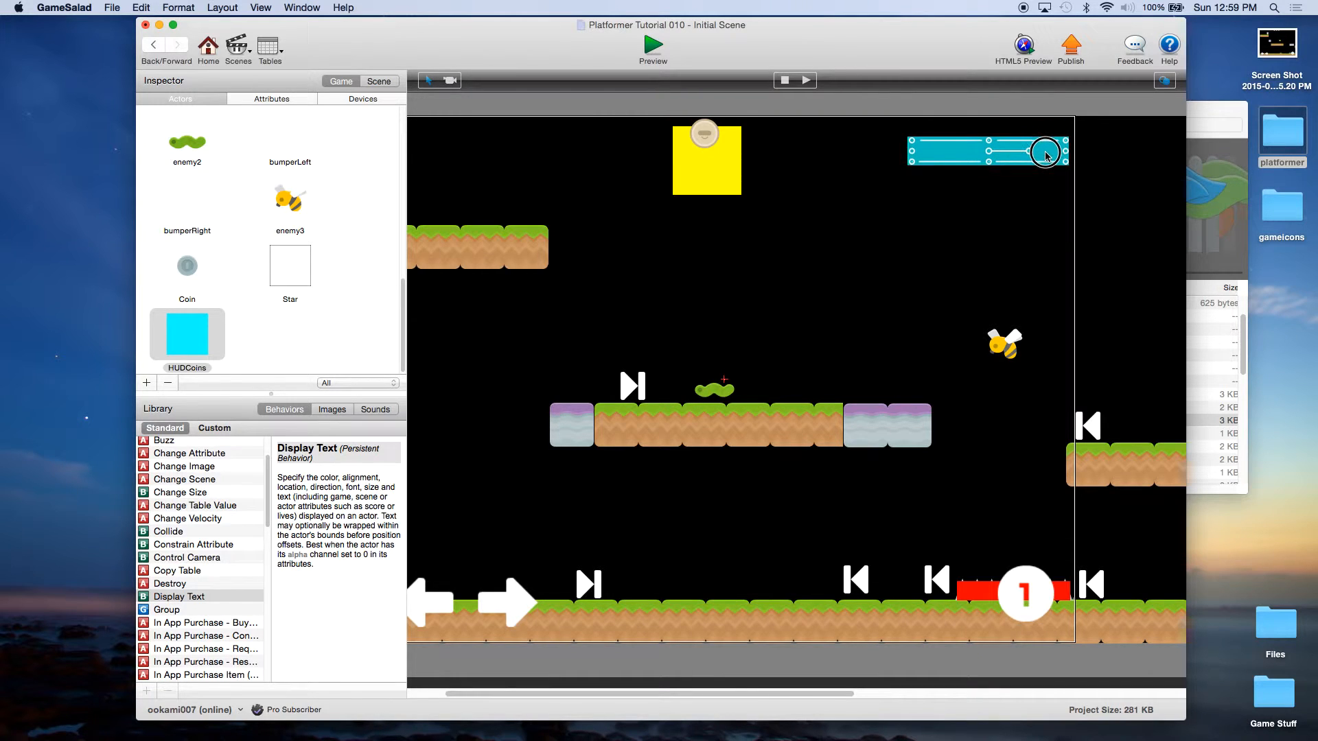
click(713, 139)
mouse_move(717, 142)
mouse_down()
mouse_move(734, 160)
mouse_move(714, 157)
mouse_up()
click(976, 162)
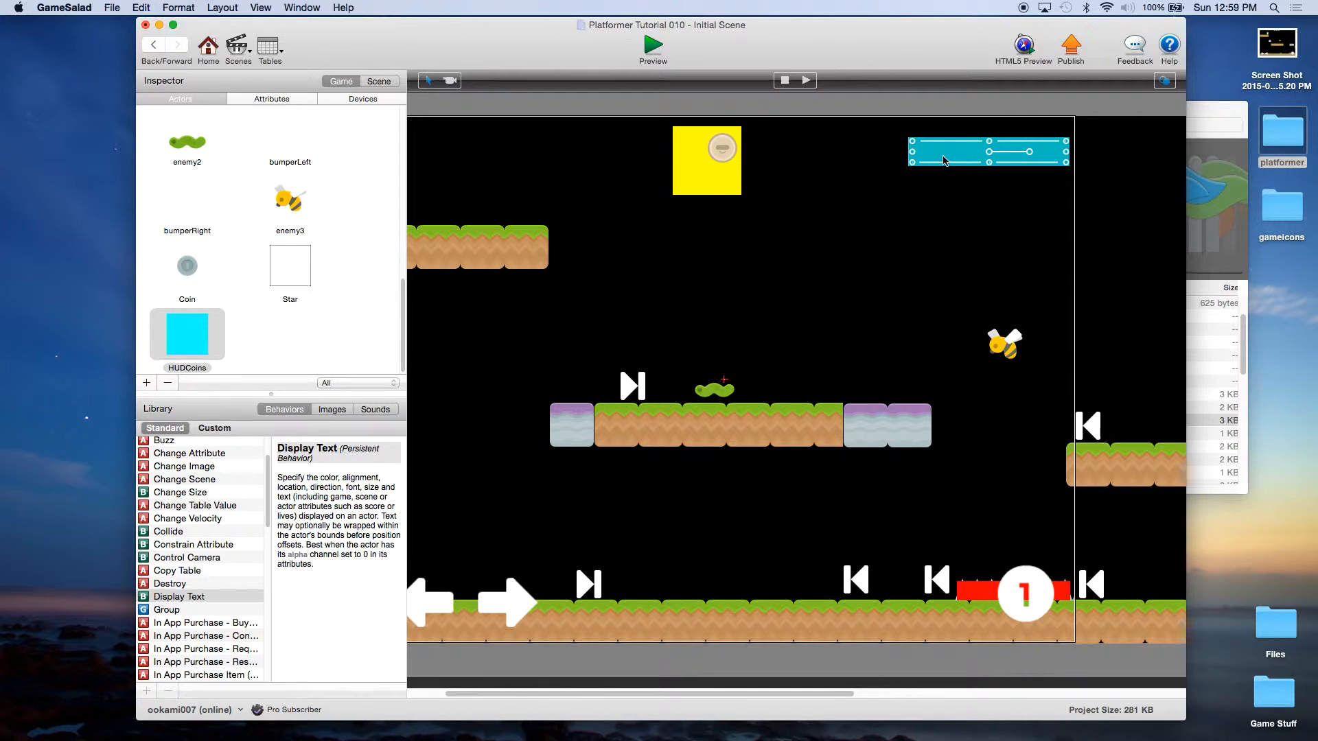
drag(913, 157, 929, 157)
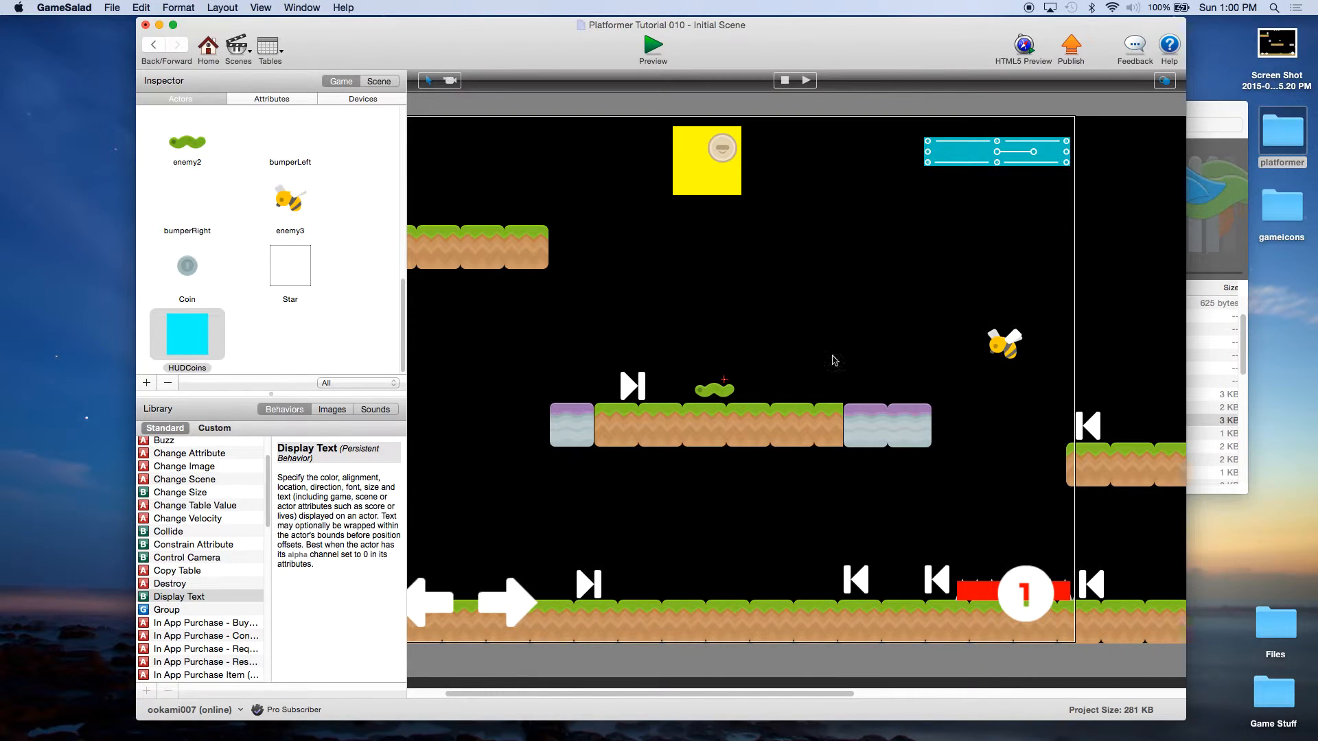
Step: Check in the scene's Layers list that HUDCoins sits in the HUD layer
click(377, 82)
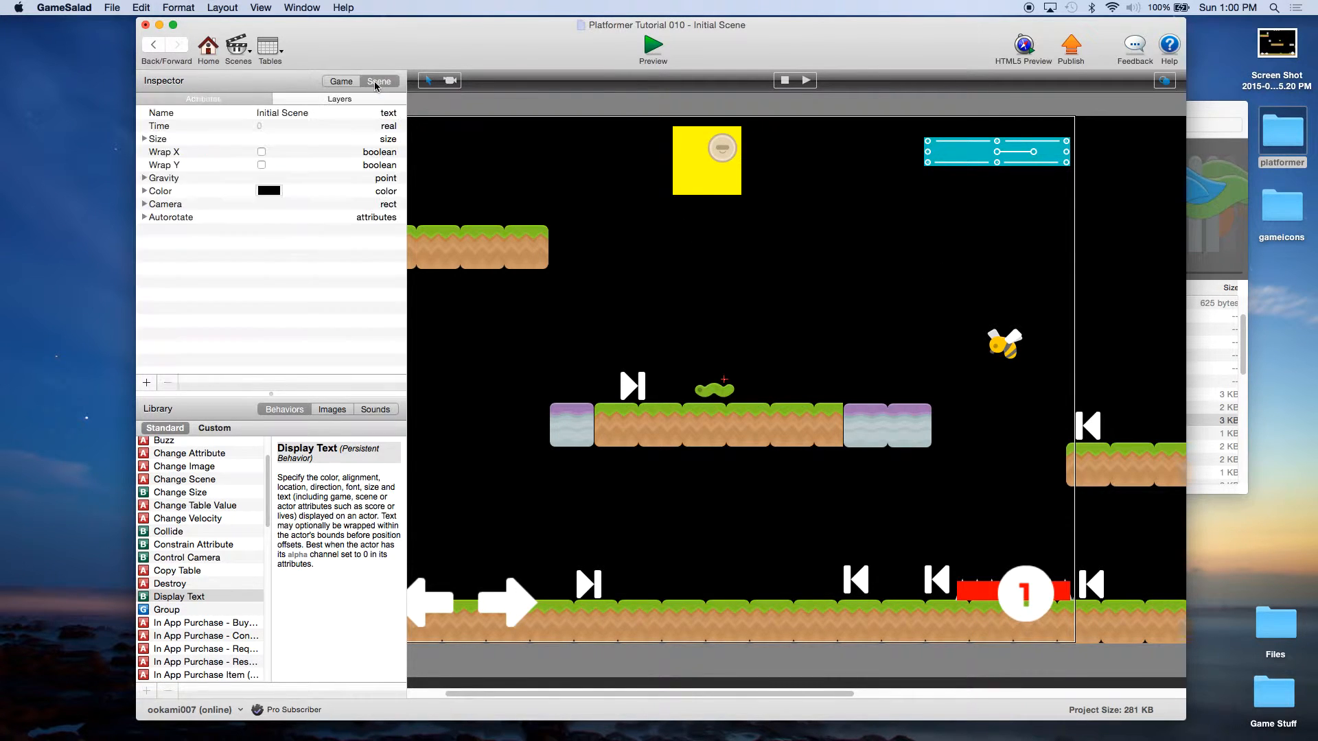
click(340, 100)
click(180, 136)
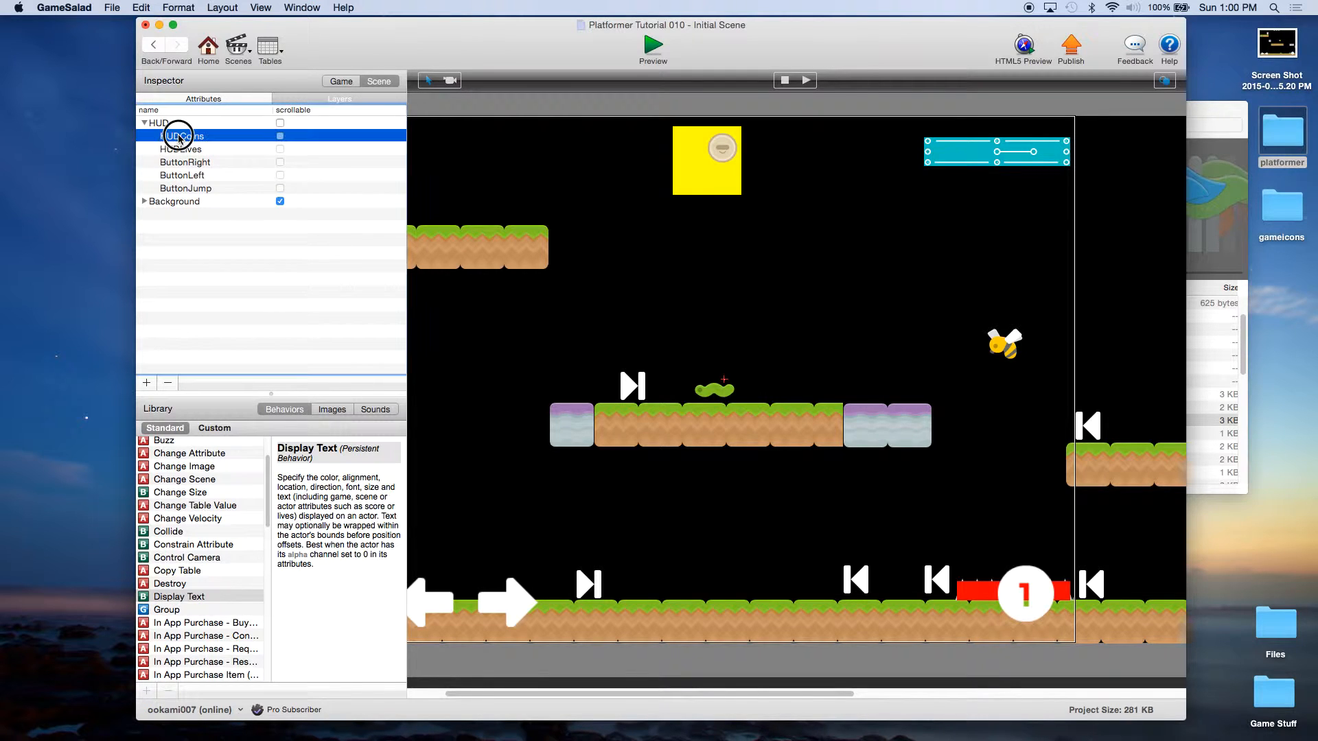
click(160, 122)
click(174, 139)
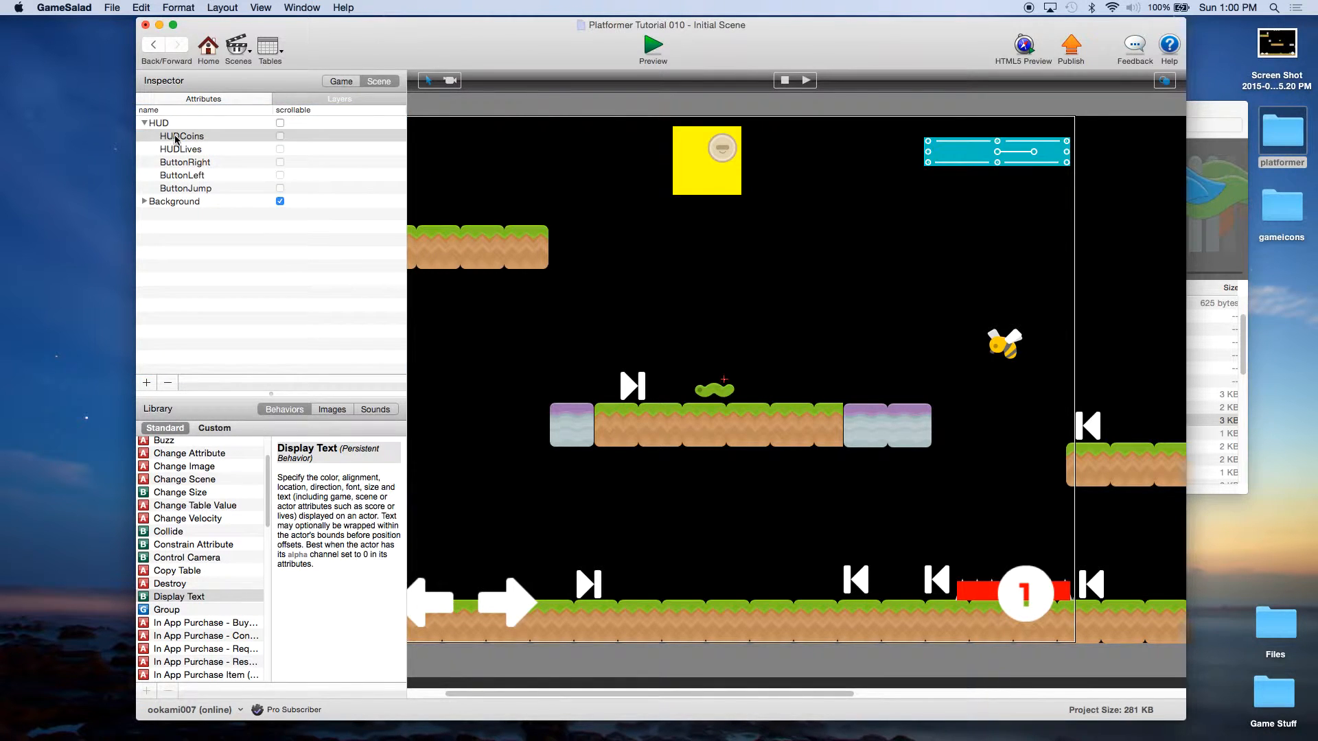
click(339, 83)
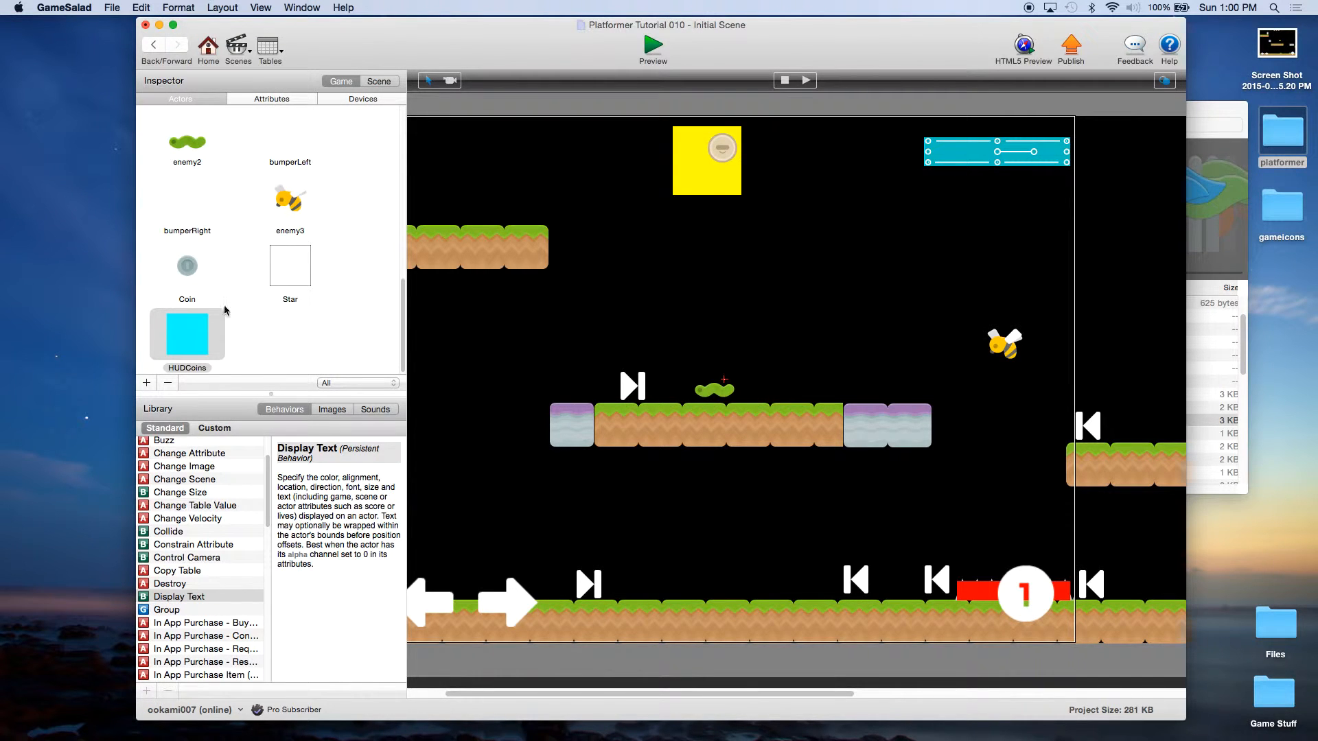
Step: Place three Coin actors side by side in the scene and save
click(186, 269)
drag(187, 269, 631, 357)
drag(198, 268, 694, 356)
drag(199, 269, 734, 356)
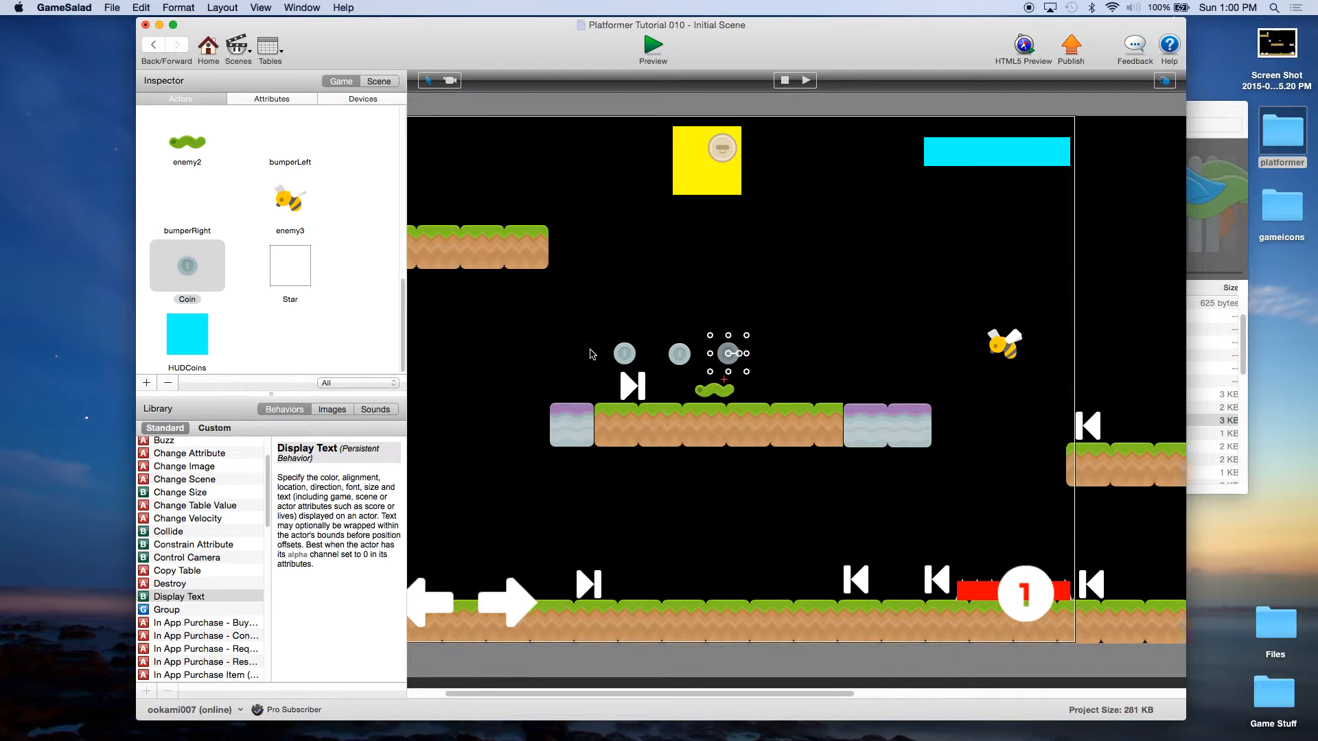
click(110, 9)
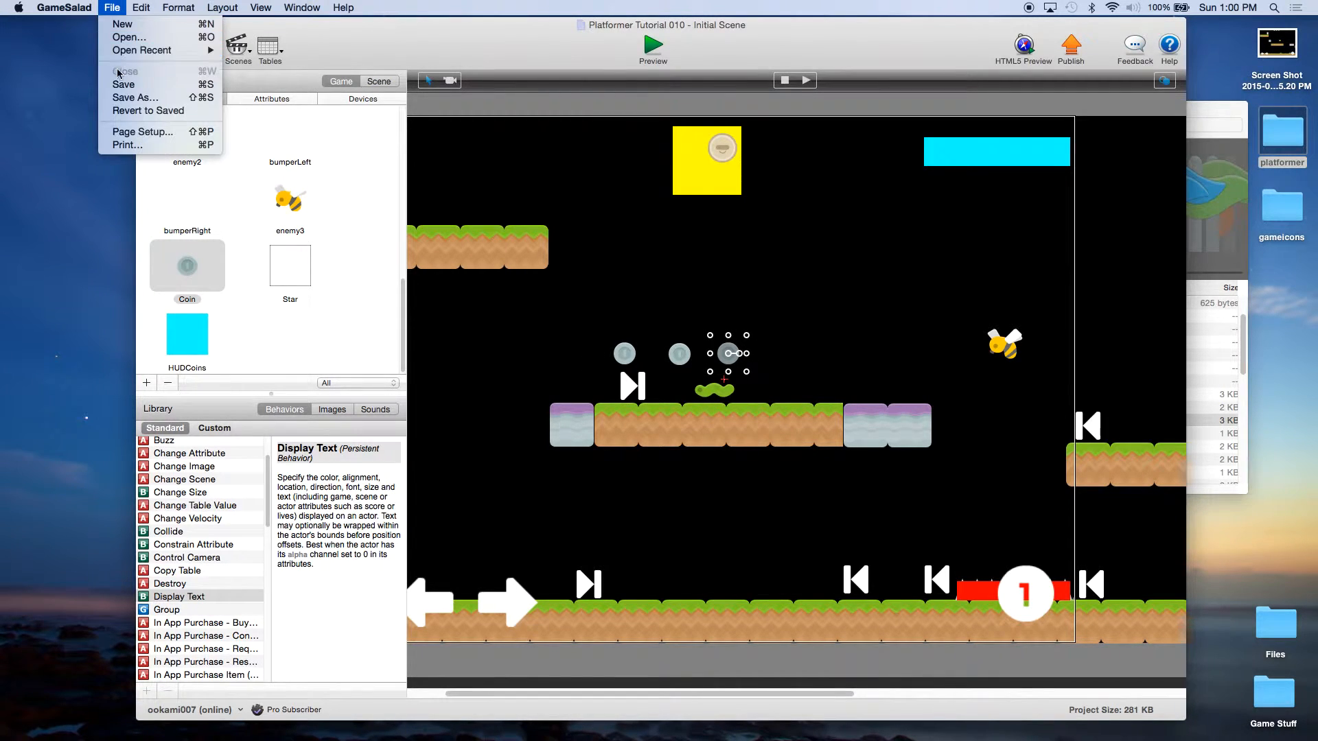
click(124, 83)
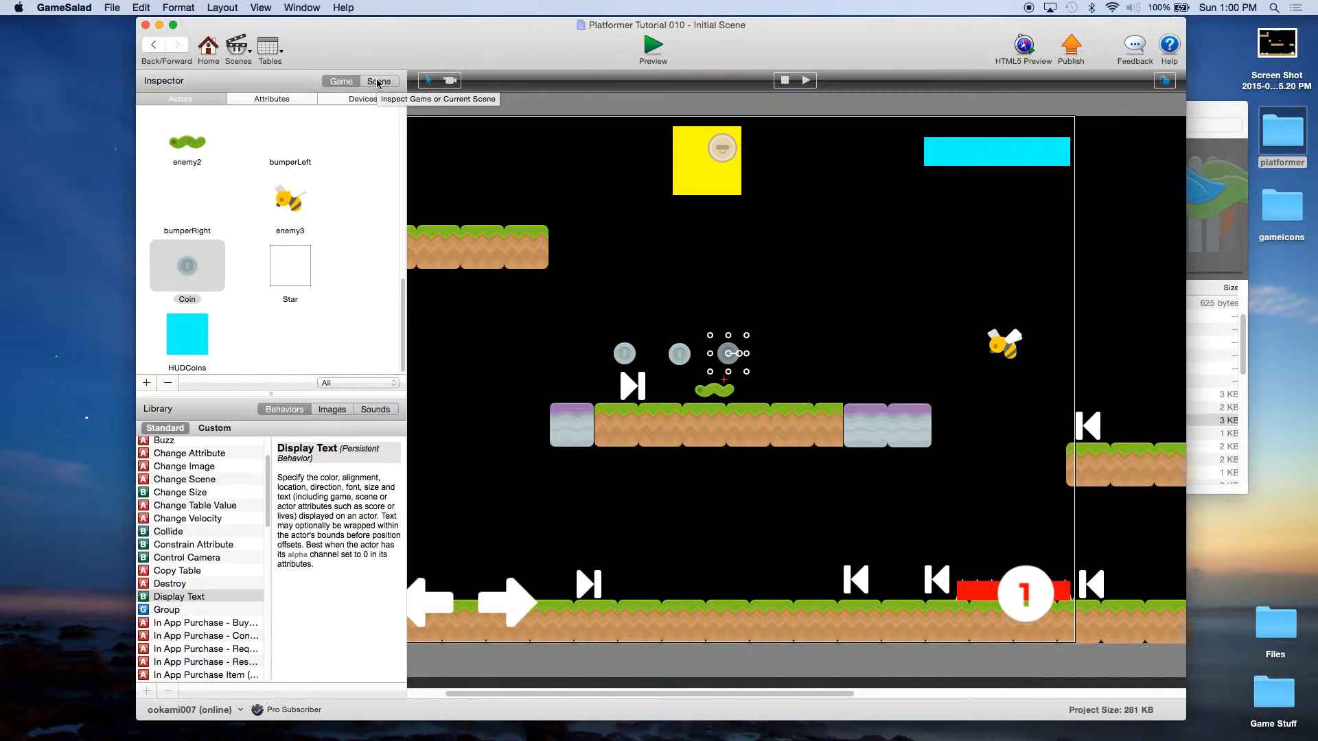
Step: Move the three Coins from the HUD layer into the Background layer and save
click(378, 81)
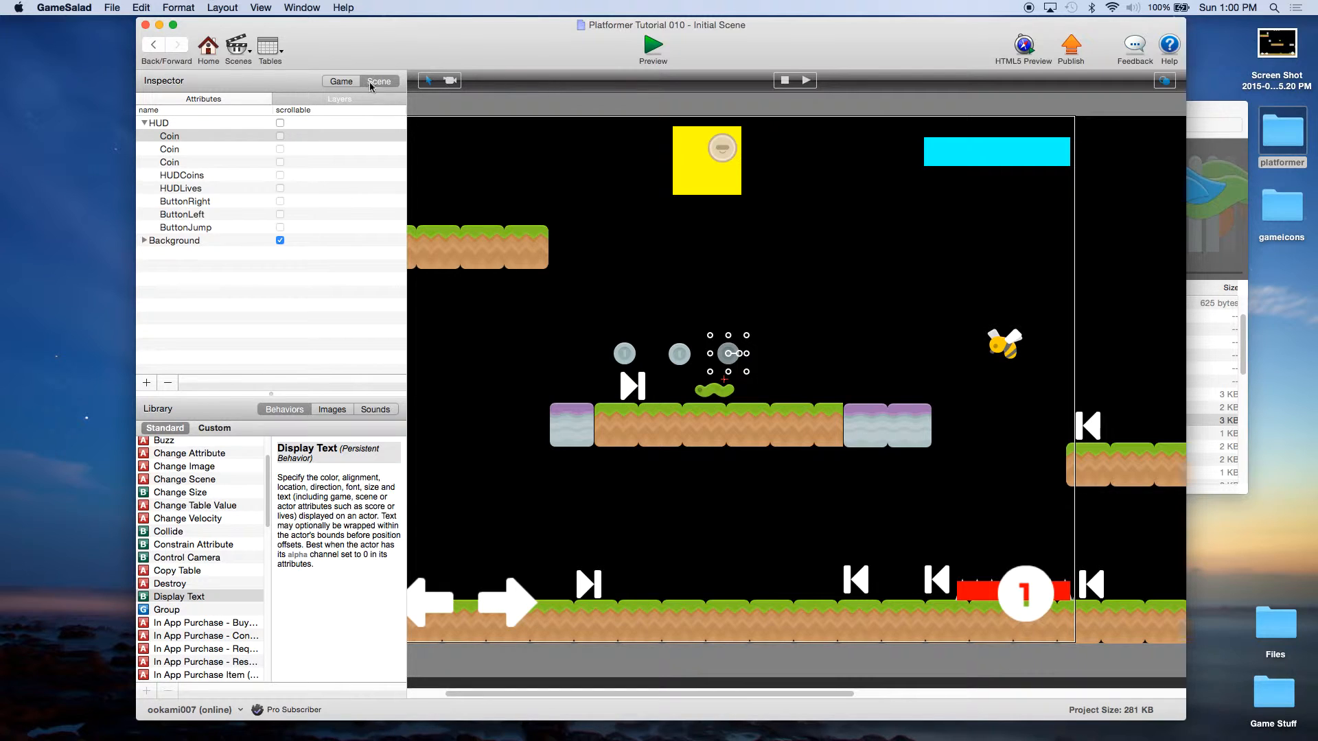
click(176, 138)
drag(180, 139, 194, 240)
click(191, 140)
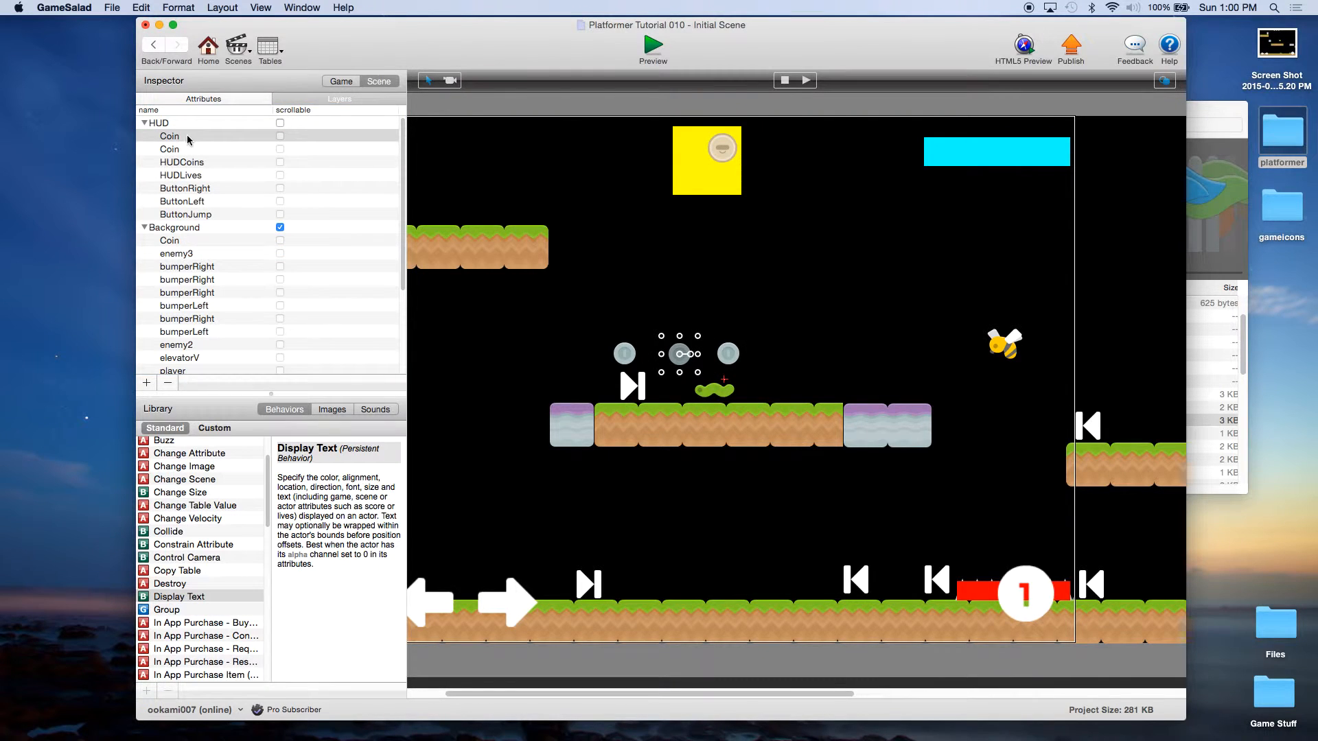
drag(191, 149, 195, 227)
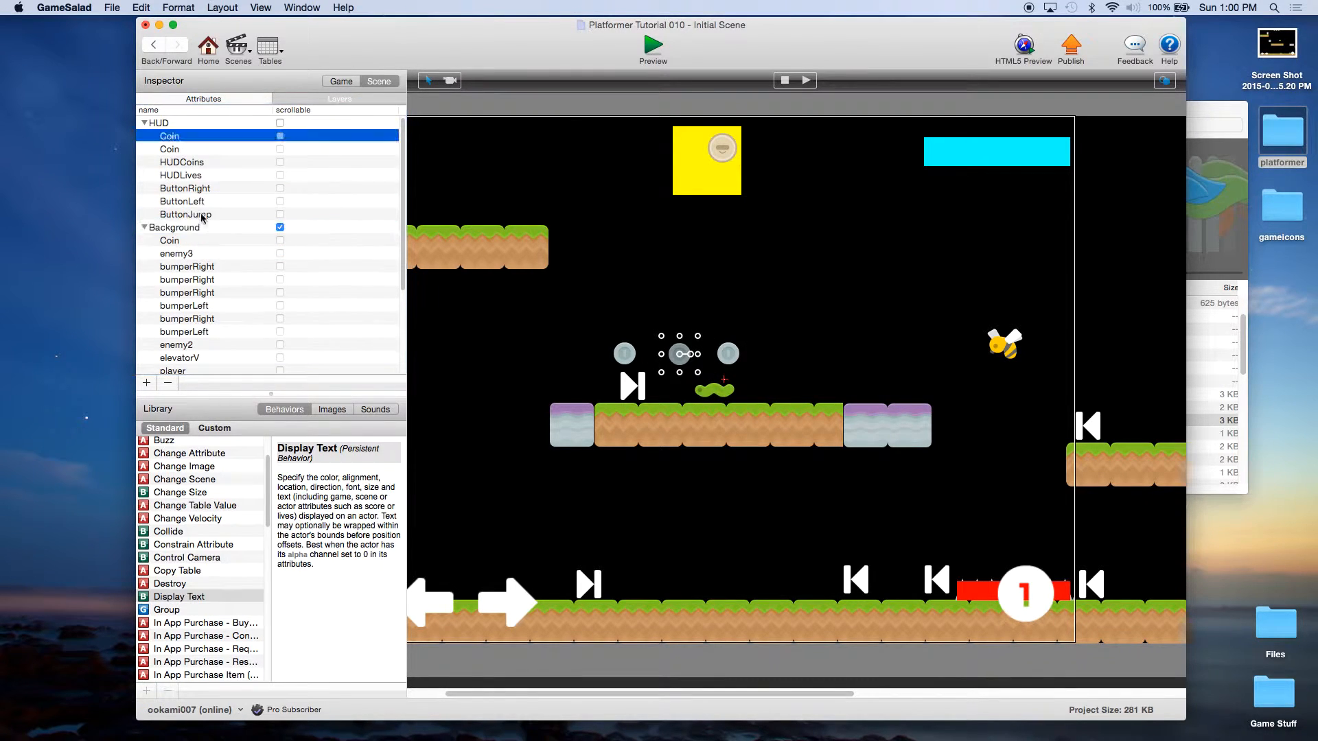
click(186, 140)
drag(185, 140, 195, 228)
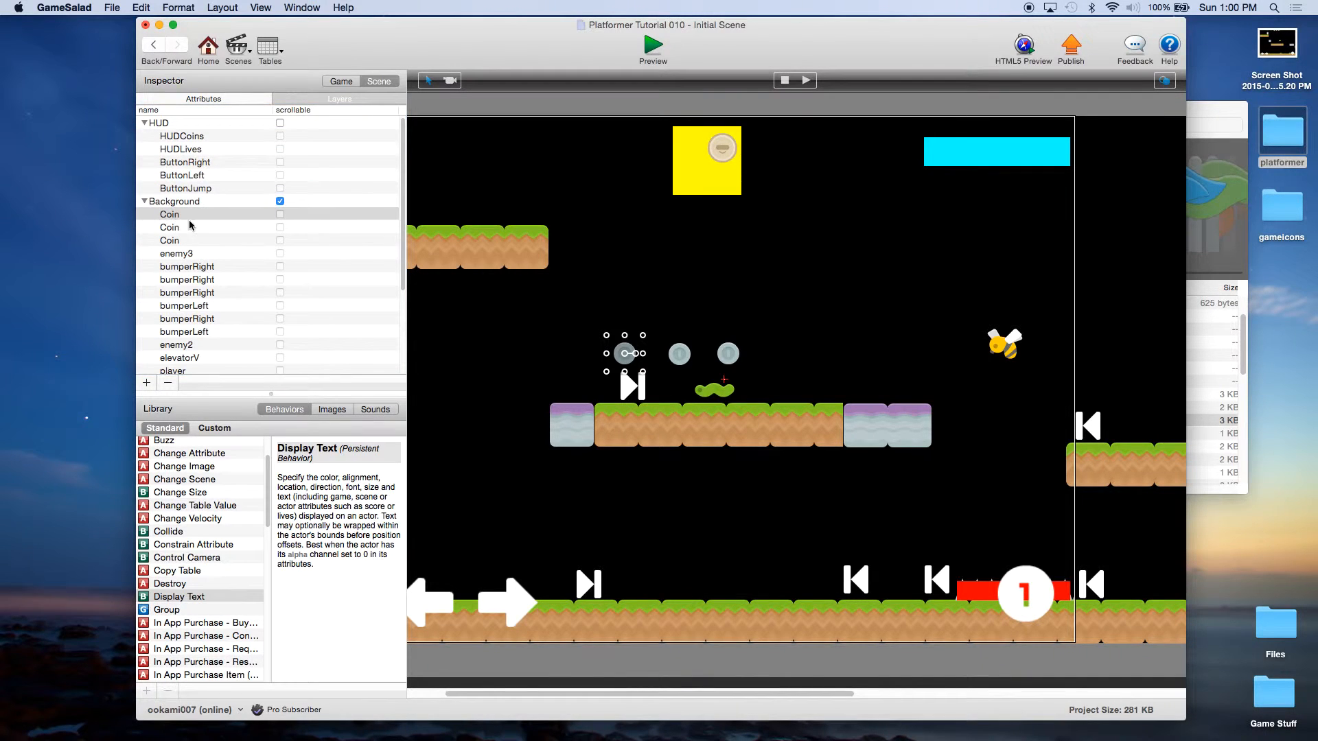
click(112, 8)
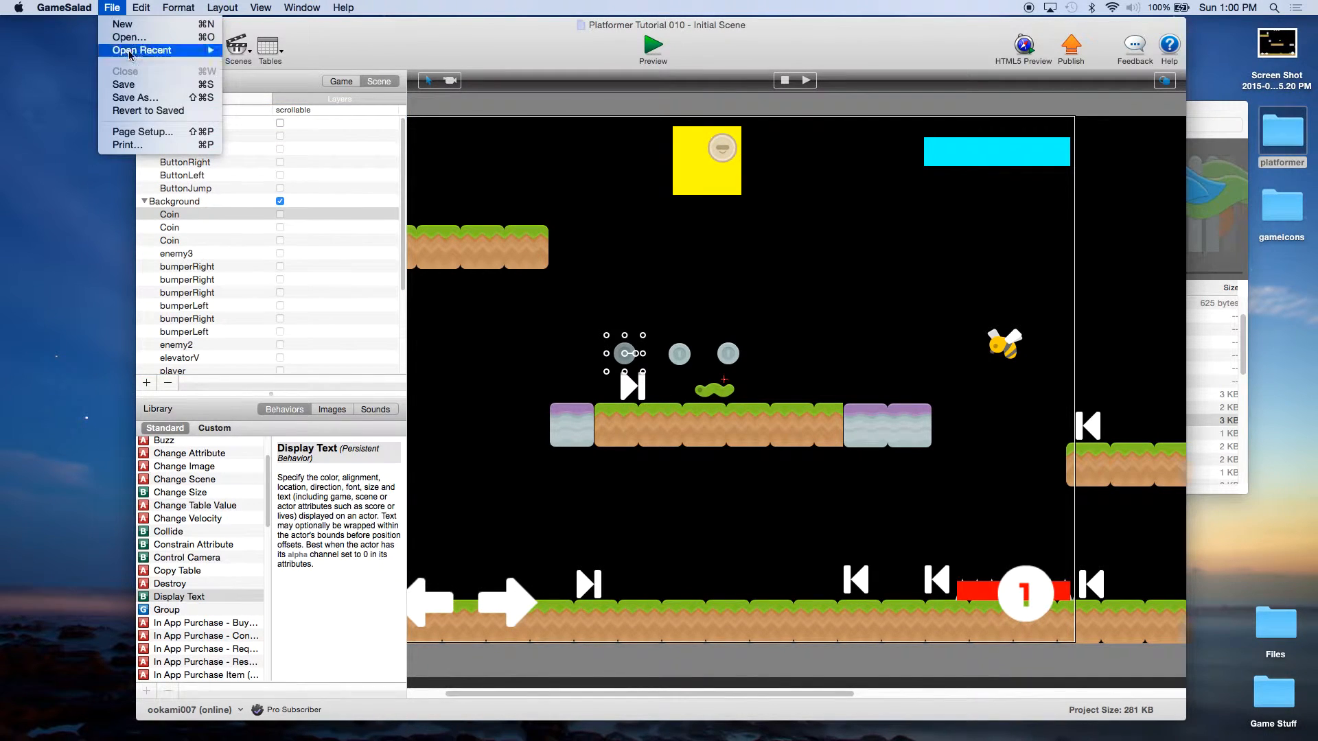
click(135, 86)
Step: Preview the game, walking and jumping the player to collect all three coins
click(653, 46)
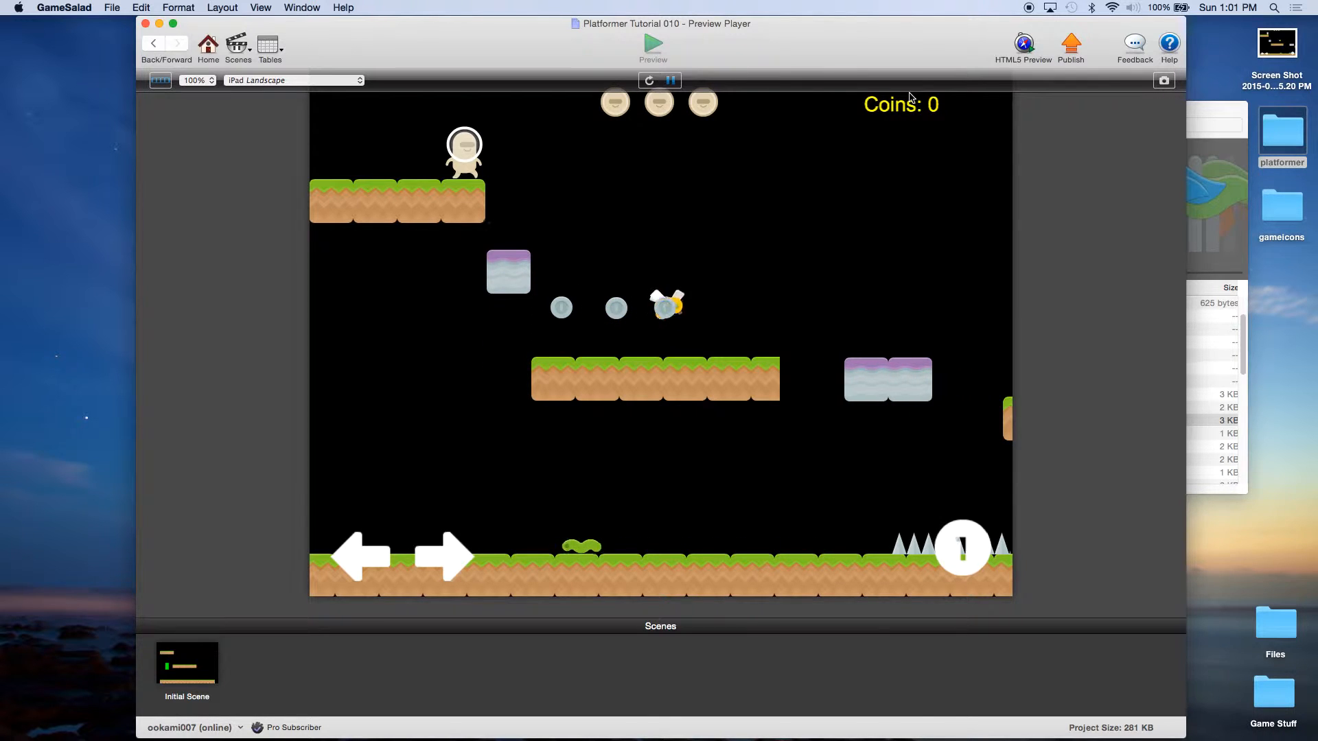
key(Right)
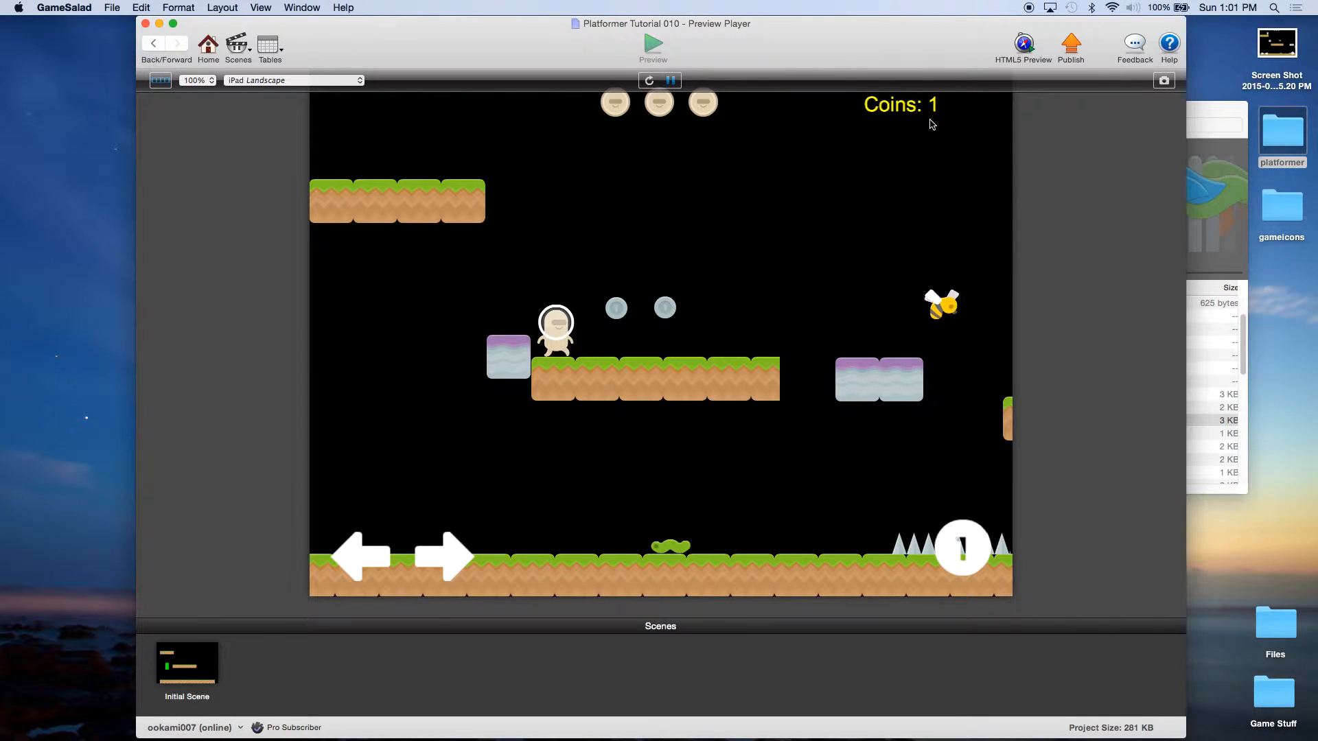
key(Right)
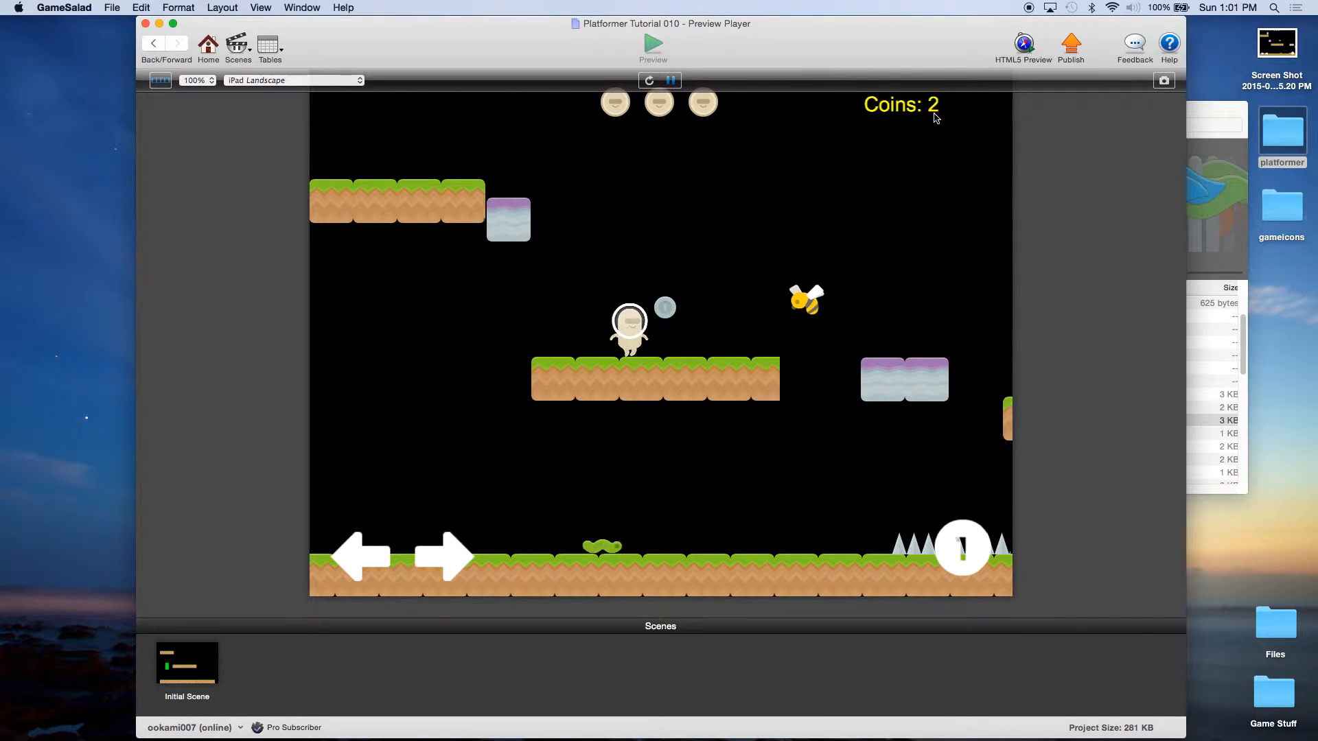
key(Right)
key(Left)
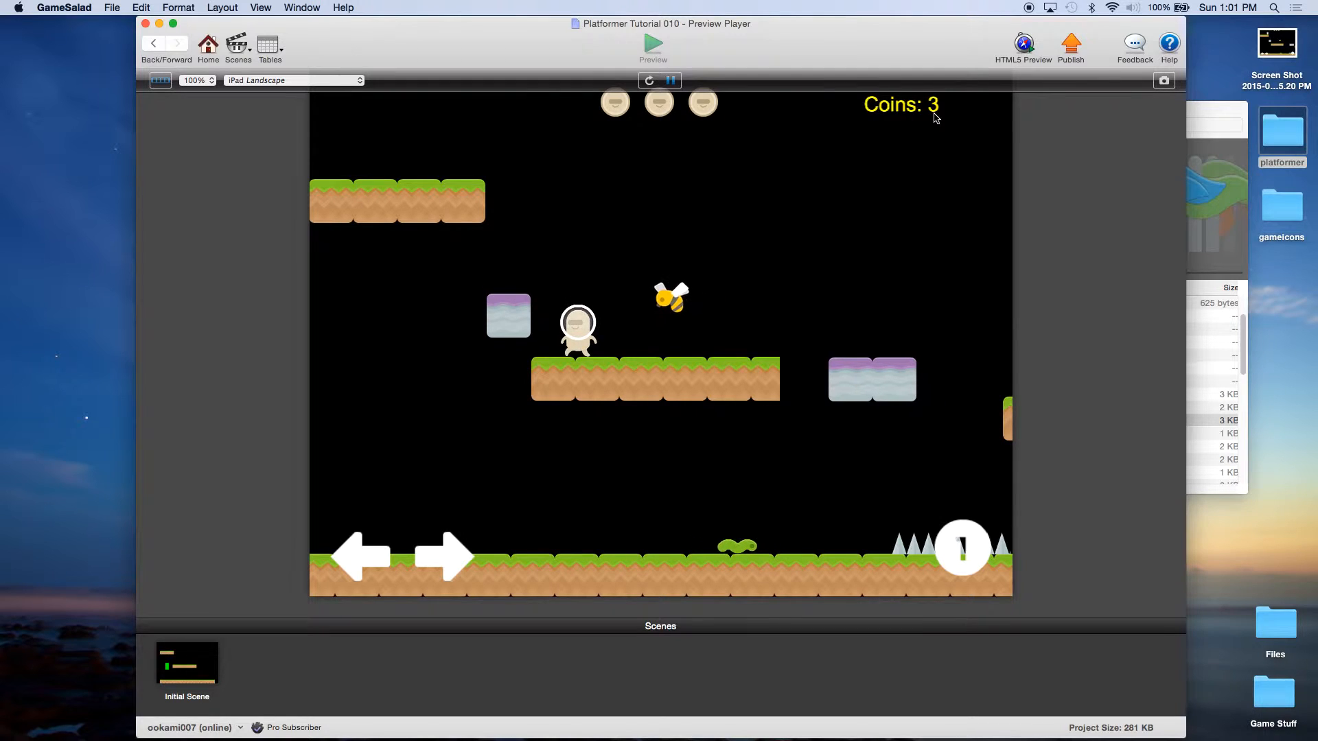
key(space)
key(space)
key(Right)
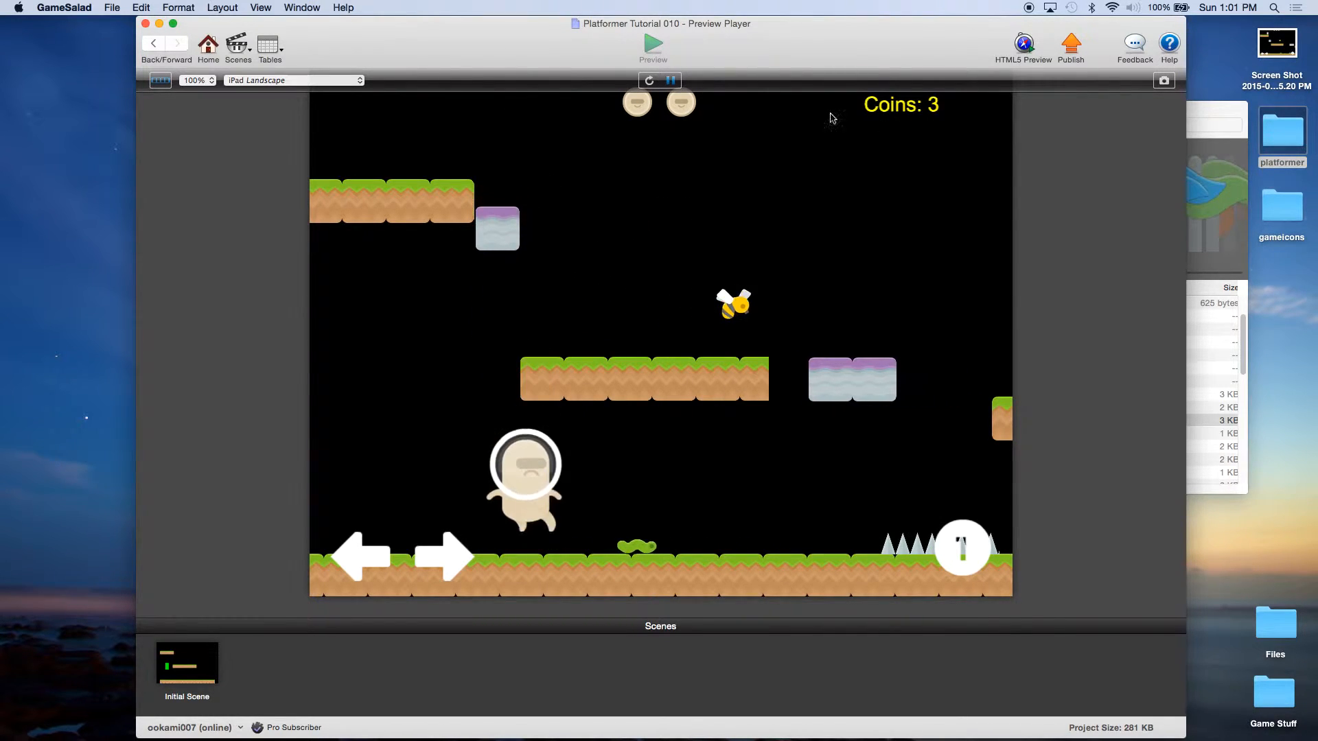
Step: Exit the preview, save the project, and show the Actors overview
click(207, 48)
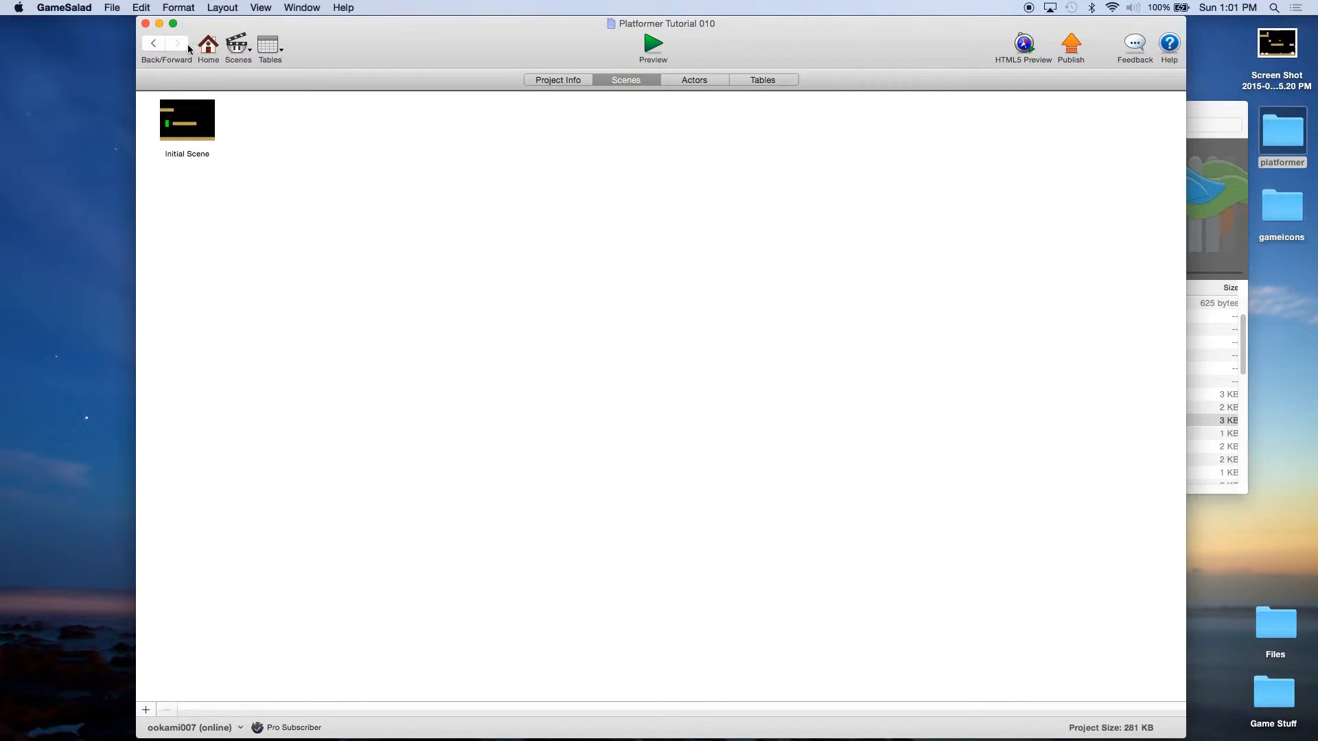
click(117, 10)
click(132, 85)
click(688, 80)
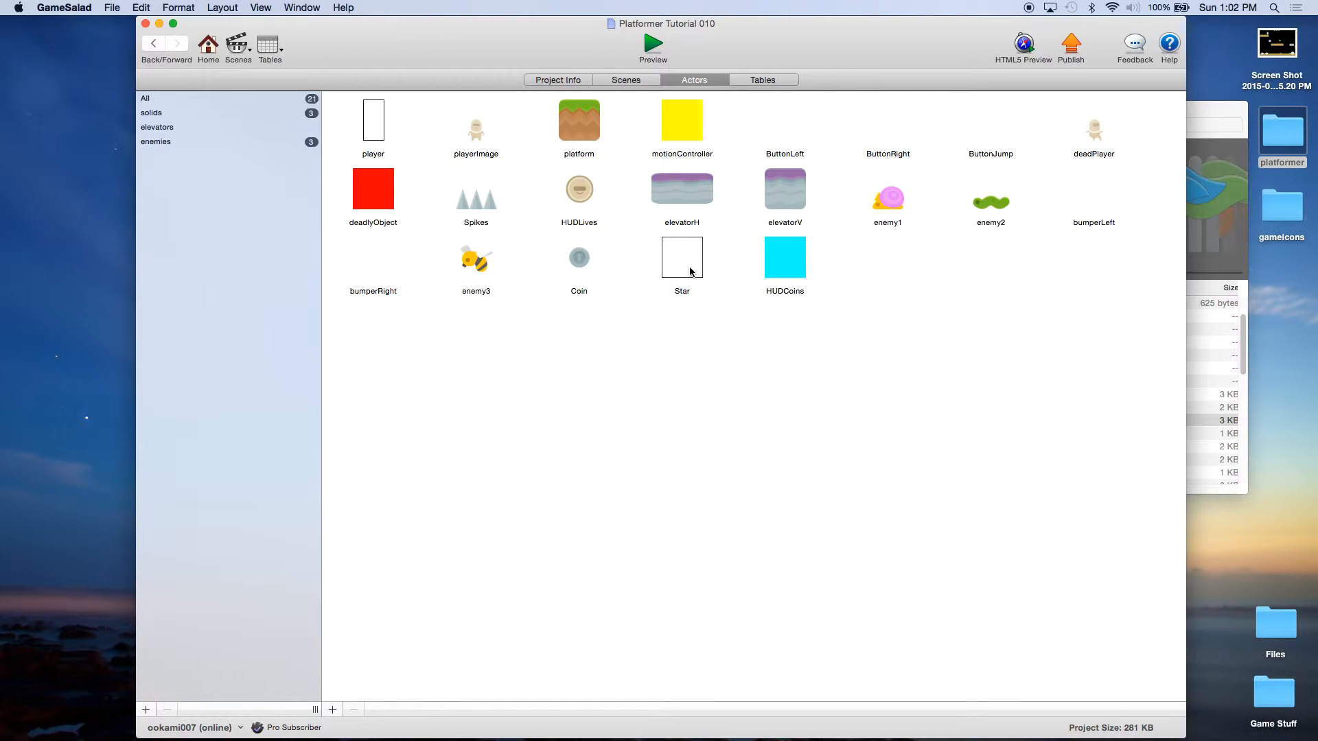
Step: Give the Star actor the star.png image from the image folder
double_click(690, 270)
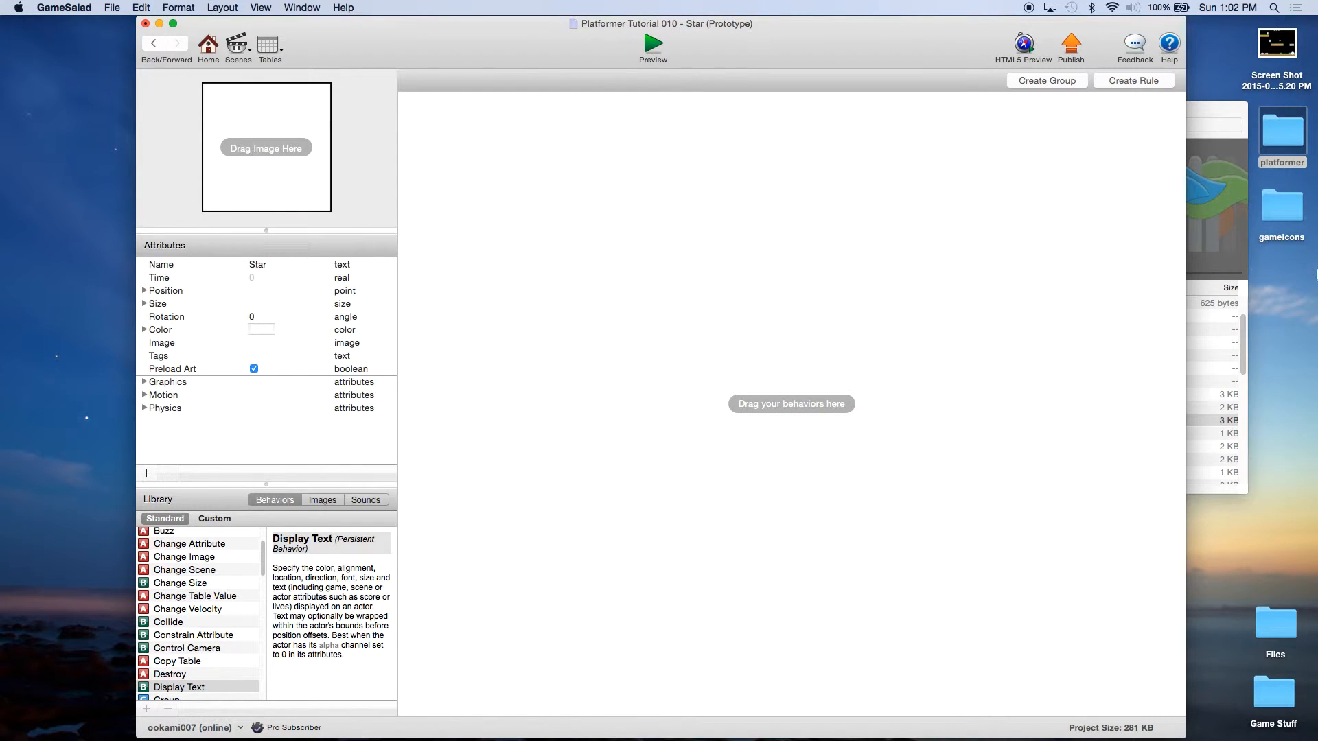
click(1212, 120)
click(956, 421)
scroll(970, 424, down, 2)
scroll(970, 424, down, 8)
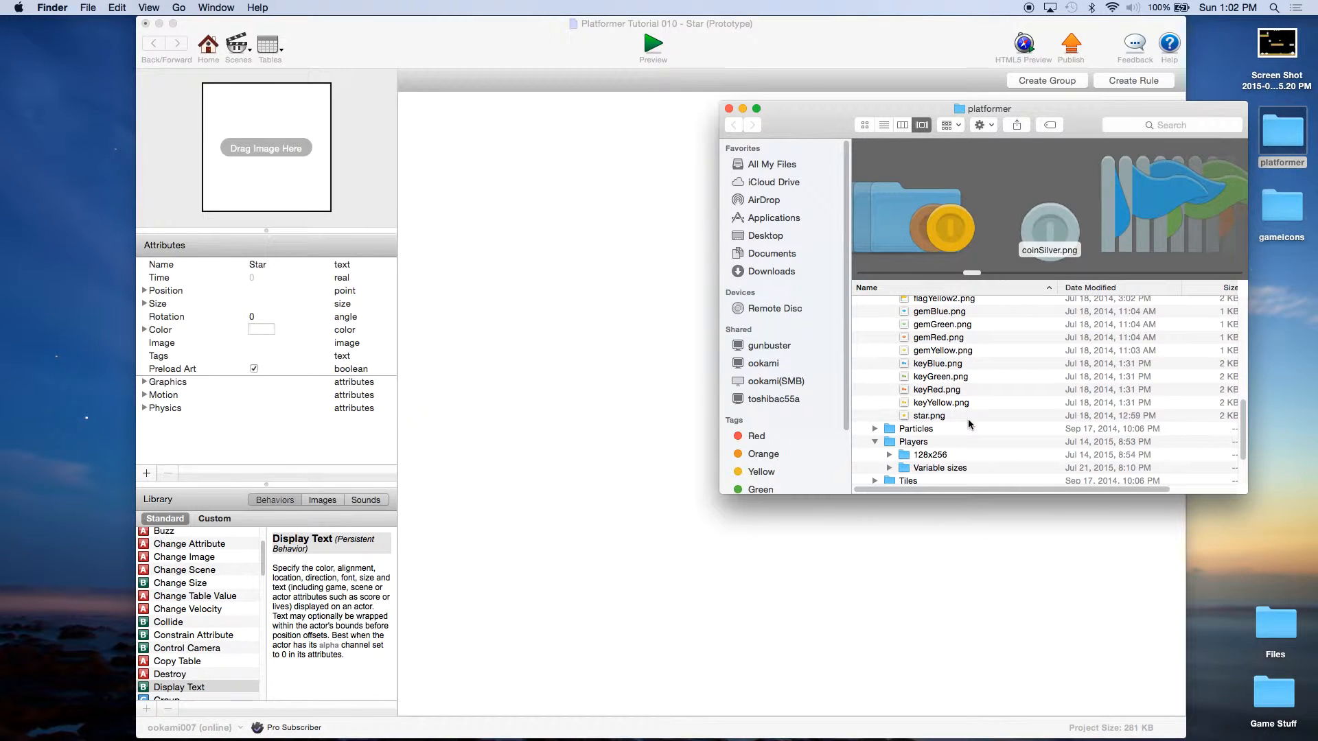
drag(933, 416, 287, 186)
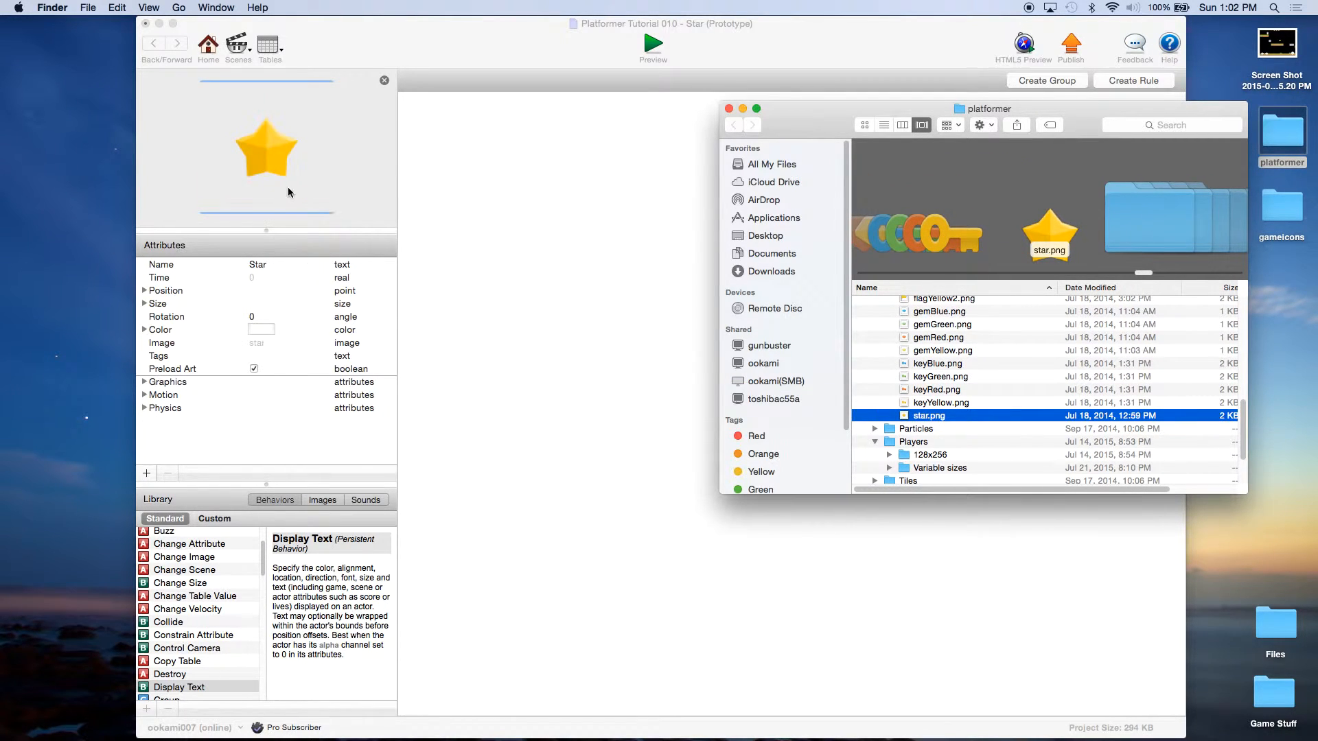
click(729, 109)
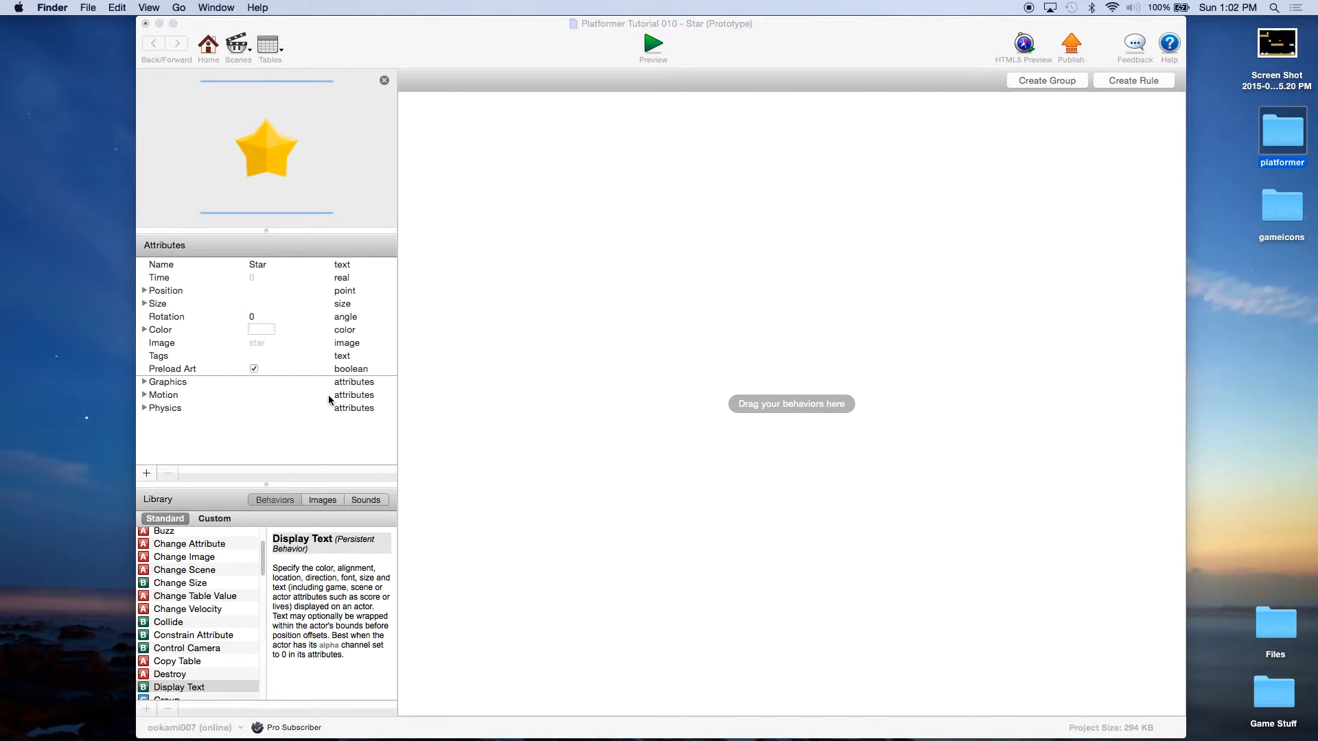
Step: Set Star's density, friction and bounciness to 0, with fixed rotation on and not movable
click(144, 409)
double_click(274, 420)
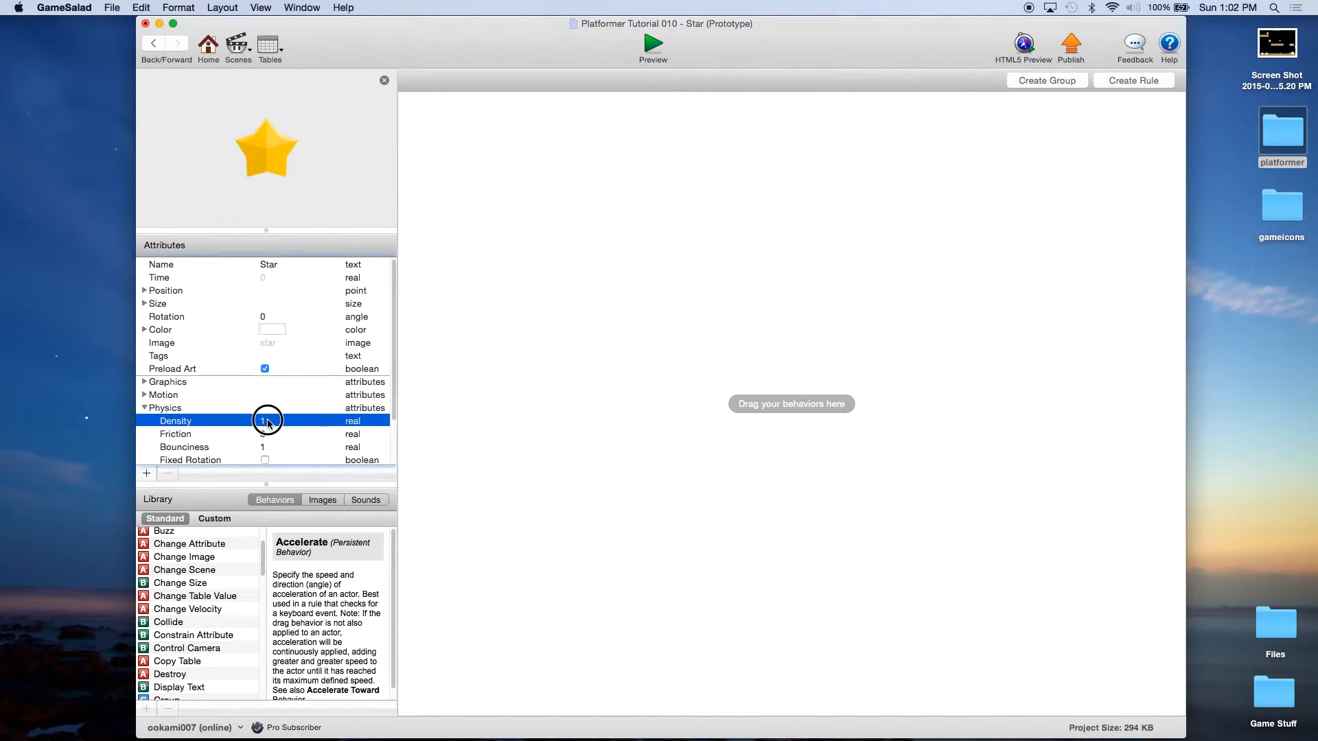
text(0)
double_click(263, 434)
text(0)
click(267, 448)
double_click(267, 449)
text(0)
click(271, 437)
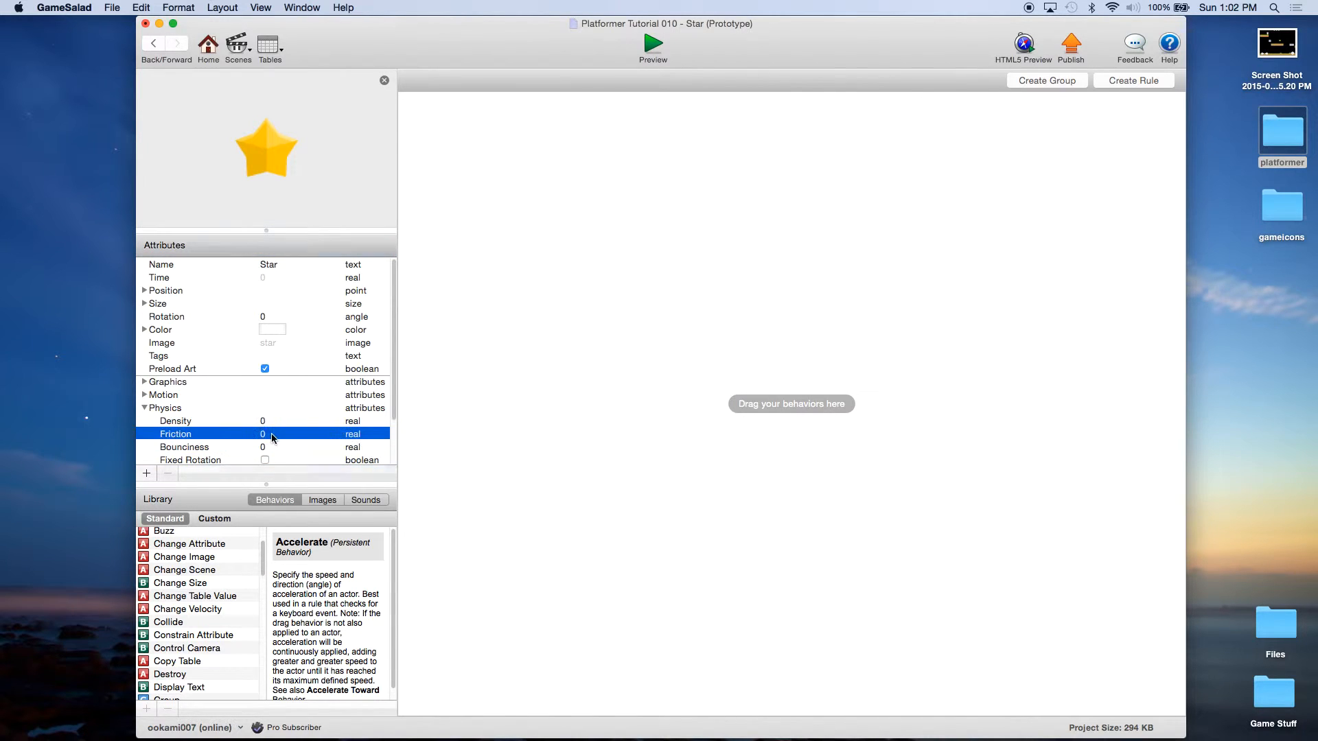
scroll(276, 443, down, 2)
click(265, 449)
click(265, 450)
click(265, 449)
click(265, 461)
scroll(204, 331, up, 1)
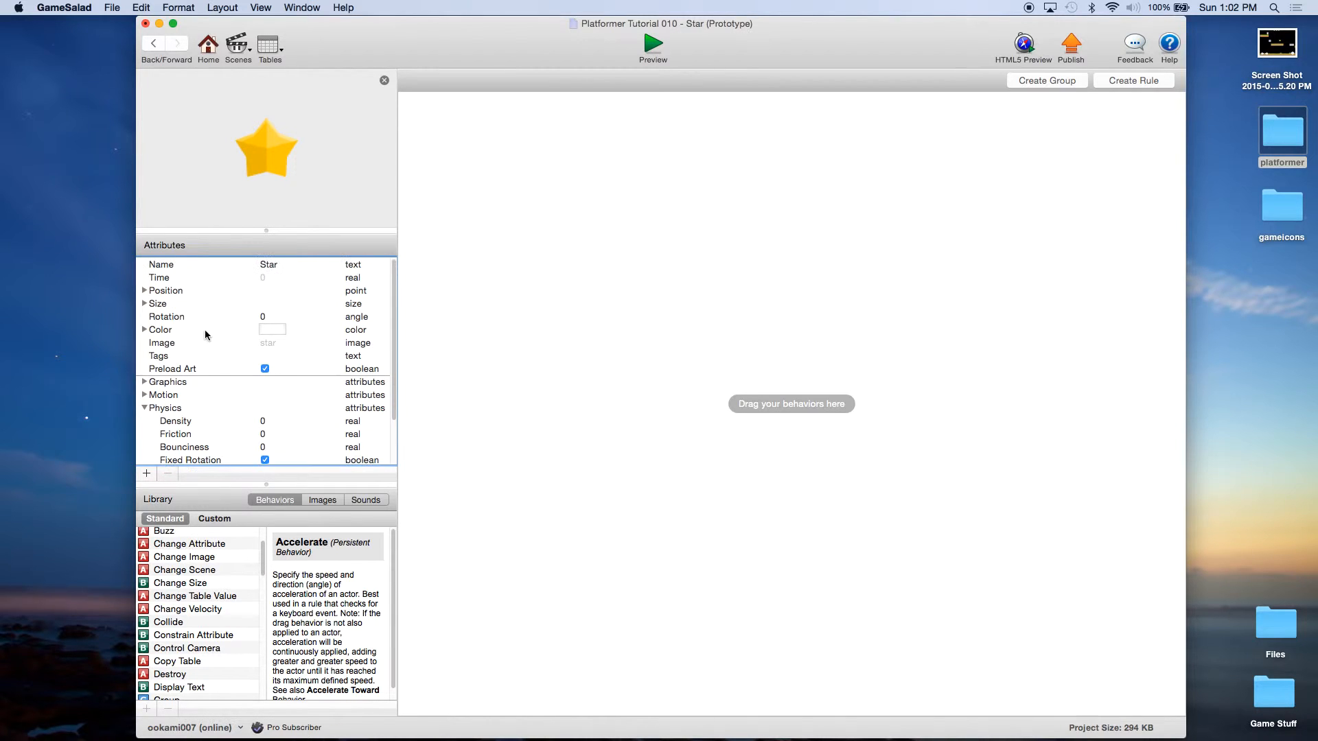
Step: Resize the Star actor to 64 by 64
click(145, 303)
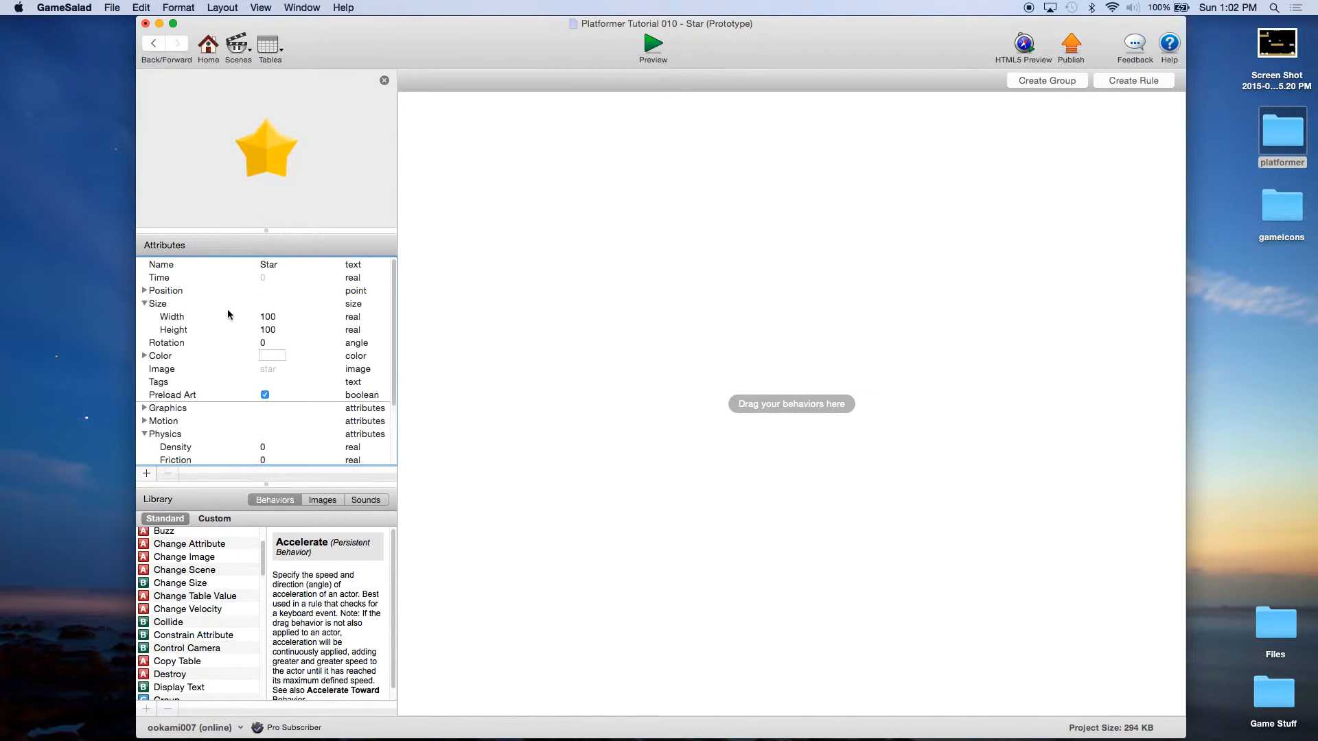
click(273, 317)
text(64)
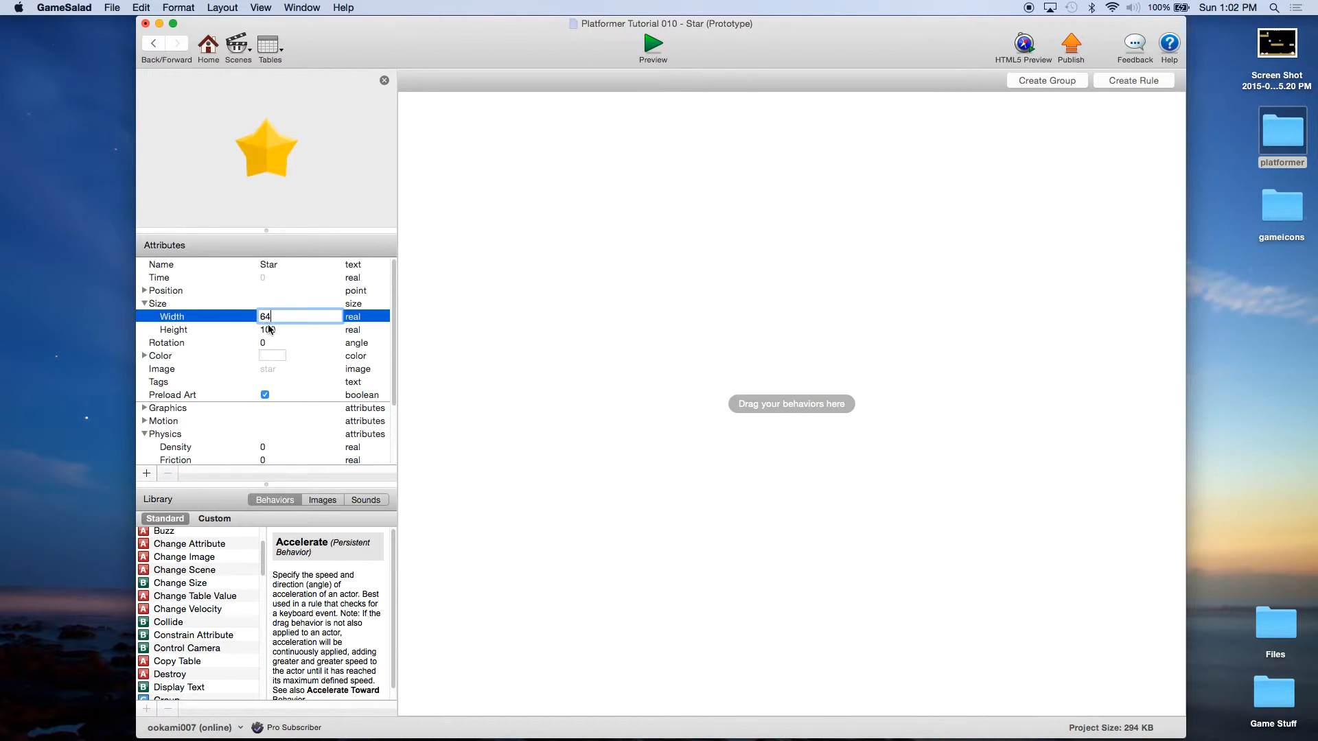
double_click(273, 329)
text(64)
click(275, 316)
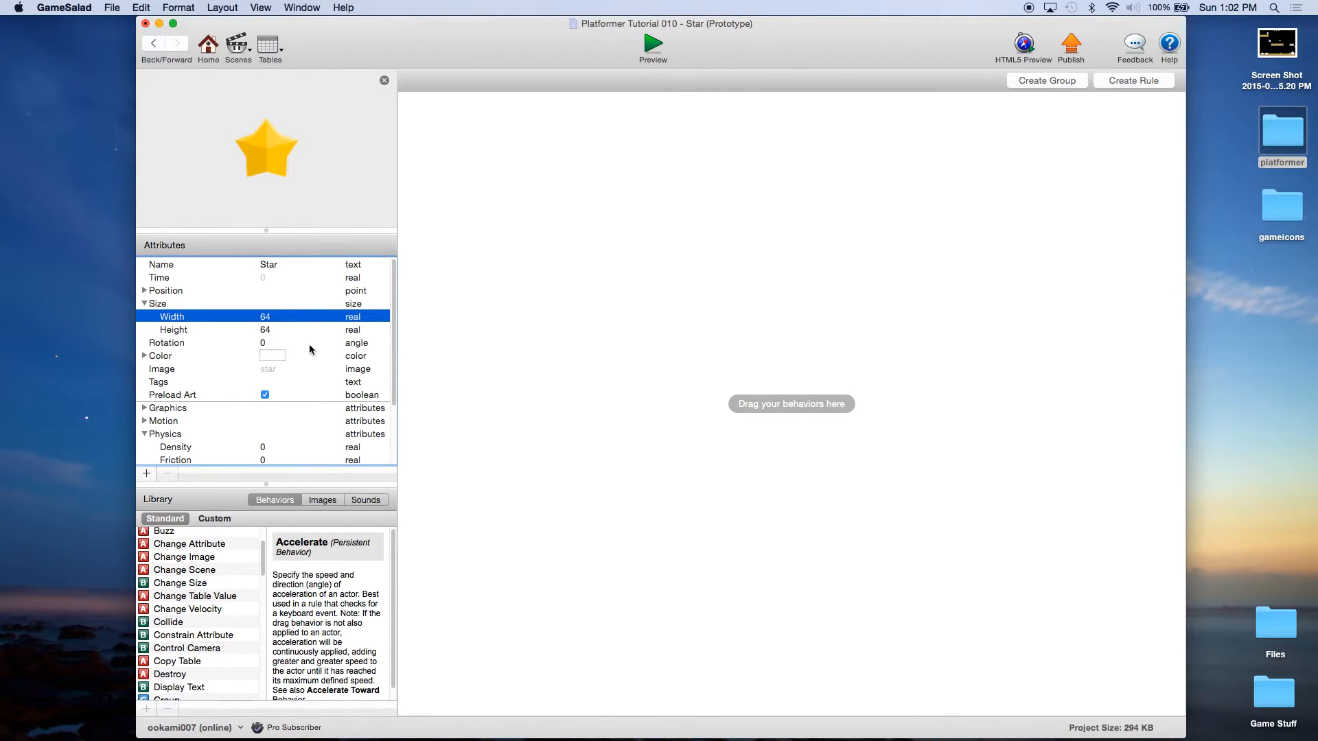
click(521, 283)
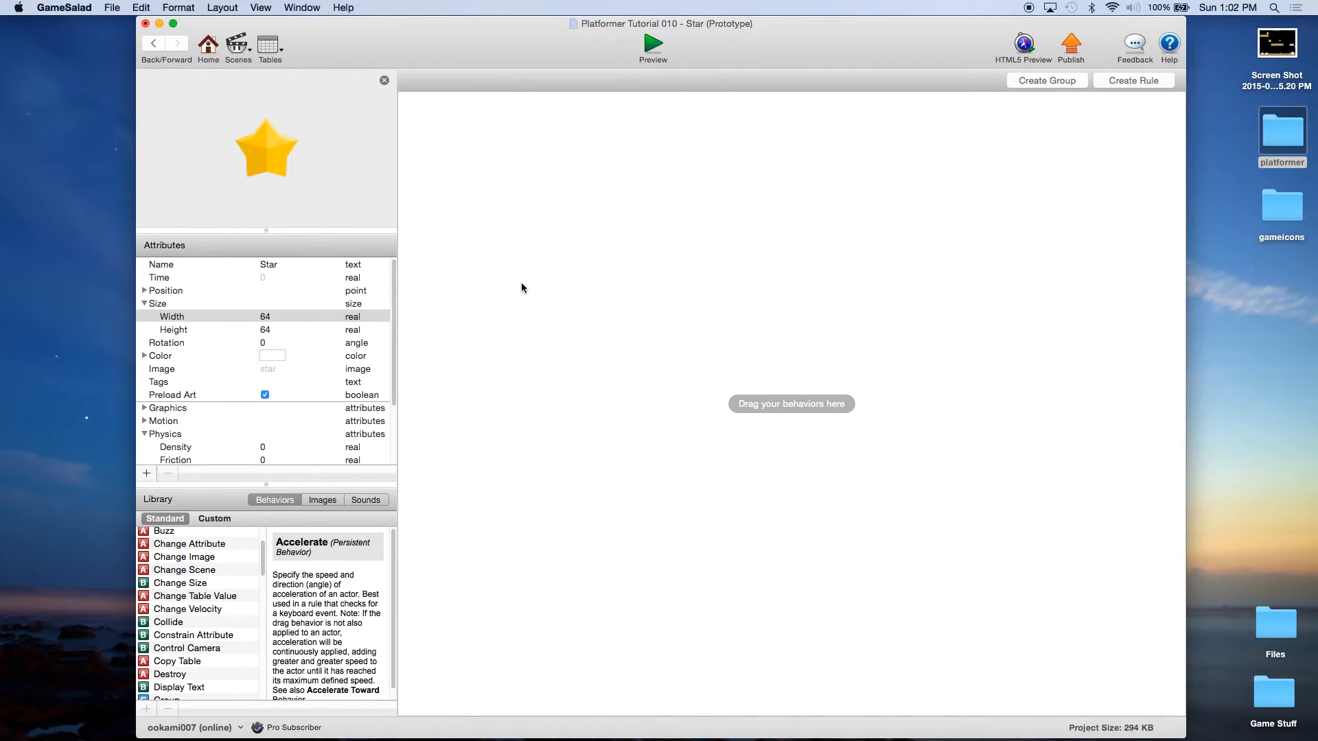
Step: Add a Star rule named 'Collides with Player' triggered by overlapping the player
click(206, 571)
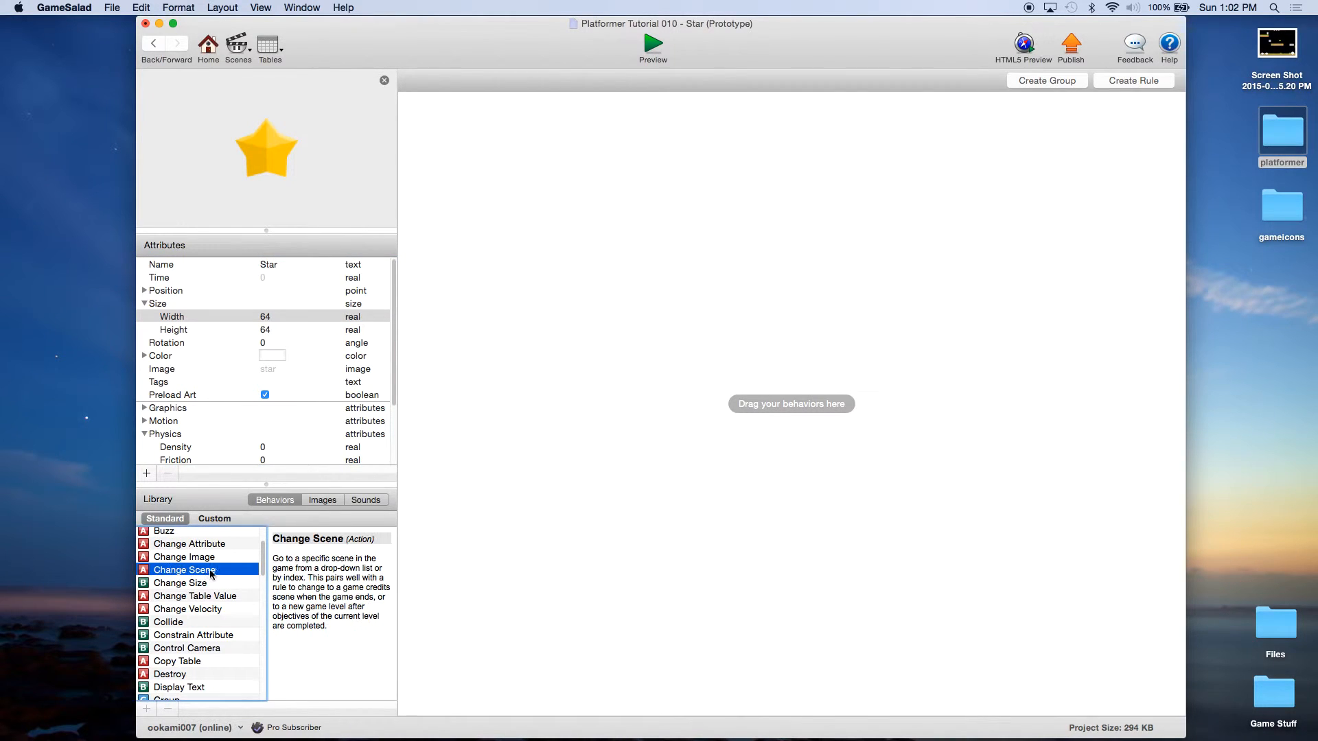
click(1131, 83)
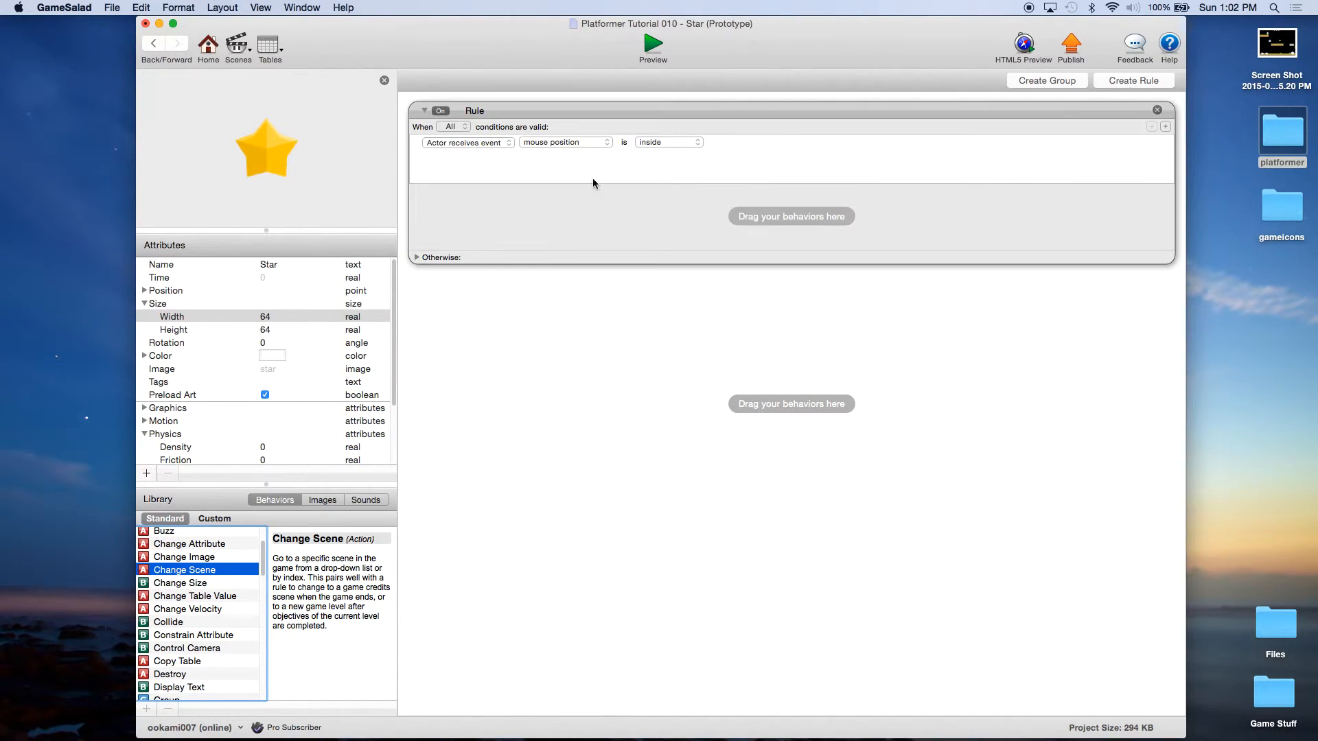
click(538, 141)
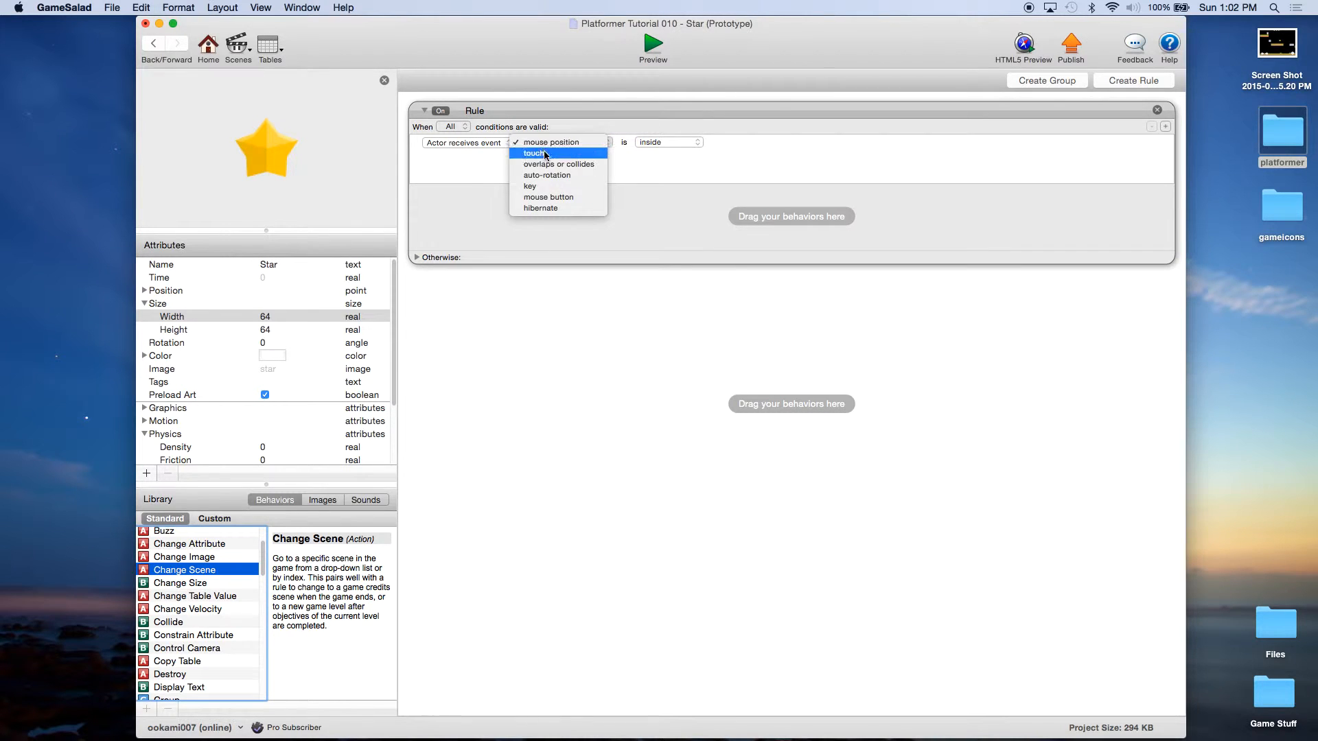
click(547, 162)
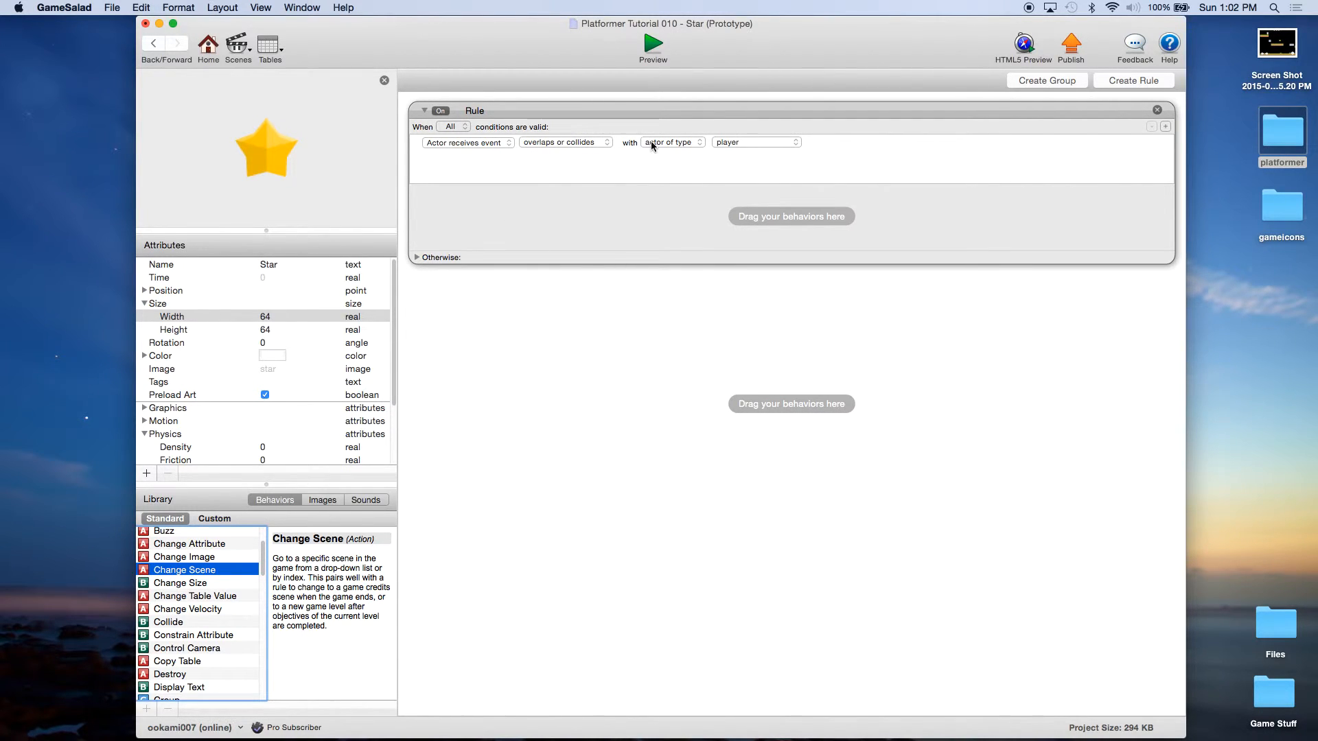
double_click(477, 111)
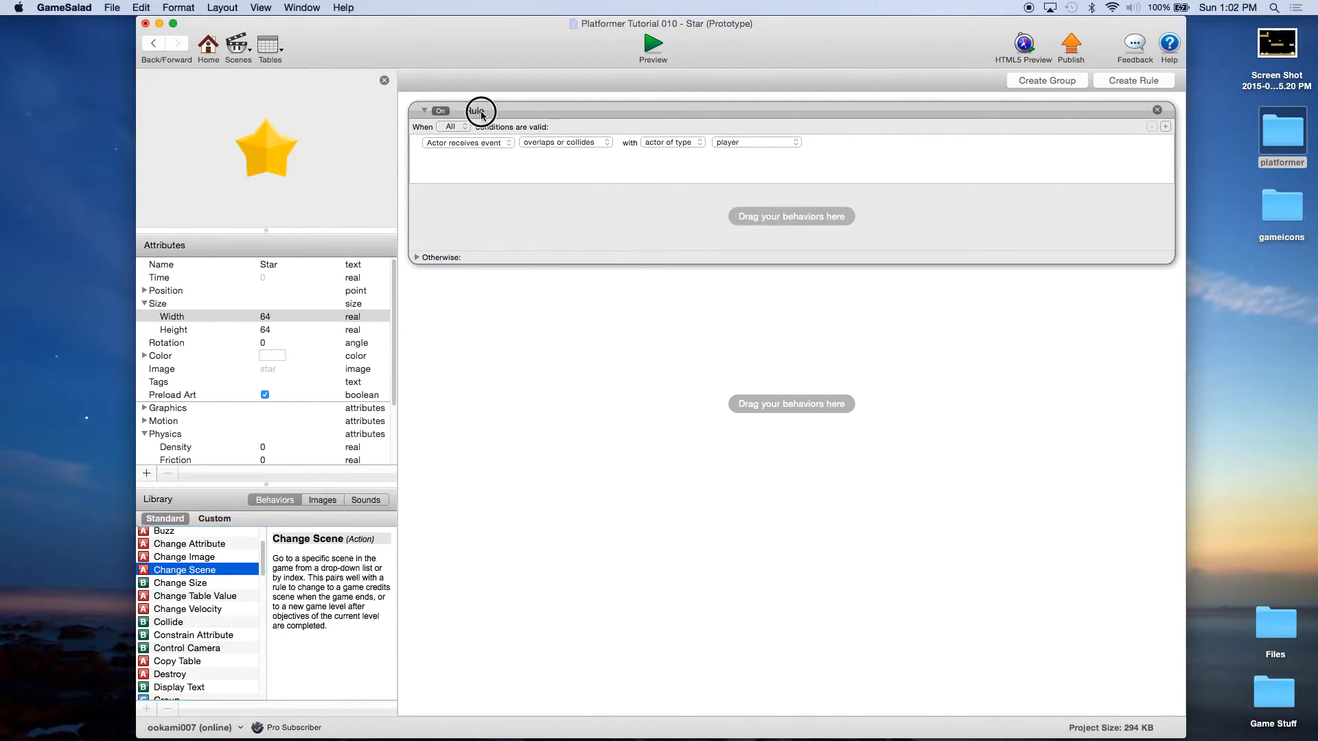
text(Collides wtoth)
key(BackSpace)
key(BackSpace)
key(BackSpace)
key(BackSpace)
key(BackSpace)
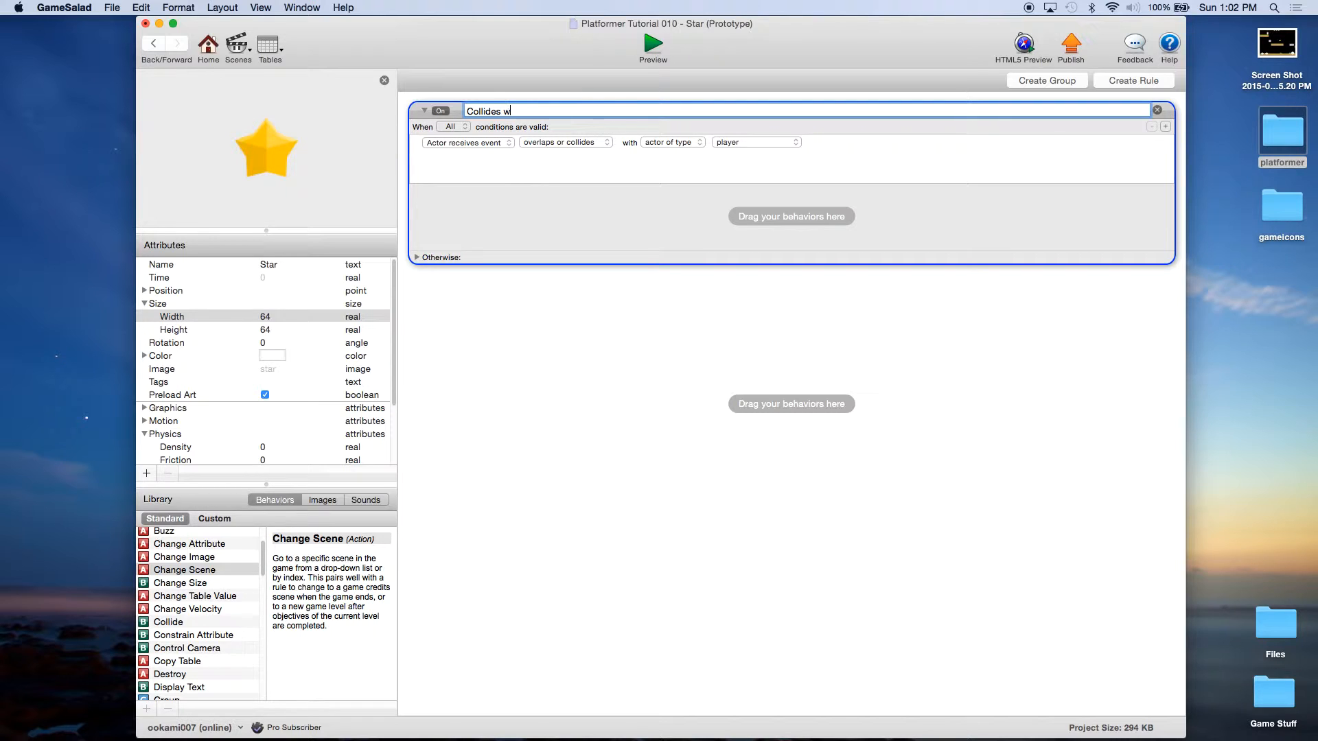
text(ith Player)
key(Return)
click(624, 246)
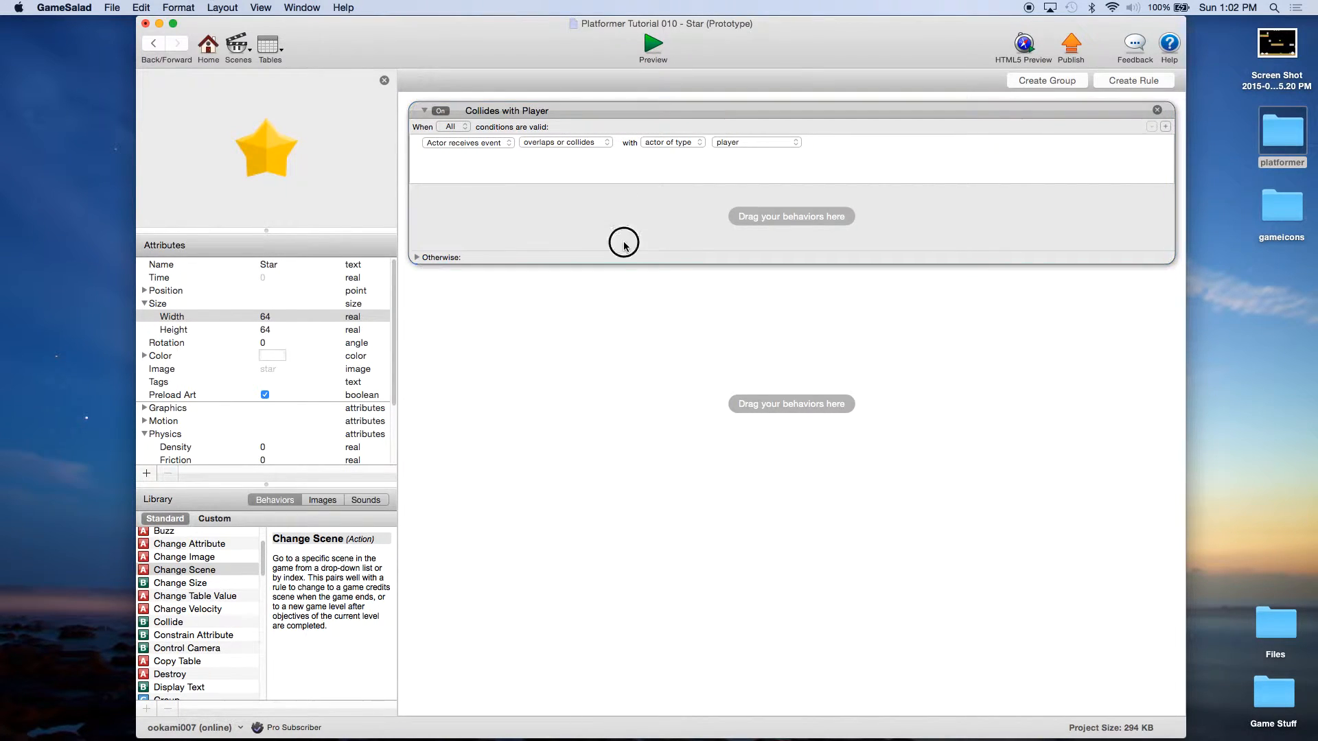
Step: Add a Destroy action to the collision rule and save the project
click(192, 545)
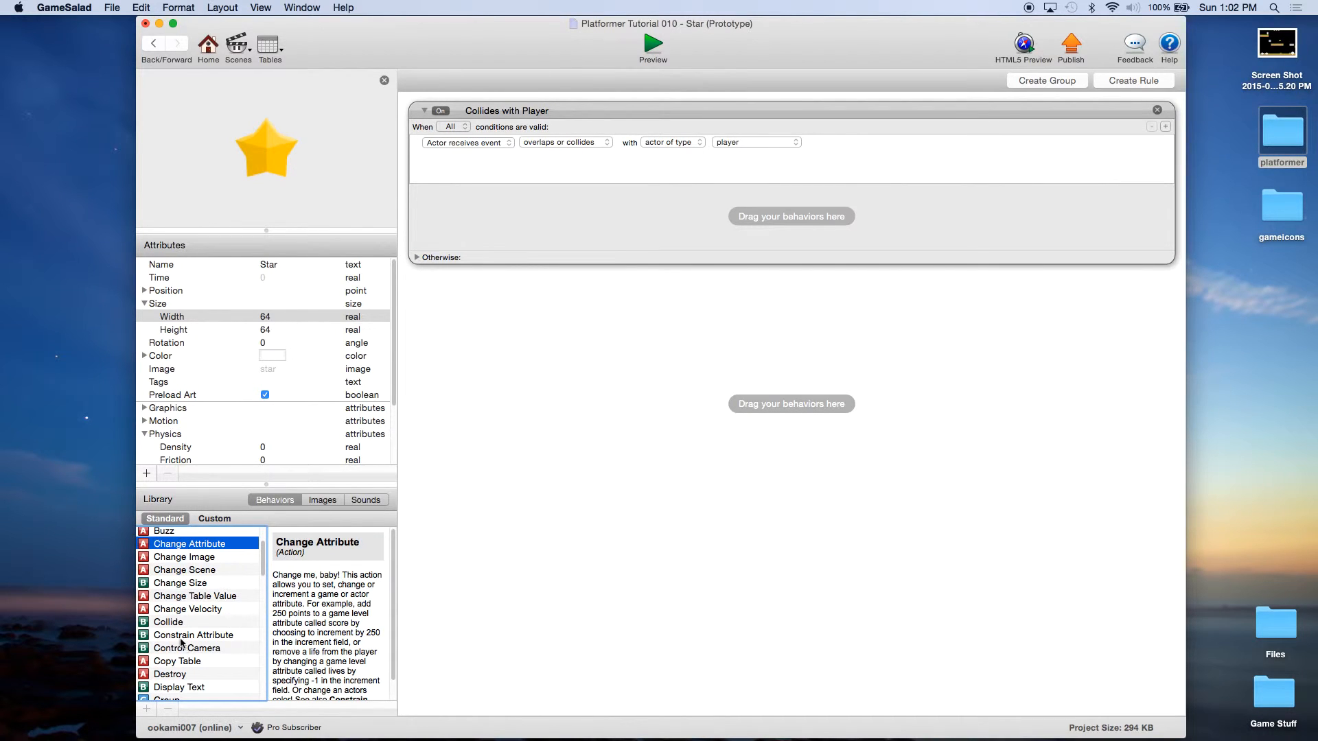
drag(177, 674, 557, 206)
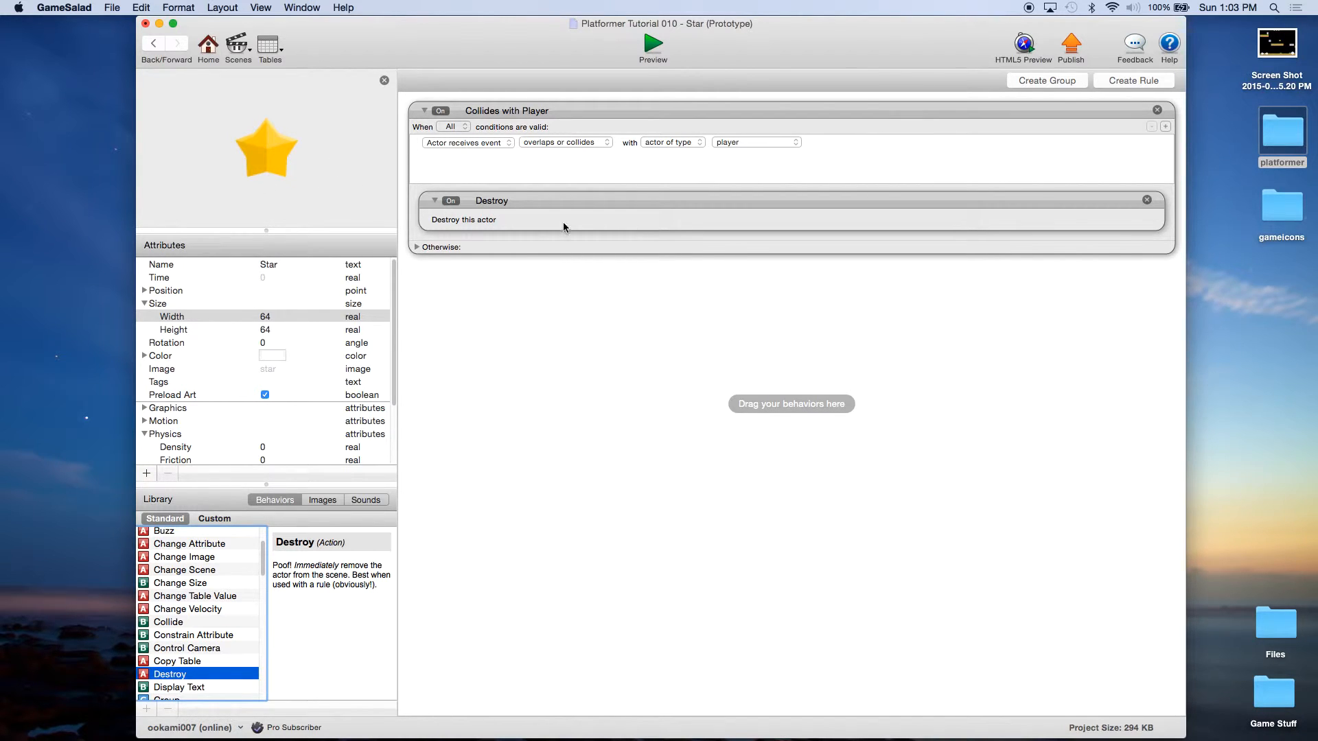
click(112, 7)
click(147, 85)
click(112, 7)
click(139, 85)
click(211, 60)
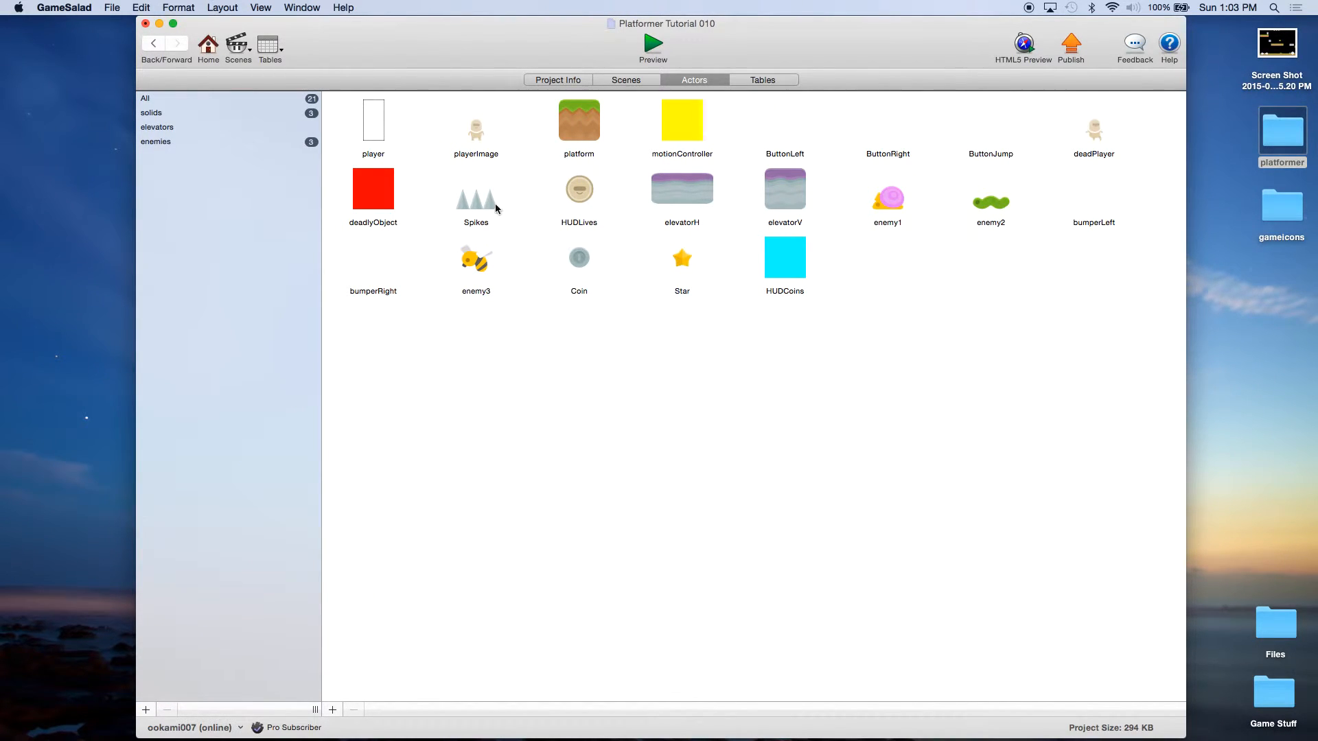
Step: Add a real attribute named InvulnerableTimer to the player actor
double_click(373, 134)
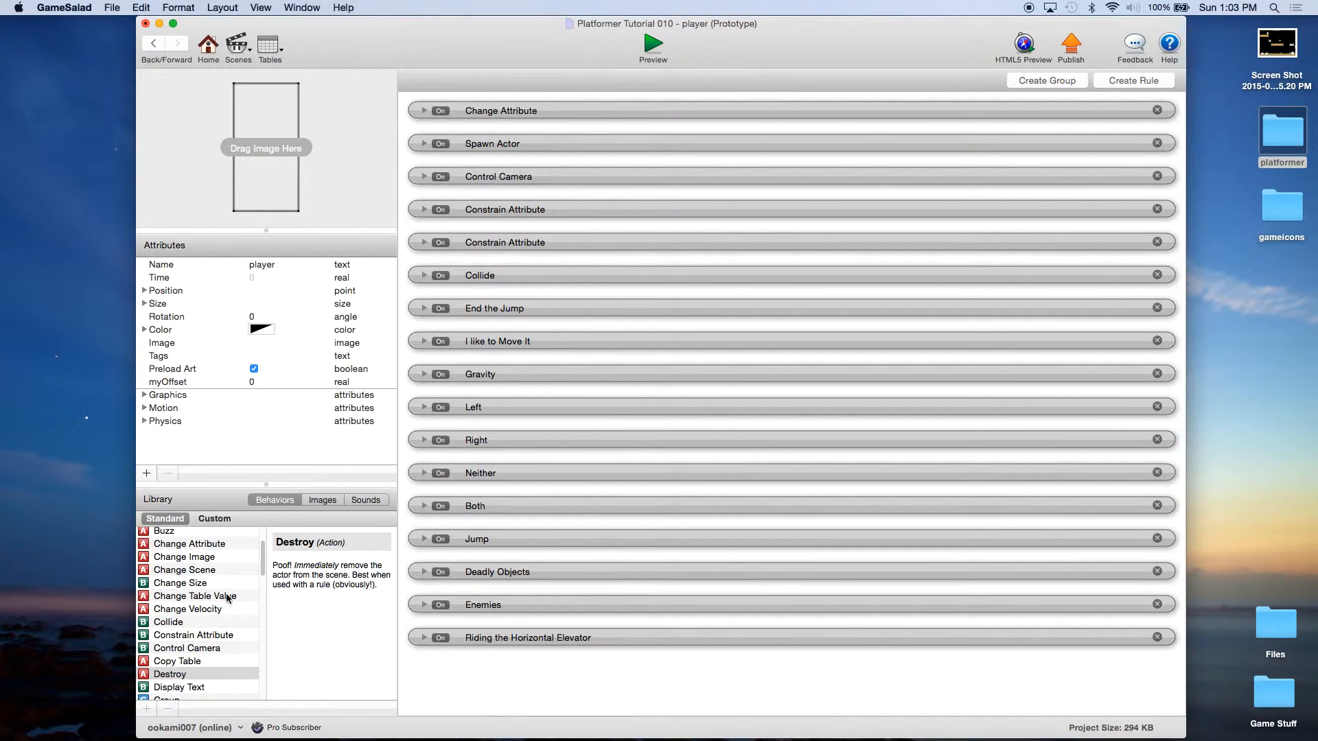
click(146, 474)
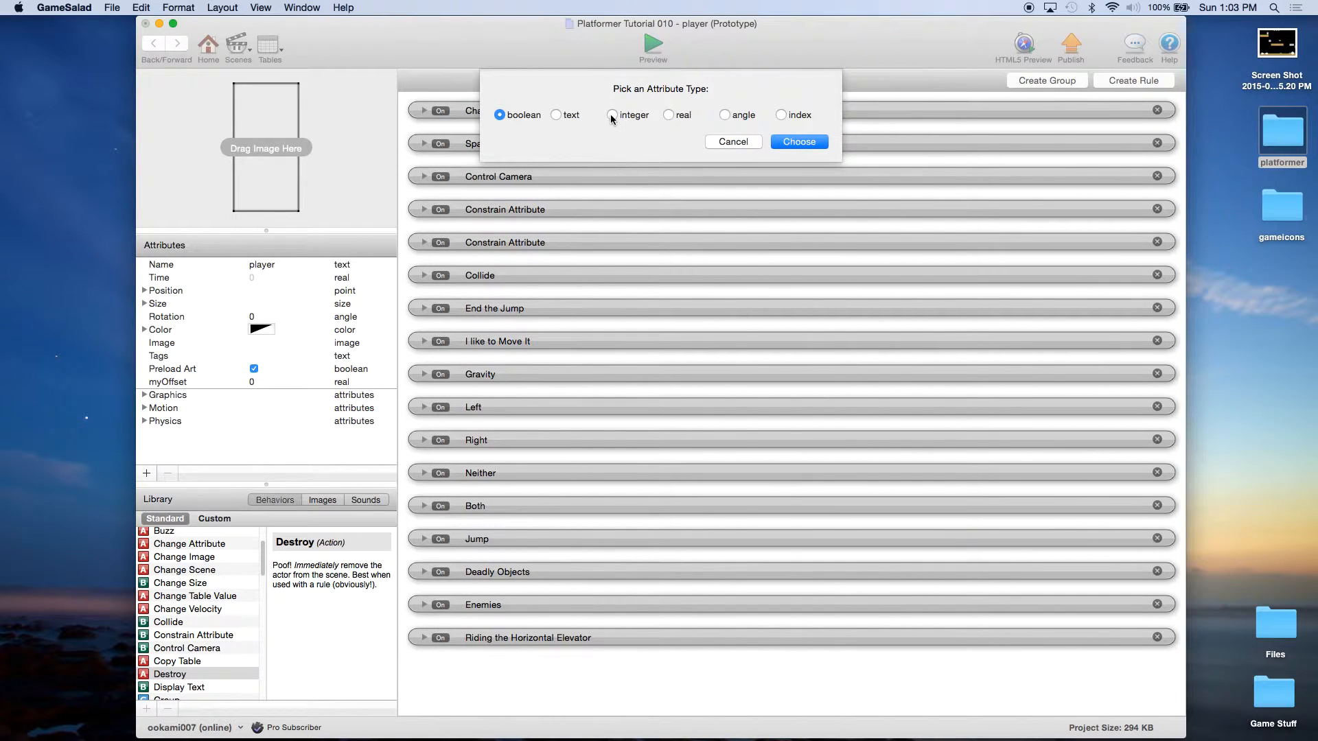
click(668, 115)
click(803, 144)
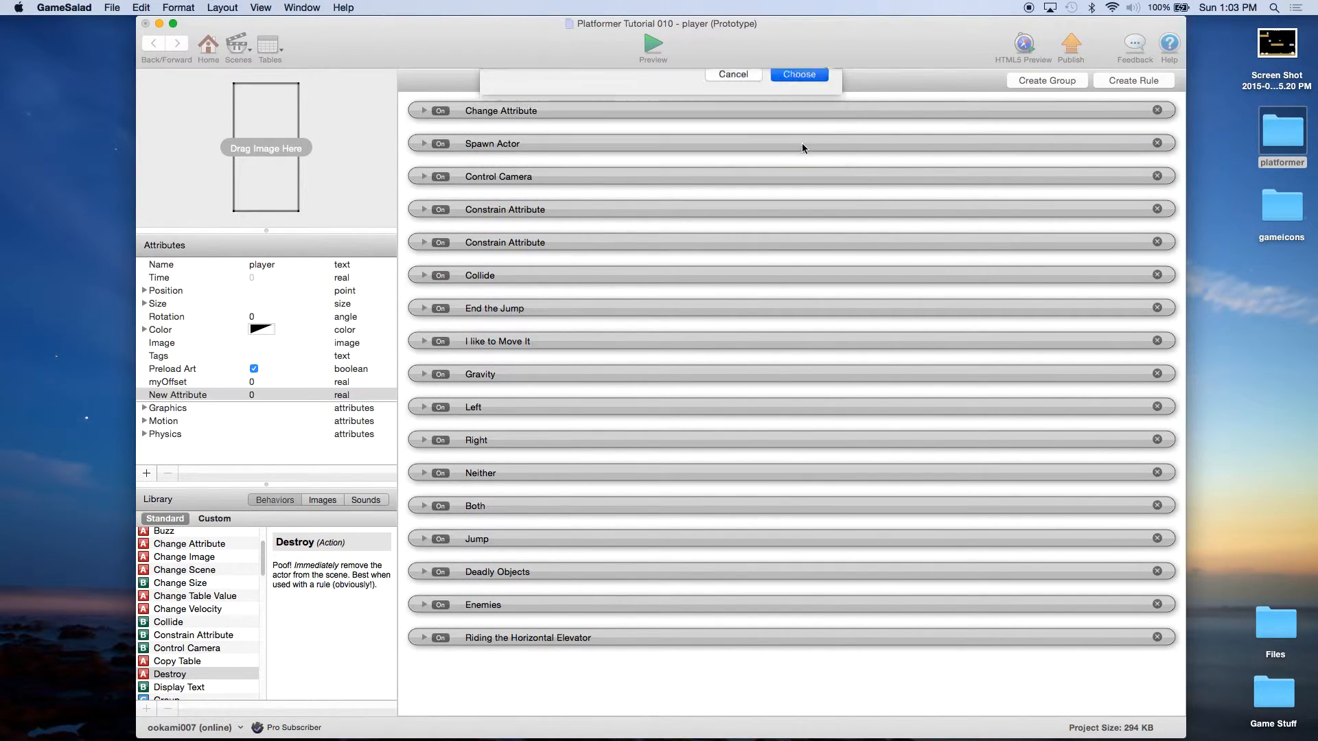
double_click(207, 397)
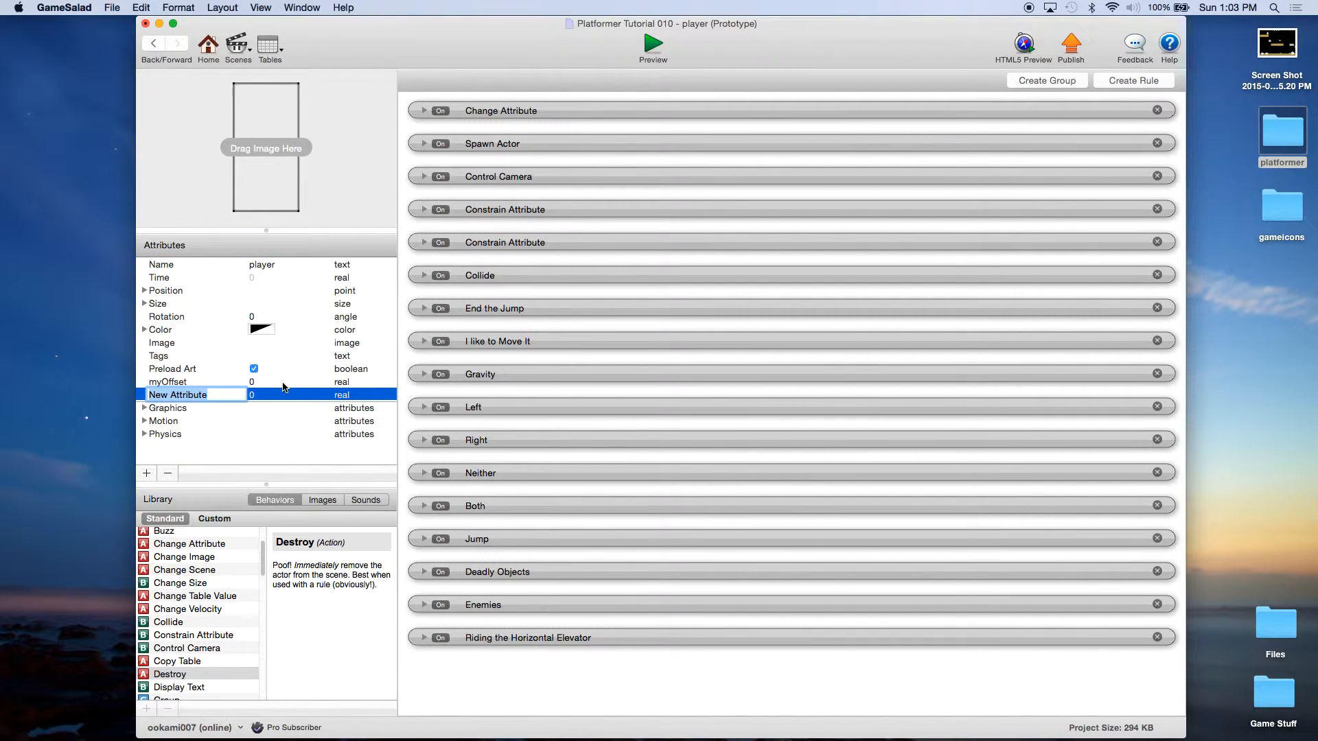
text(InvulnerableTimer)
key(Return)
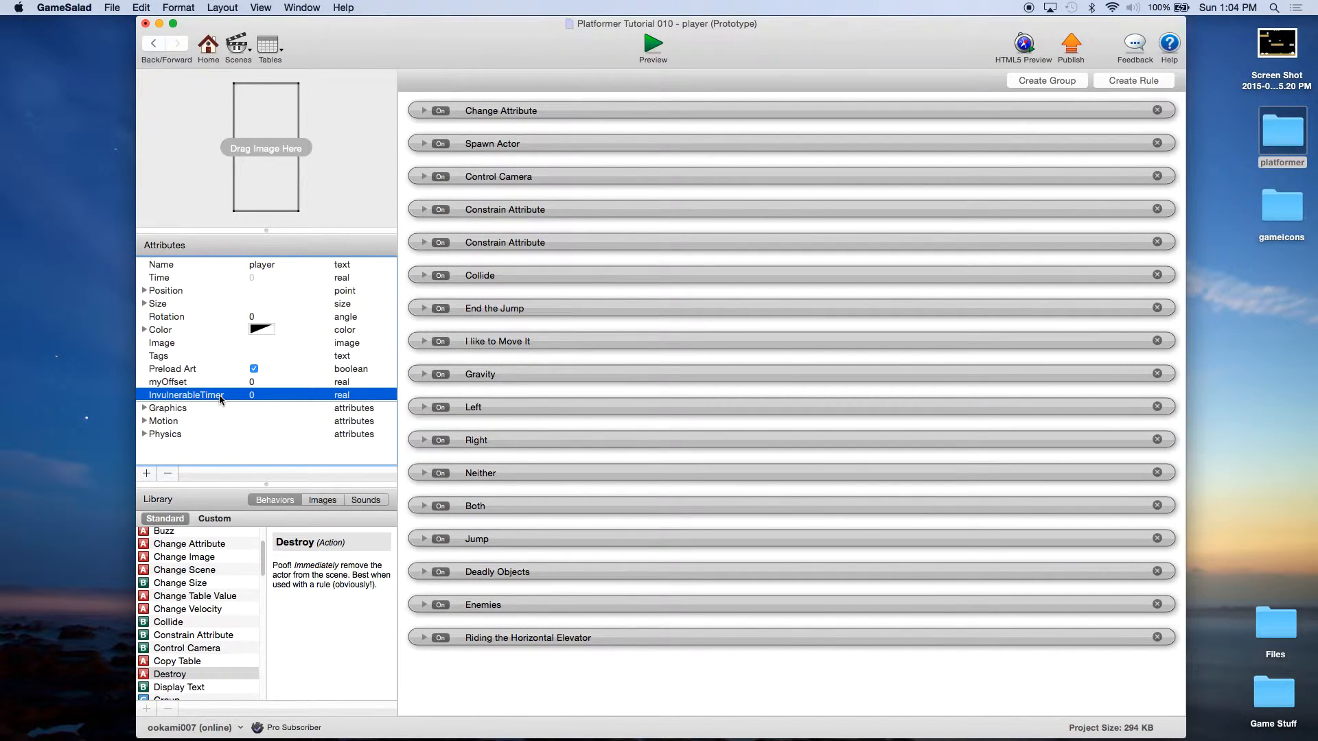
click(147, 475)
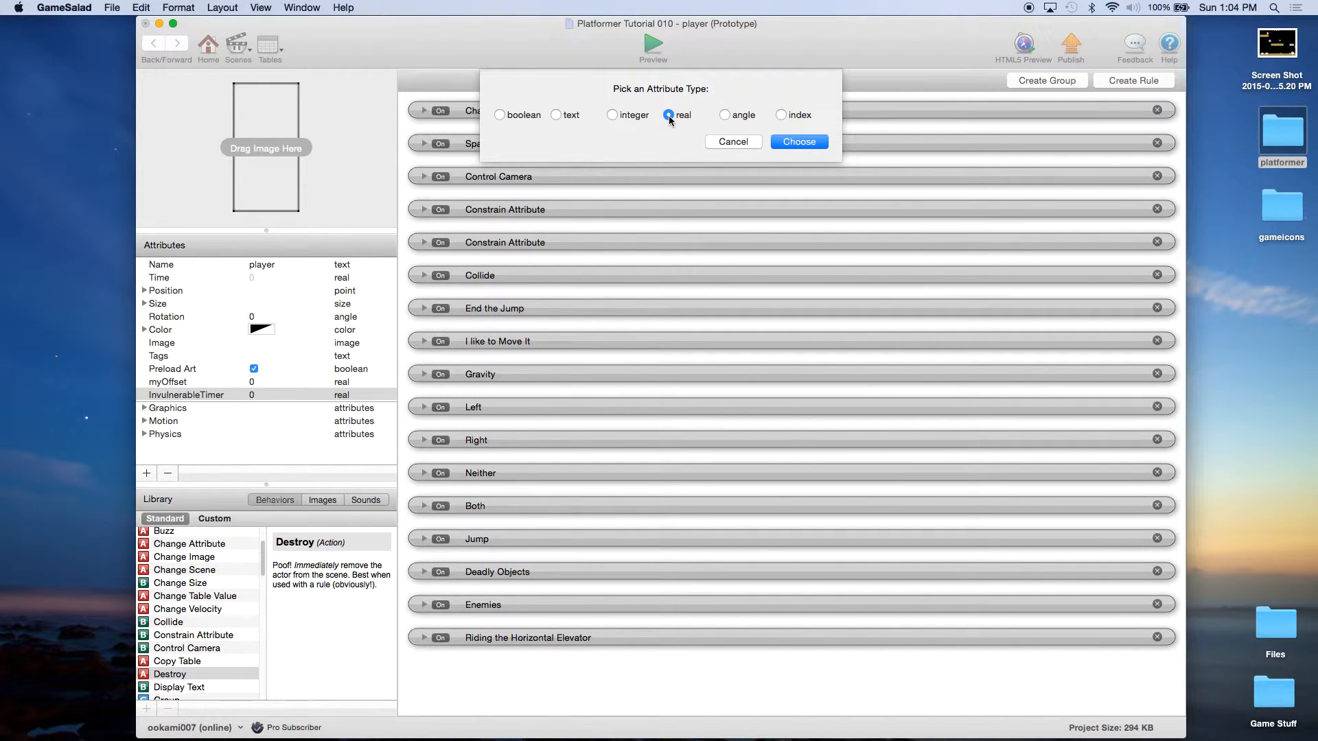
Step: Create a second real attribute and name it InvulnerableInterval
click(797, 141)
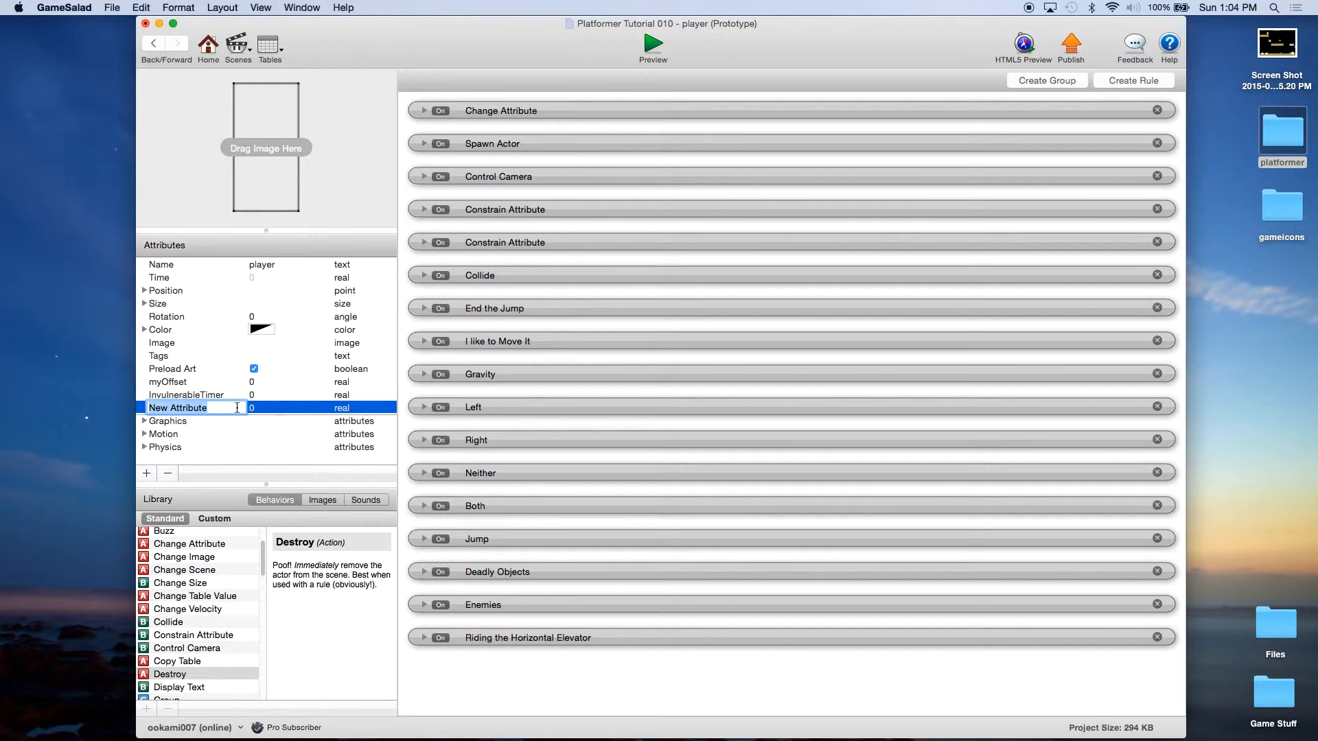
text(InvulnerableTIME)
key(Return)
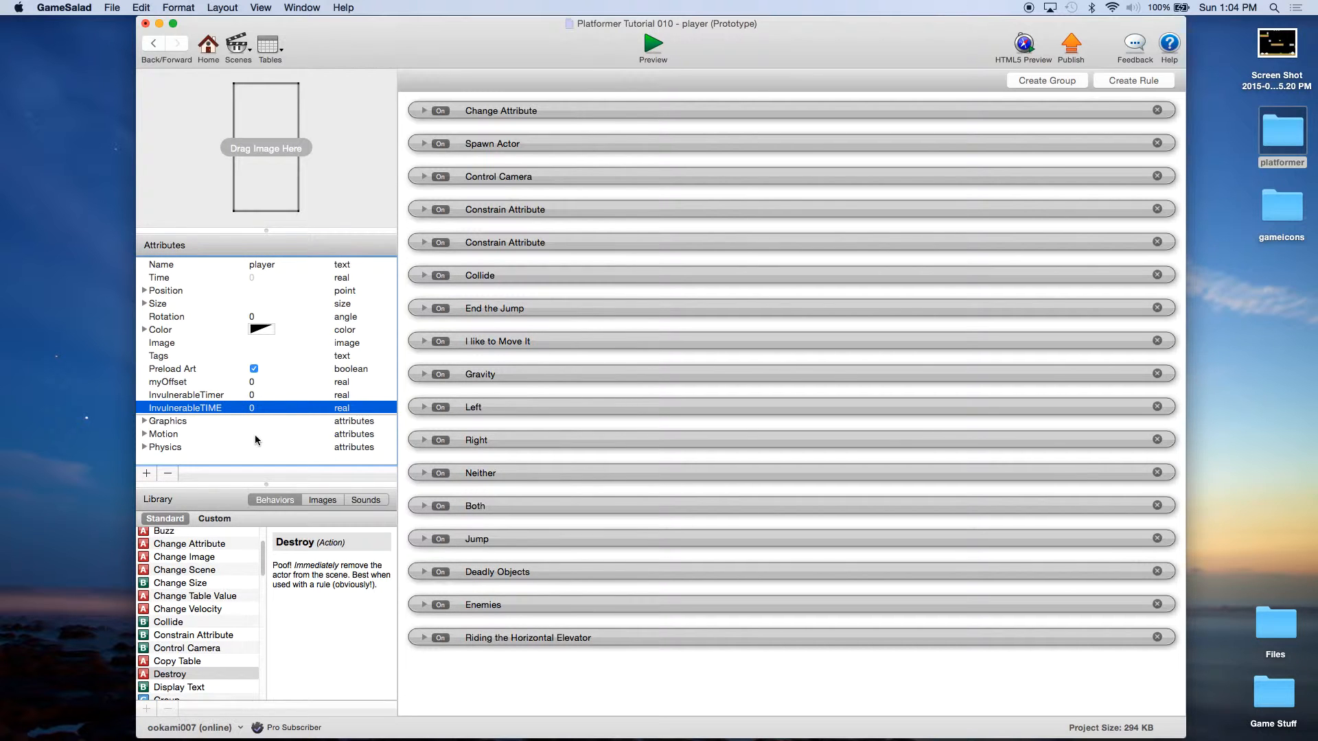
click(223, 397)
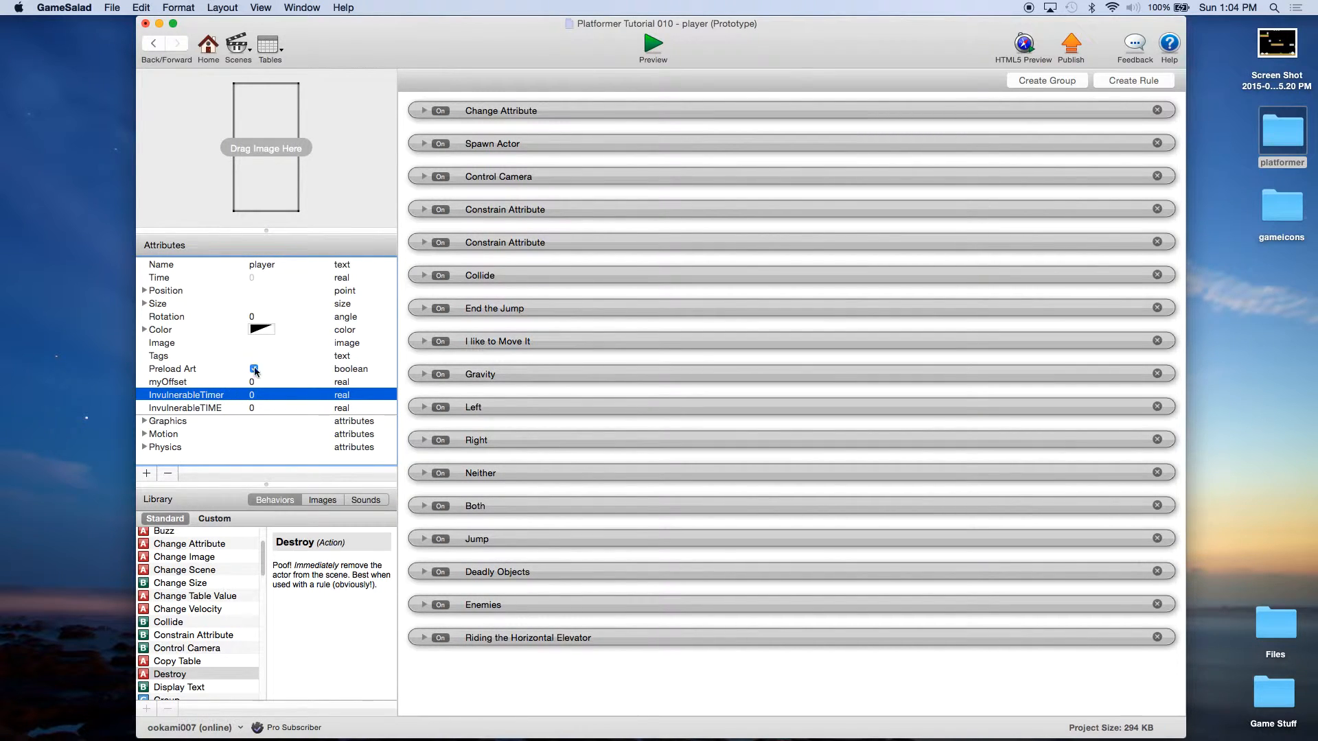
click(211, 409)
double_click(210, 409)
click(200, 409)
drag(206, 409, 236, 408)
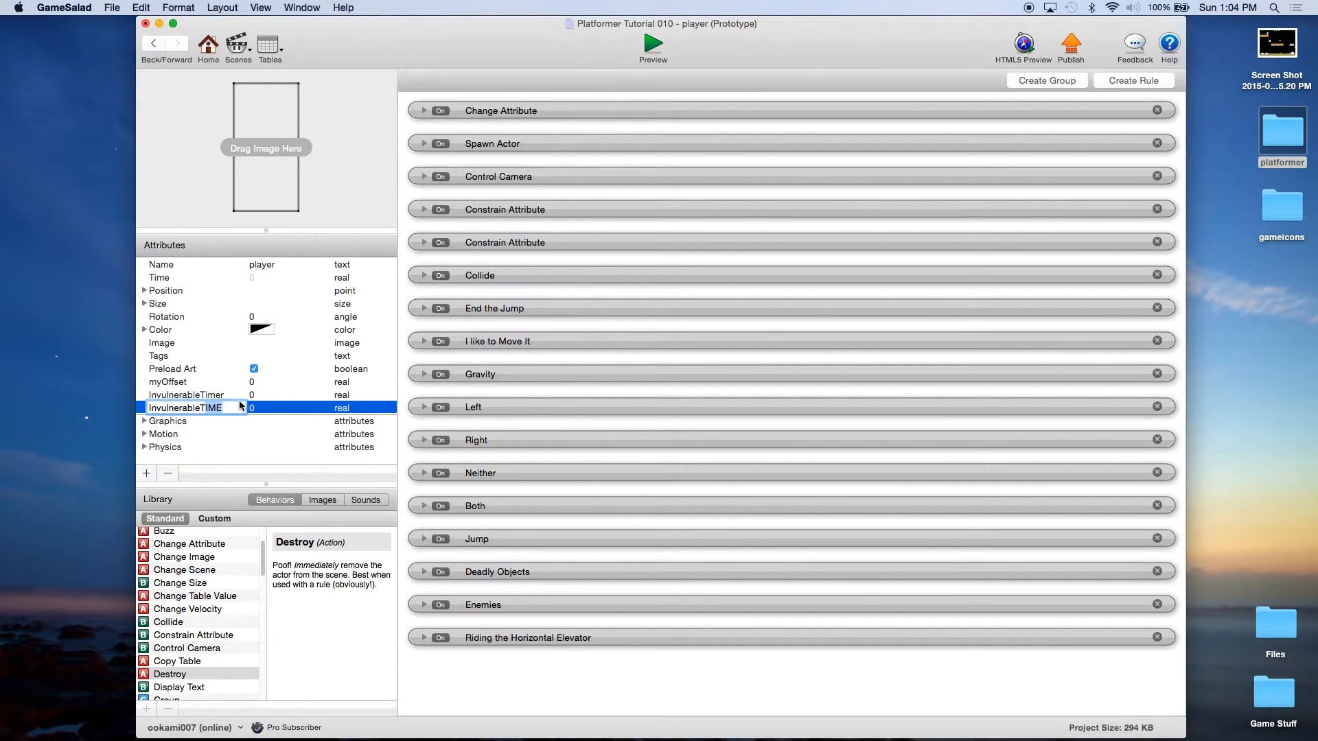
text(Interval)
key(Return)
Step: Set the InvulnerableInterval value to 3
click(252, 409)
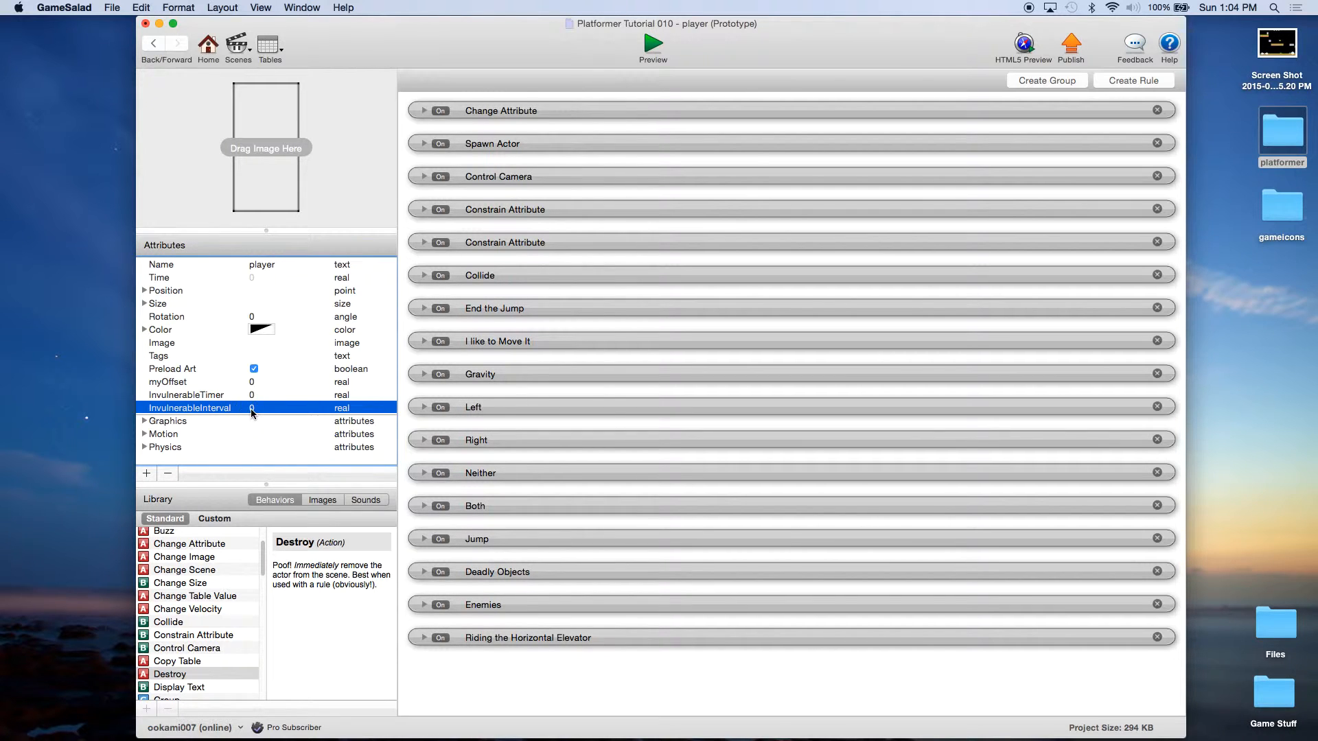
text(3)
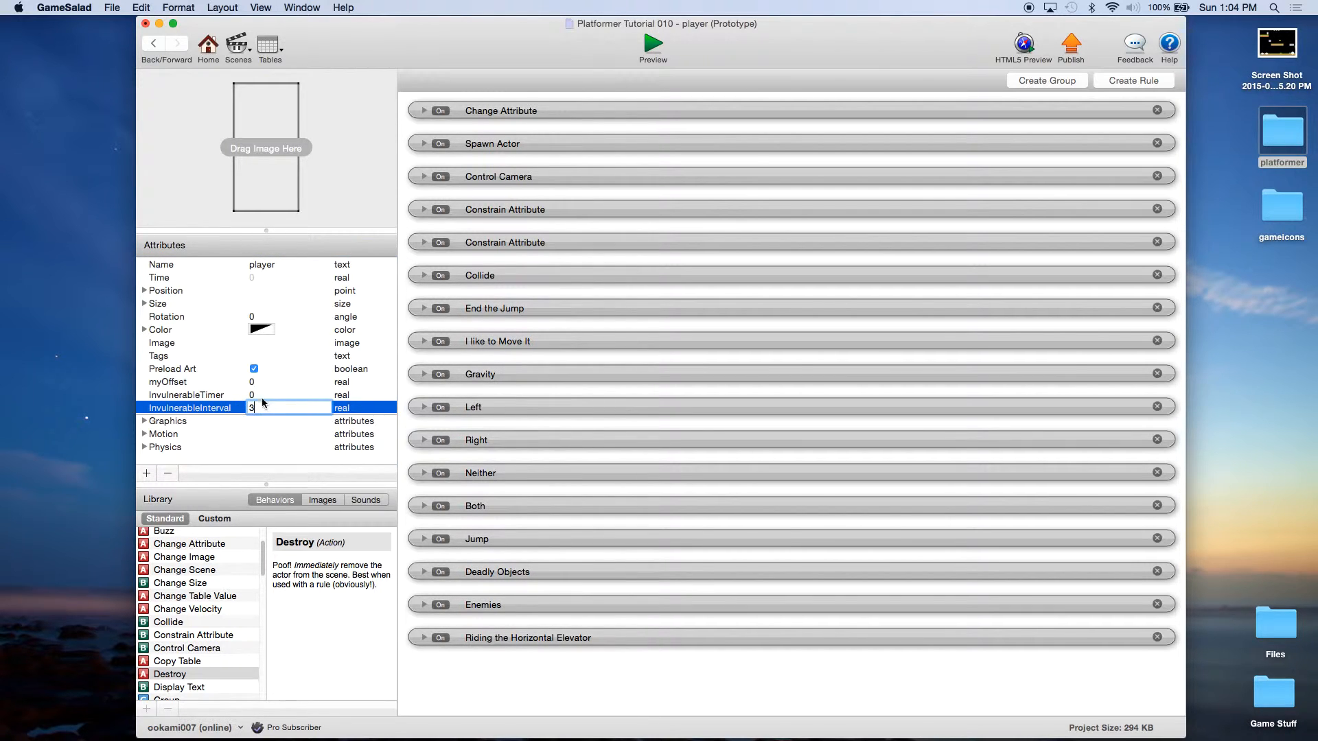
key(Return)
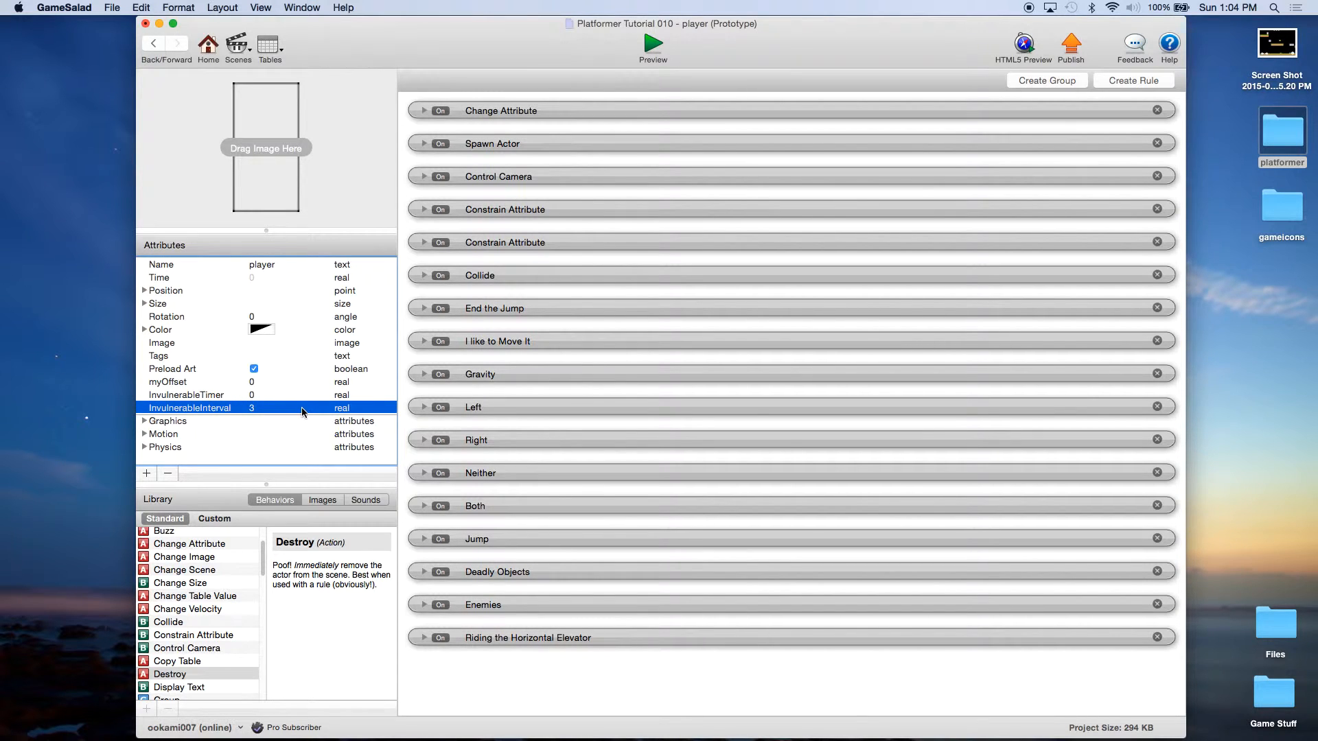
click(565, 682)
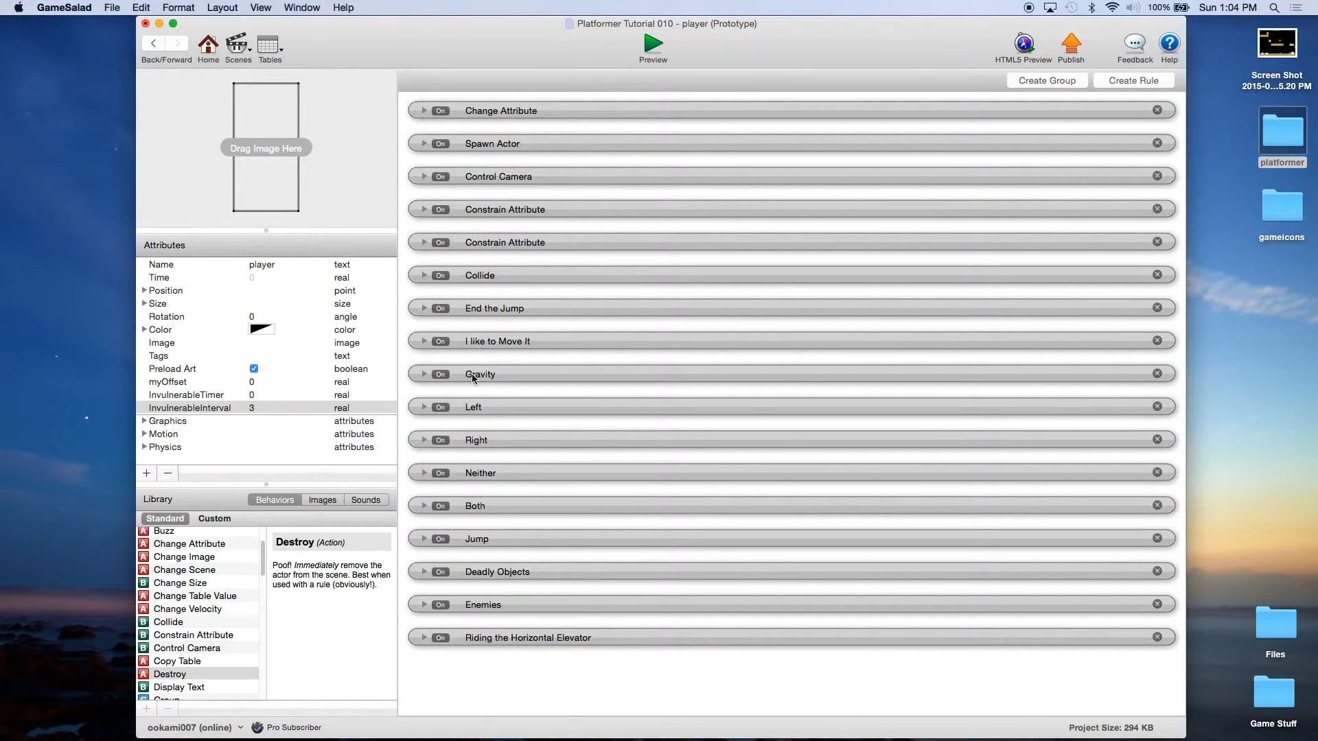
click(192, 547)
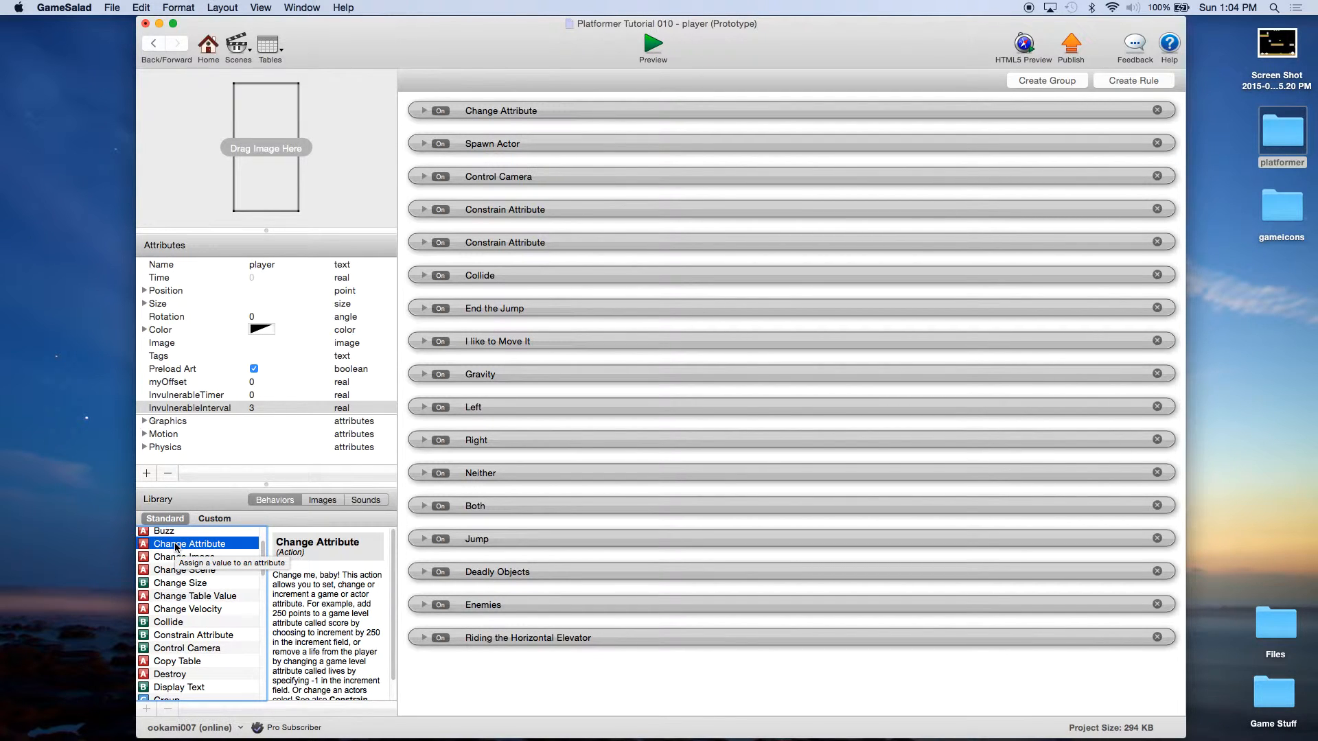
Step: Add a Change Attribute behaviour to the player that targets self.InvulnerableTimer
click(185, 396)
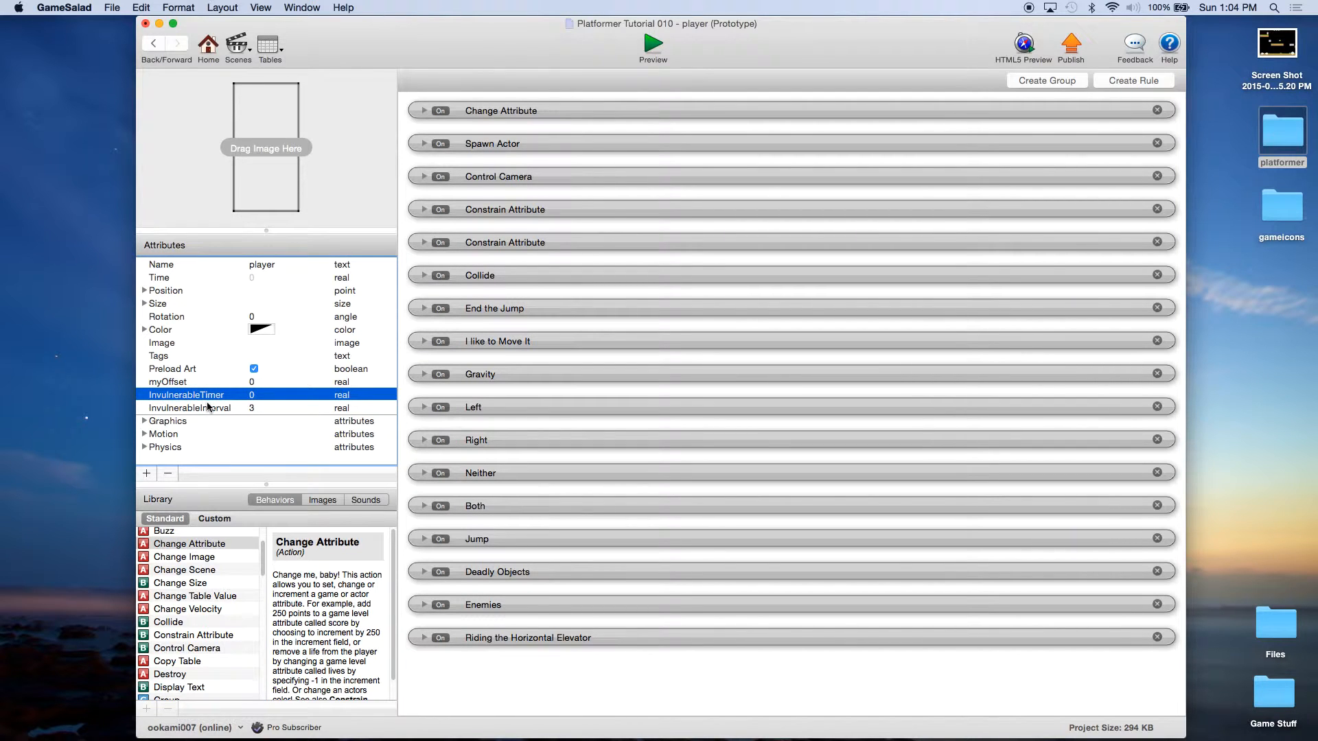
click(199, 545)
drag(182, 544, 484, 122)
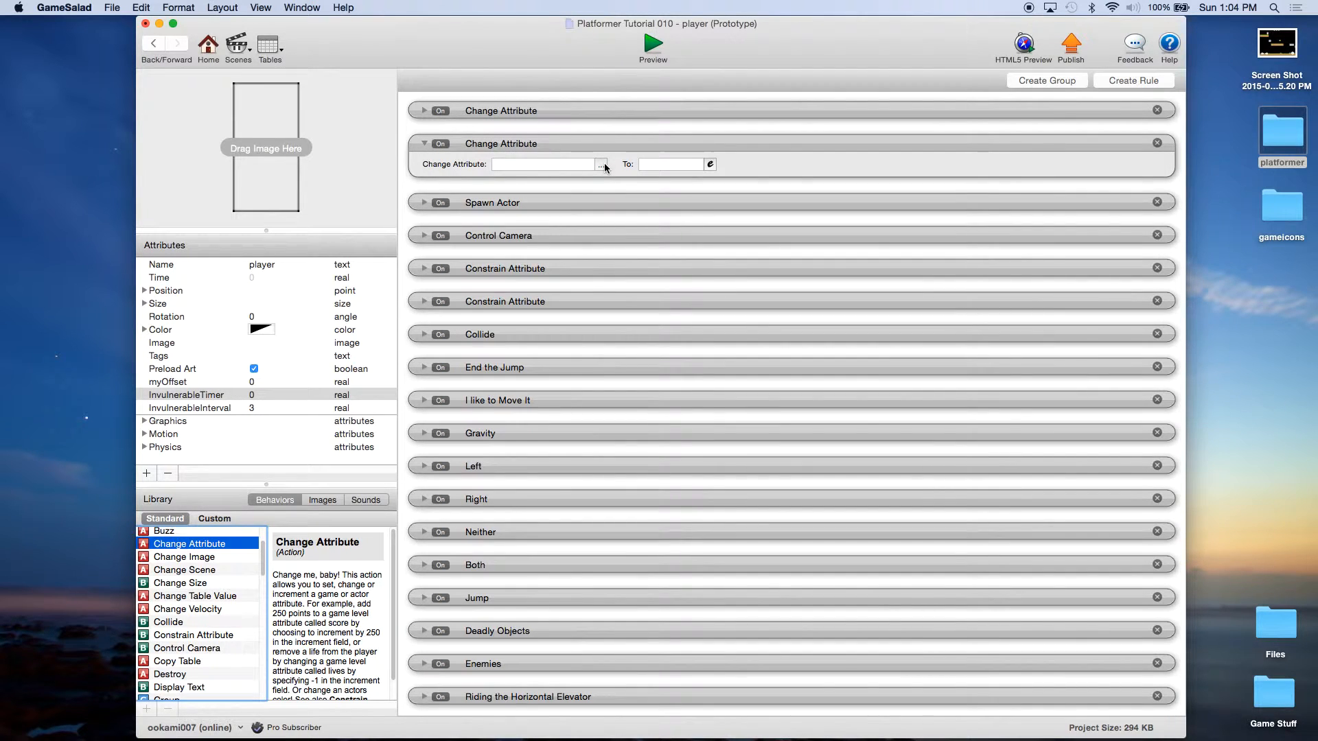
click(424, 110)
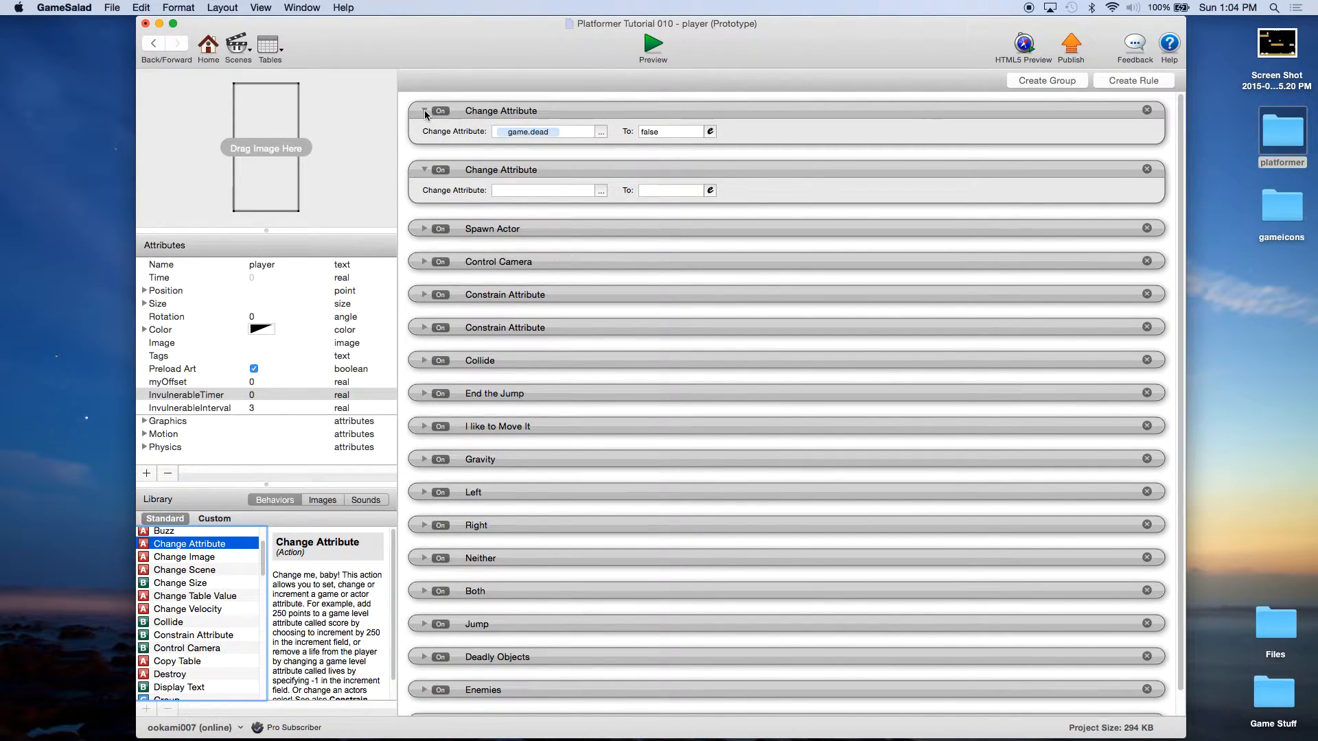
click(424, 110)
click(601, 165)
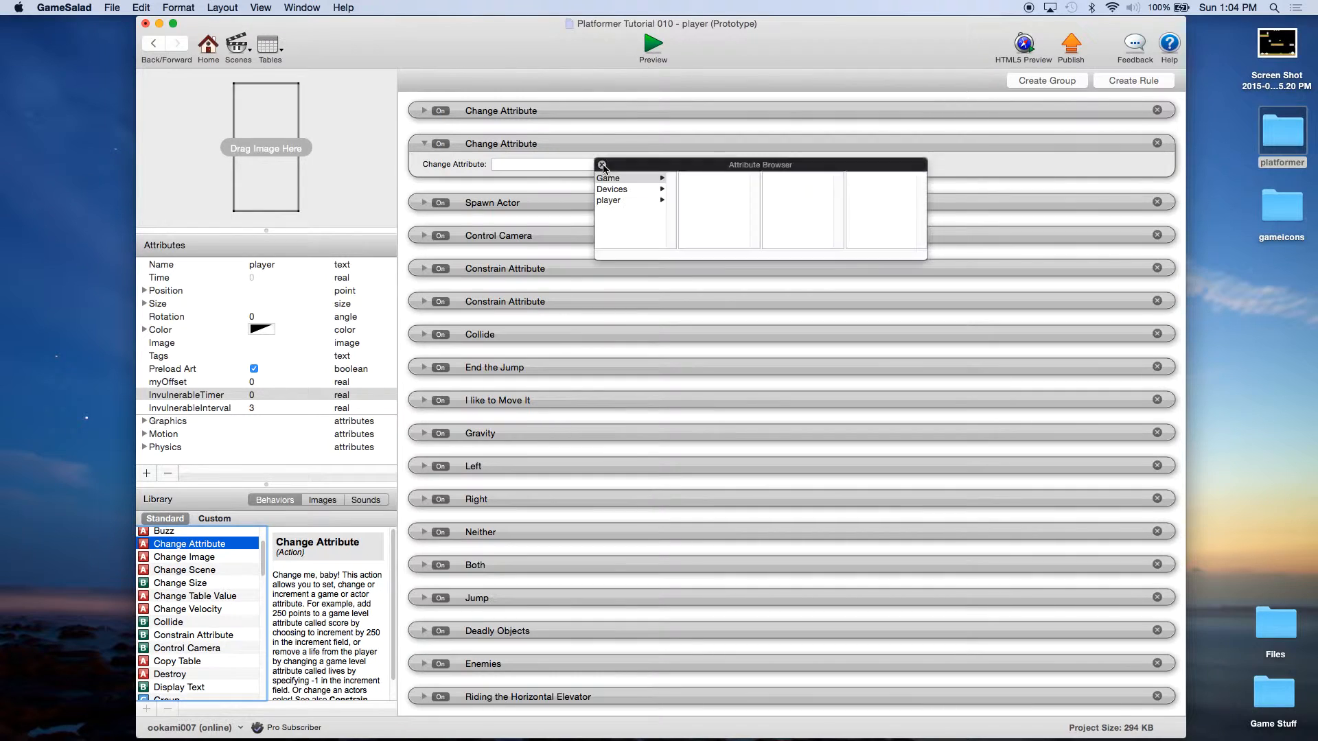
click(616, 199)
scroll(699, 208, down, 5)
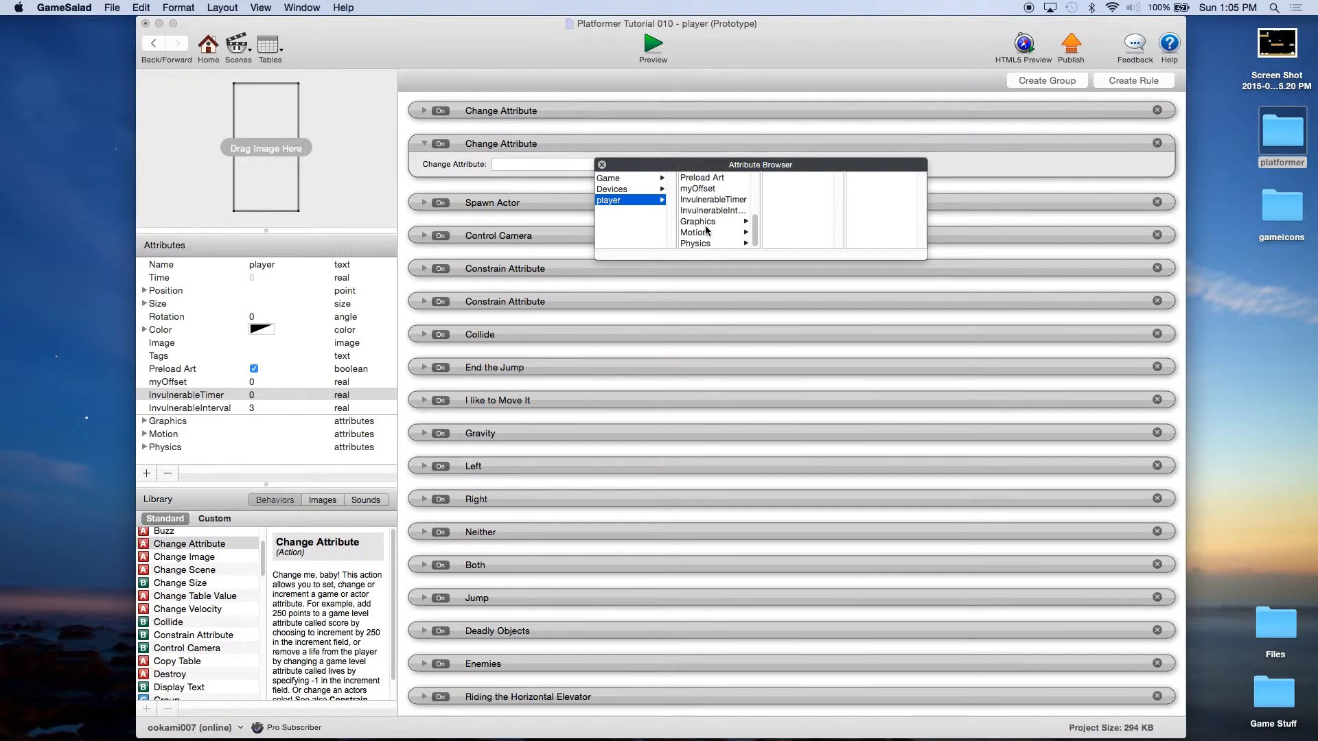
double_click(718, 199)
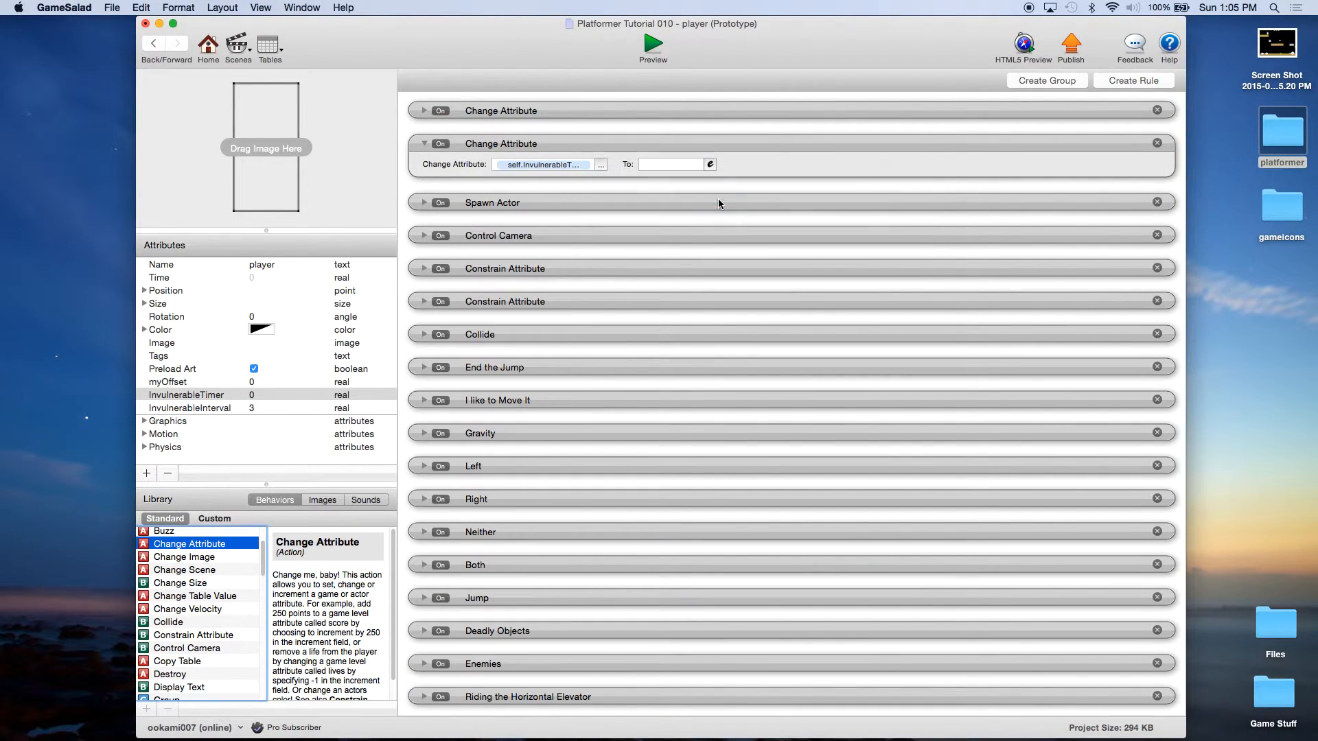
Step: Set its value to the expression self.Time + self.InvulnerableInterval
click(711, 164)
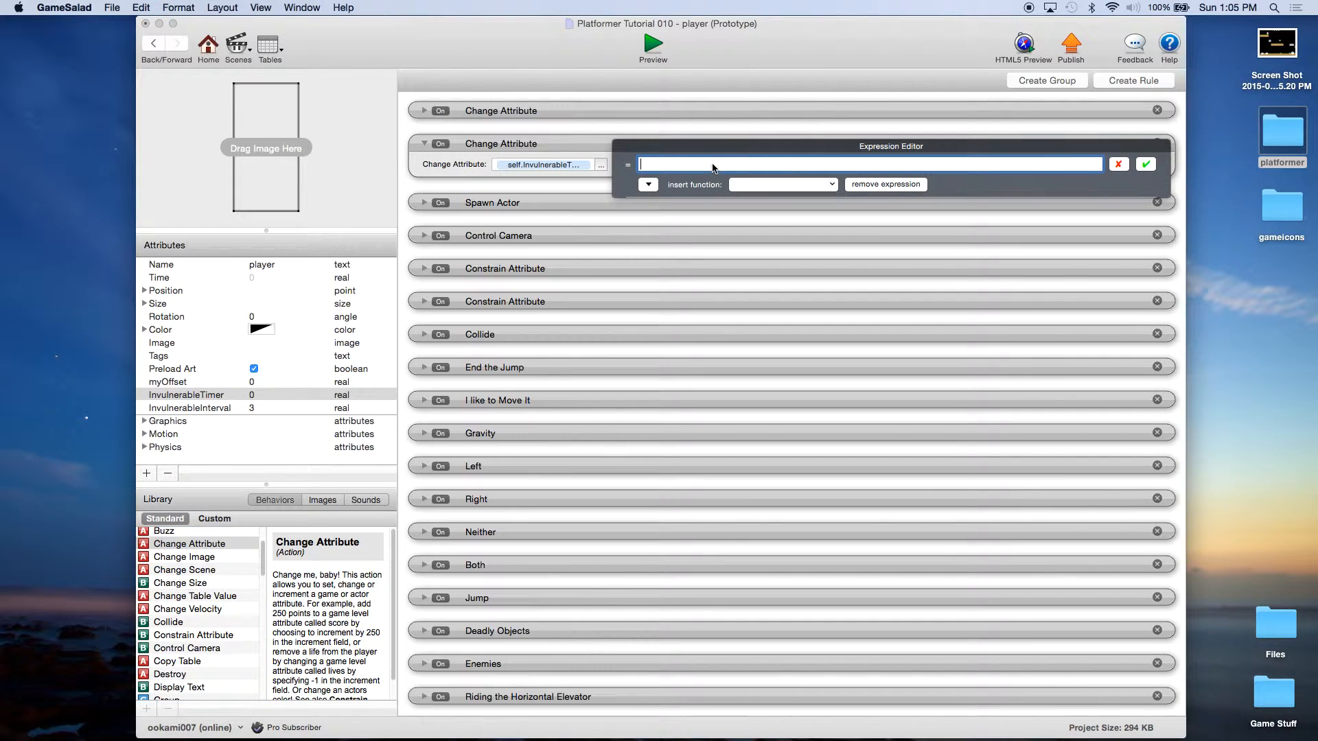
click(648, 184)
click(657, 225)
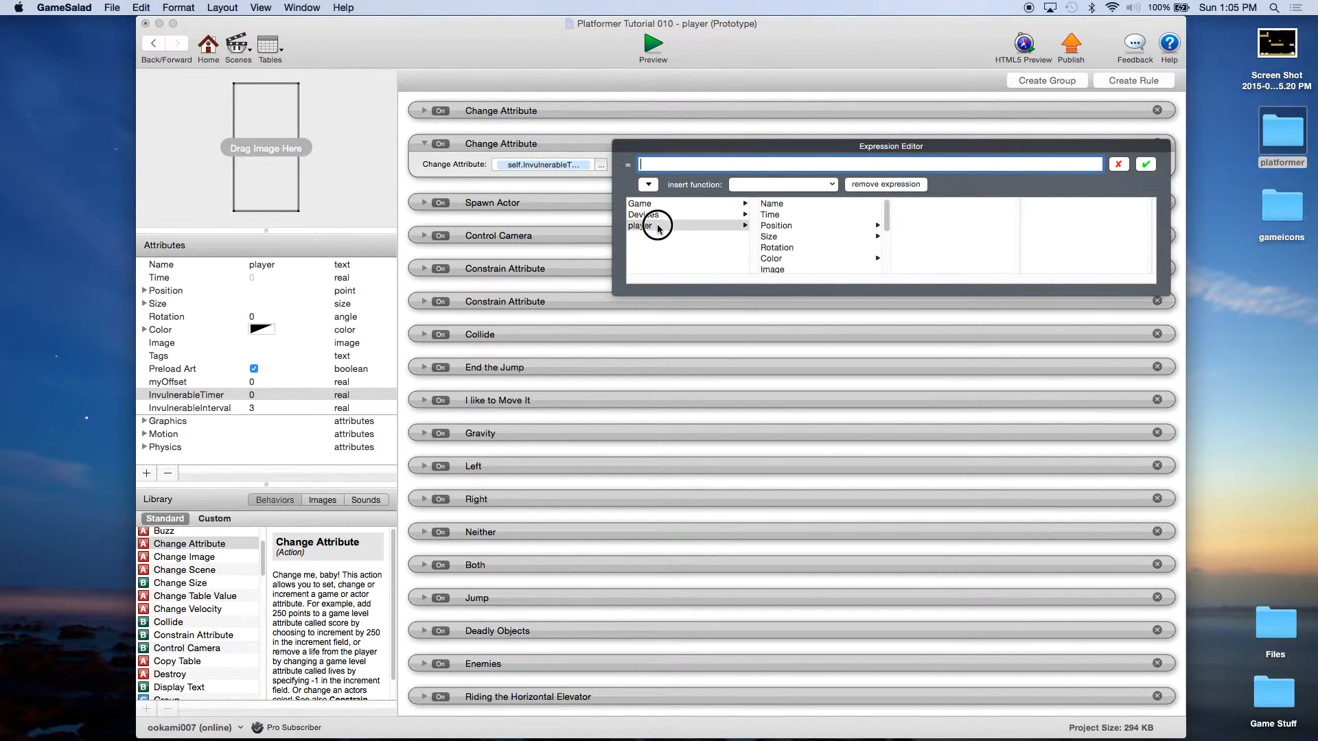
double_click(770, 215)
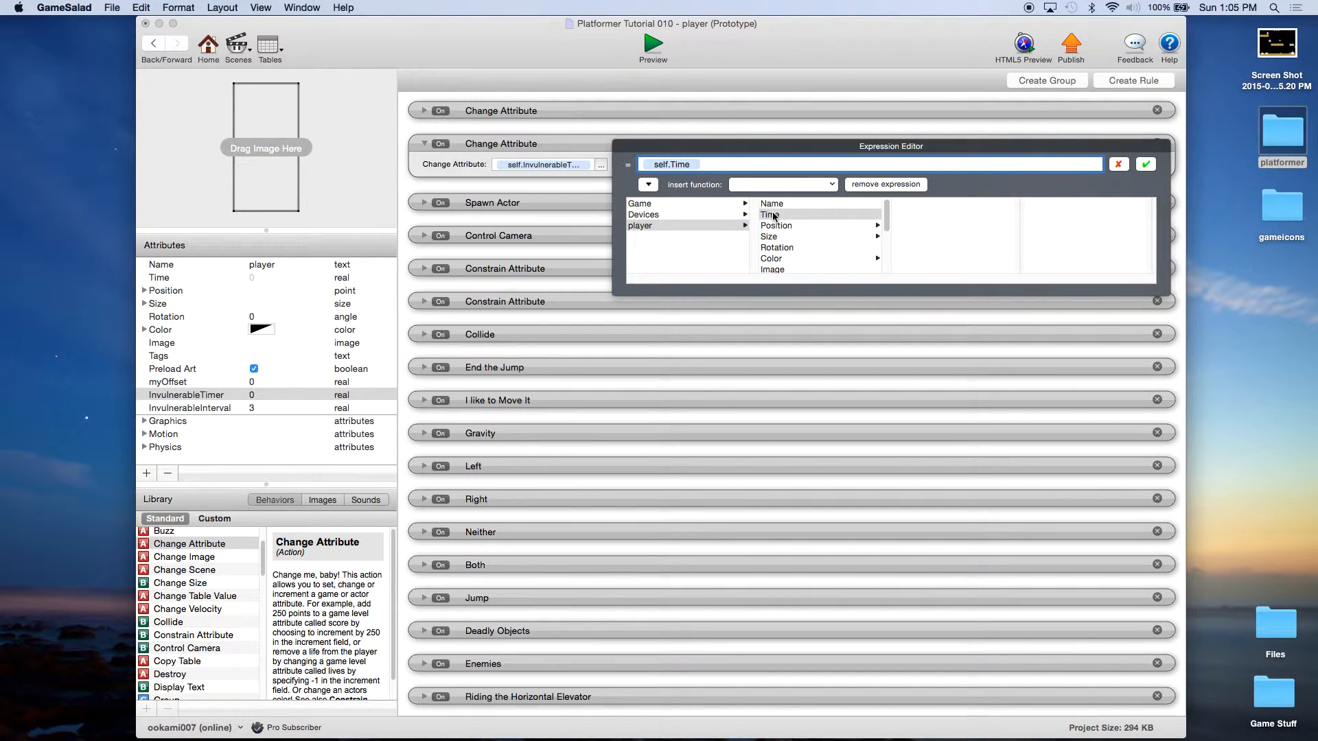
text(+)
scroll(793, 248, down, 3)
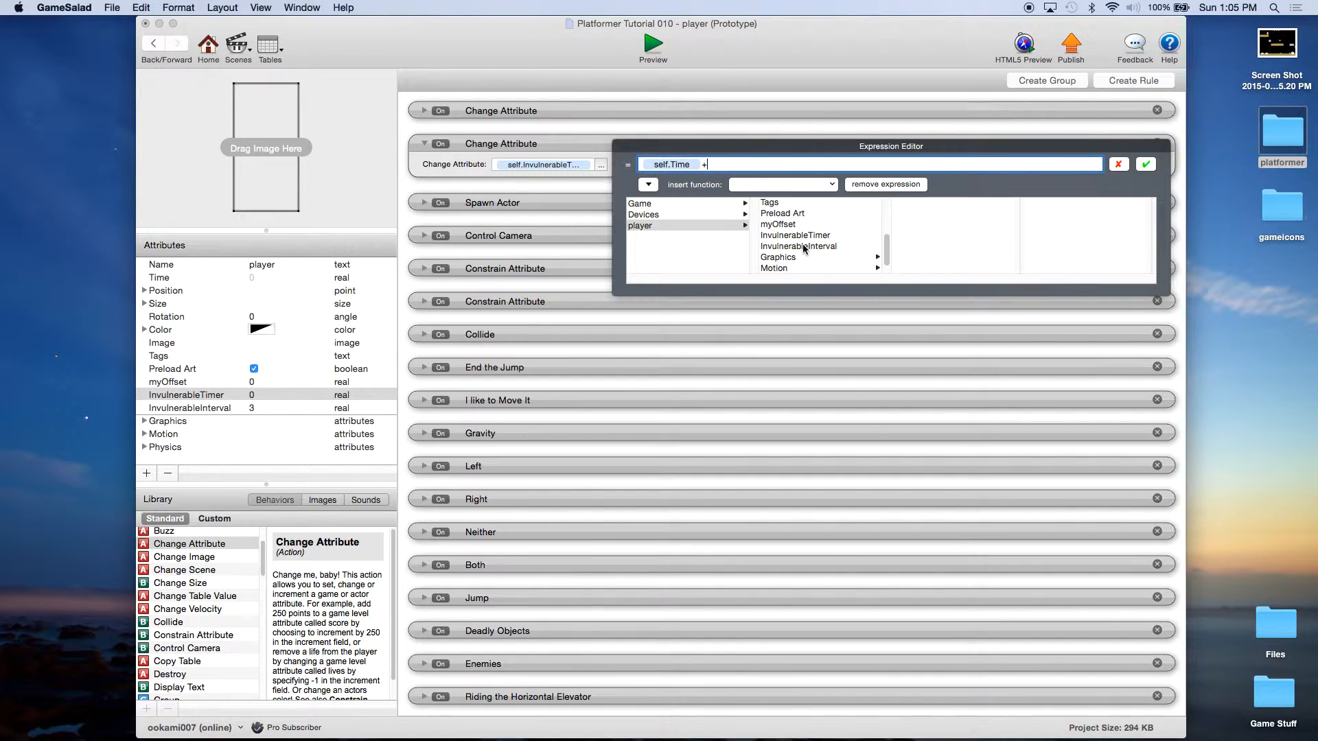
click(803, 247)
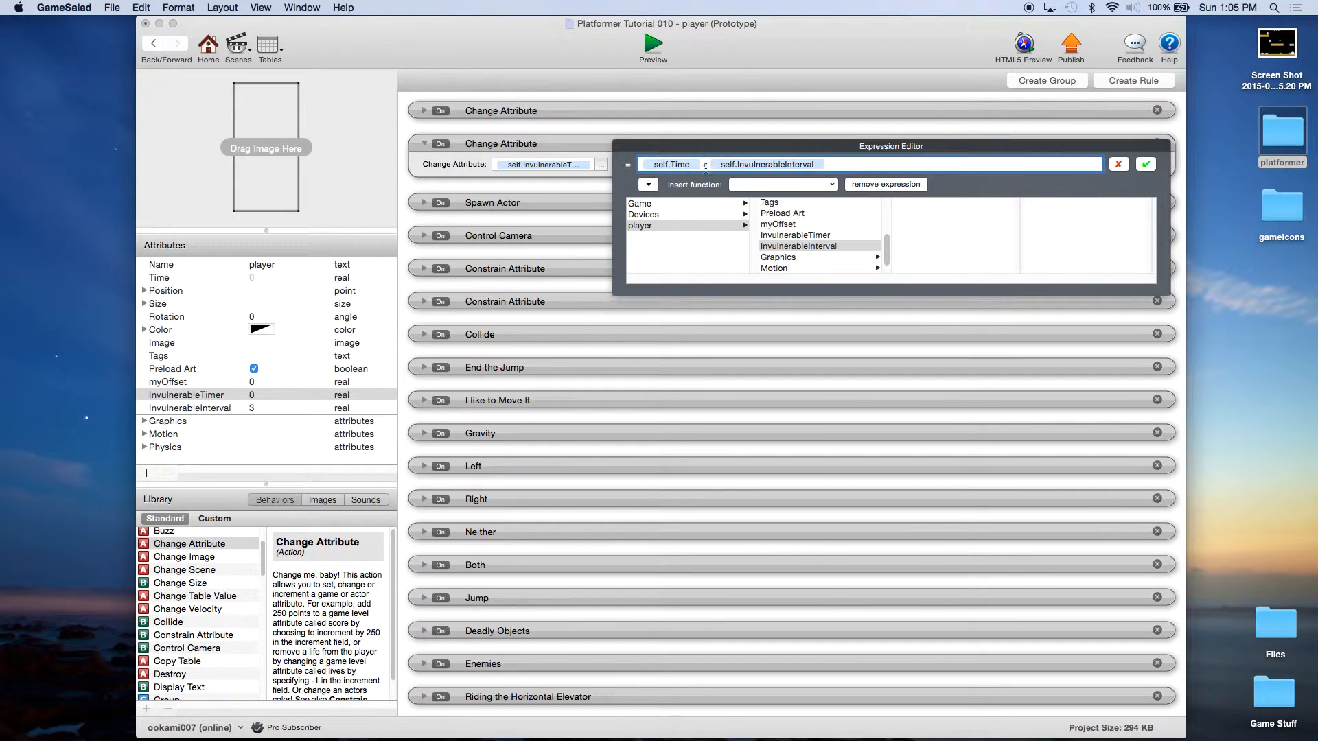
click(1146, 164)
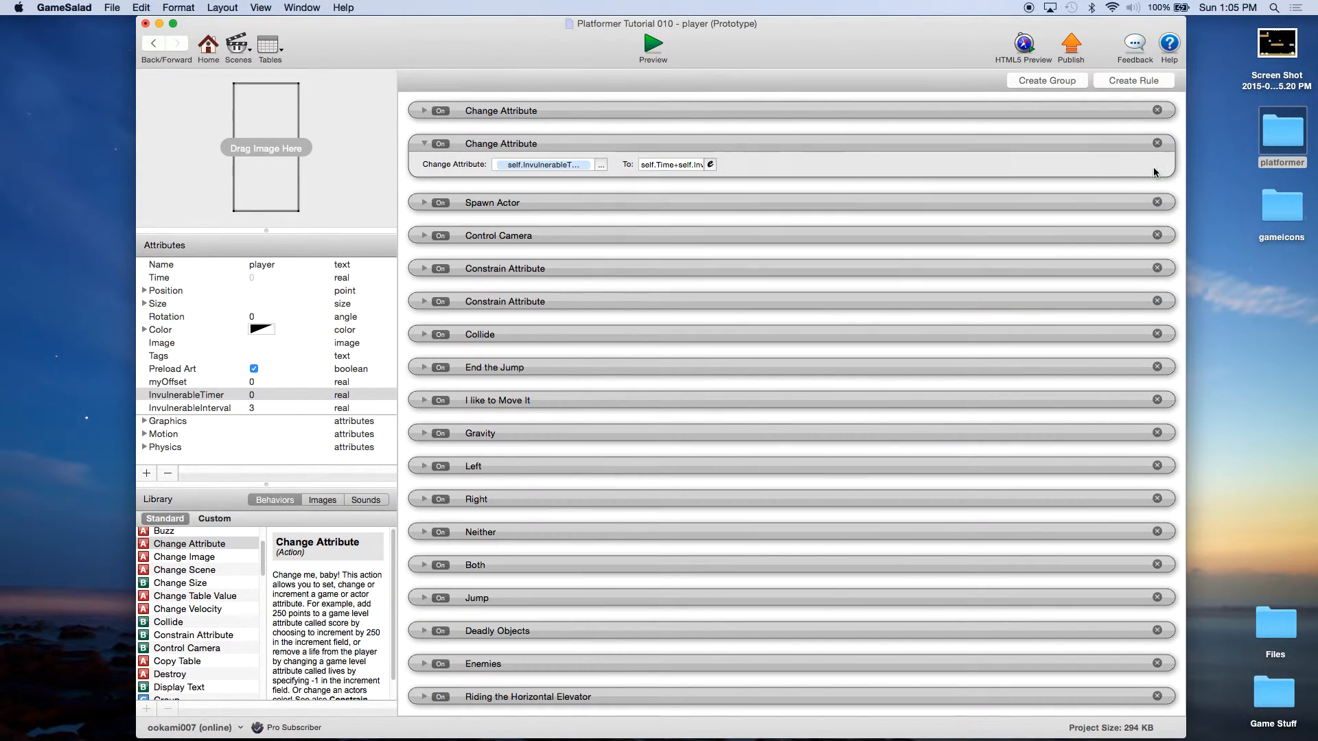
click(425, 144)
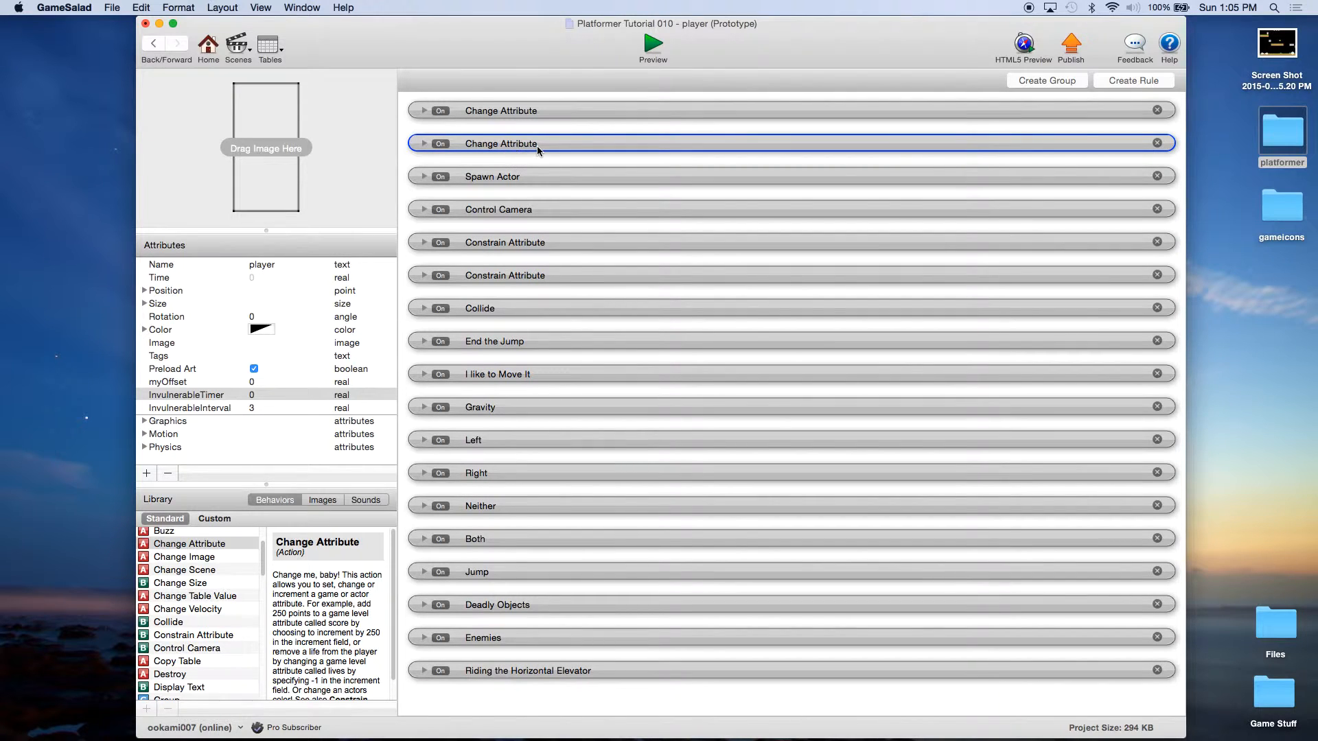
Step: Add a third Change Attribute below the timer one that sets game.Invulnerable to true
drag(206, 543, 516, 172)
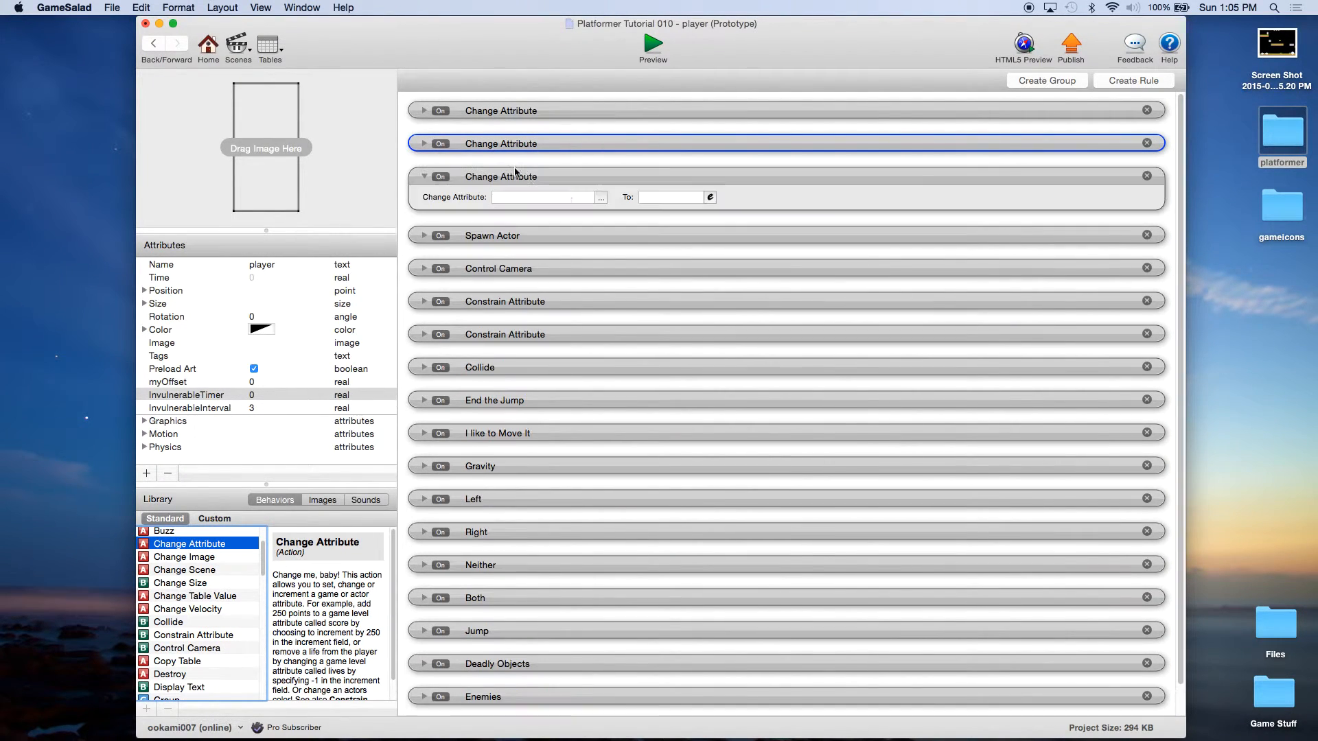
click(601, 197)
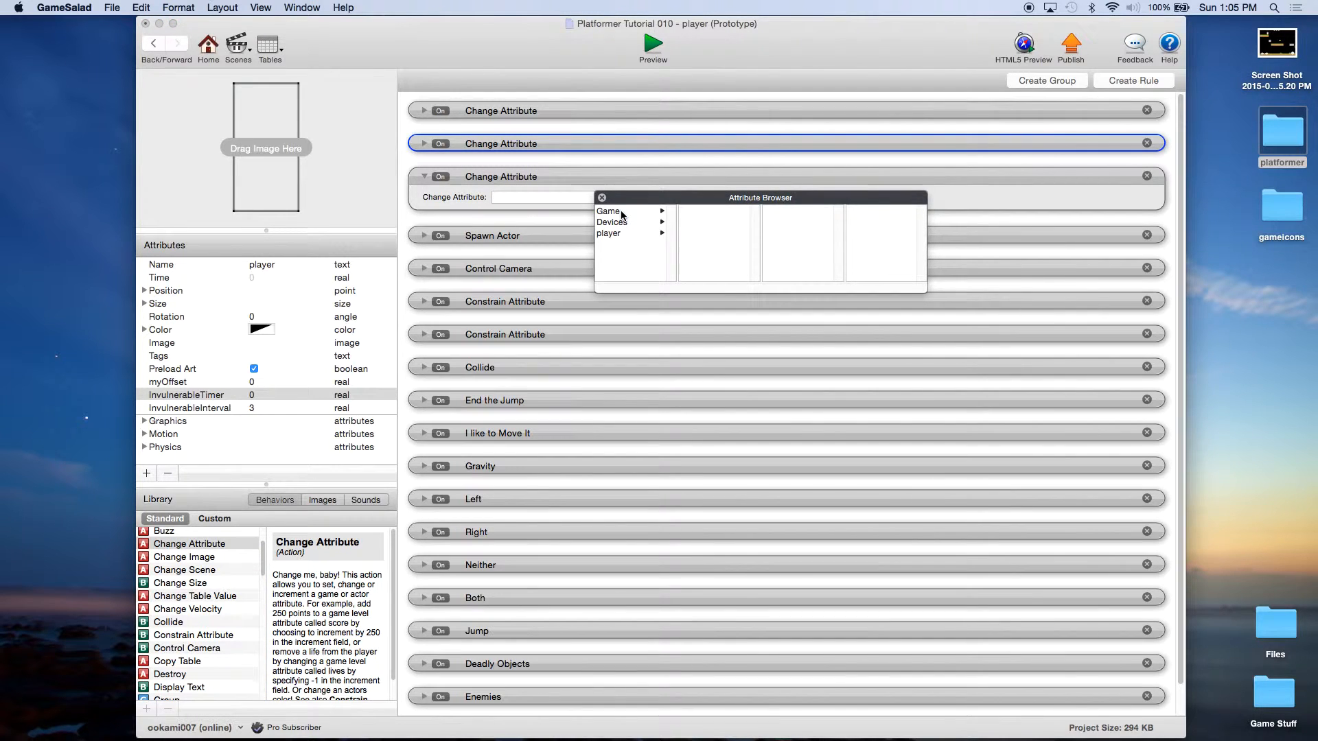
click(620, 212)
scroll(727, 237, down, 8)
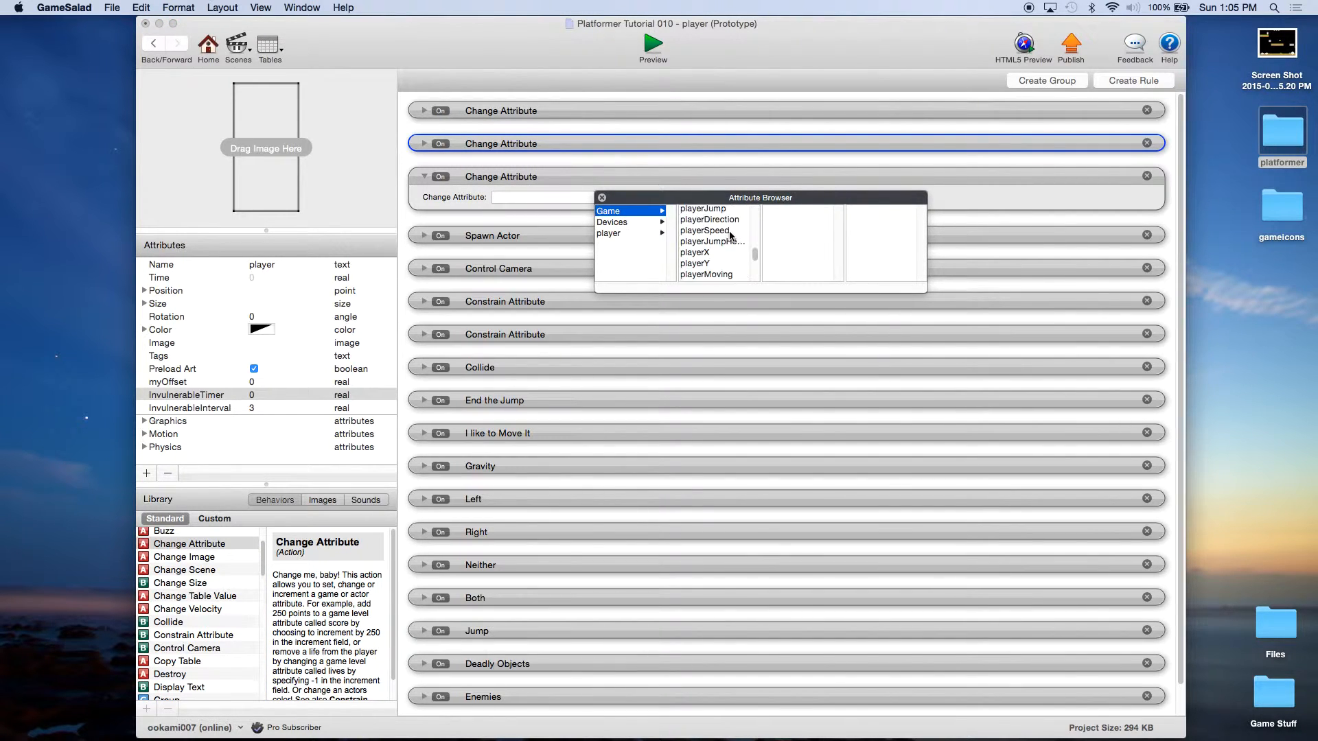
click(705, 266)
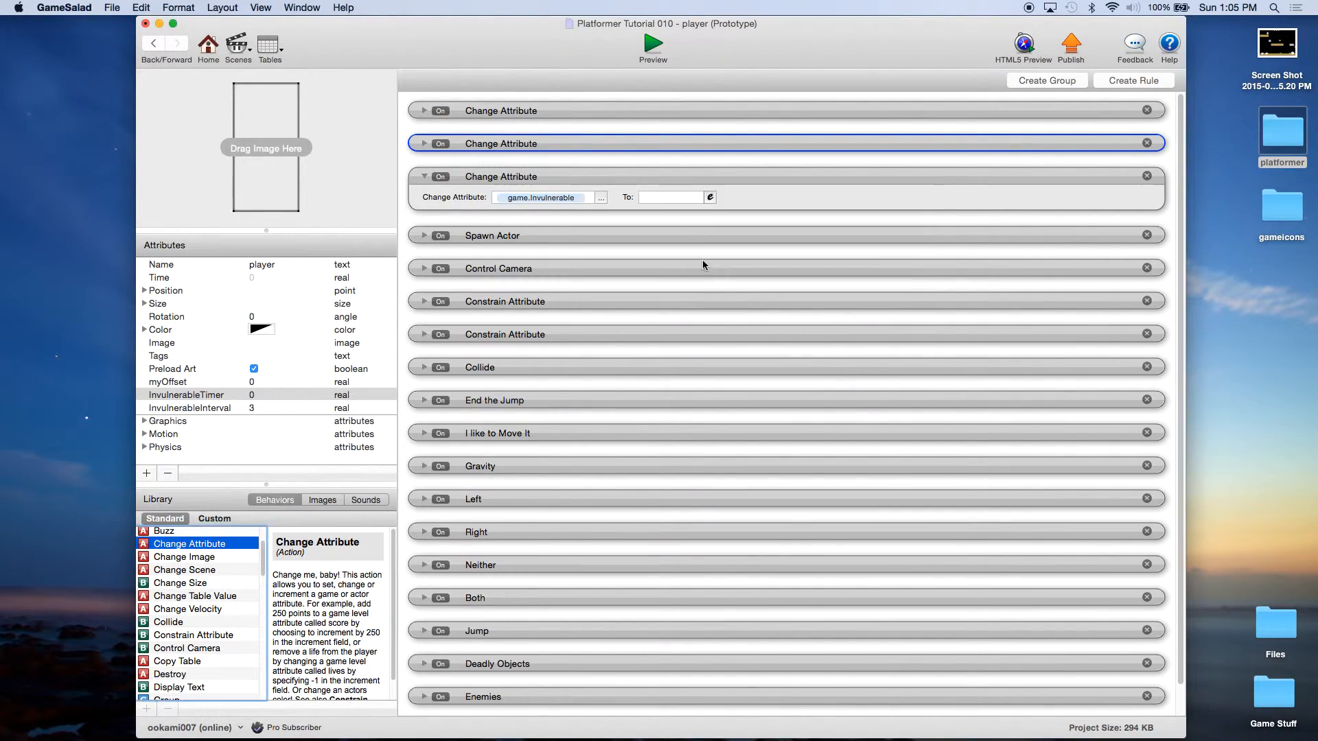
click(668, 200)
text(true)
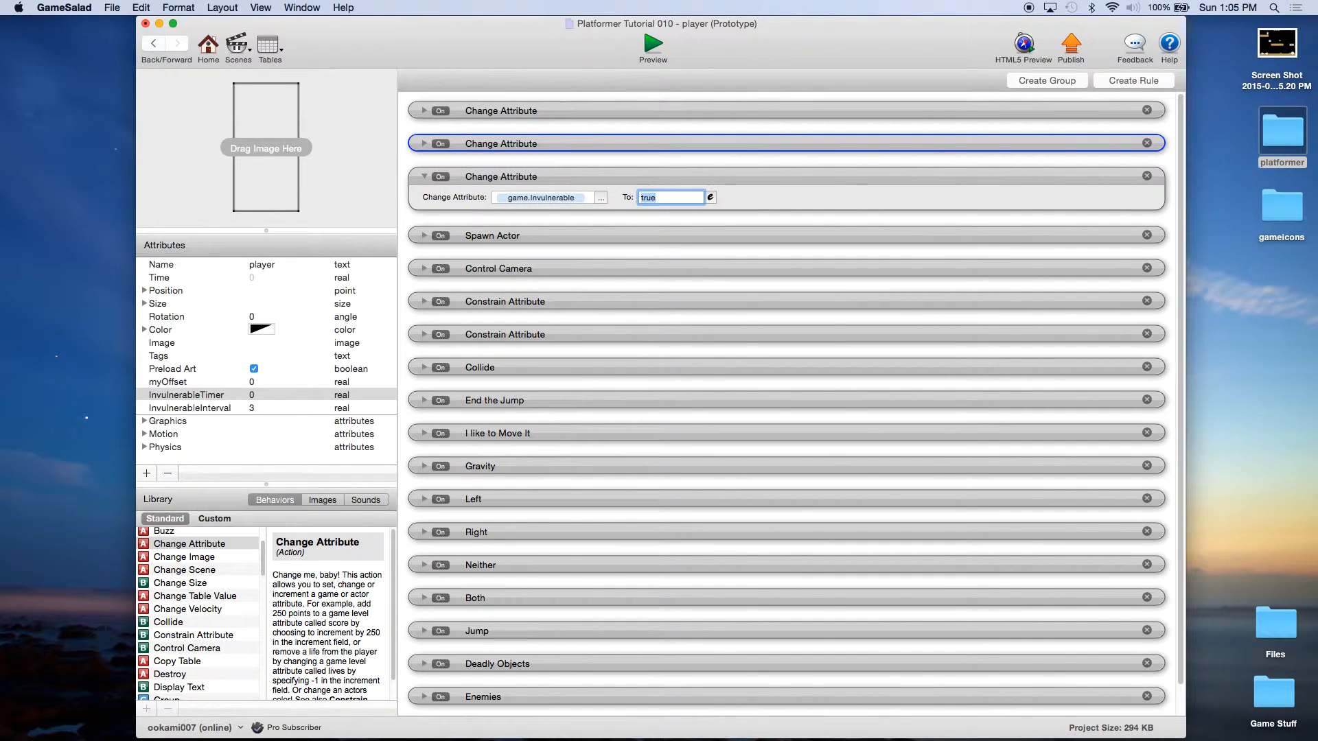
click(748, 175)
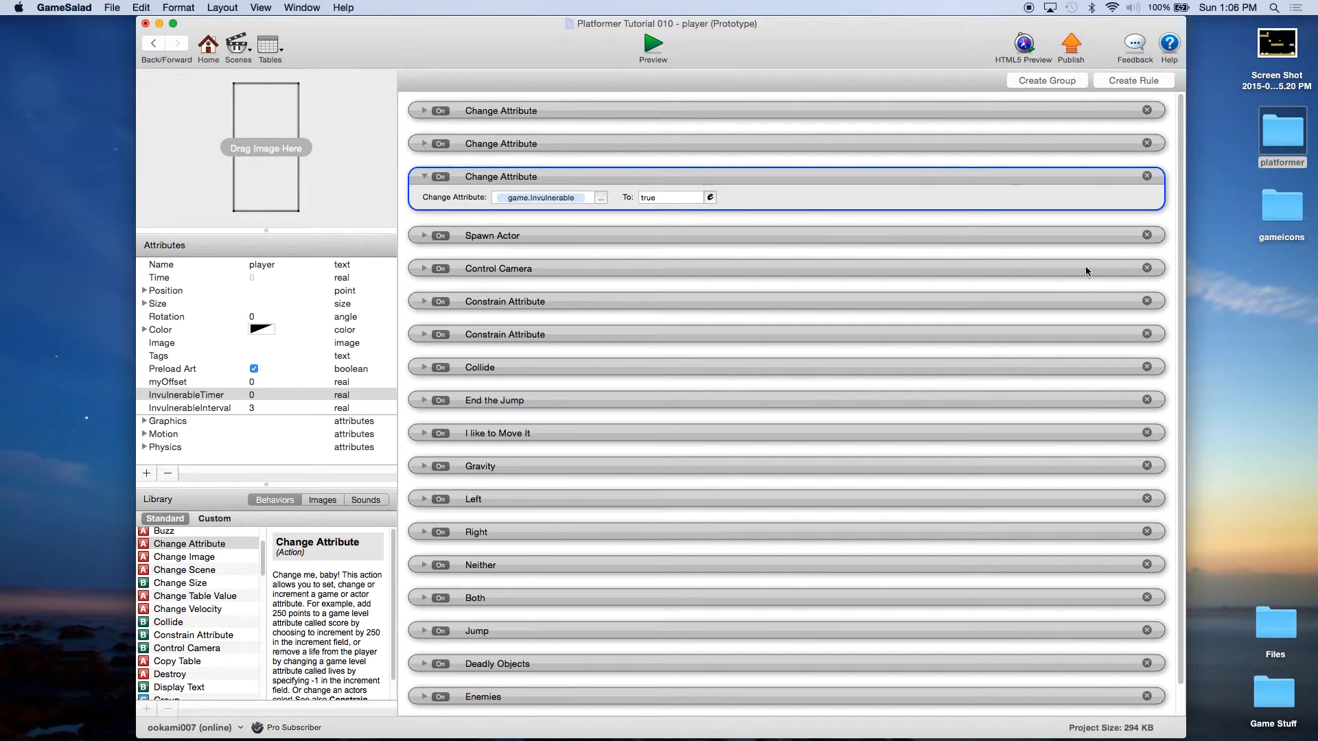
drag(1182, 349, 1183, 429)
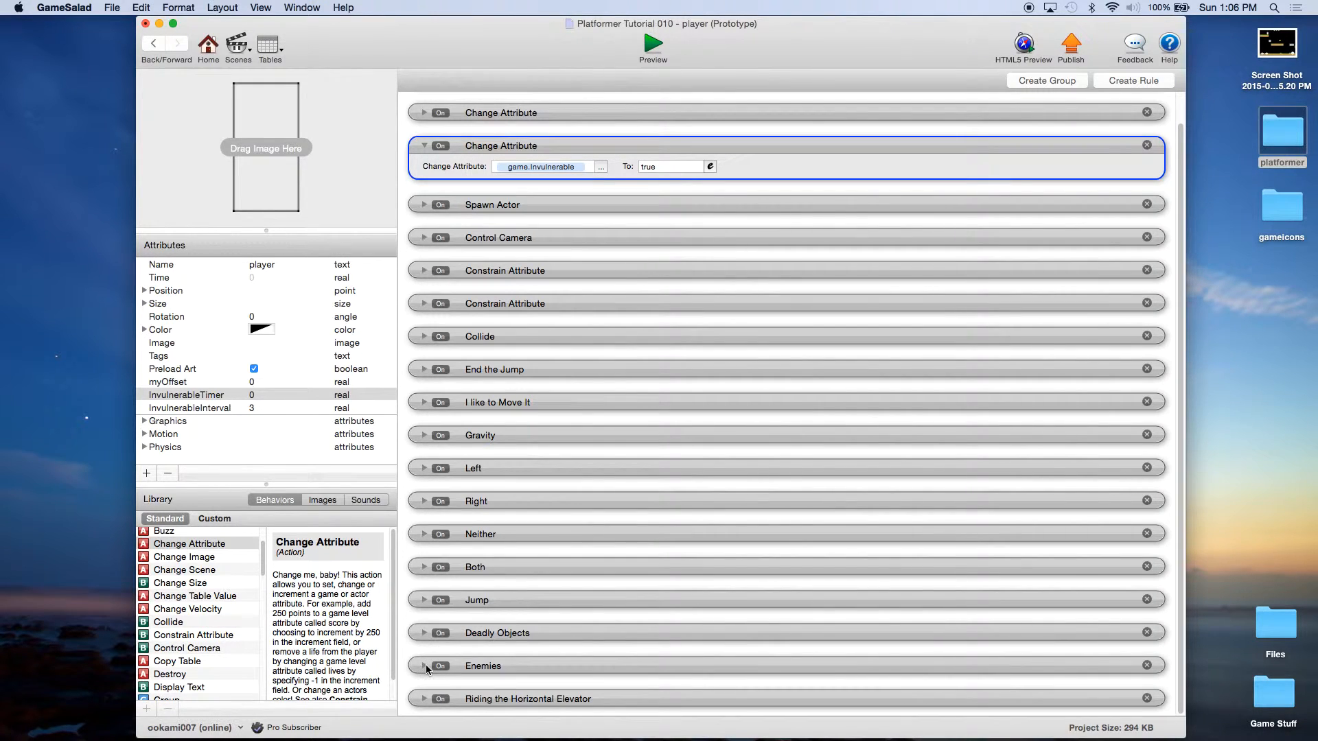
Step: Expand the Enemies rule and add a second, attribute-type condition
click(483, 635)
click(480, 665)
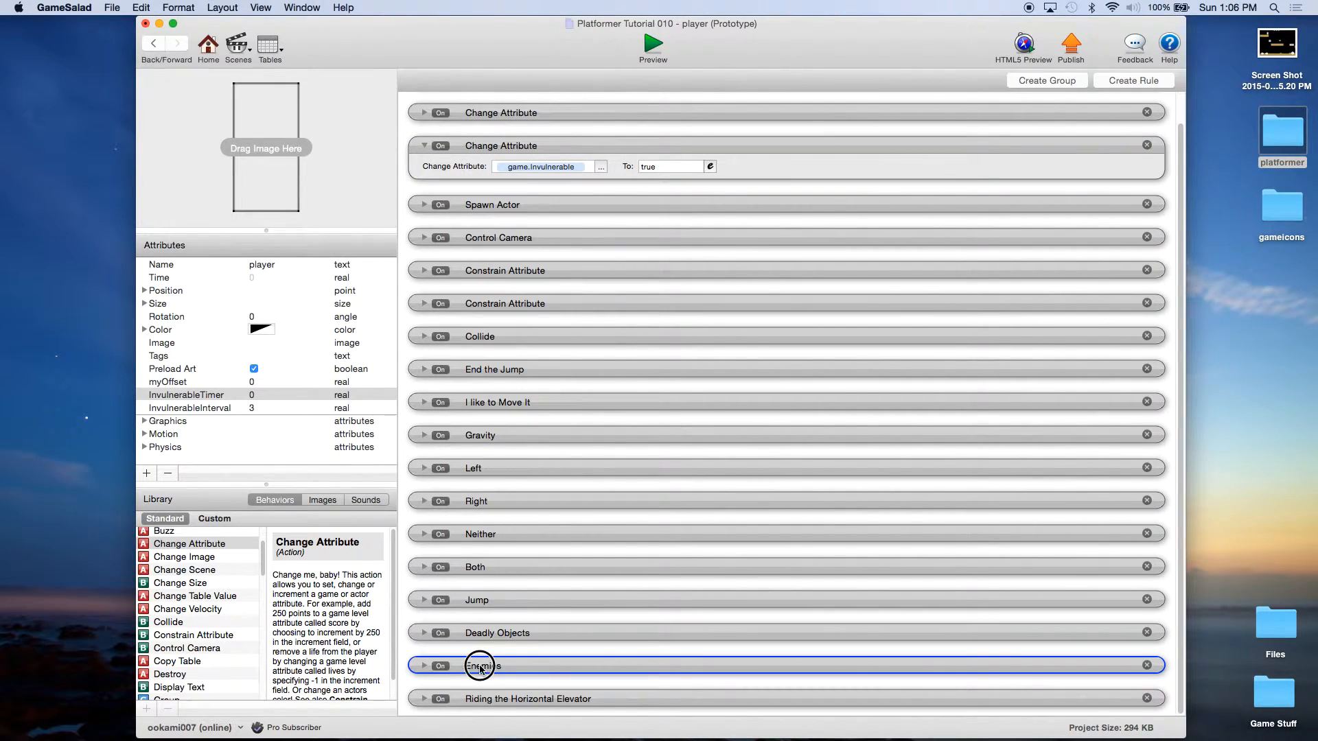
click(424, 667)
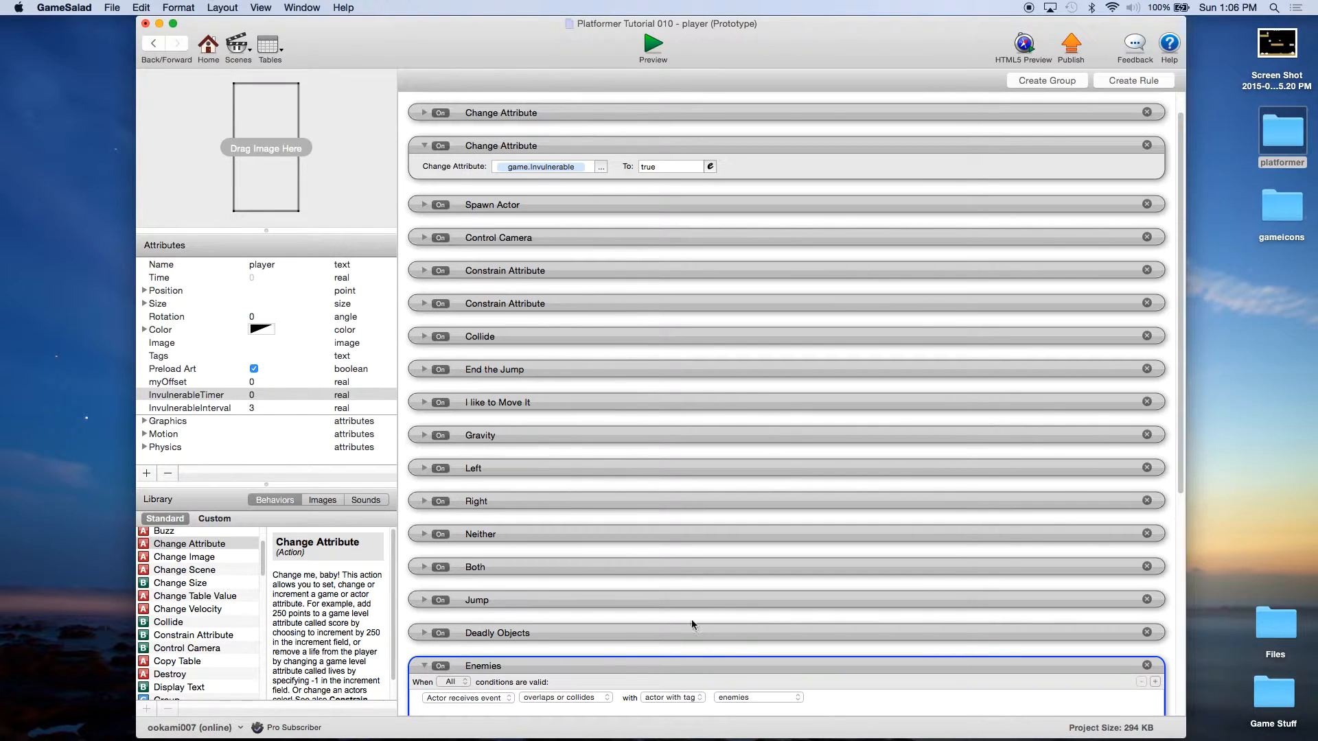
scroll(750, 595, down, 3)
scroll(751, 591, down, 5)
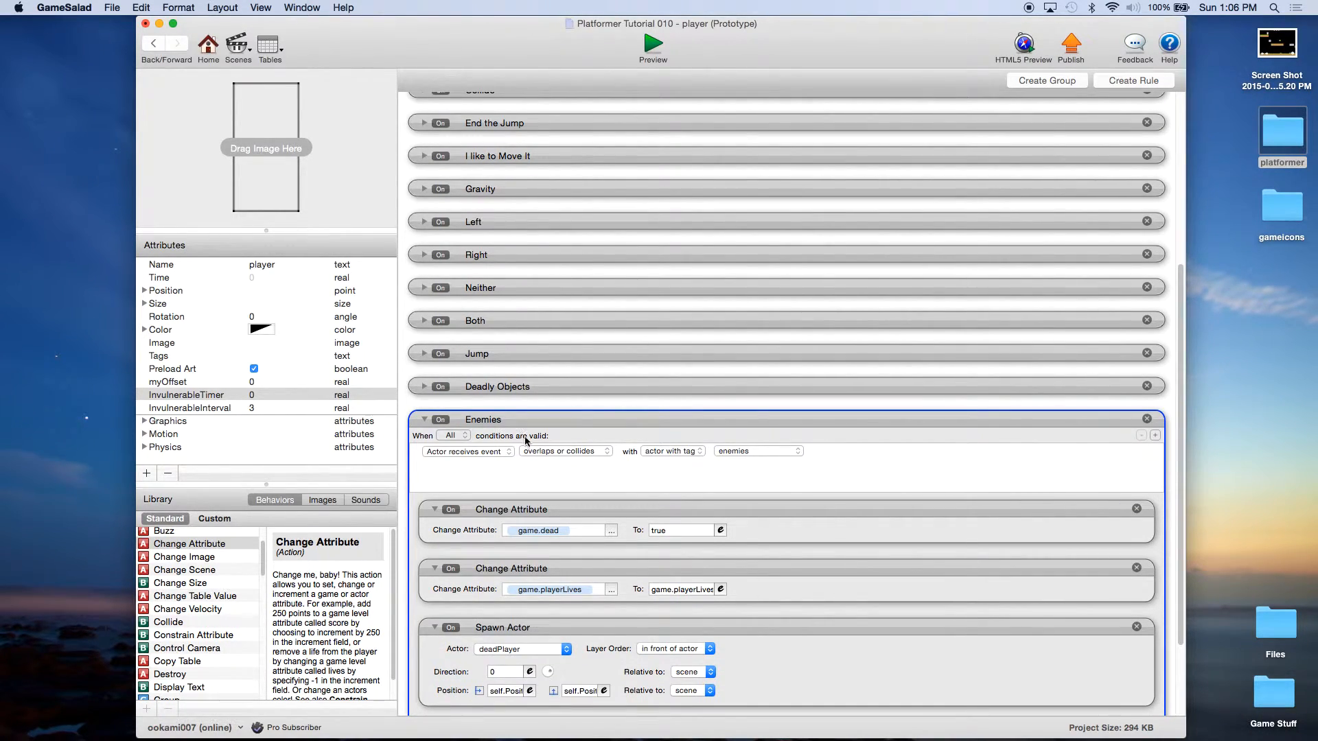
click(1155, 436)
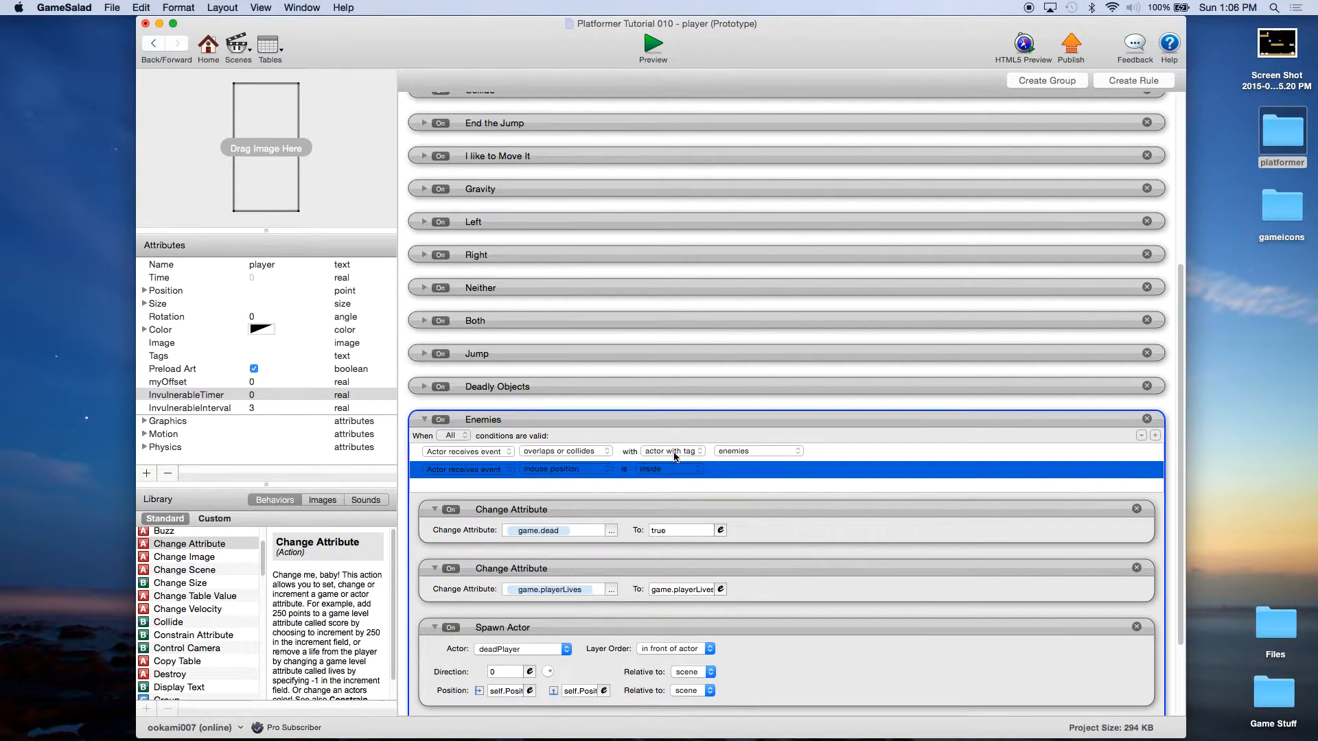
click(475, 469)
click(463, 480)
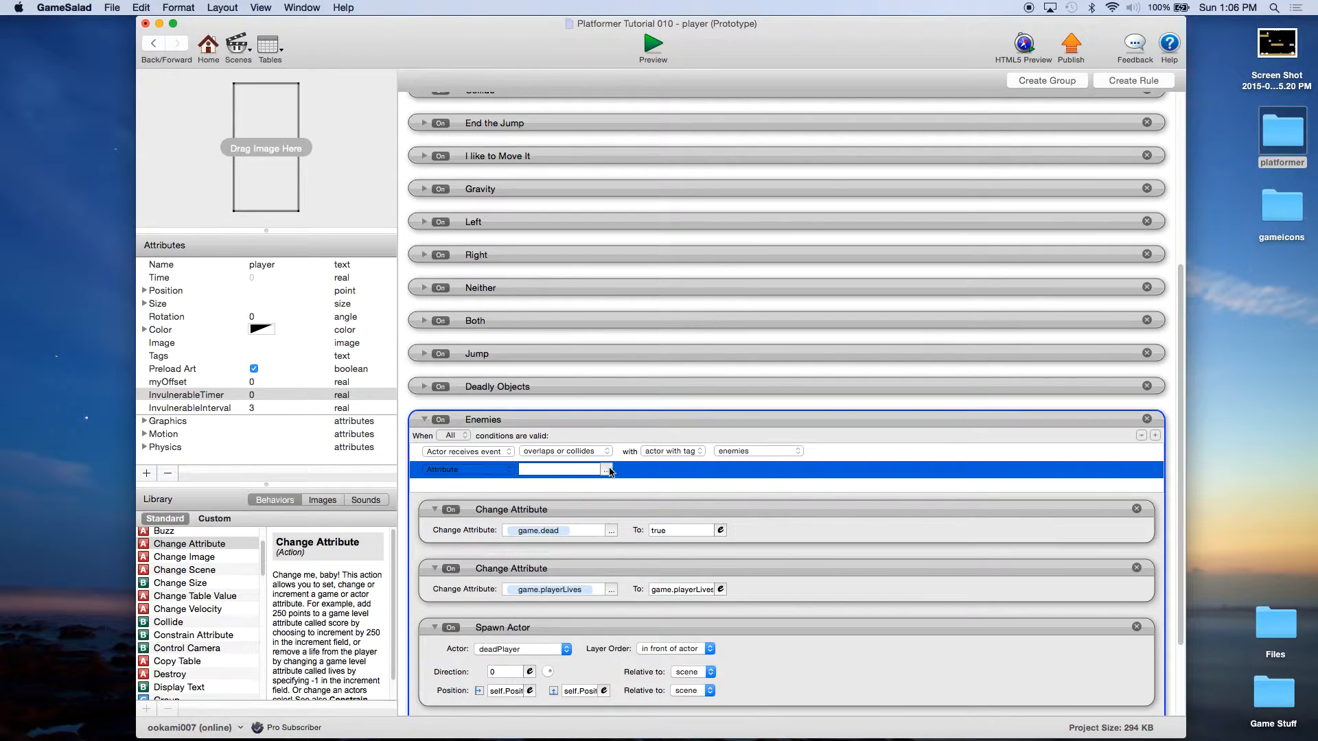
Step: Make the new condition require game.Invulnerable to be false, then collapse the rule
click(608, 470)
click(624, 484)
scroll(706, 510, down, 5)
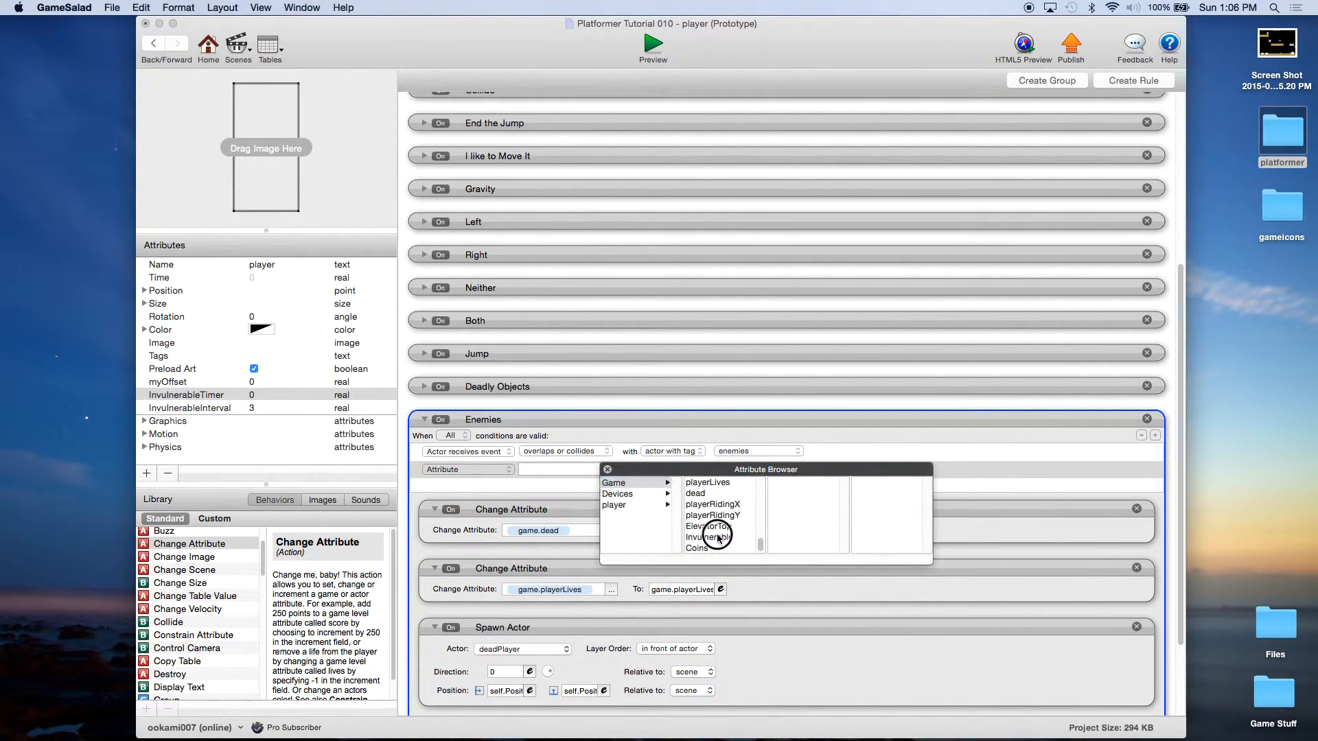
click(710, 534)
click(669, 472)
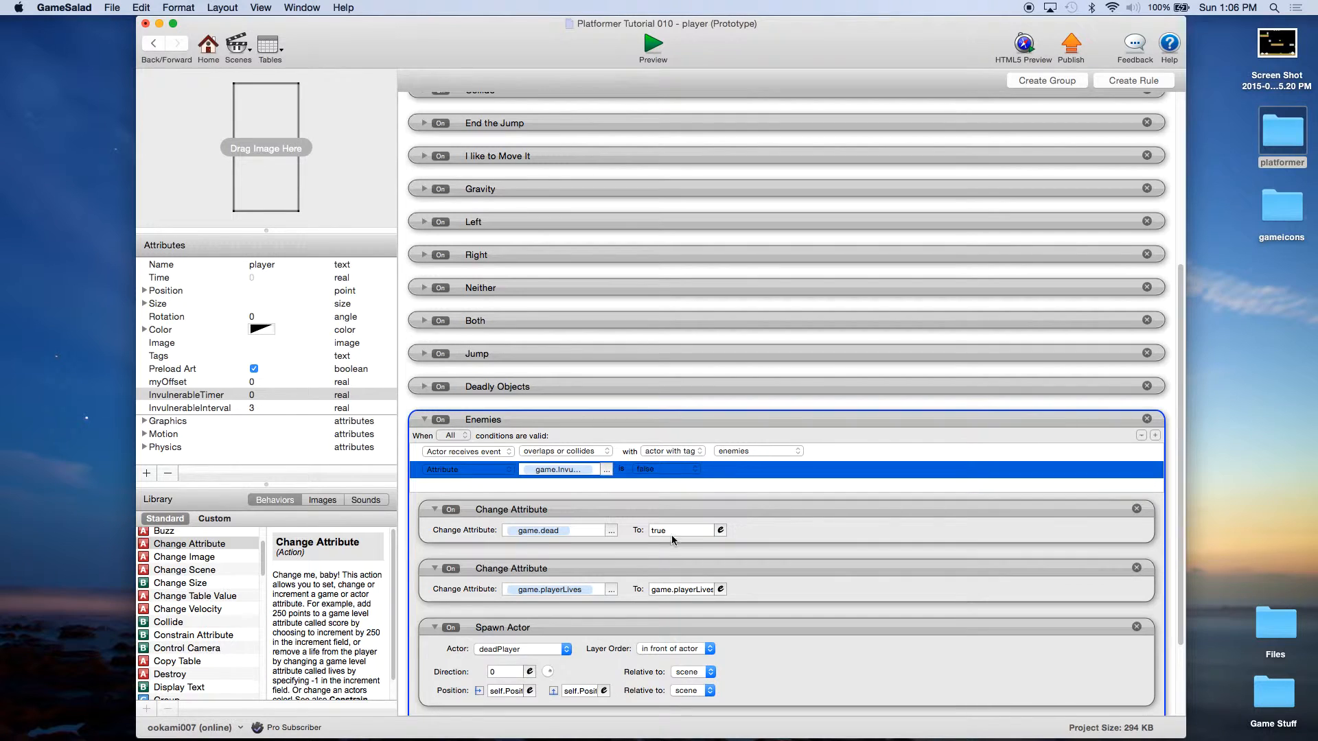
click(542, 594)
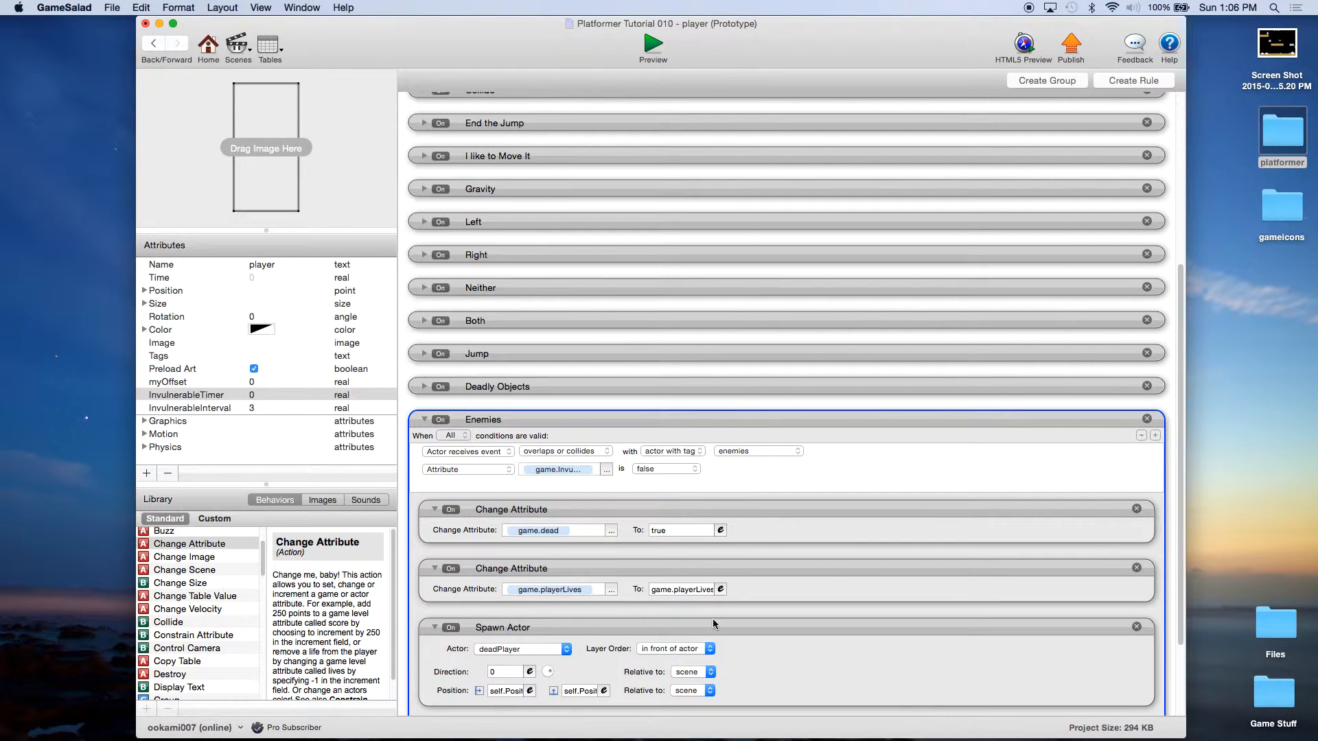
click(424, 420)
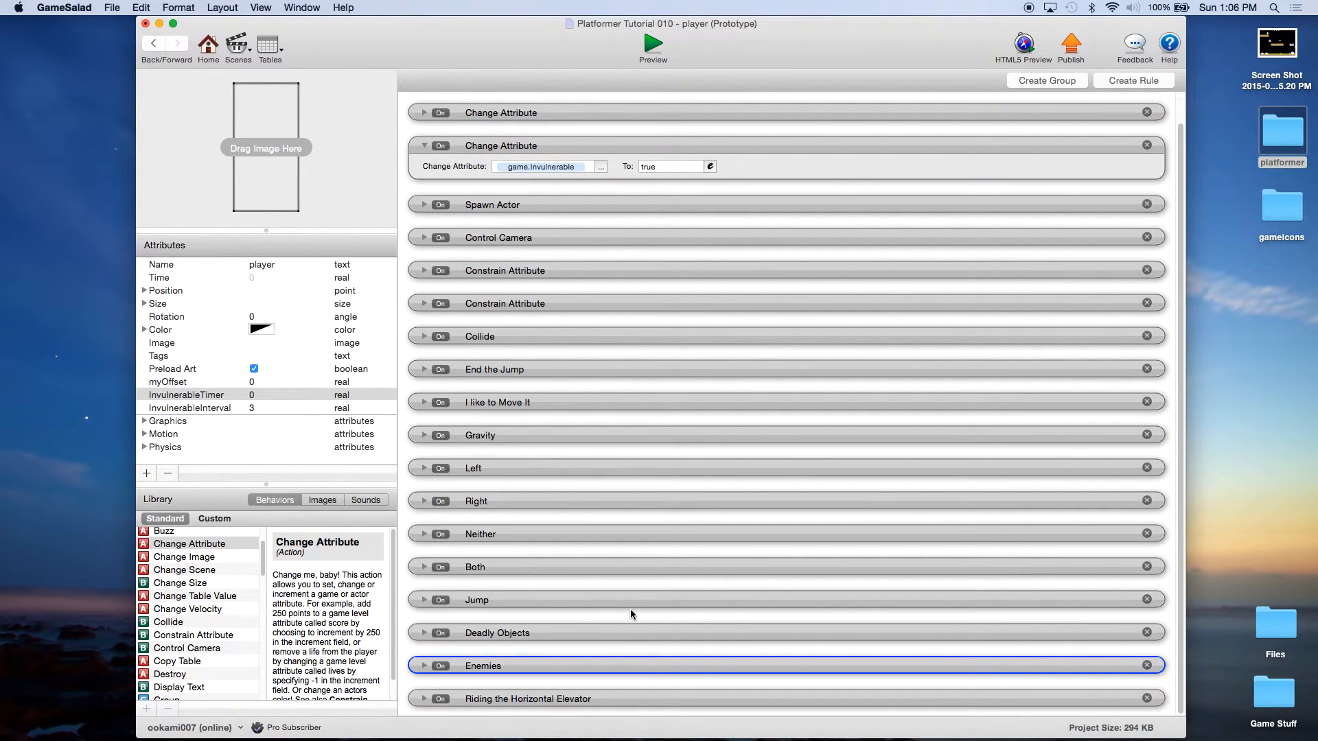
Step: Create a new empty rule on the player with an attribute-type condition
click(1171, 498)
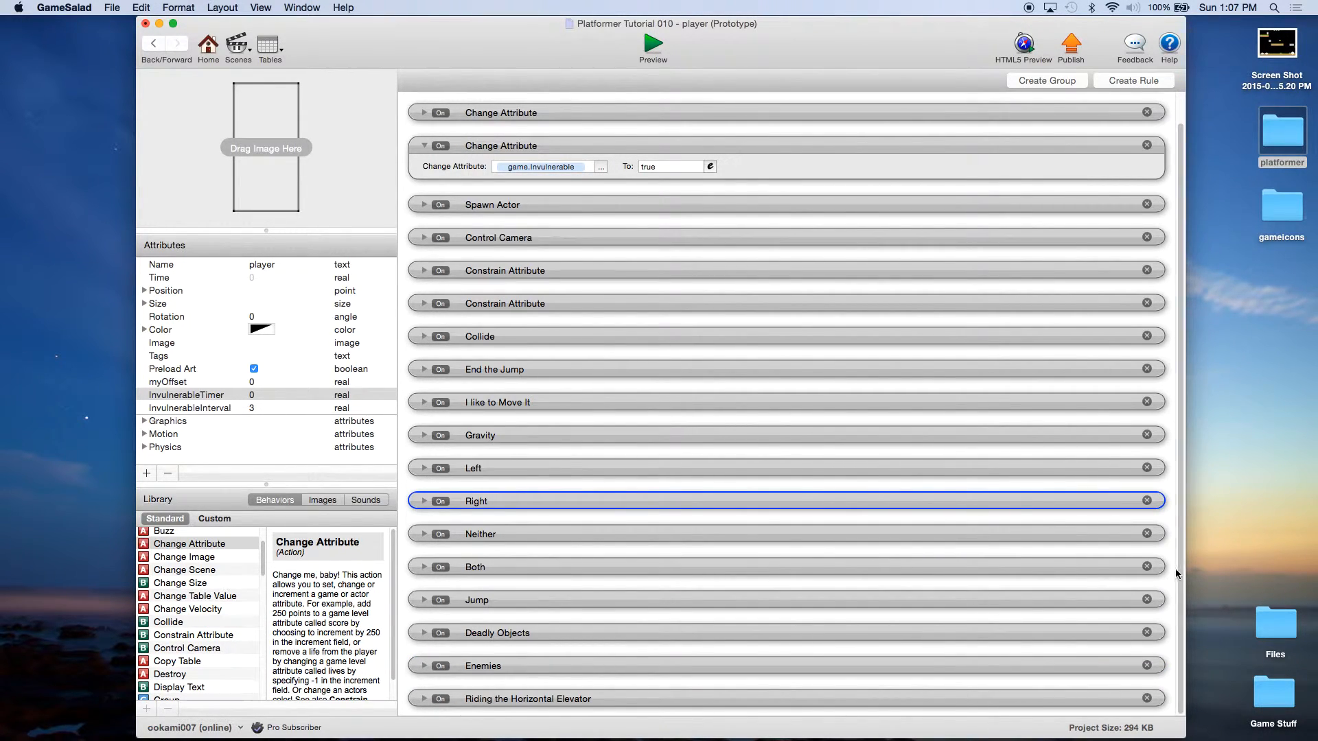
click(1166, 687)
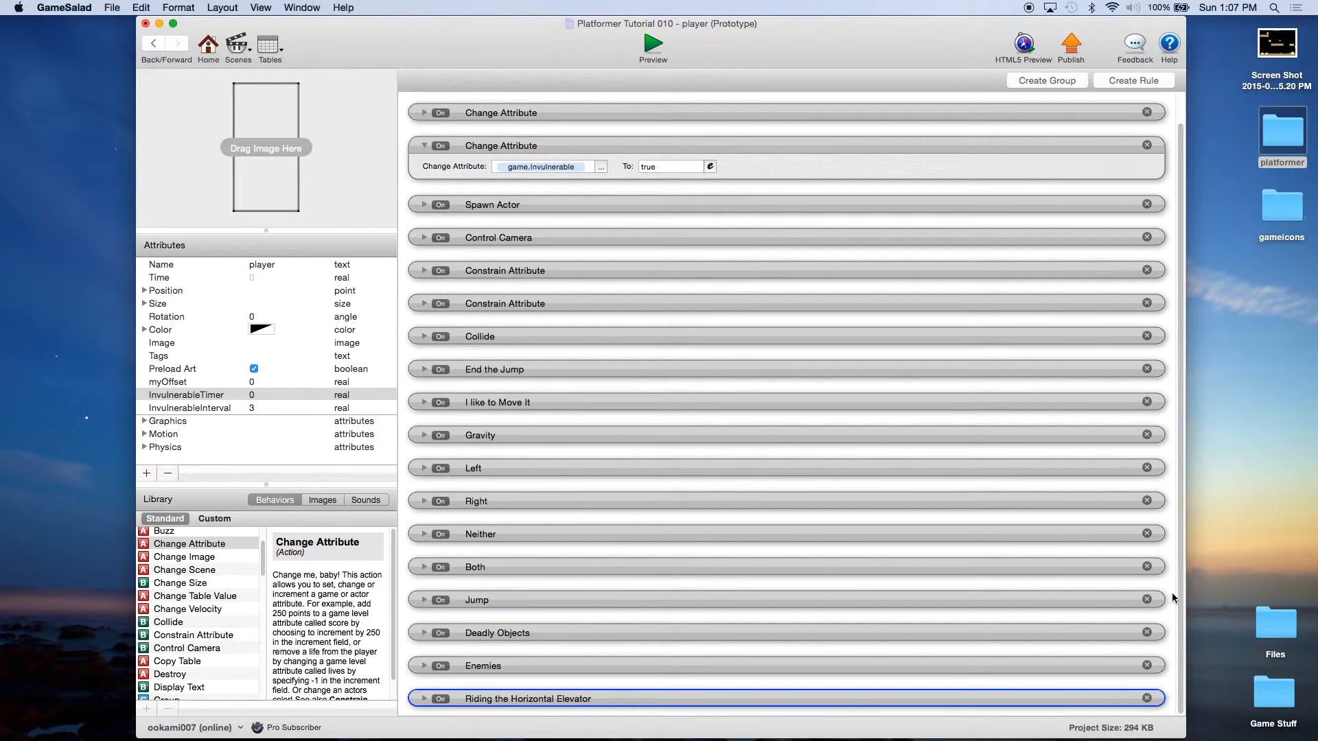
click(523, 147)
click(565, 98)
click(1123, 84)
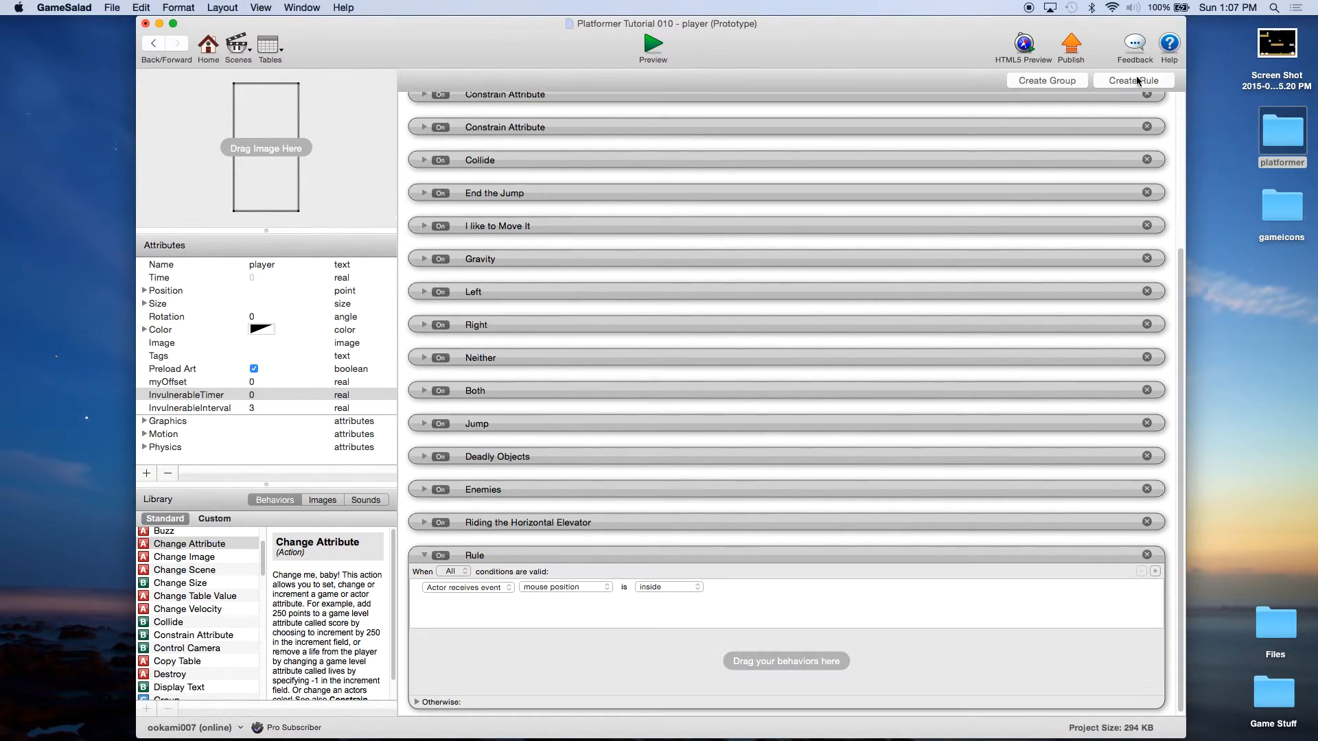
click(485, 589)
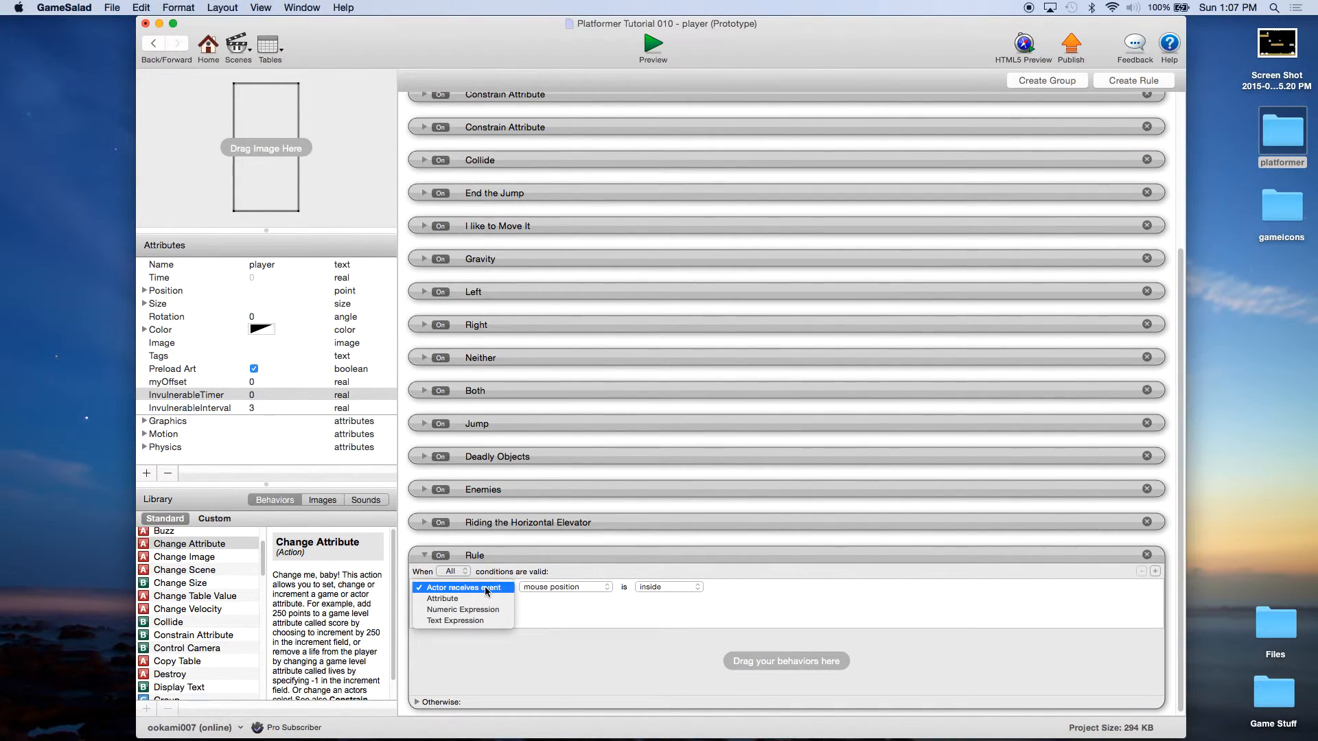
click(483, 597)
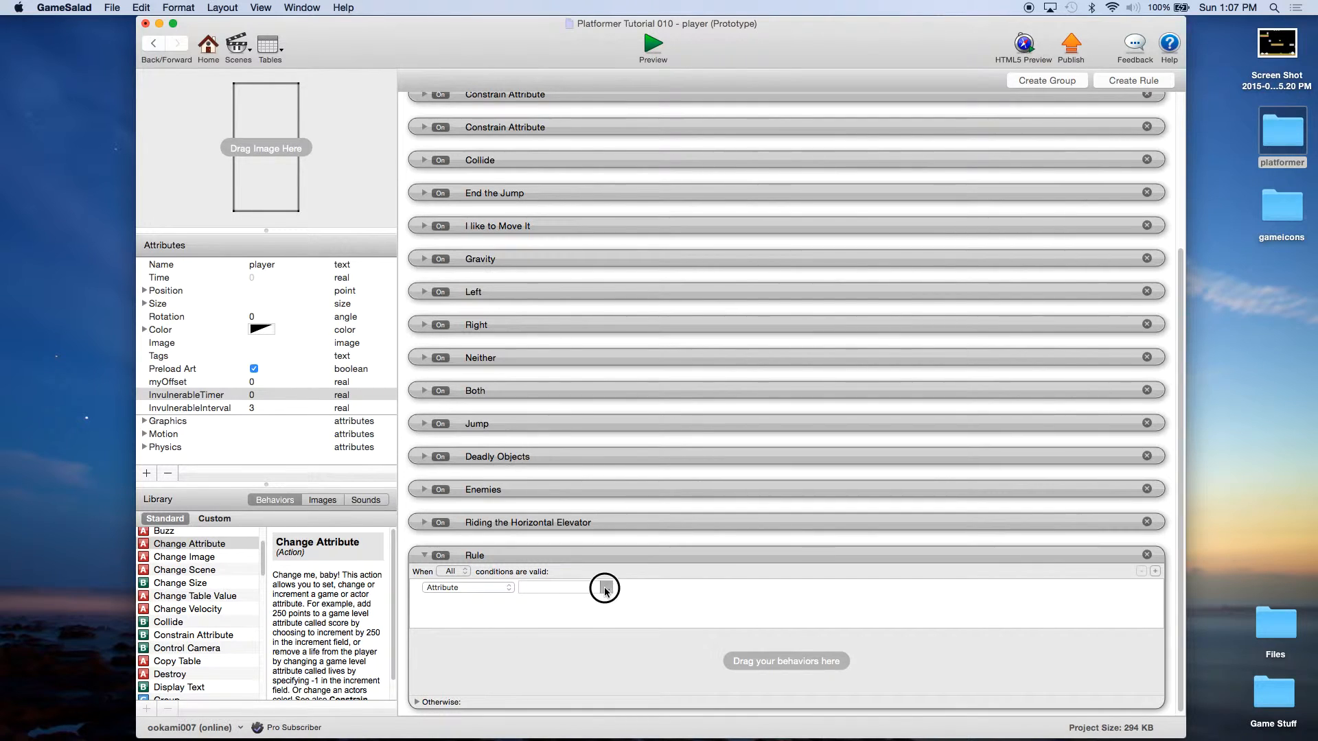
Step: Set the condition to test self.InvulnerableTimer using less than
click(606, 589)
click(618, 623)
scroll(712, 633, down, 5)
double_click(719, 623)
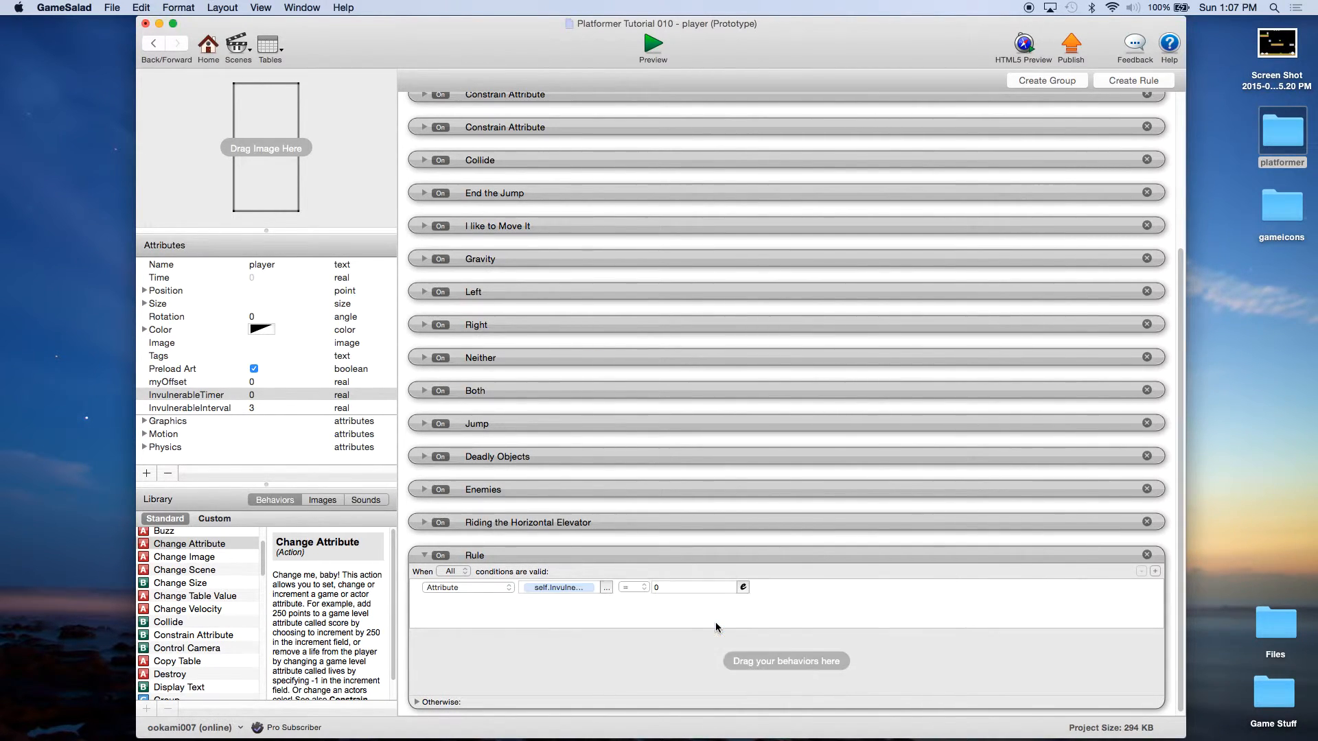
click(633, 588)
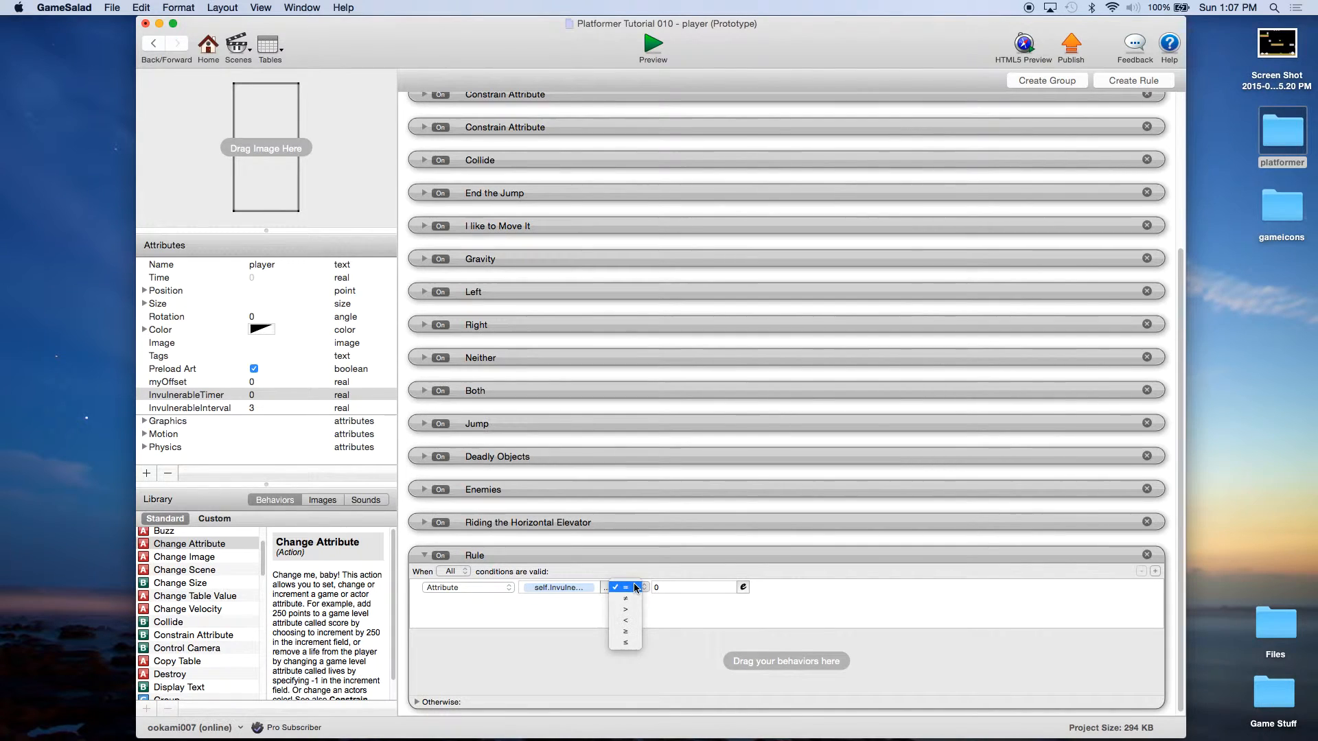
click(628, 620)
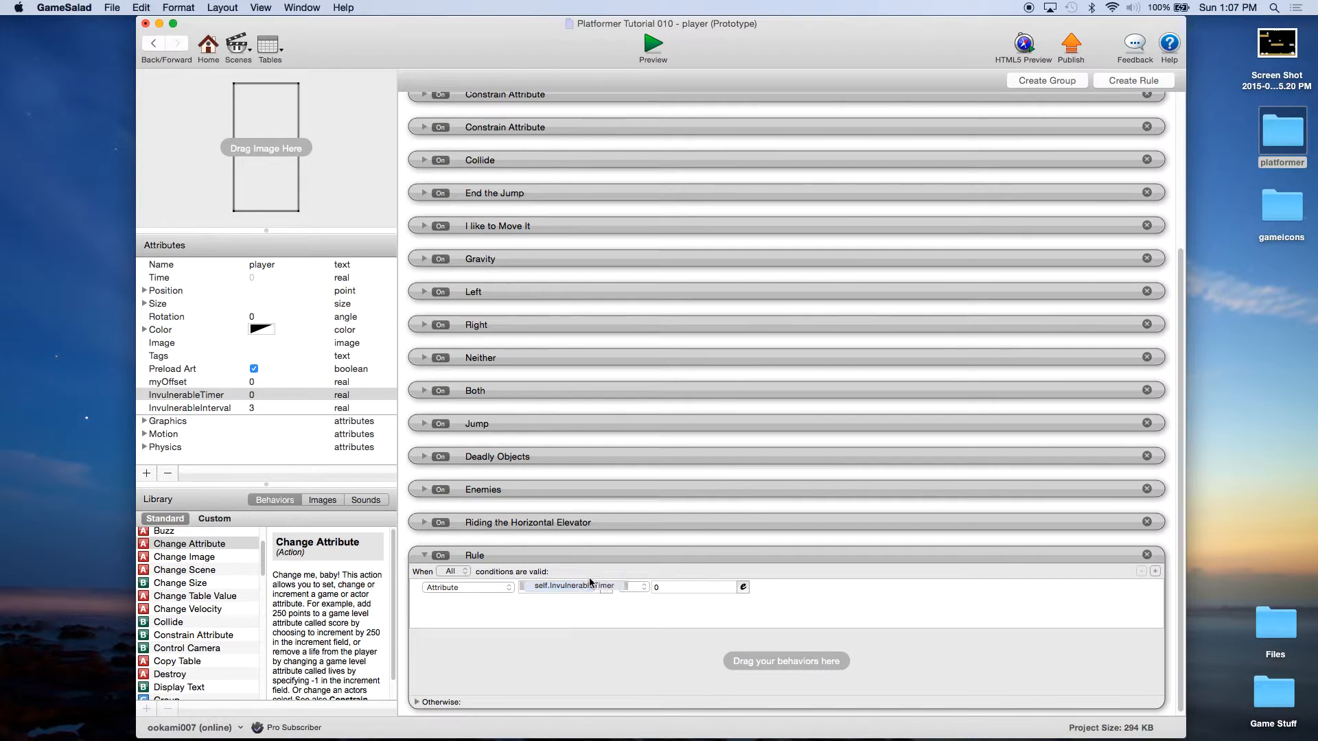
Step: Enter self.Time as the comparison value through the expression editor
click(742, 587)
click(663, 608)
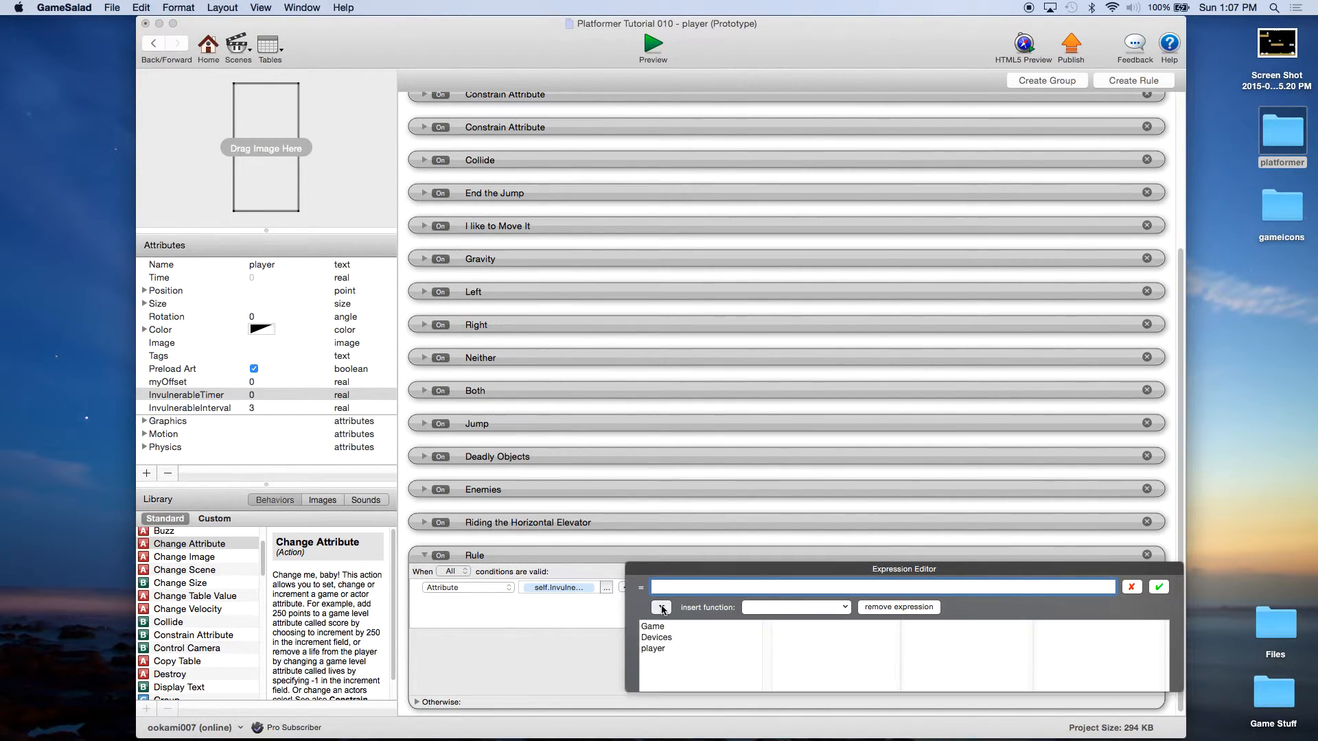
click(670, 648)
click(782, 638)
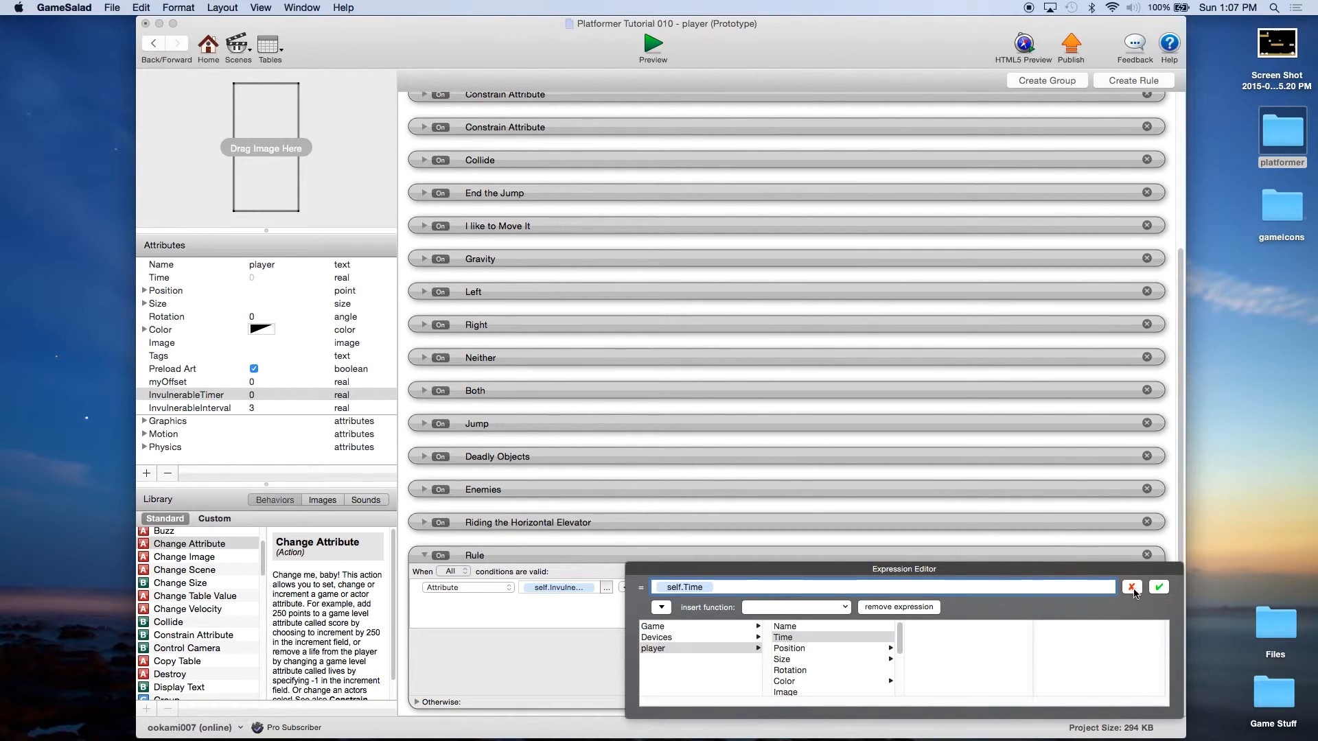
click(1159, 587)
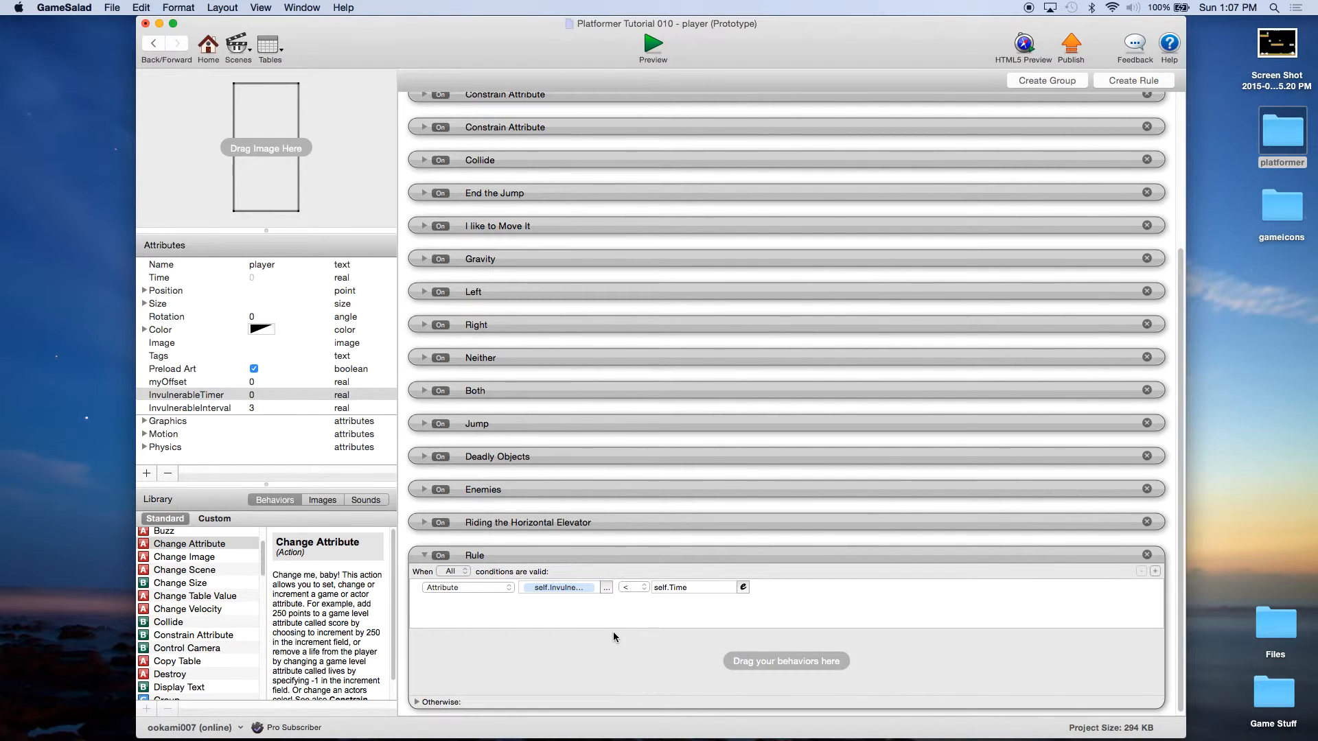
double_click(493, 557)
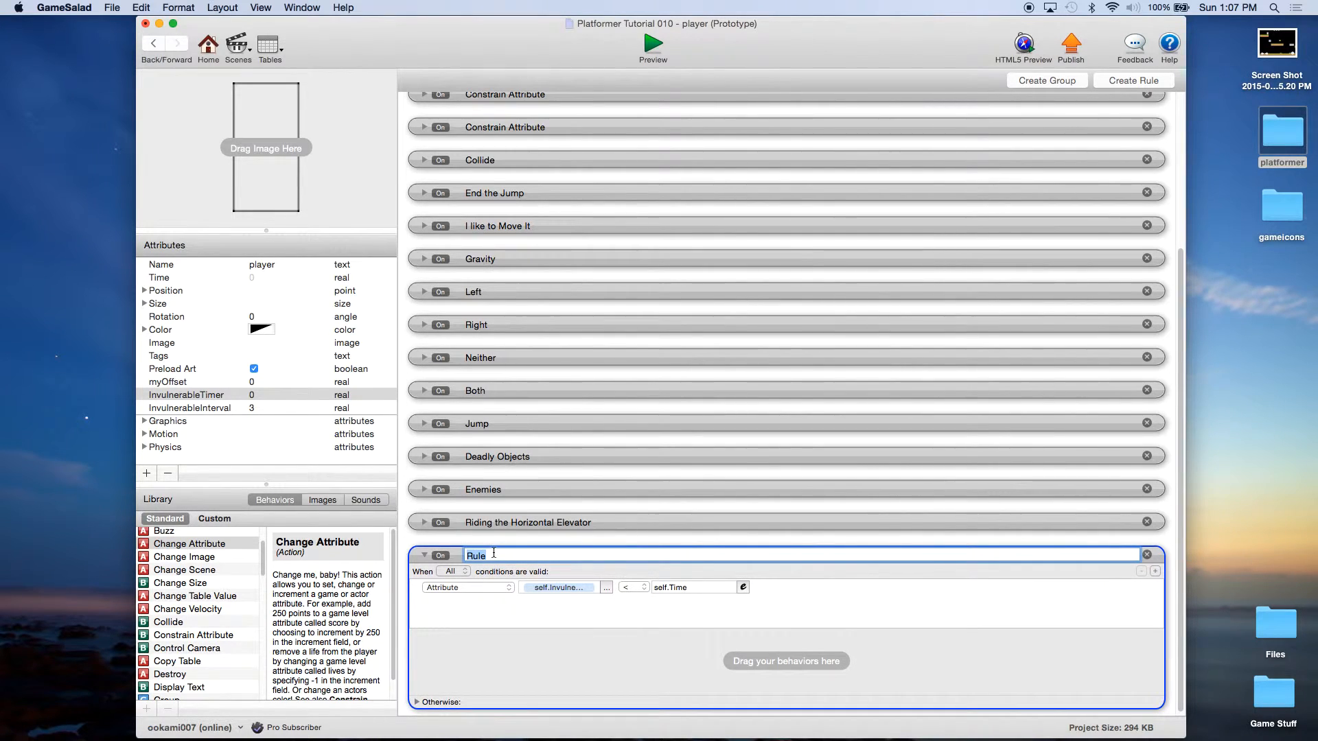
Step: Name the new rule 'Turn off Invulnerable Mode'
text(Turn off Invulnerable Mode)
key(Return)
click(523, 666)
Step: Add a Change Attribute inside it setting game.Invulnerable to false, then collapse the rule
drag(191, 547, 549, 663)
click(609, 671)
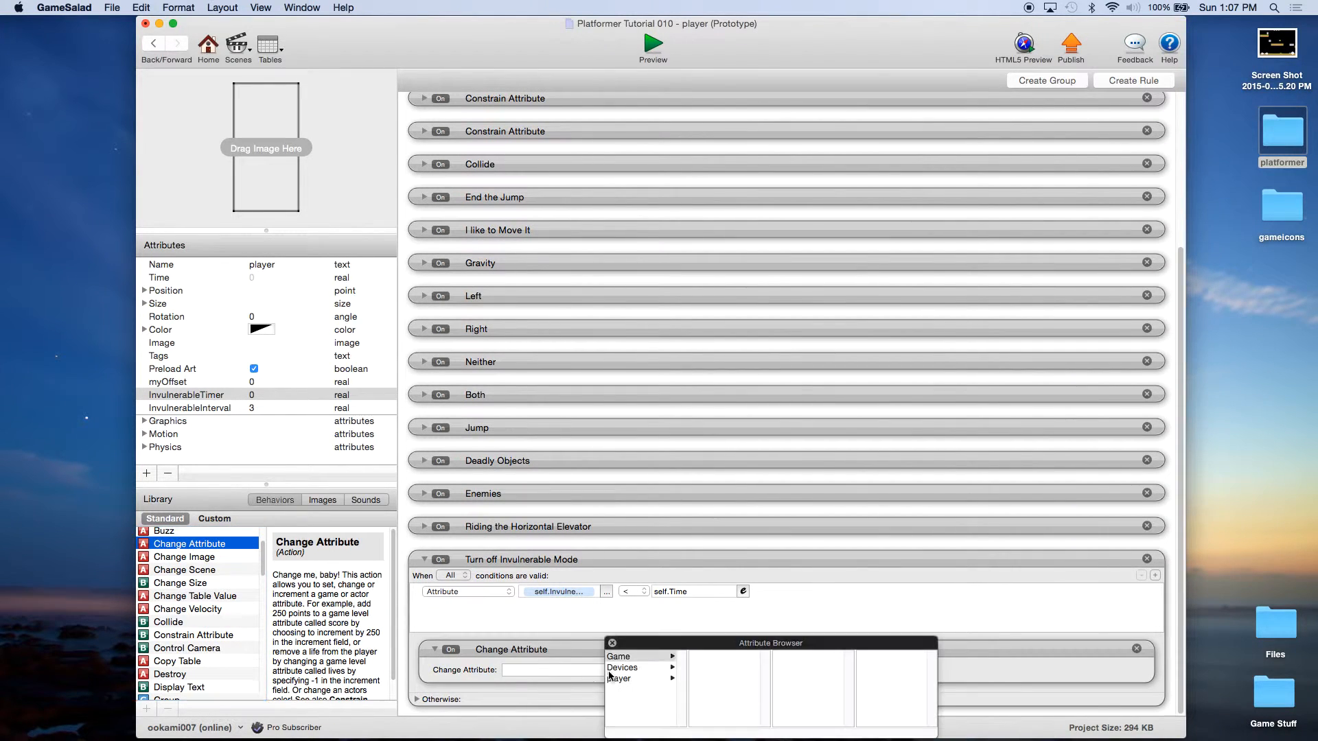
click(619, 657)
scroll(730, 675, down, 5)
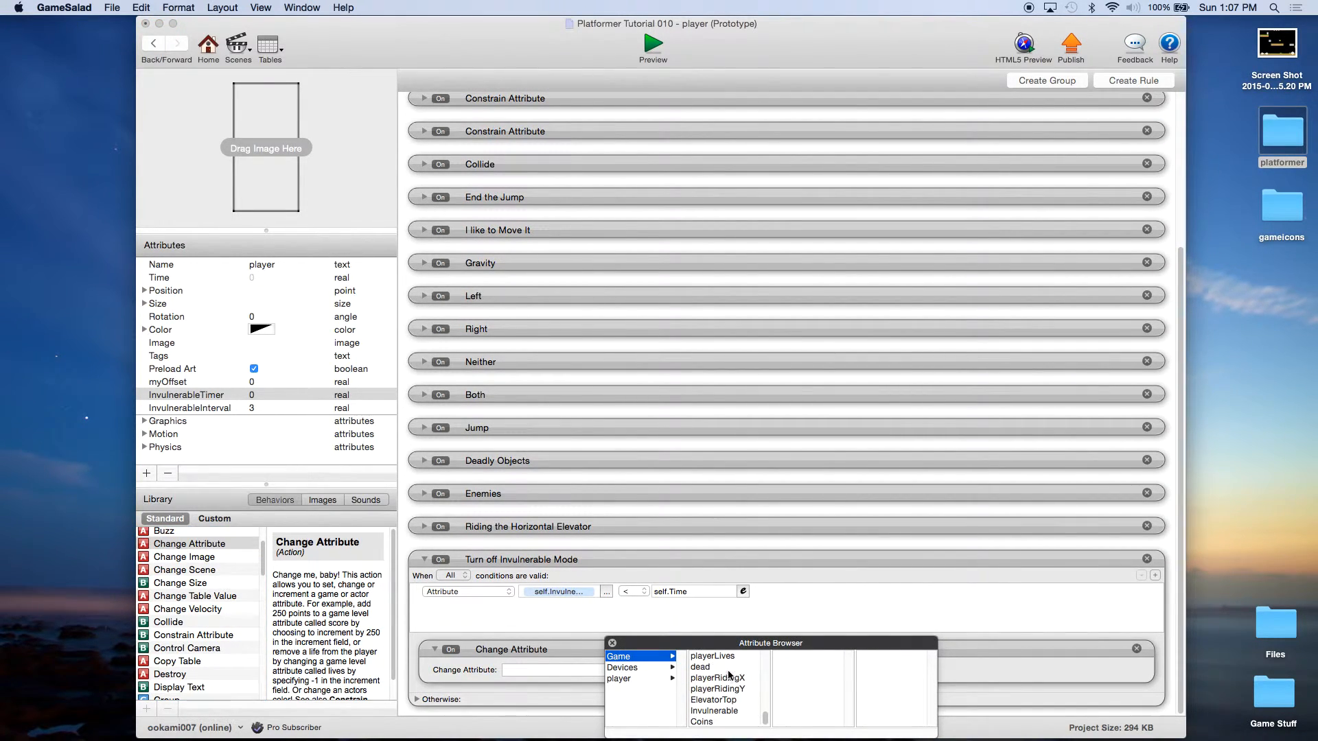
click(714, 711)
click(676, 673)
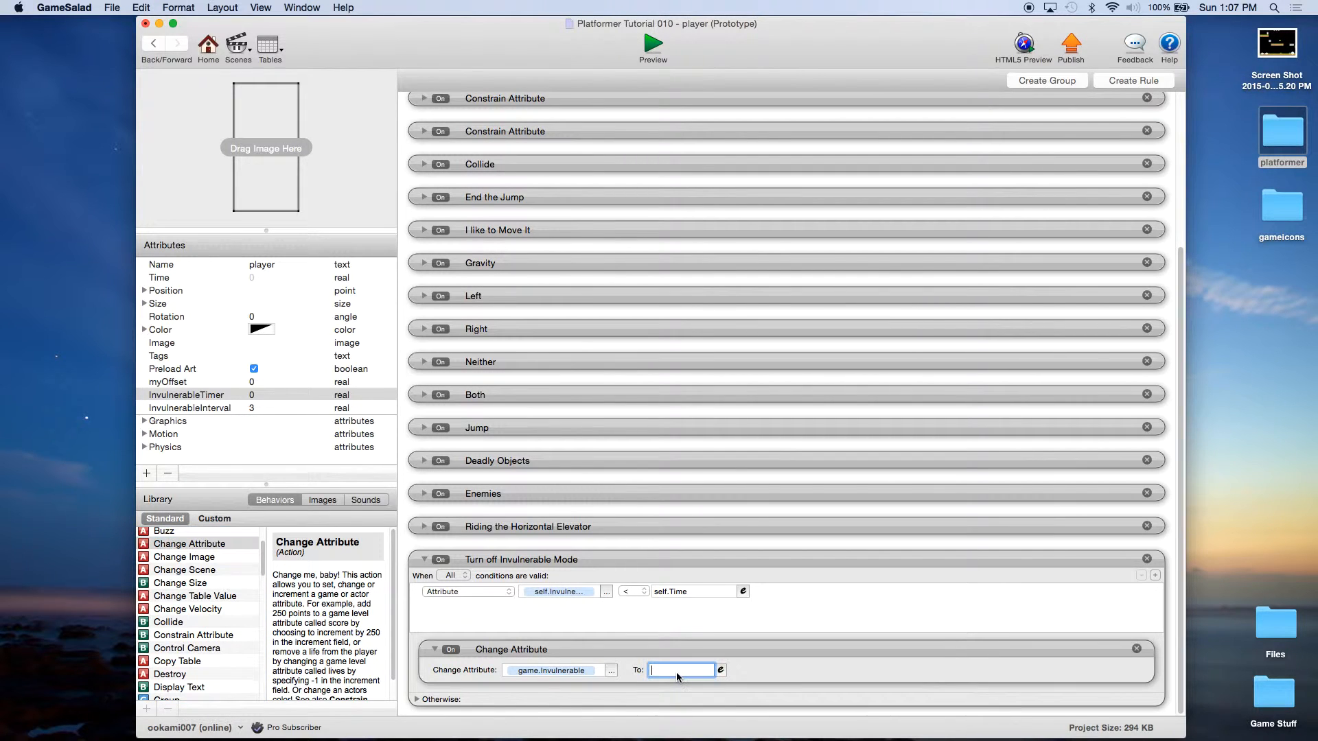
text(false)
click(718, 652)
click(547, 562)
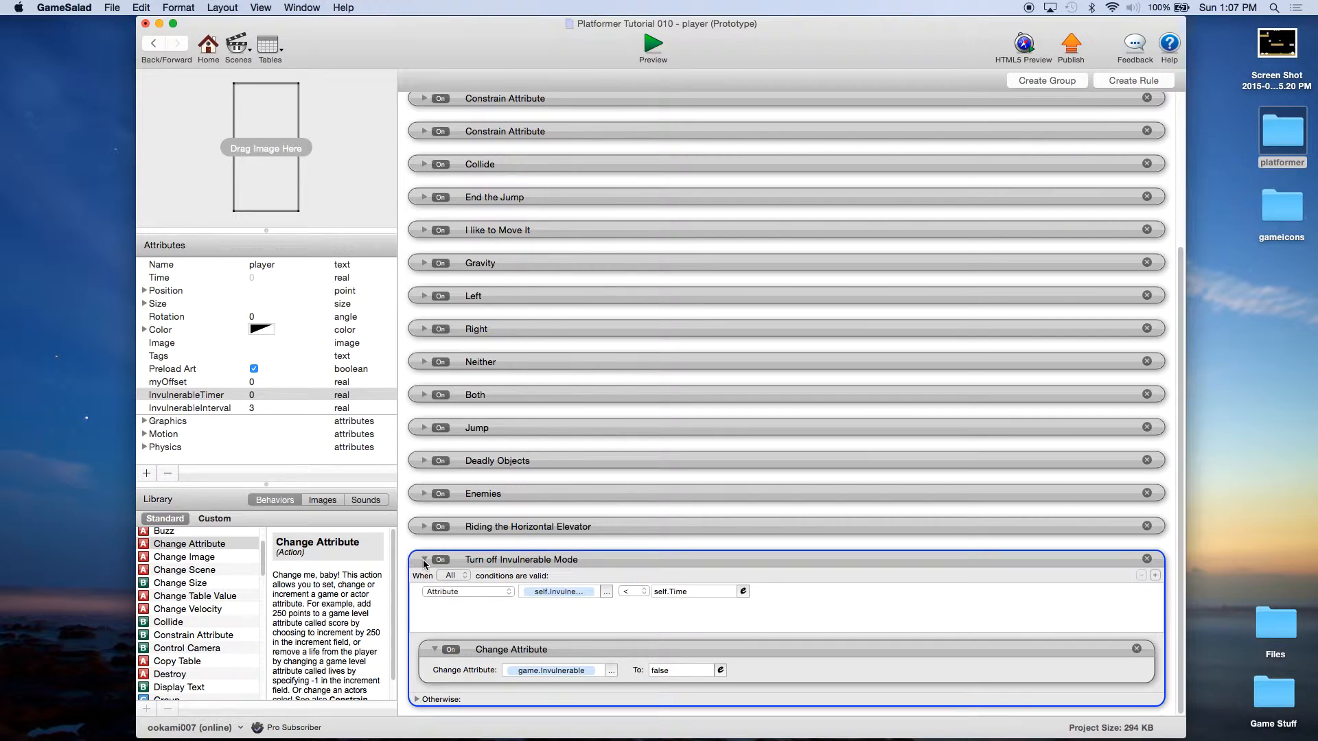
click(424, 559)
scroll(525, 120, up, 2)
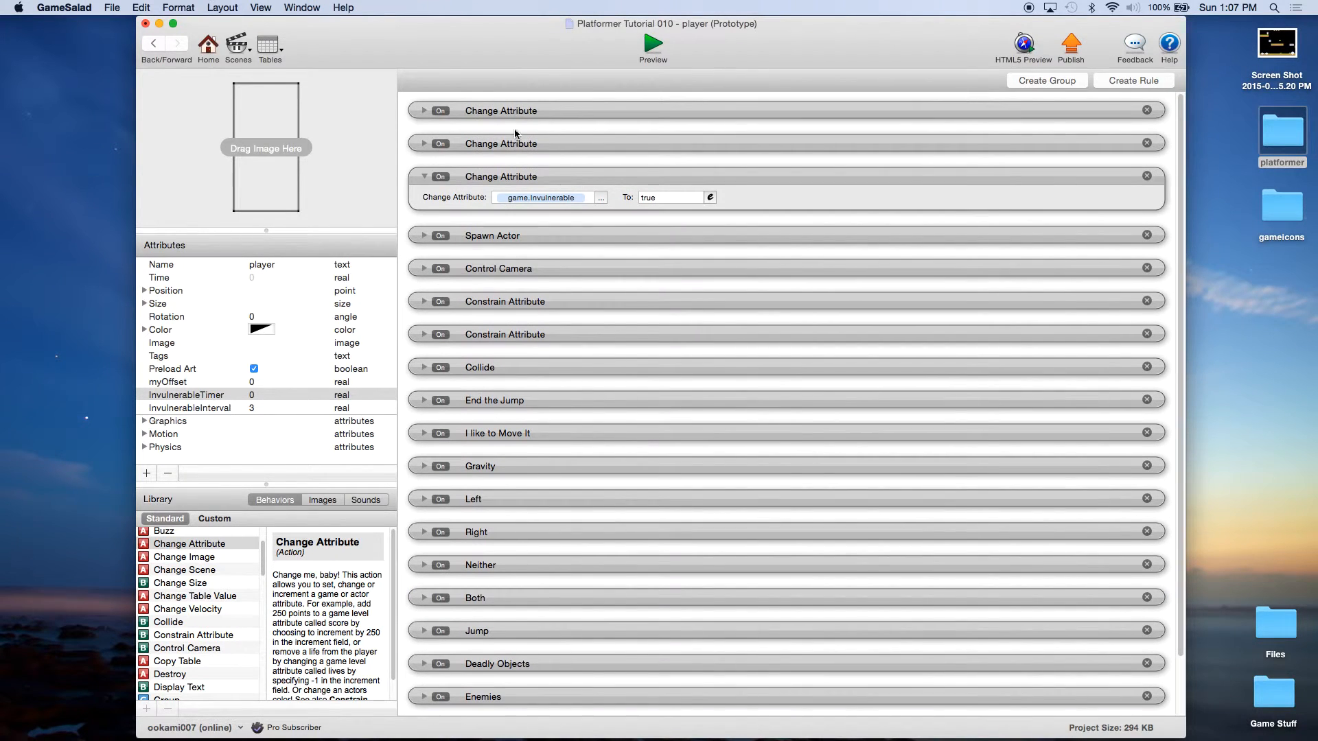
Step: Collapse the third Change Attribute, save the project, and return to the Actors overview
click(425, 176)
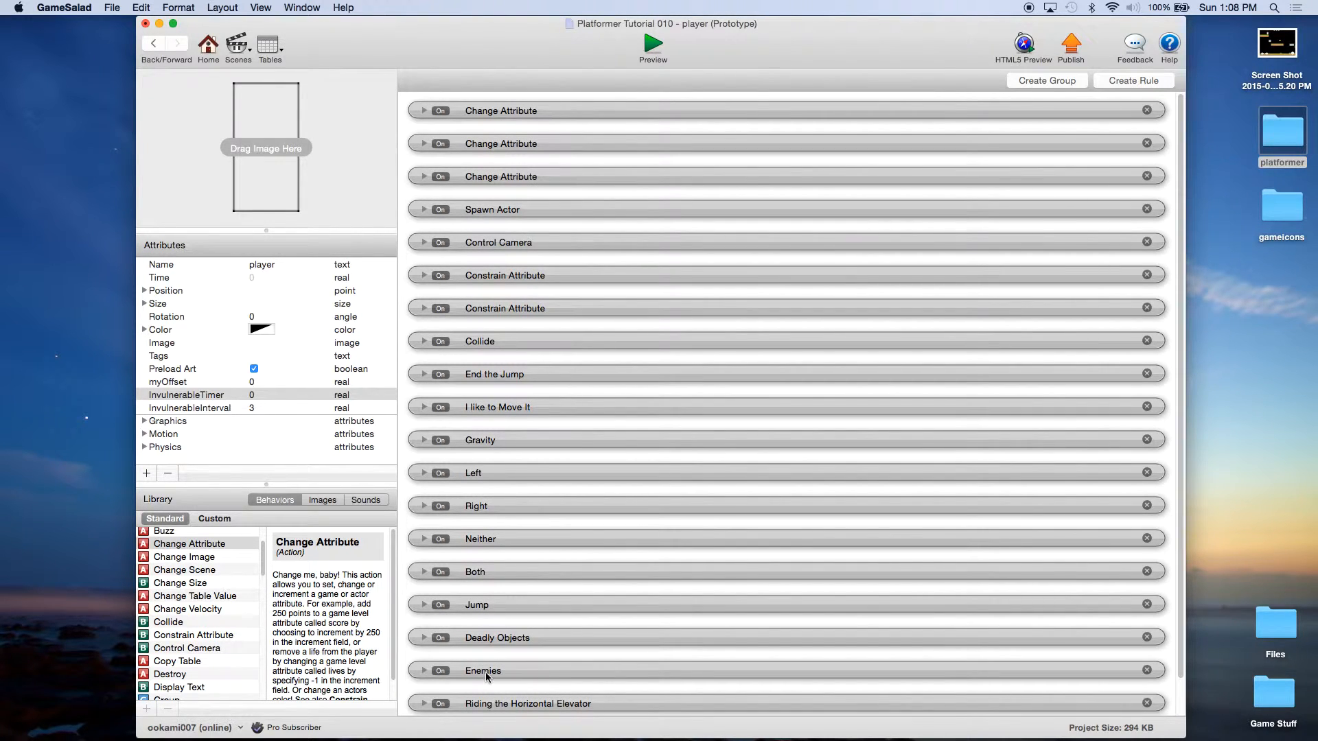
scroll(515, 703, down, 4)
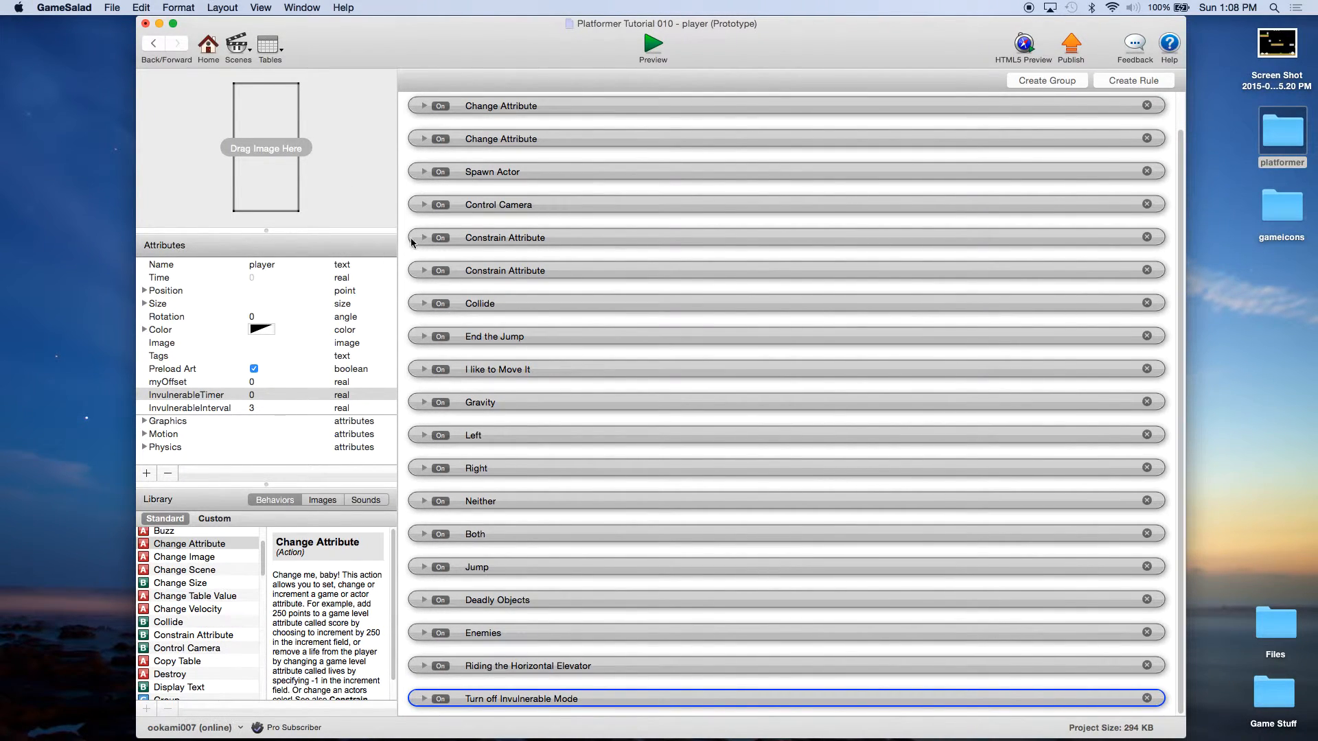
click(114, 10)
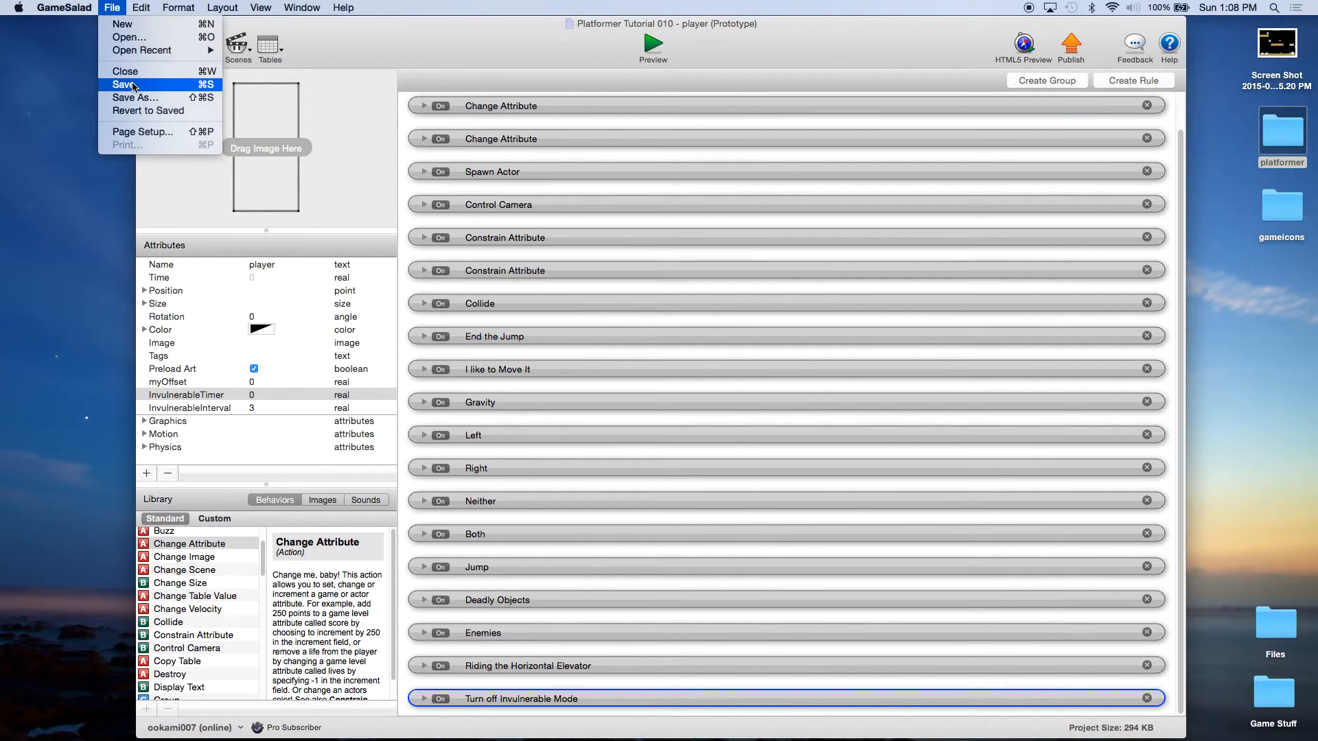
click(120, 85)
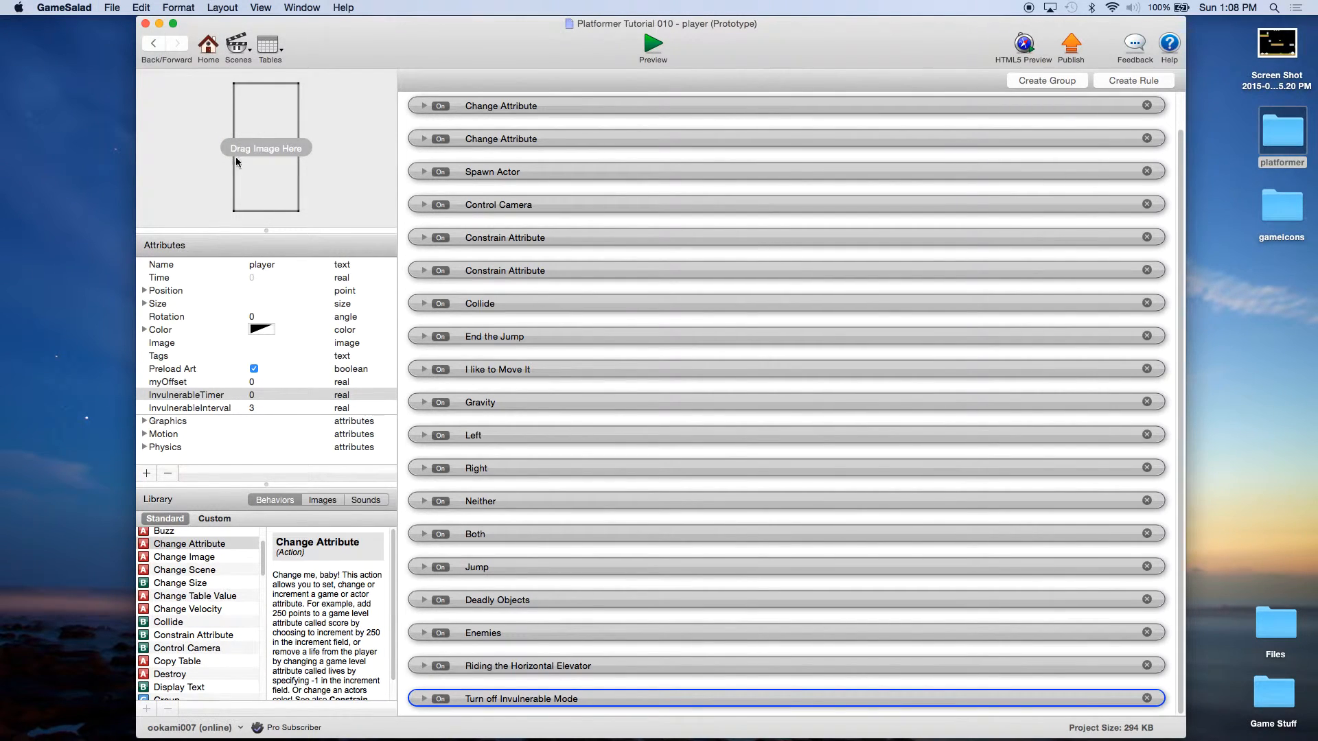
click(206, 53)
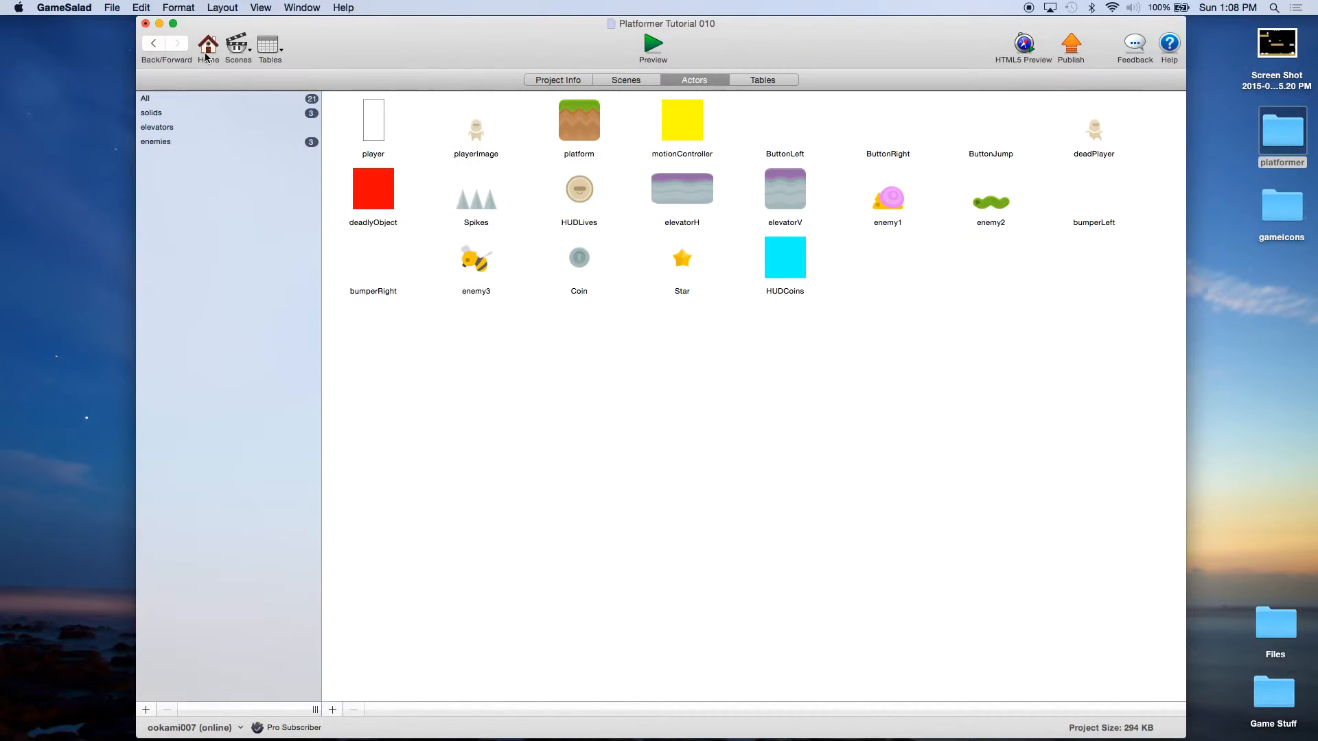
Step: Open playerImage's editor, collapse its Jump or Animate and game.dead rules, and save
double_click(484, 146)
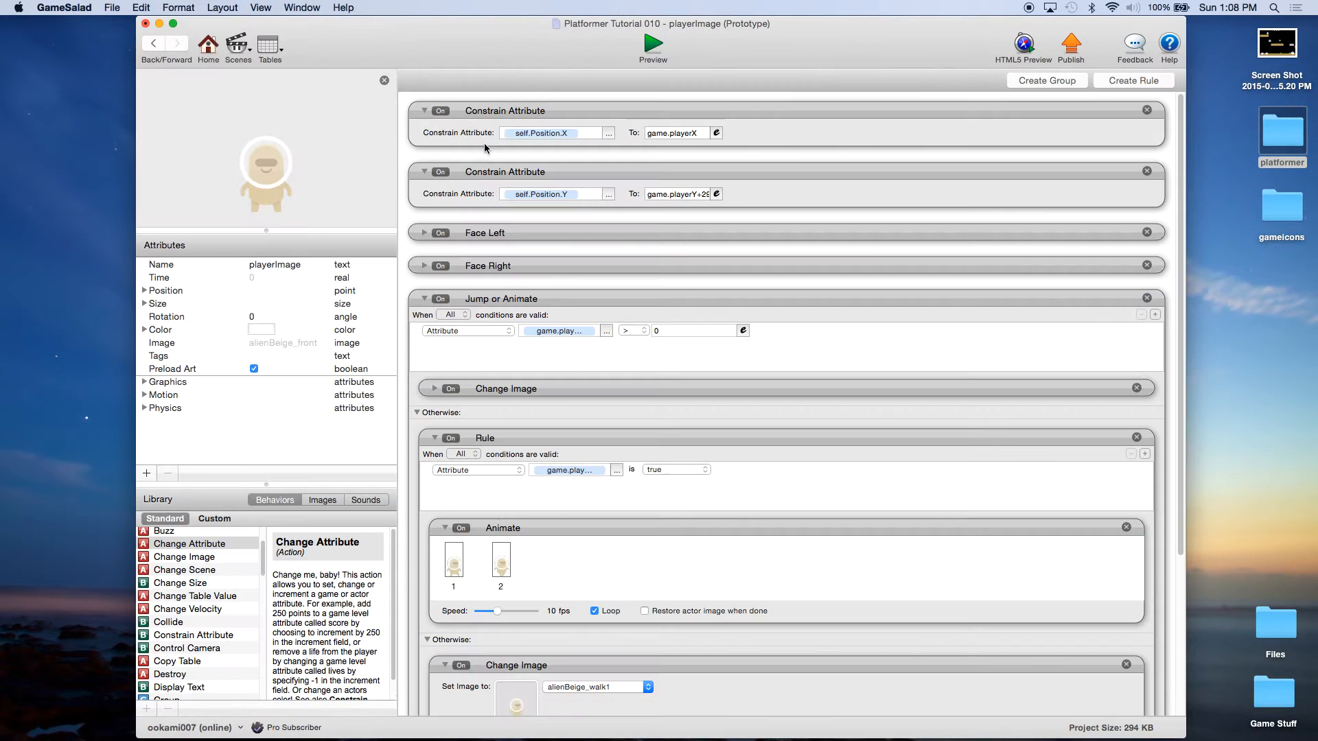
click(424, 300)
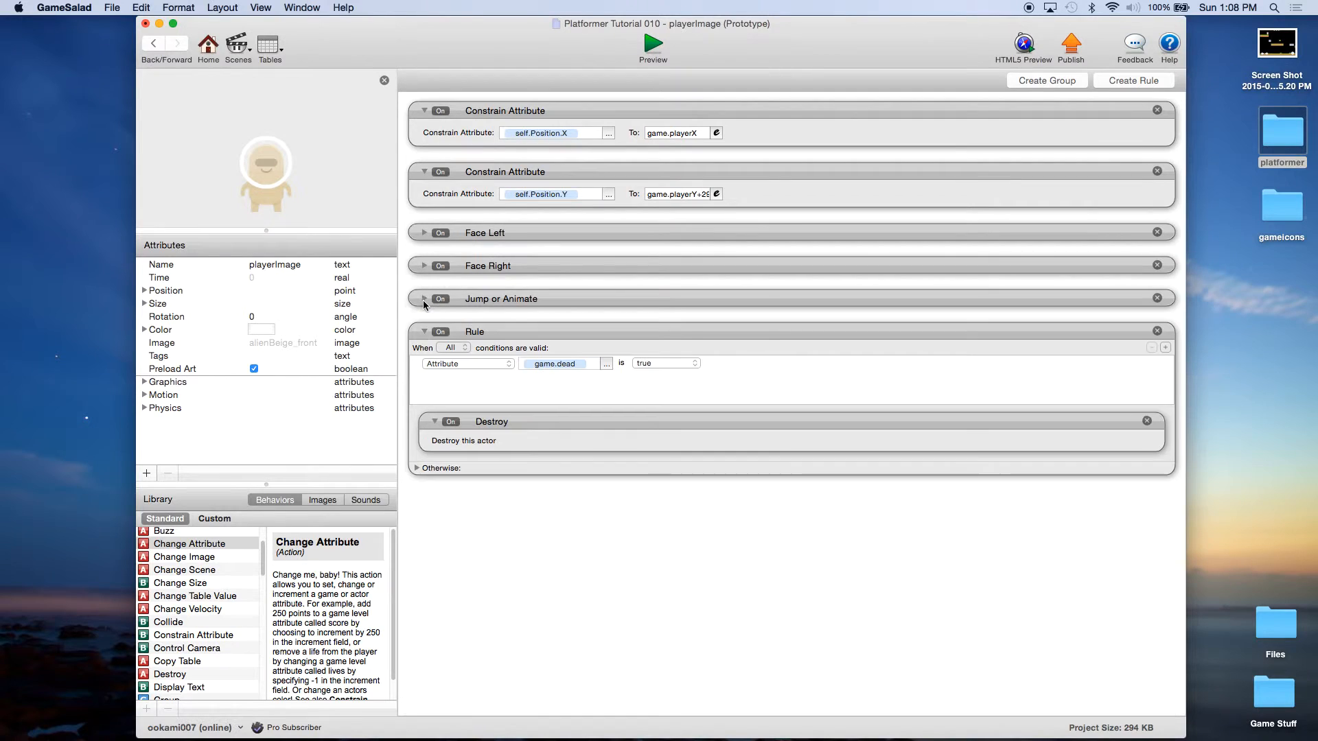
click(425, 332)
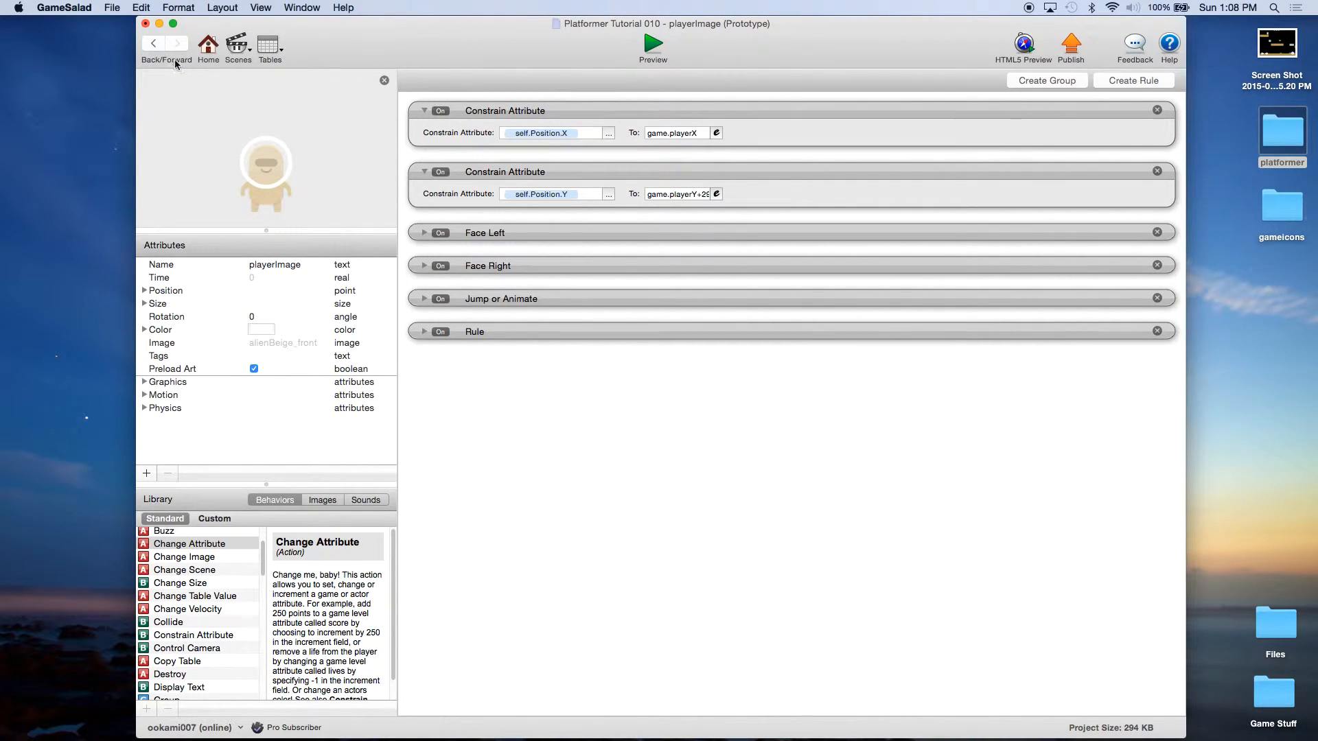
click(112, 8)
click(130, 85)
Step: Create a new playerImage rule with an attribute condition, named 'Blink when Invulnerable'
click(1142, 81)
click(484, 395)
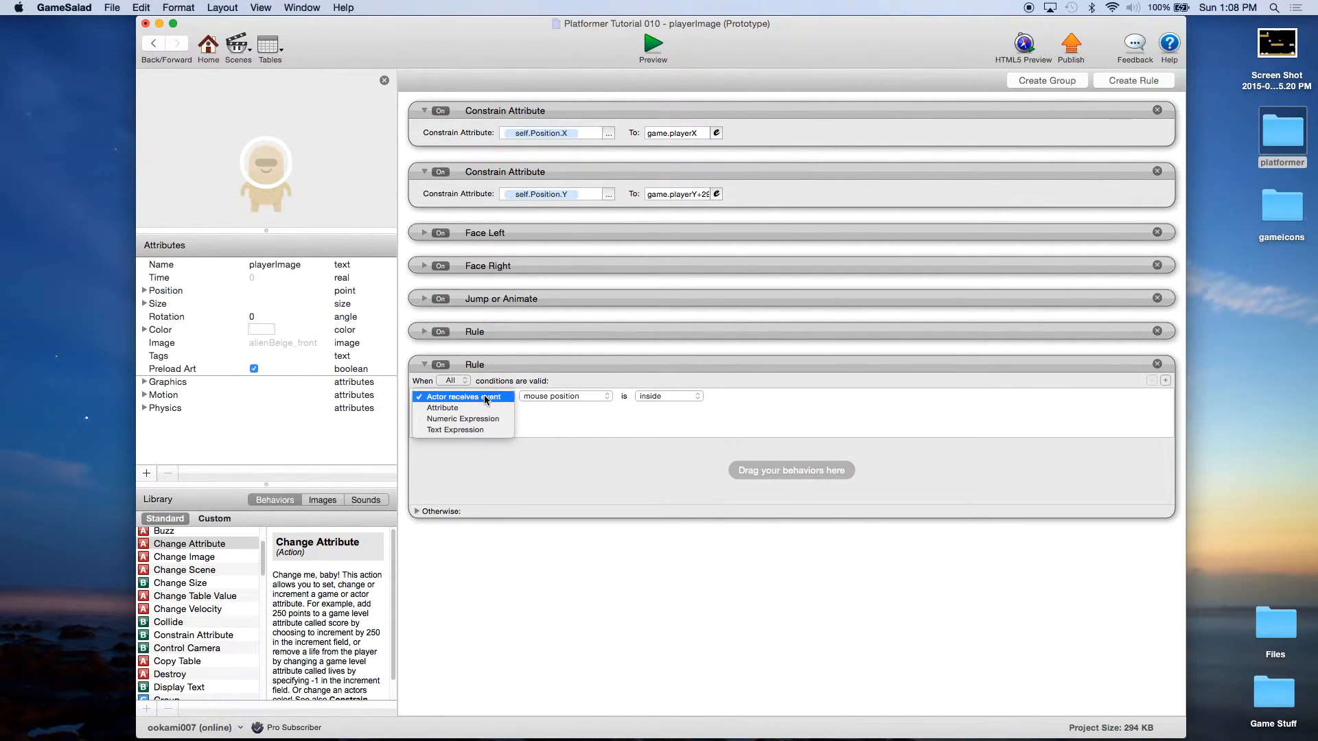
click(473, 408)
click(483, 370)
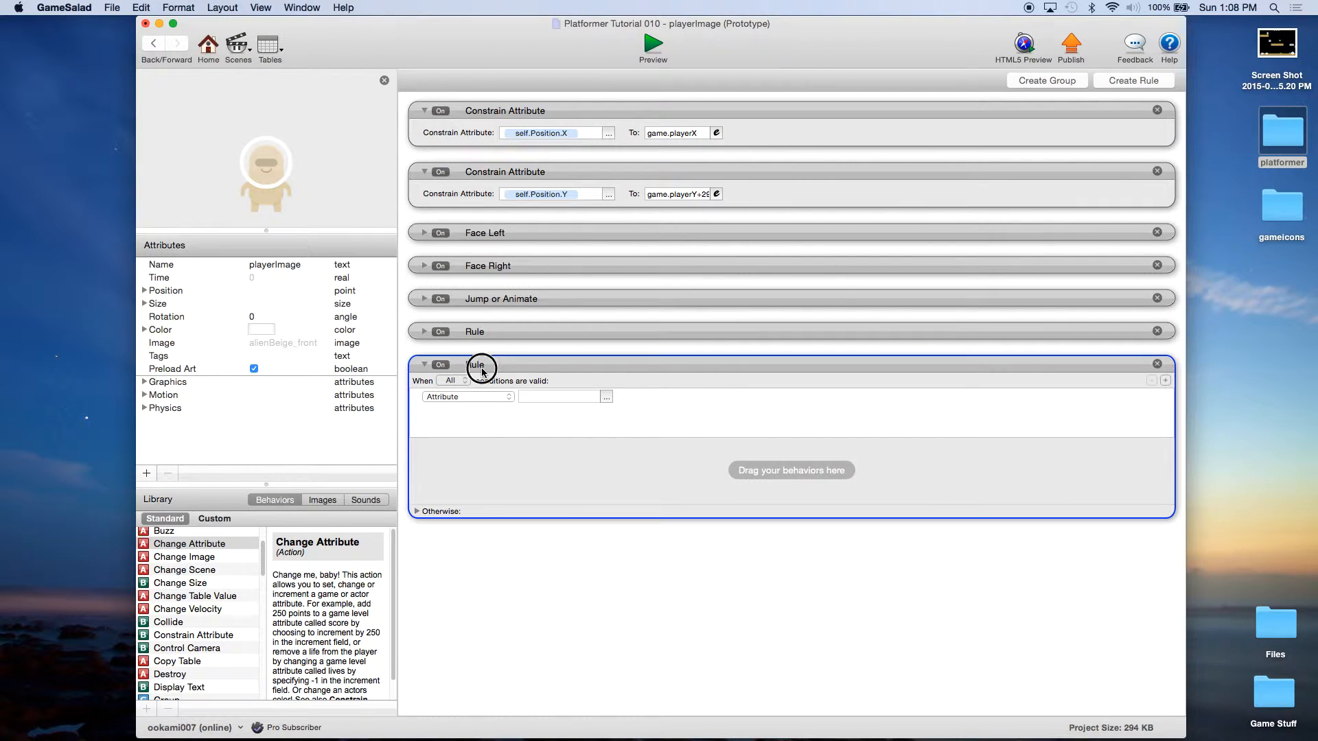
click(482, 367)
text(Blink)
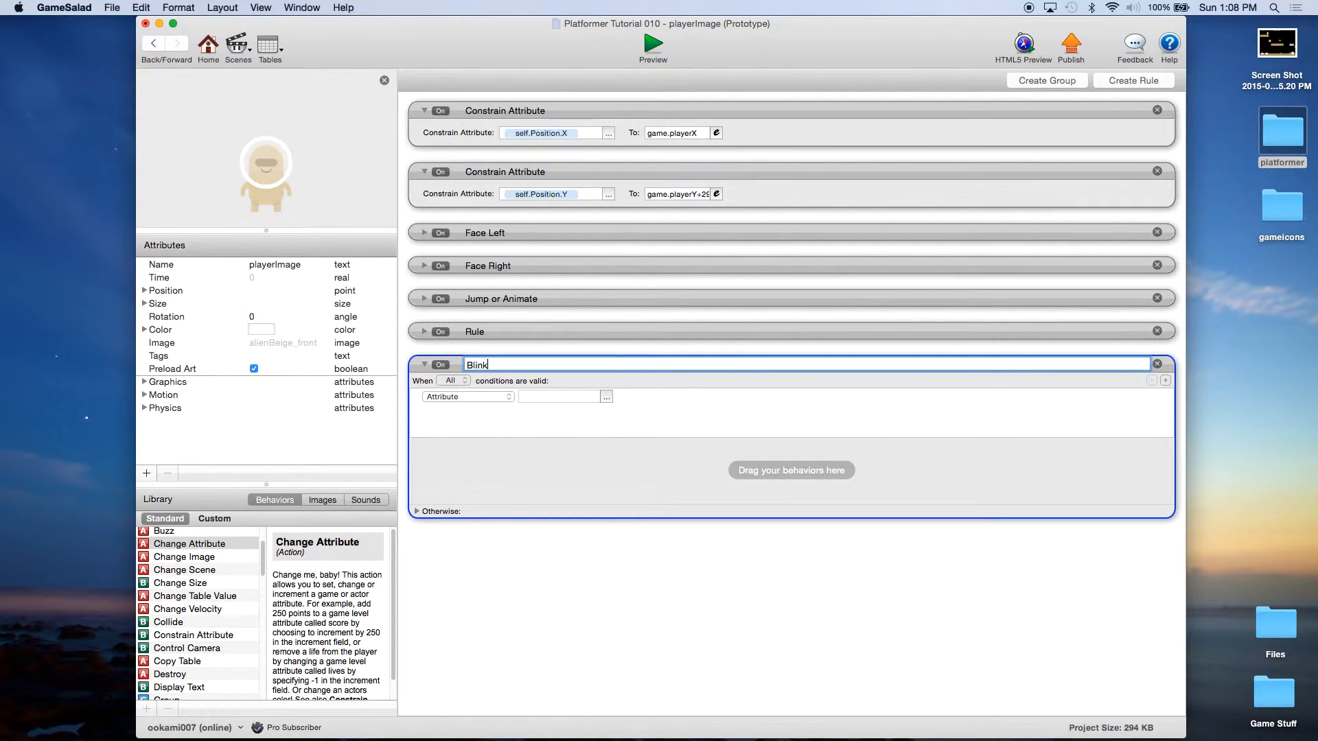
text( when Invulnerable)
key(Return)
click(539, 416)
Step: Make the rule's condition check the game's Invulnerable attribute
click(607, 397)
click(617, 411)
scroll(706, 453, down, 2)
click(707, 461)
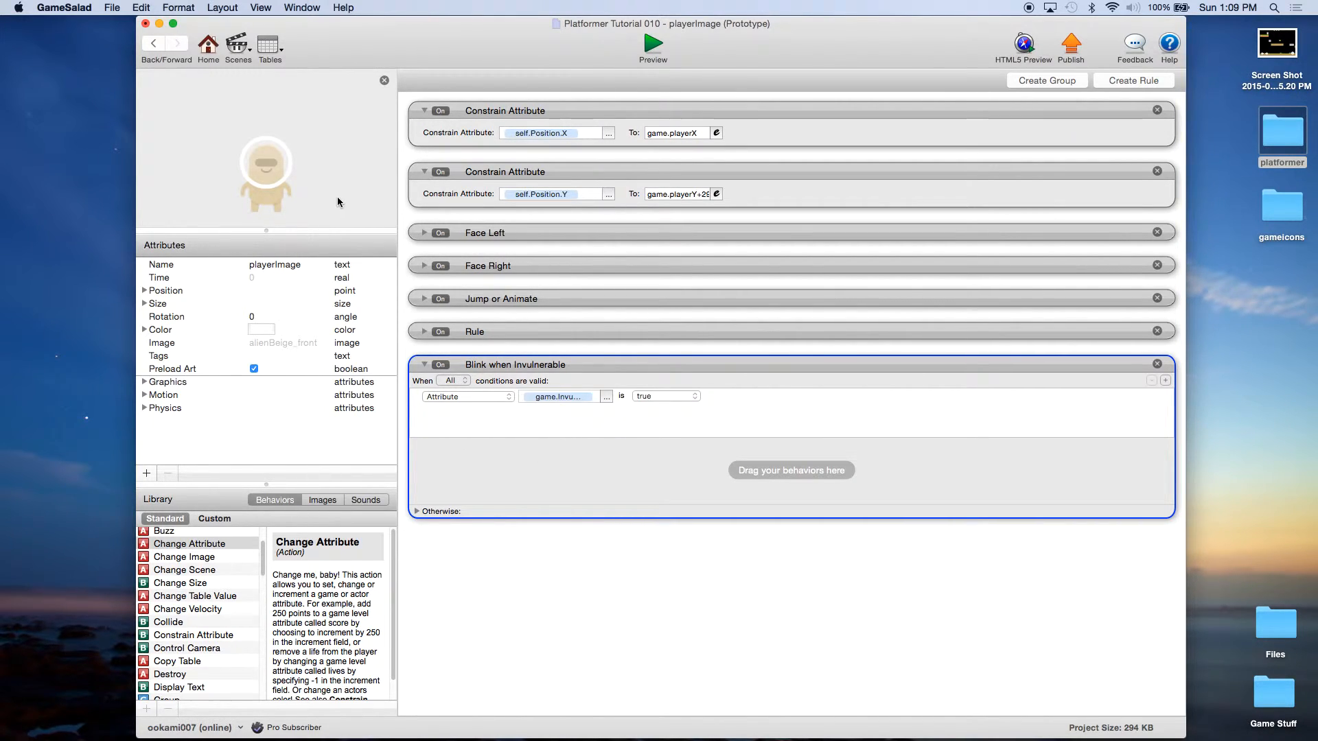
click(623, 465)
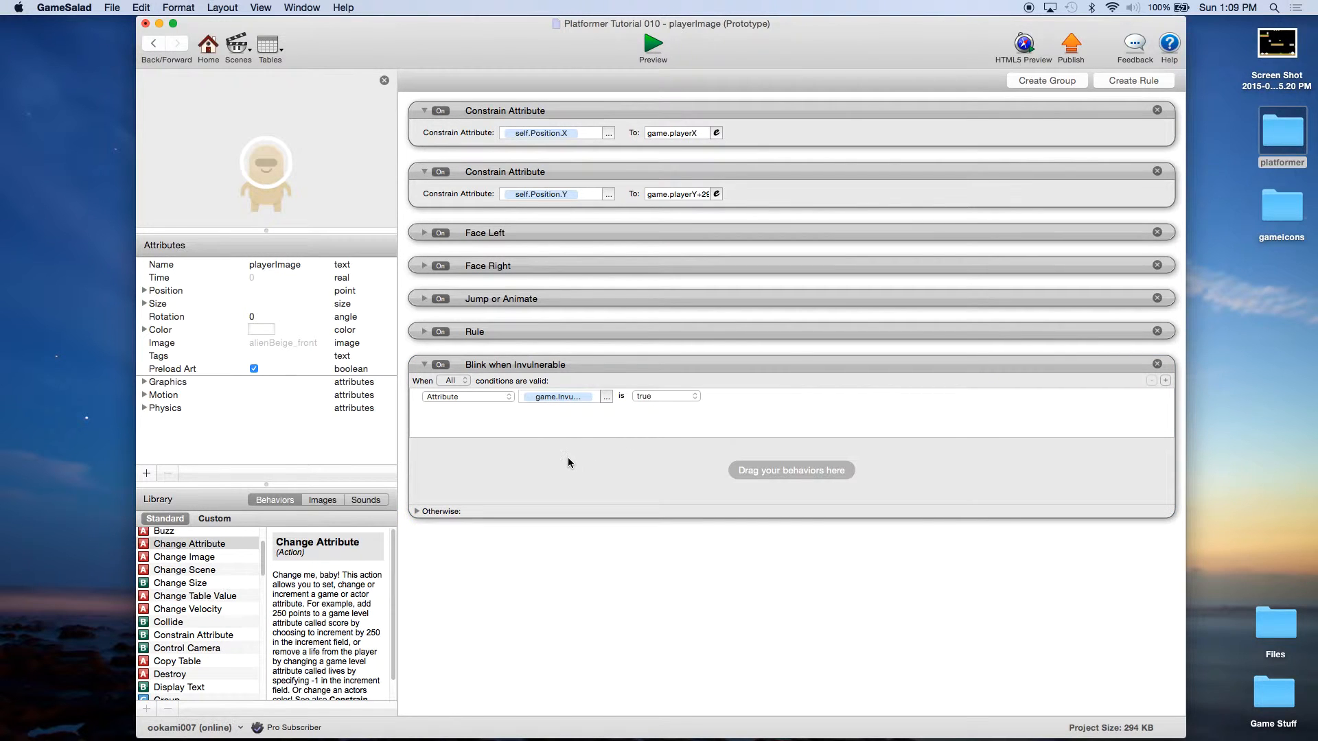
scroll(201, 615, down, 10)
scroll(201, 616, down, 6)
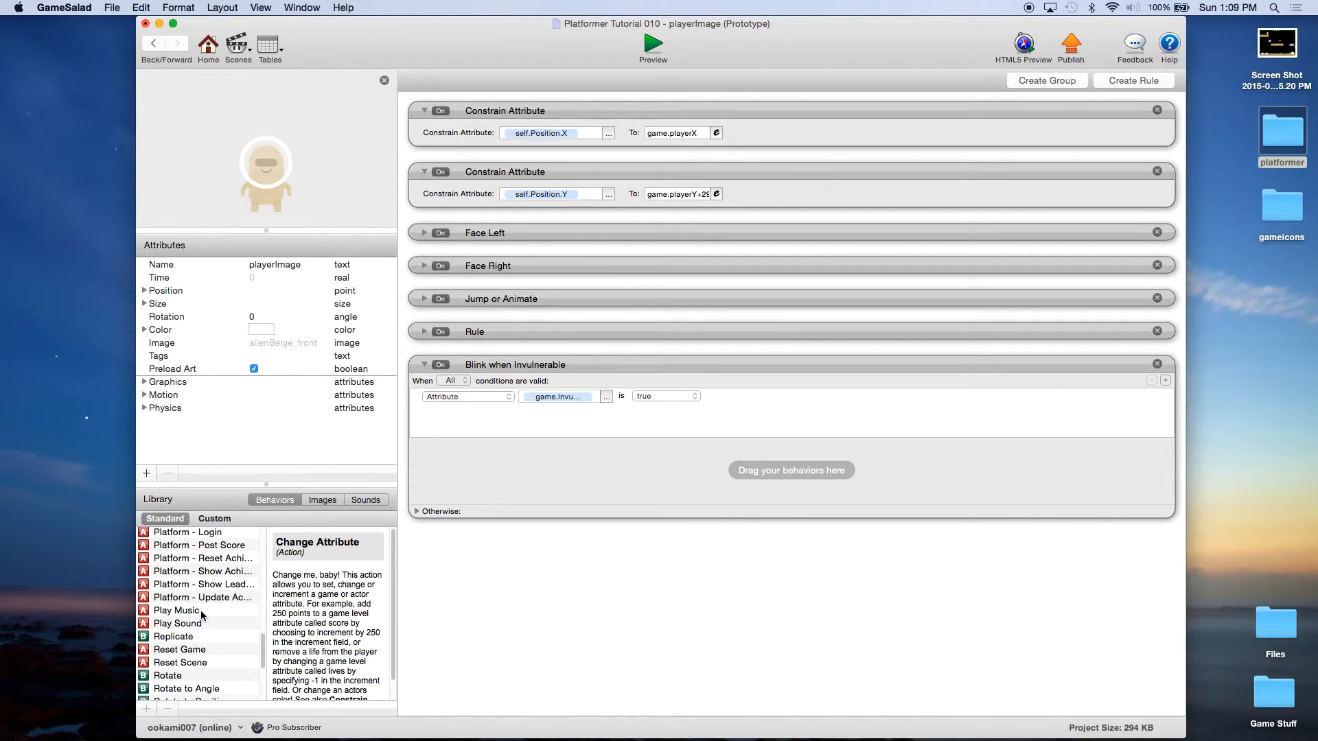
Step: Add a Timer inside the blink rule that fires every 0.1 seconds
drag(160, 673, 528, 461)
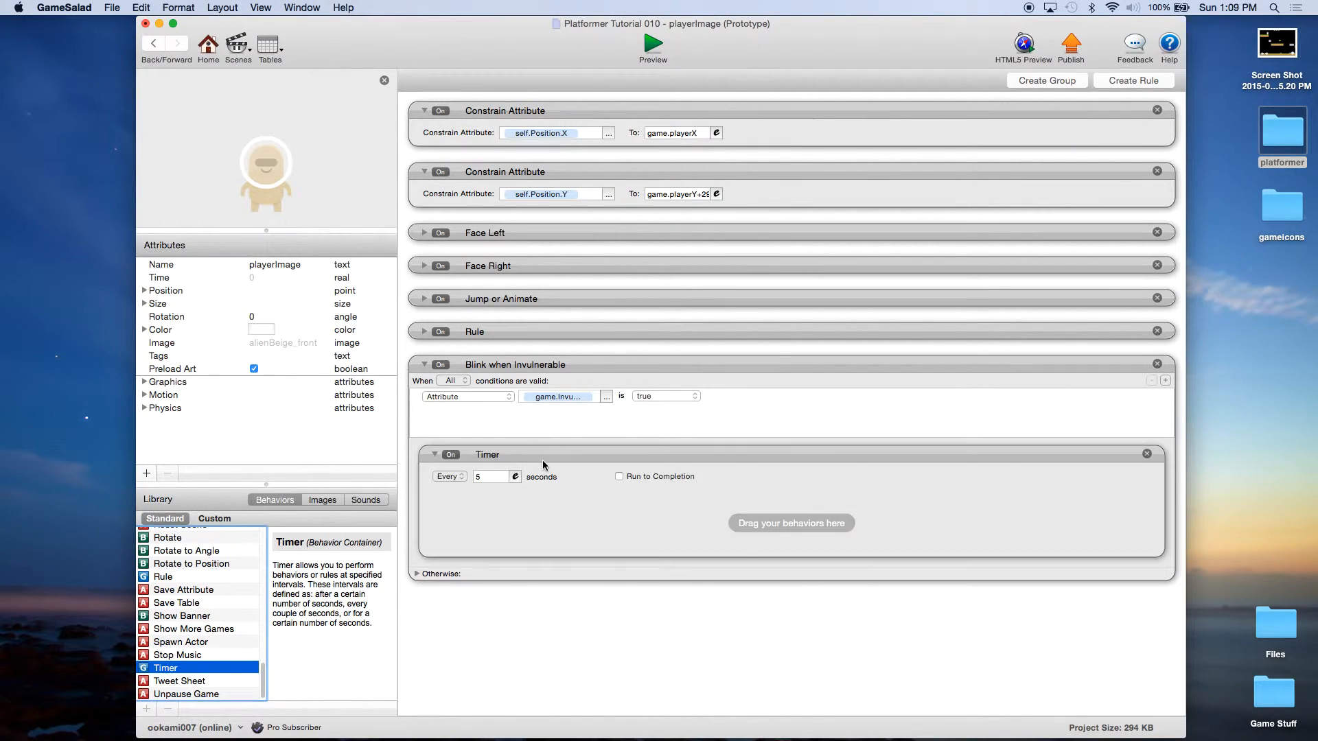
click(491, 477)
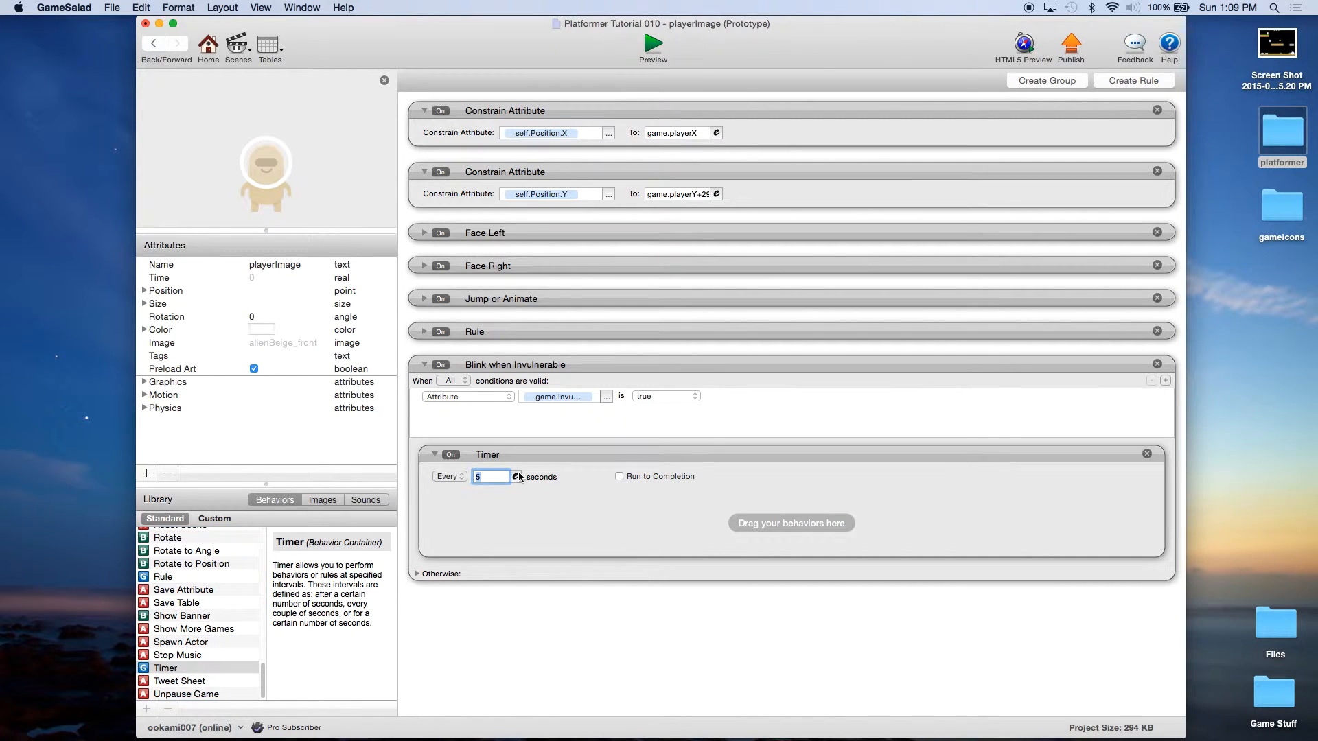
text(.1)
click(542, 520)
Step: Create a new rule, nest it inside the Timer, and give it an attribute condition
click(1125, 77)
click(559, 564)
drag(563, 493, 578, 457)
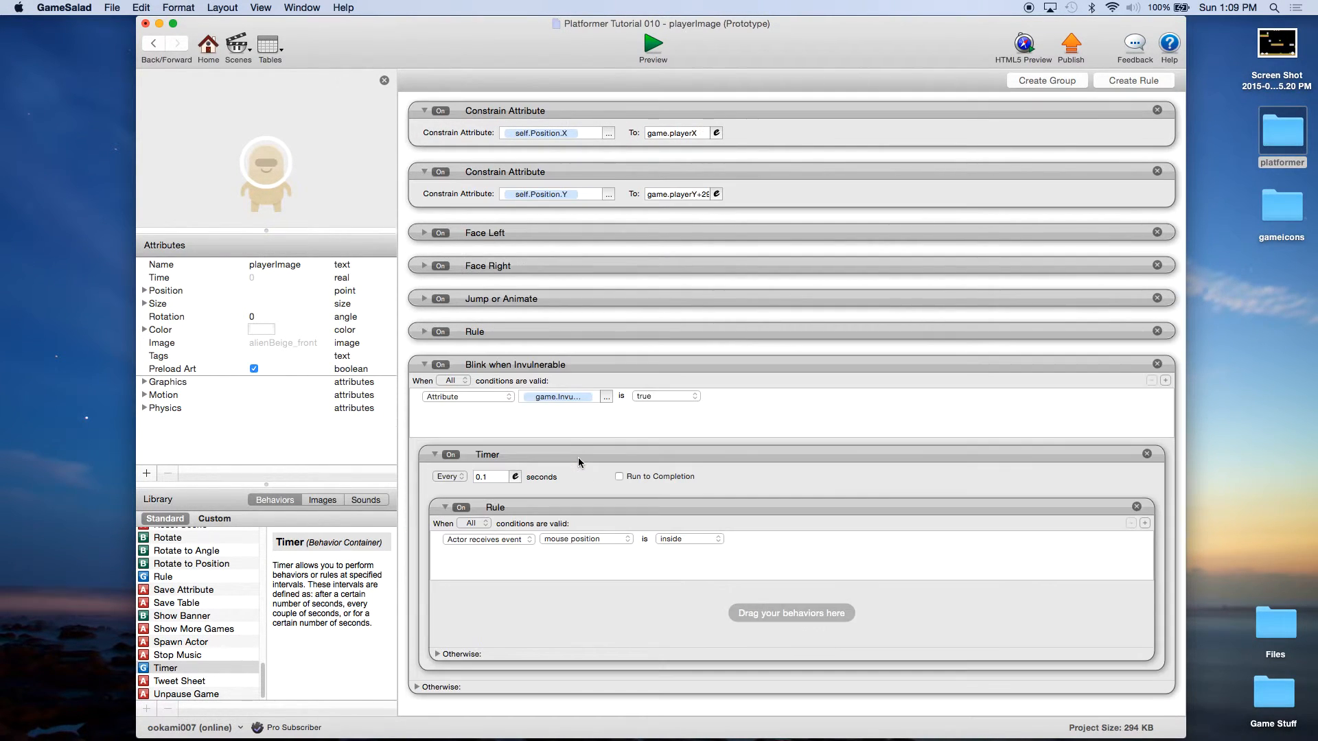
click(533, 538)
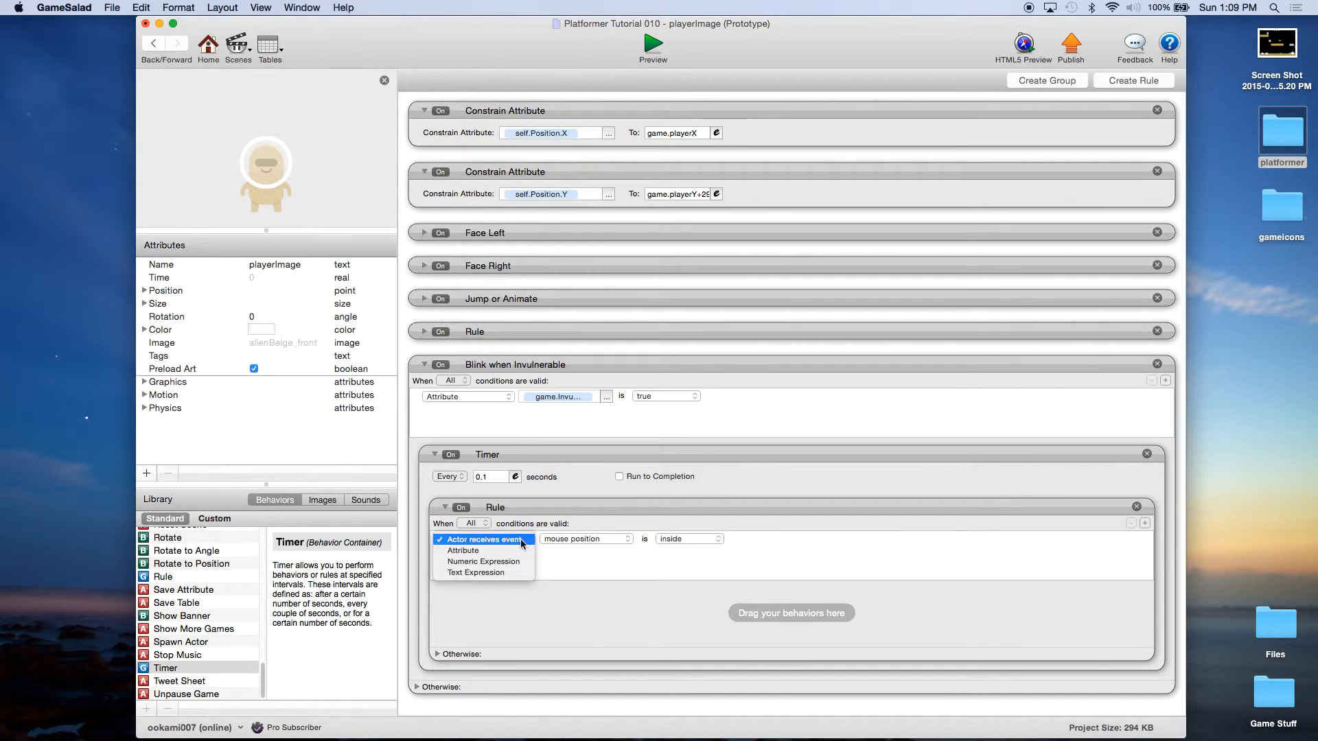
click(509, 548)
Step: Set the nested rule's condition to self.Color.Alpha equals 1
click(625, 540)
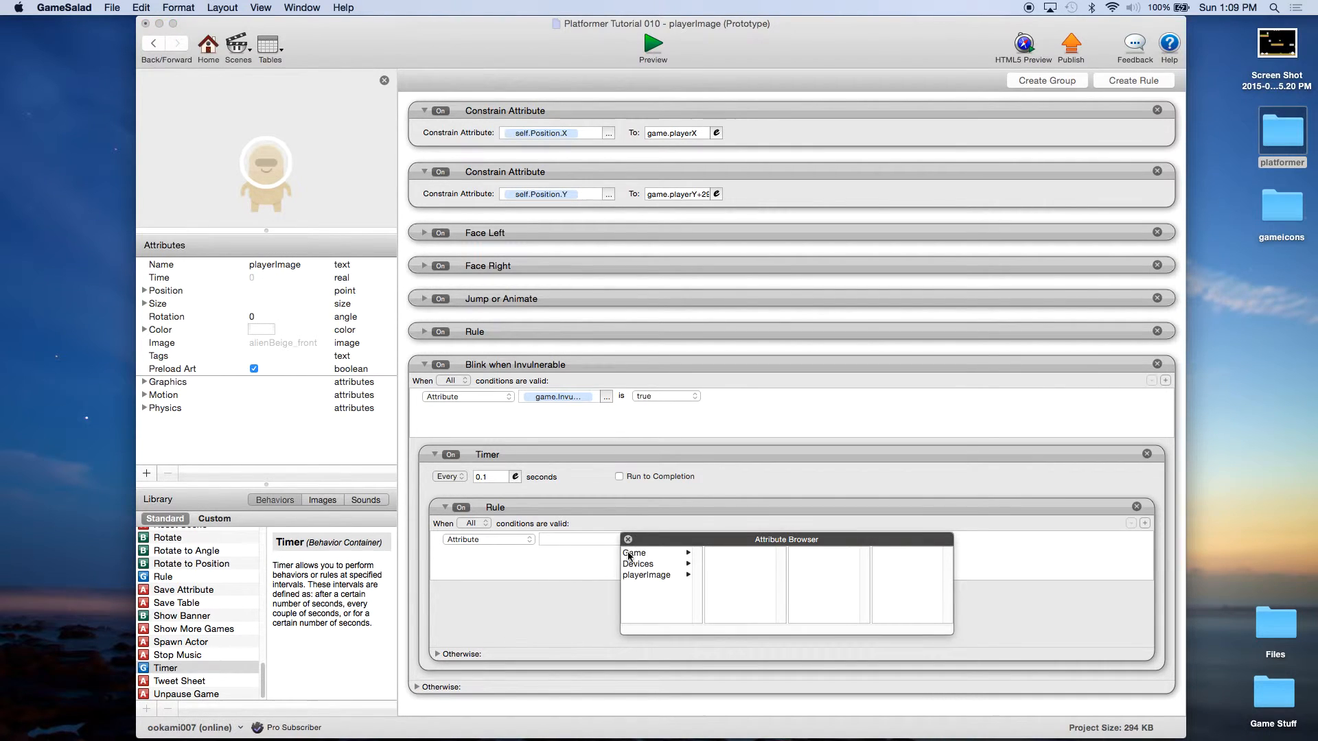
click(645, 575)
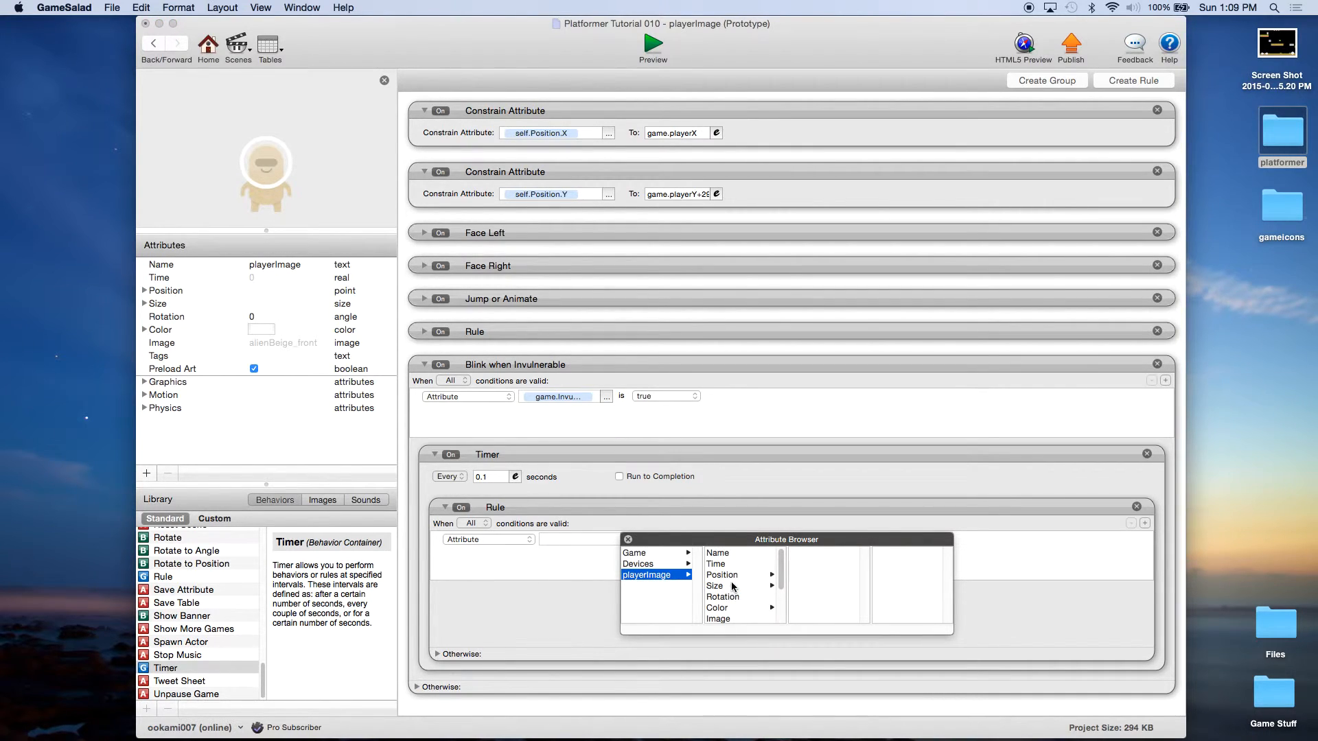
click(725, 608)
click(800, 586)
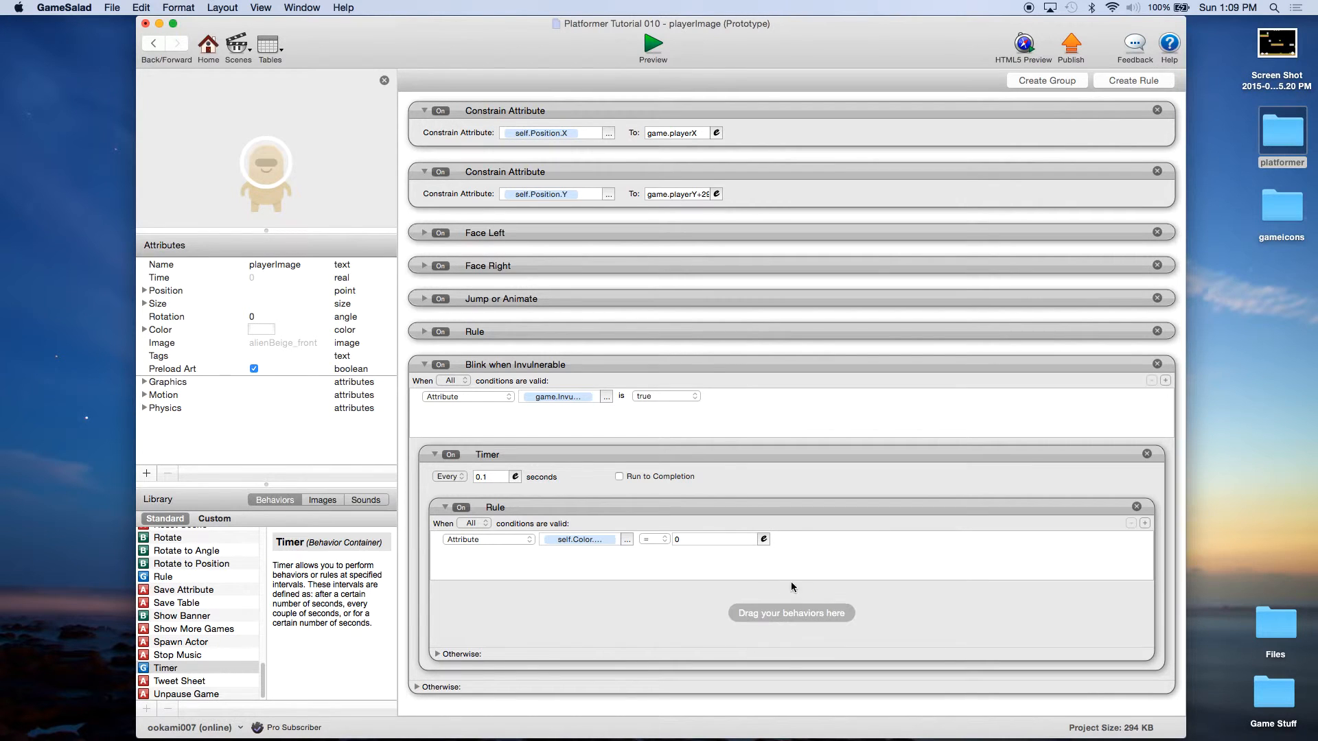
double_click(682, 538)
text(1)
click(703, 591)
scroll(214, 599, up, 10)
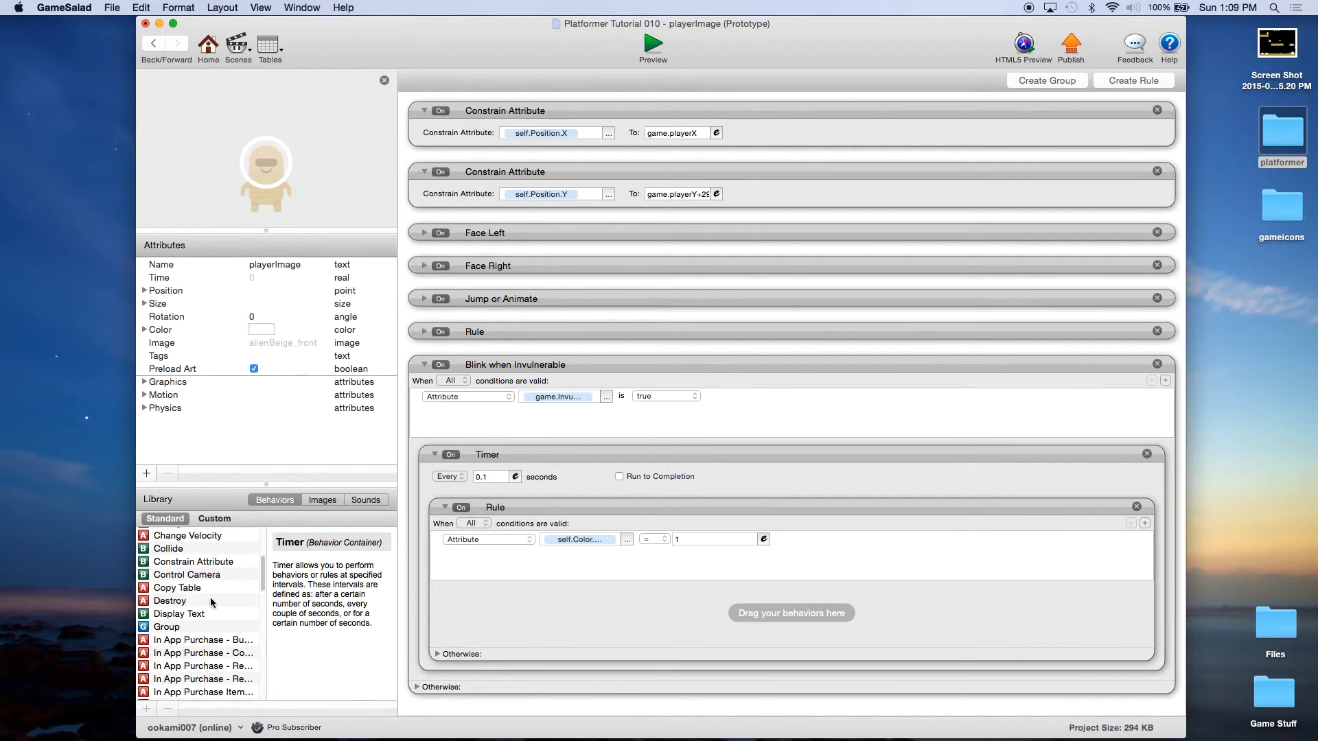
Step: Add a Change Attribute to the nested rule setting self.Color.Alpha to 0
drag(193, 600, 543, 609)
click(628, 618)
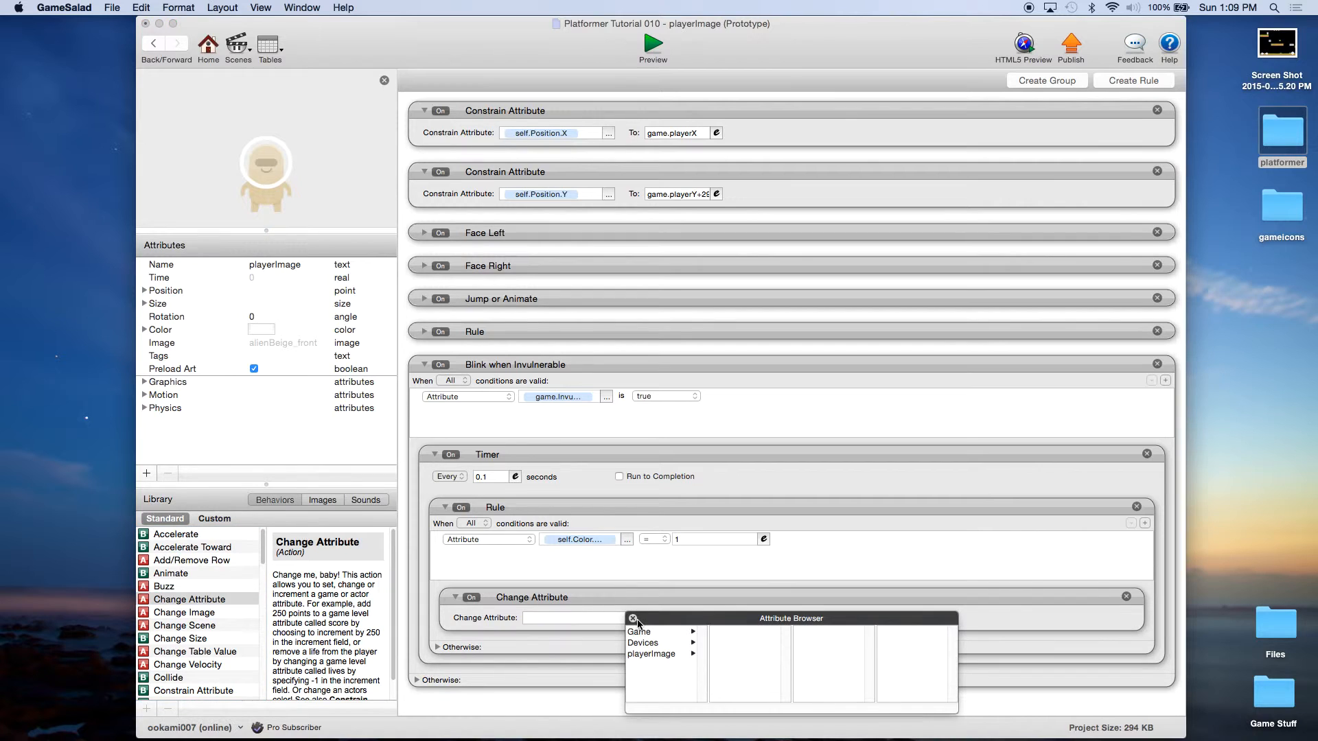
click(650, 653)
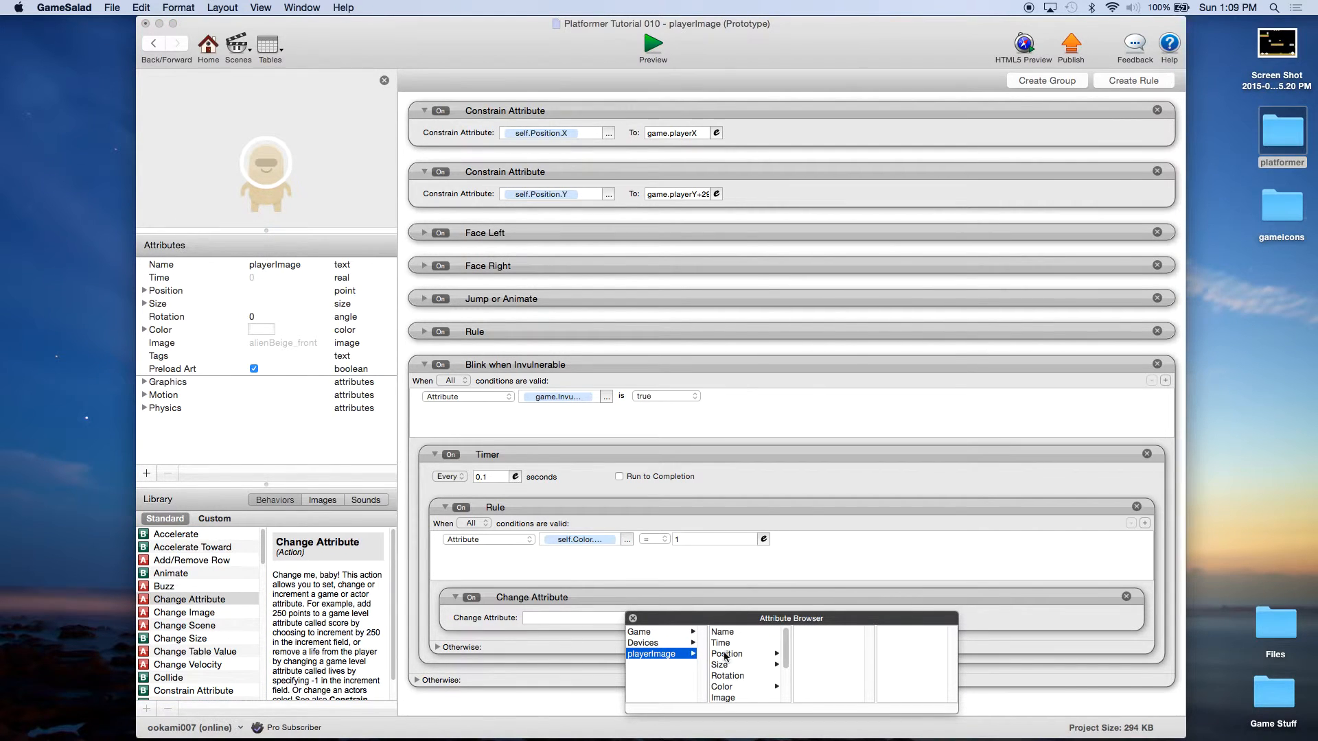
click(742, 687)
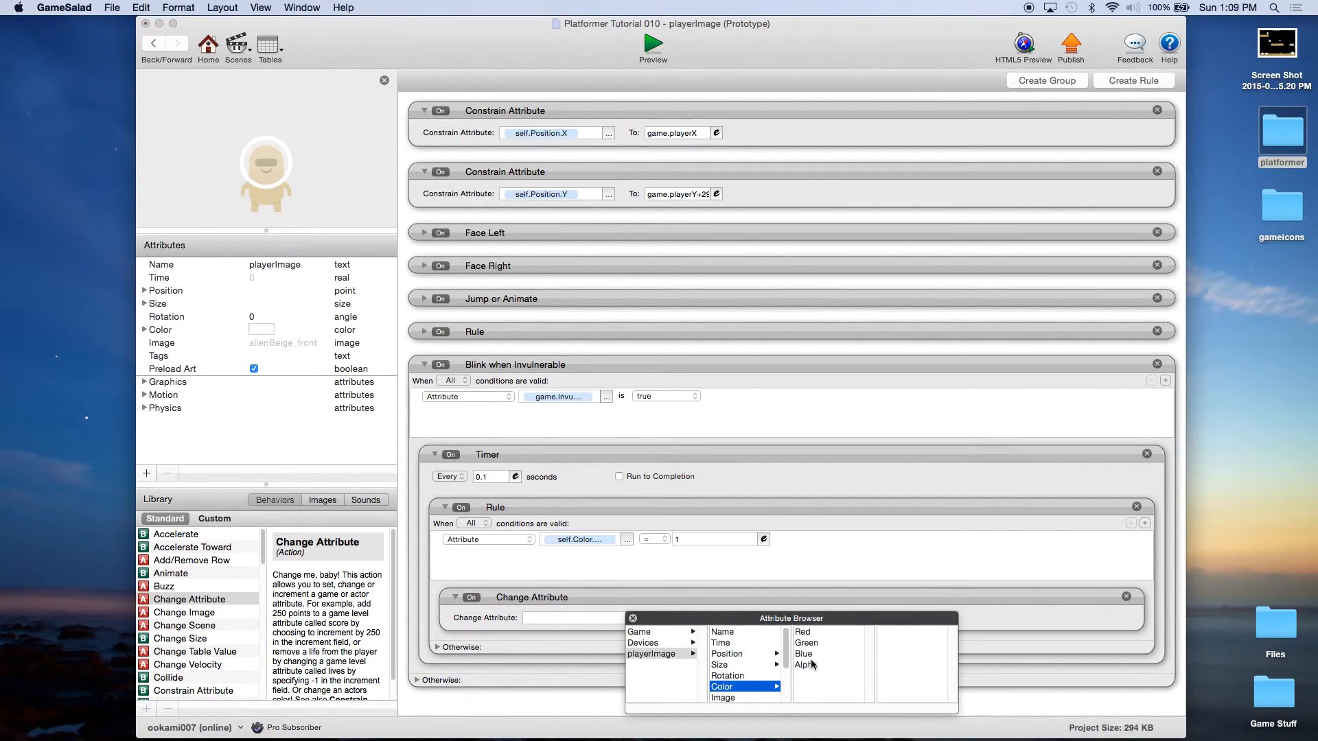
double_click(824, 665)
click(698, 618)
text(0)
click(739, 598)
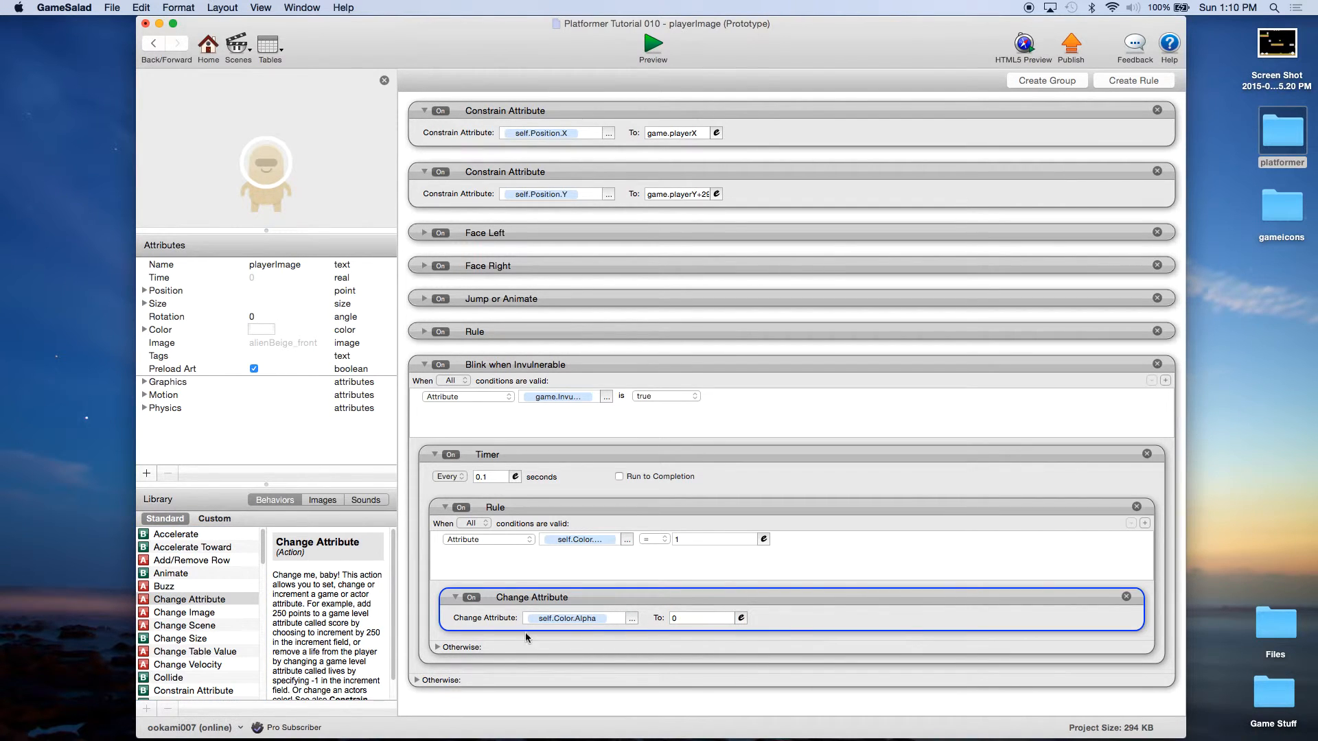
Step: Copy that action into the Otherwise section with alpha set to 1, then collapse the Timer
click(437, 647)
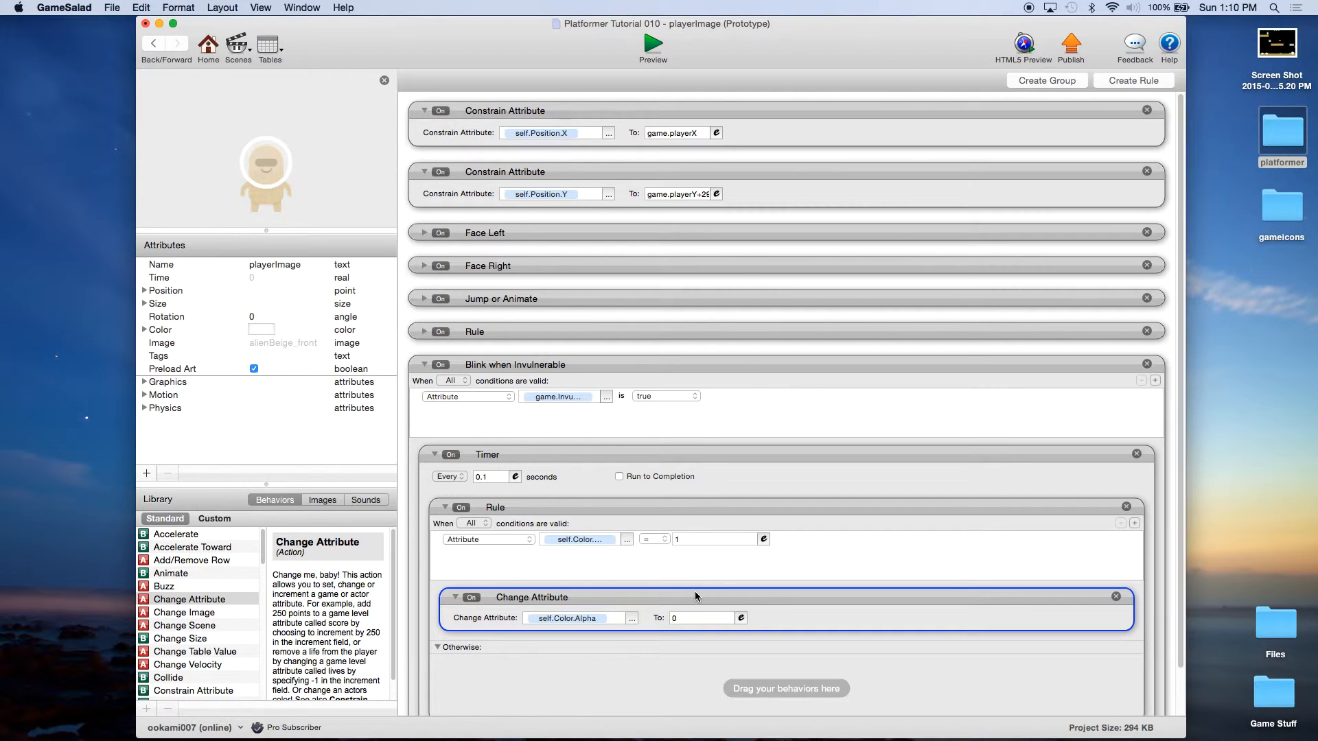
alt+drag(694, 600, 685, 660)
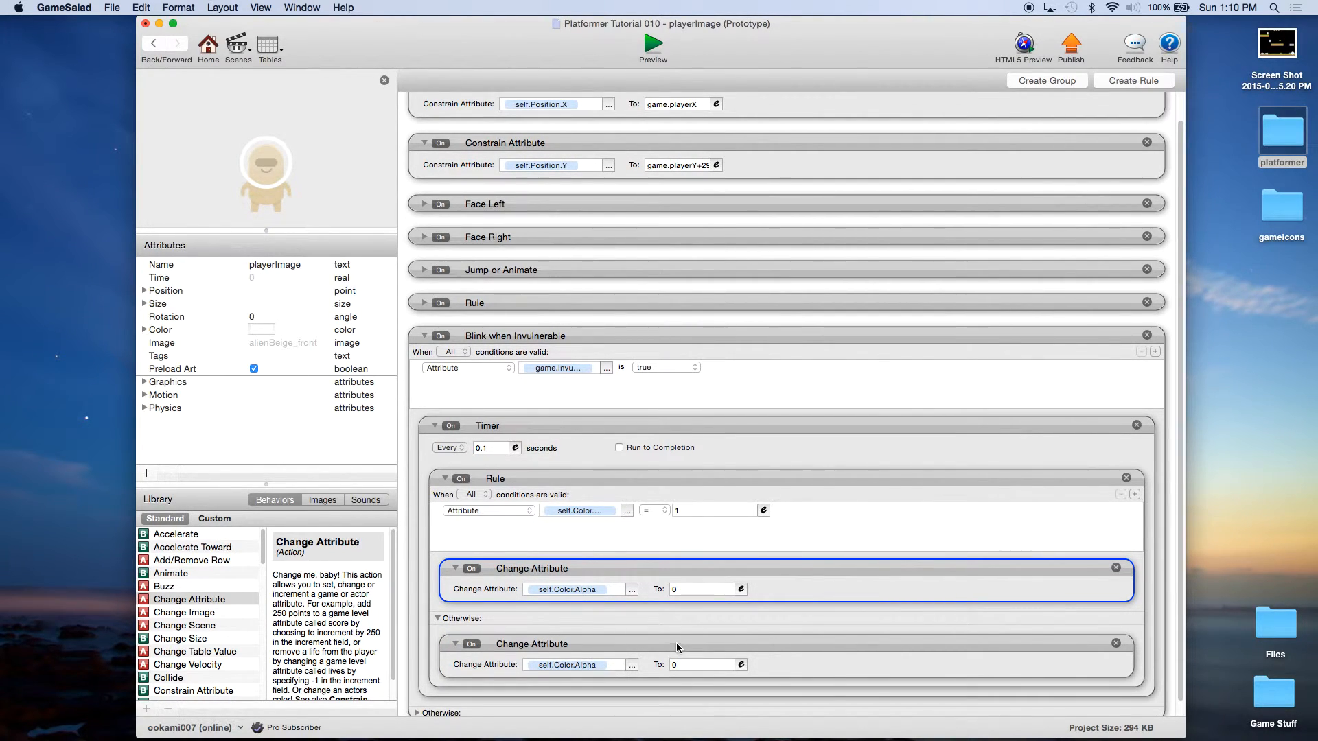
click(681, 665)
click(717, 642)
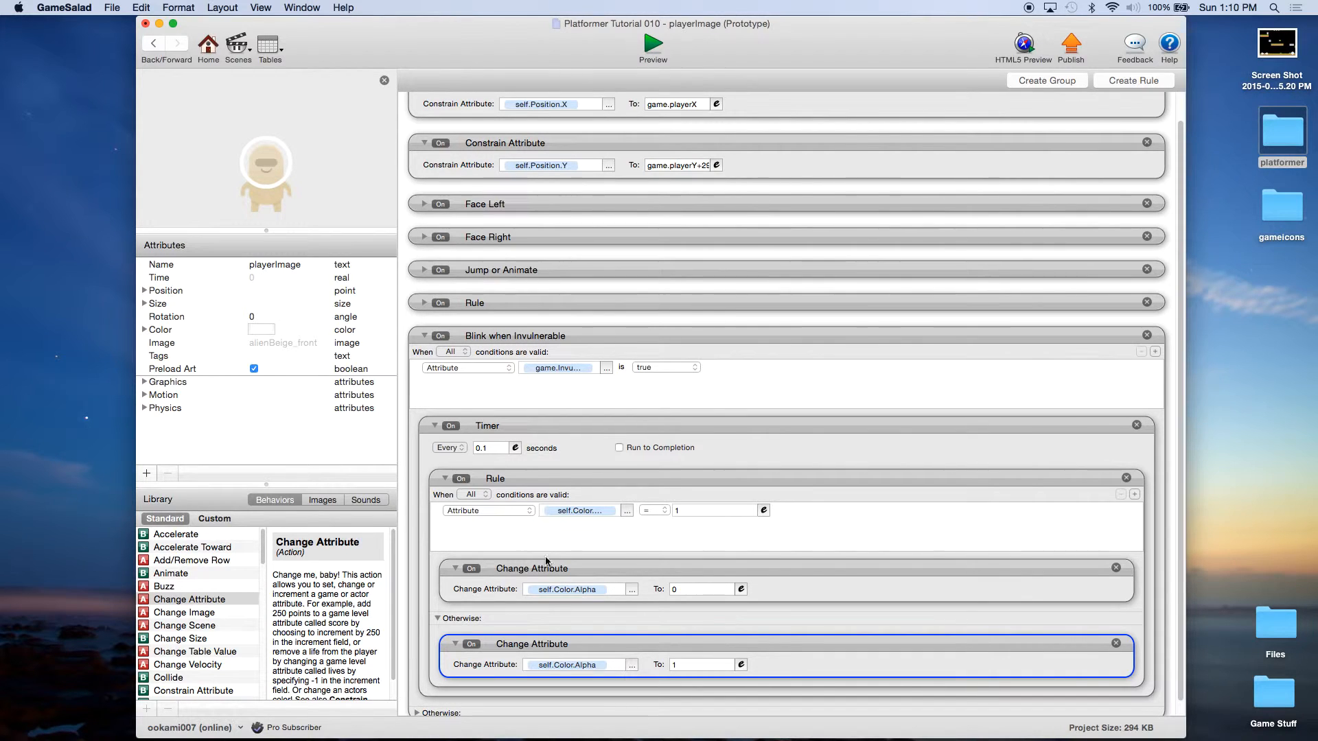
click(434, 426)
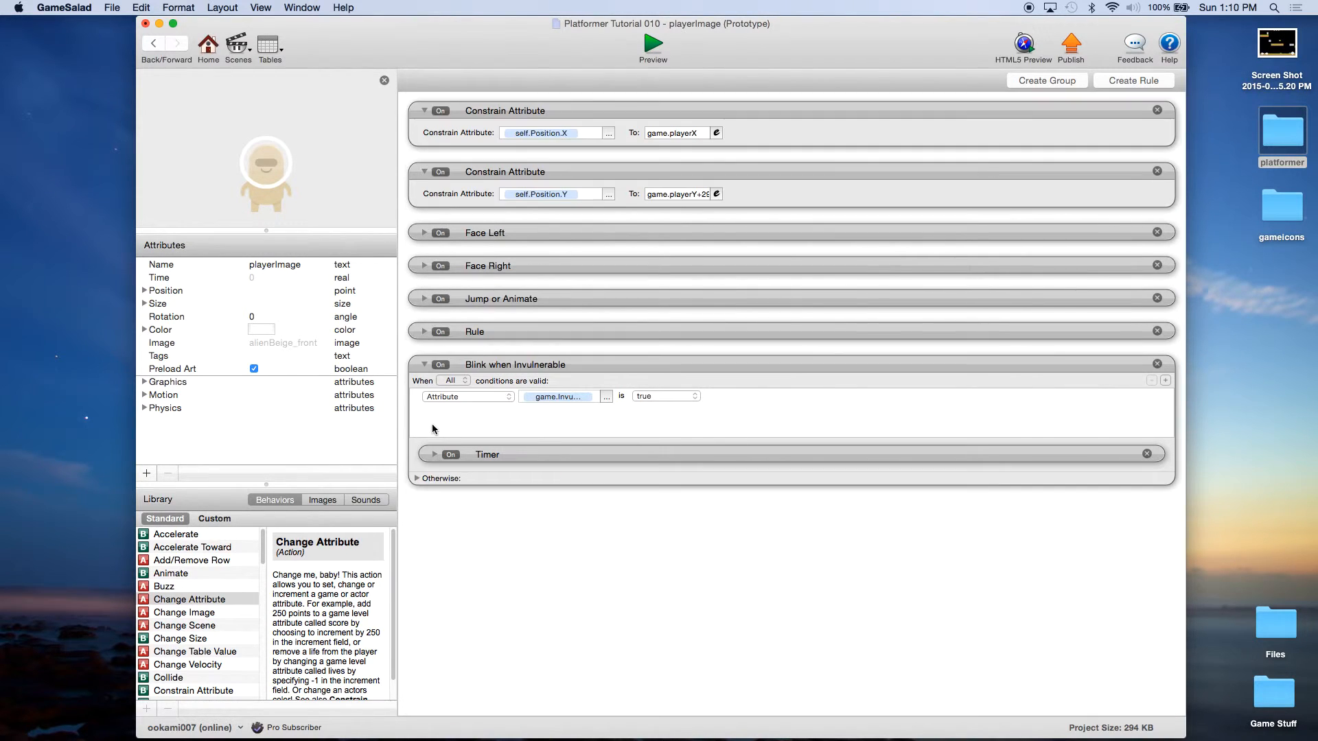
click(416, 478)
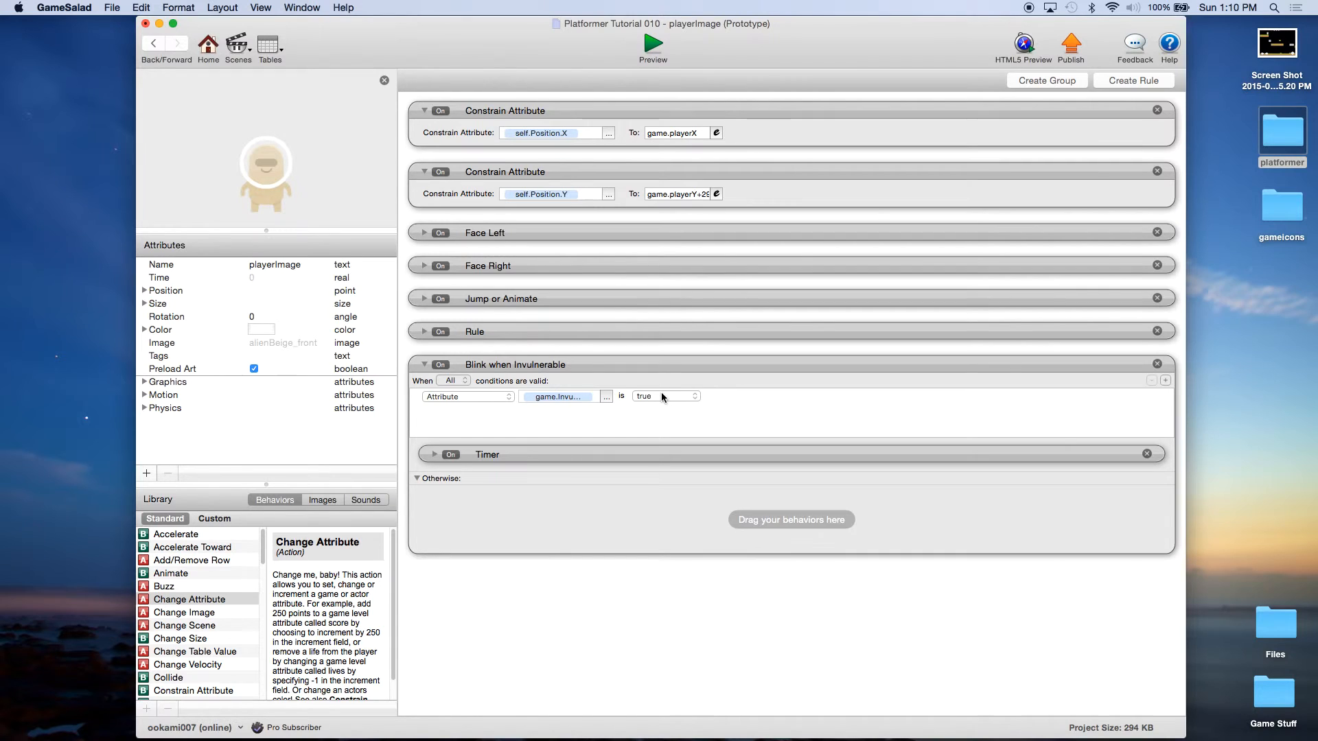
Step: Add a Change Attribute to Otherwise setting self.Color.Alpha to 1, then save the project
drag(180, 599, 534, 517)
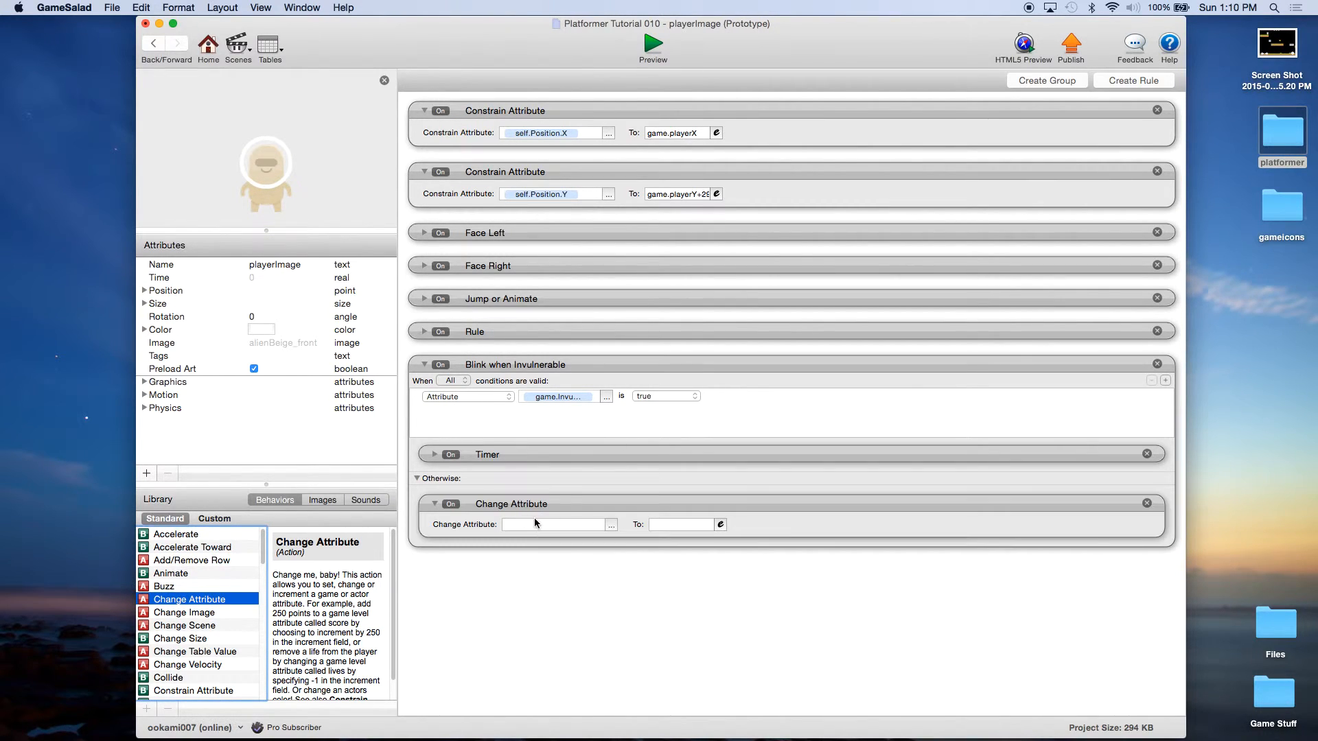
click(611, 525)
click(632, 560)
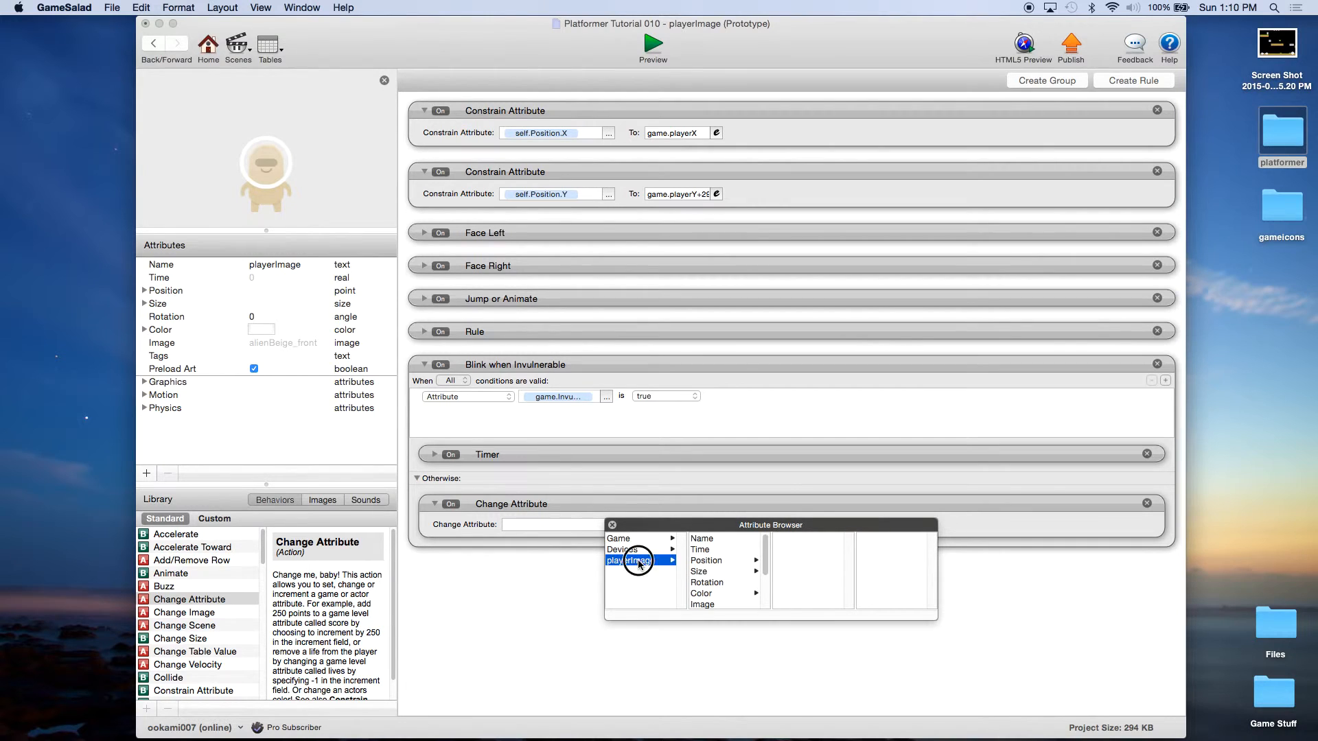
click(714, 593)
click(790, 570)
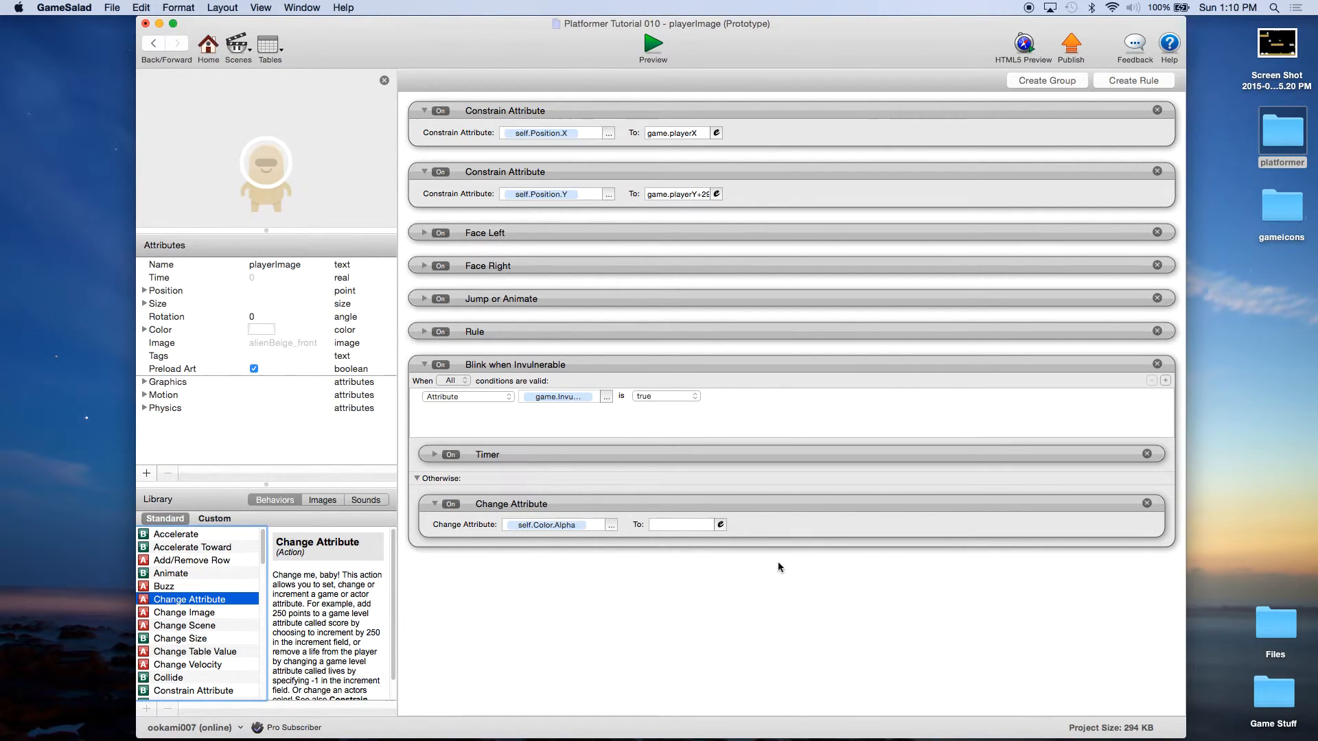
click(689, 526)
click(757, 557)
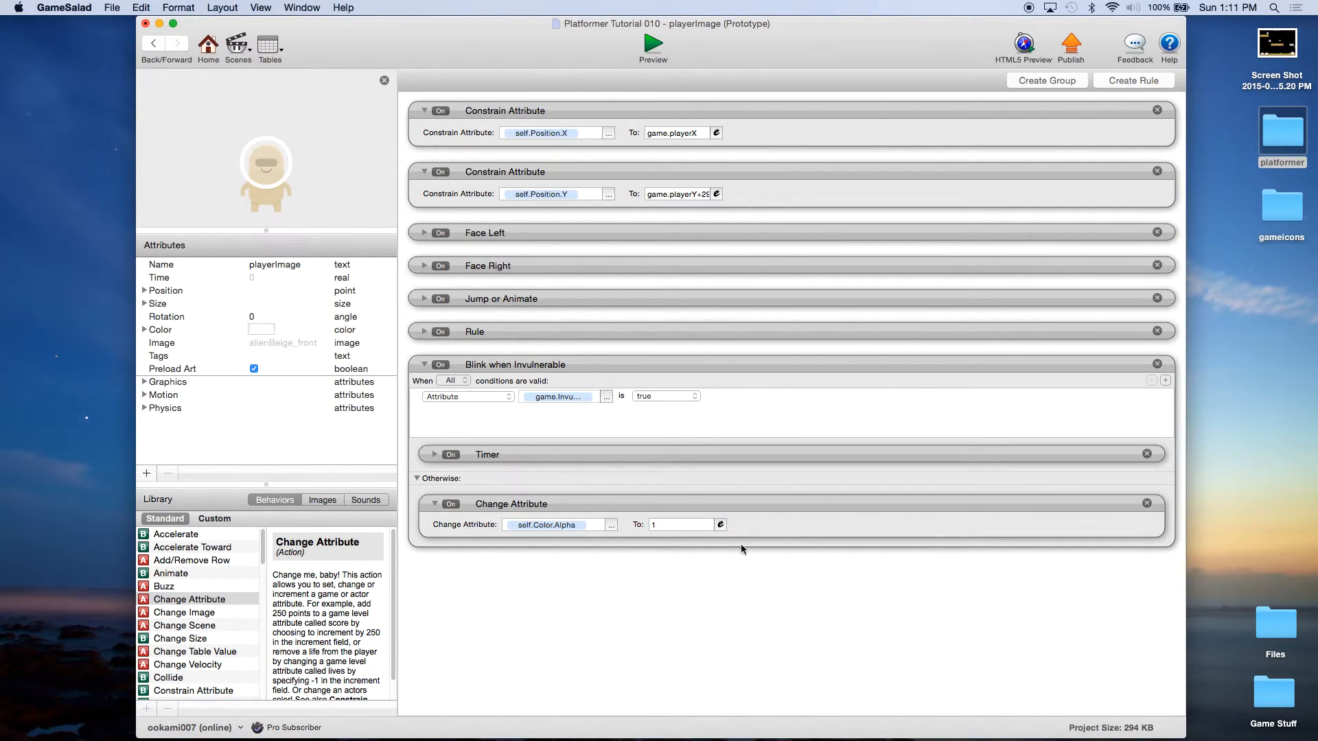
click(112, 8)
click(124, 84)
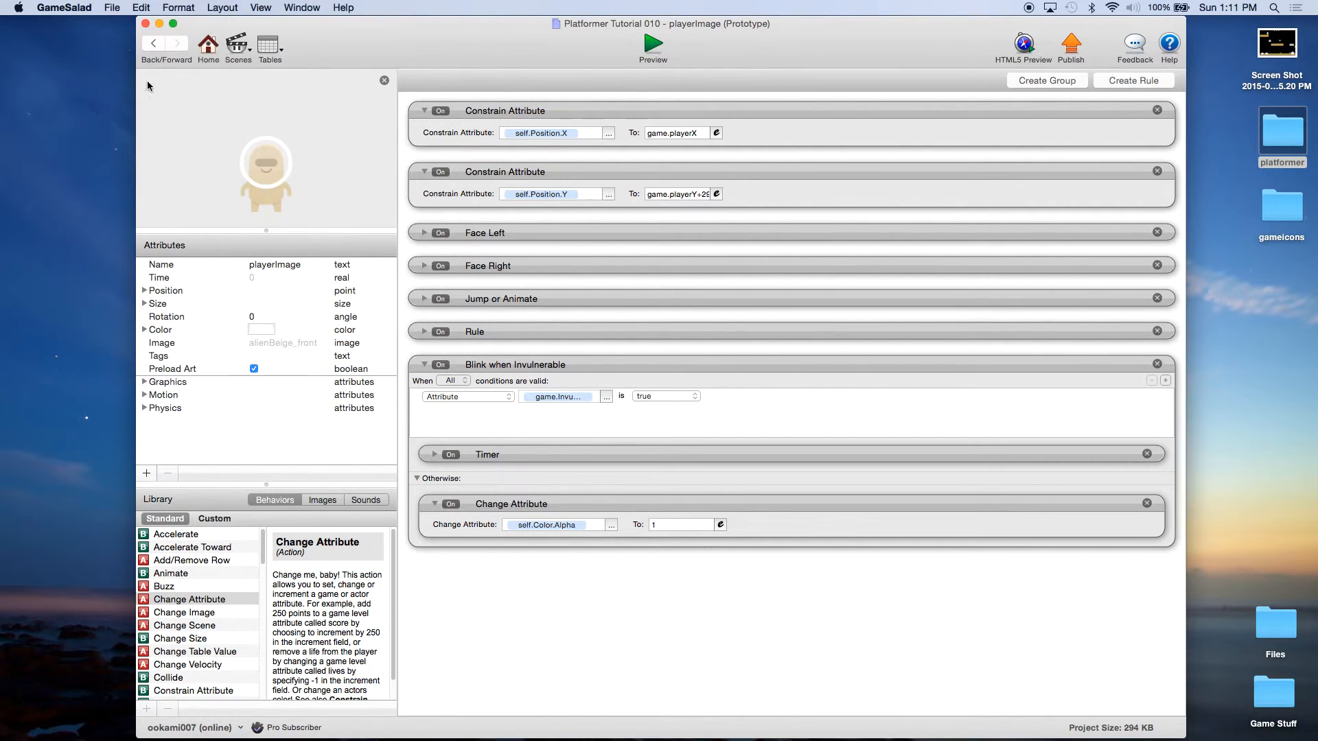
Step: Test the platformer in Preview by walking and jumping with the arrow keys and space, then return Home
click(651, 46)
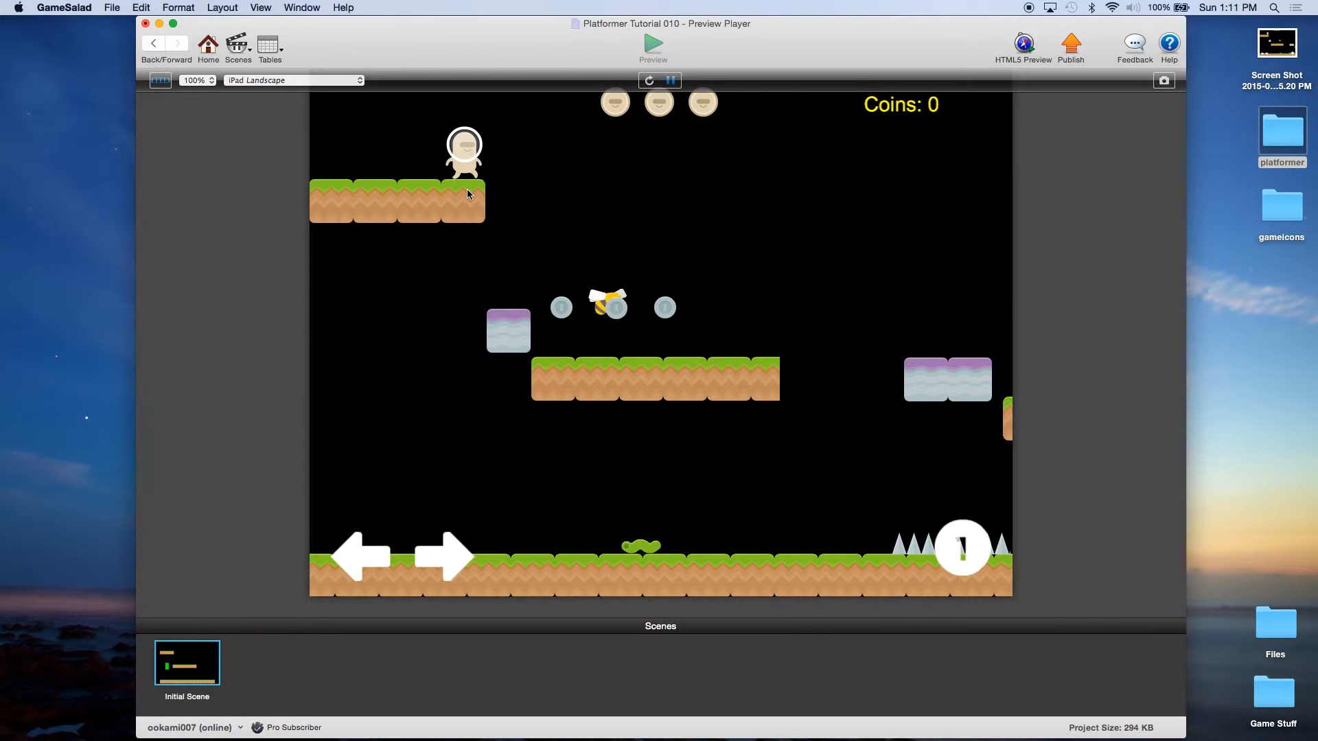
key(Right)
key(Left)
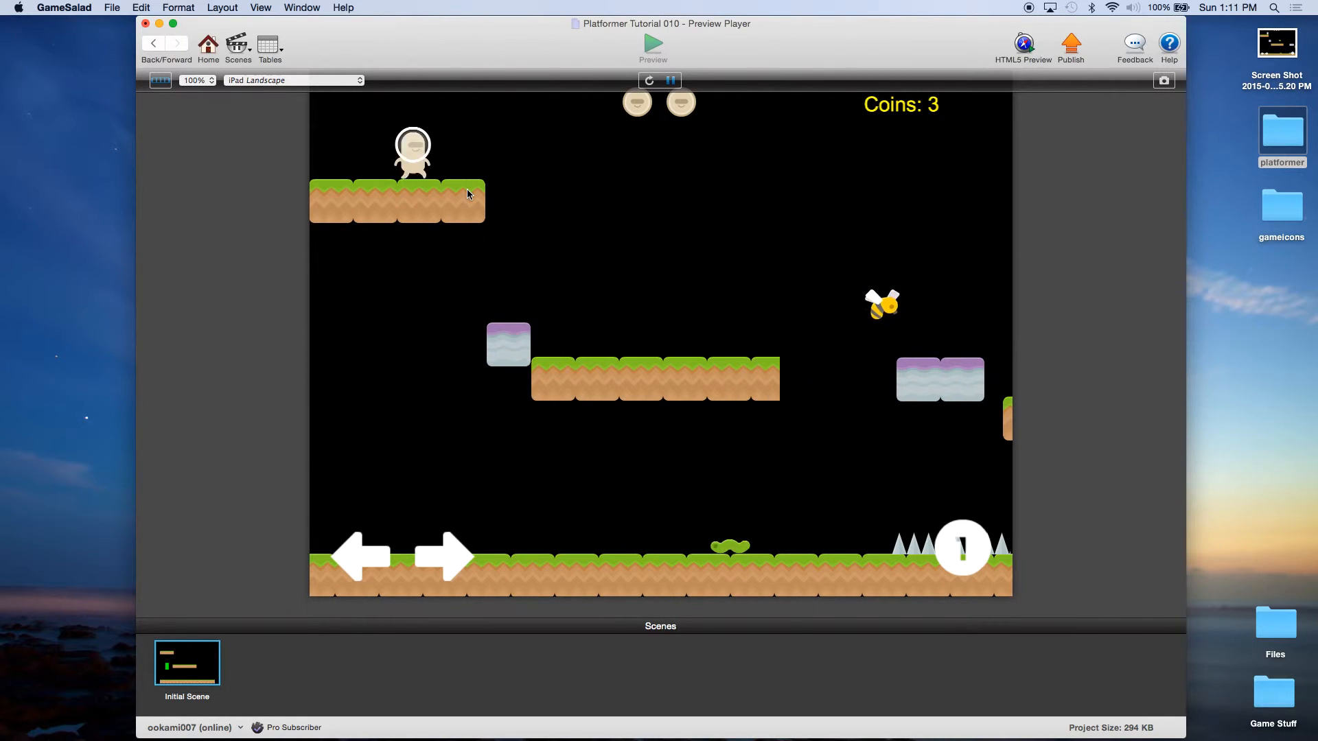
key(Right)
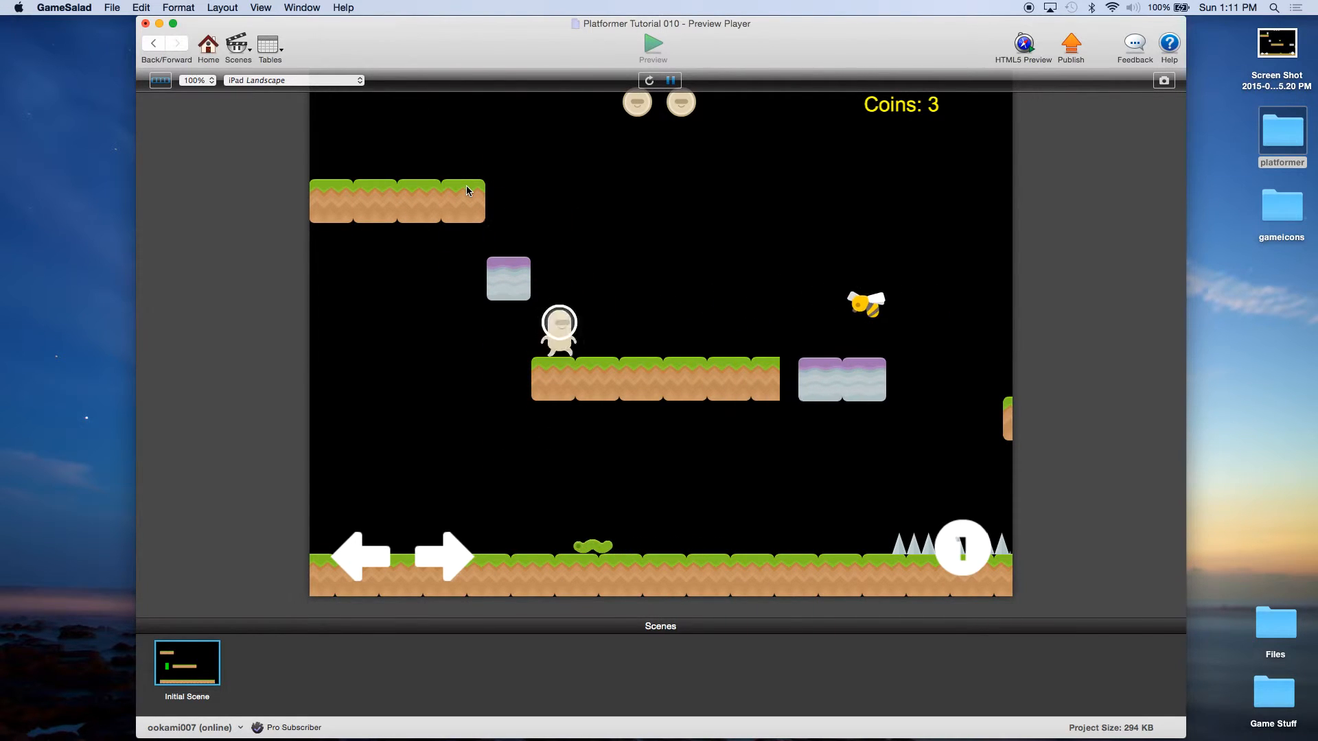
key(Right)
key(Left)
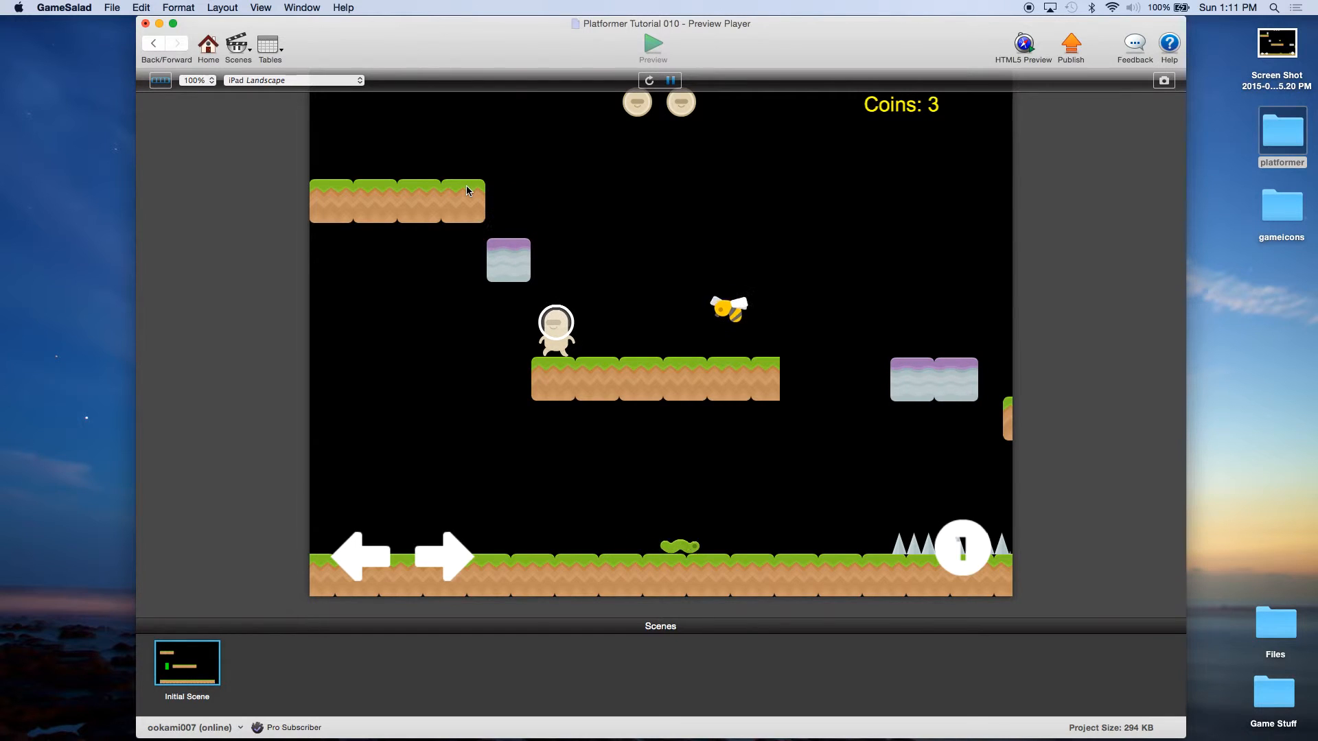
key(space)
key(Left)
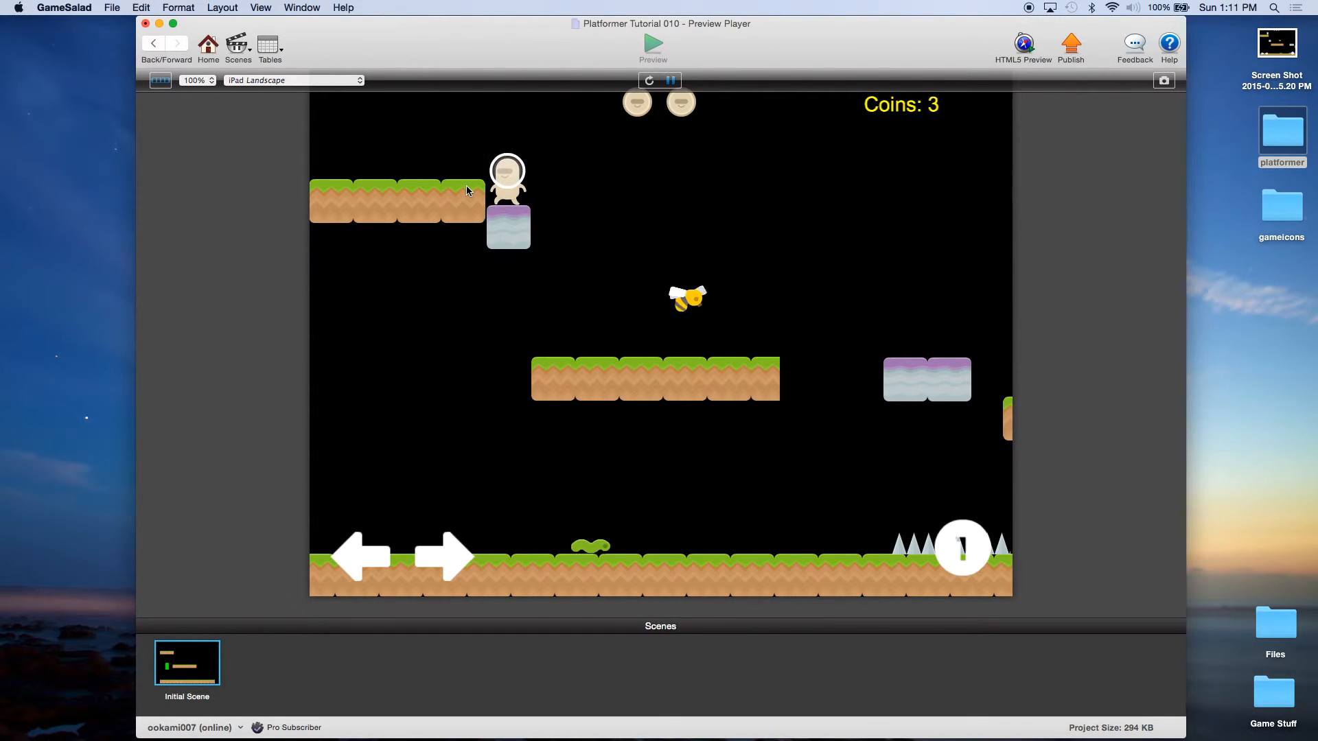
click(208, 45)
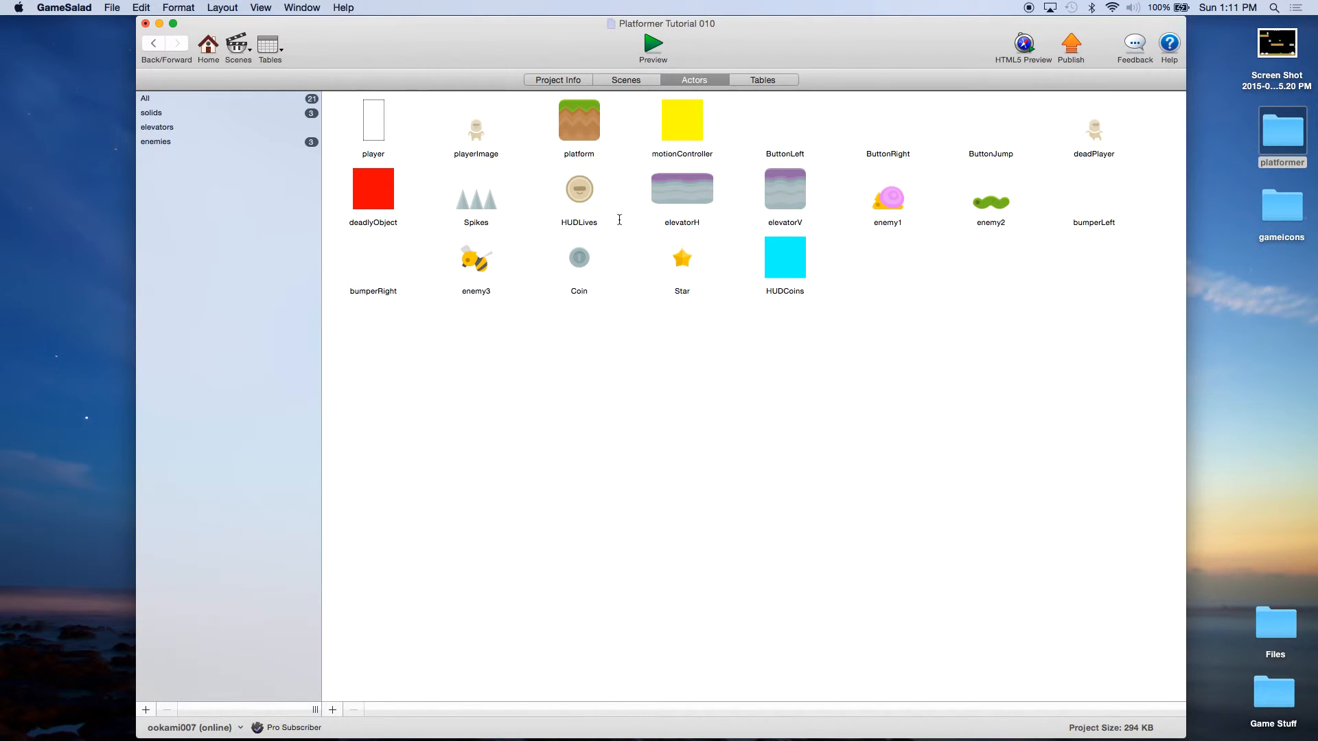
Step: In the Initial Scene, shift all three coins further to the right
click(649, 81)
double_click(192, 134)
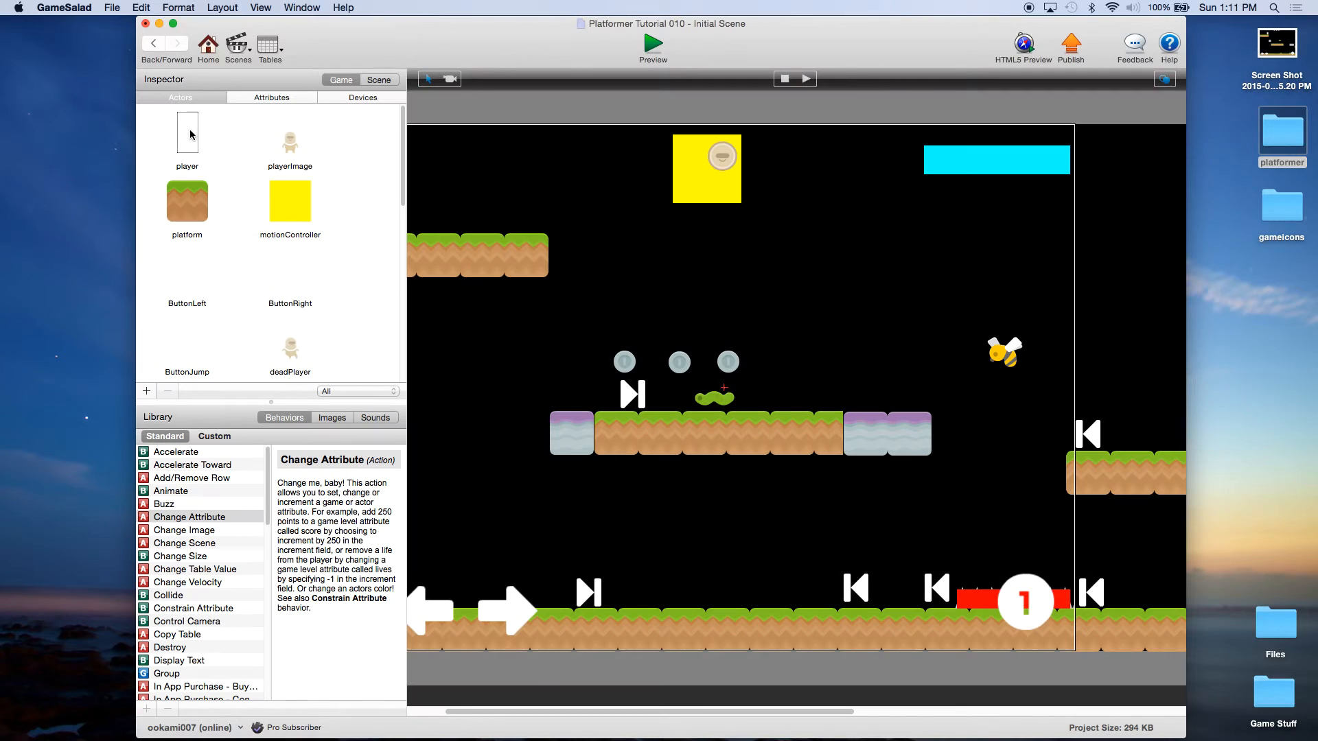
click(728, 366)
drag(728, 367, 792, 369)
click(678, 366)
drag(677, 369, 743, 370)
click(619, 369)
drag(618, 371, 696, 370)
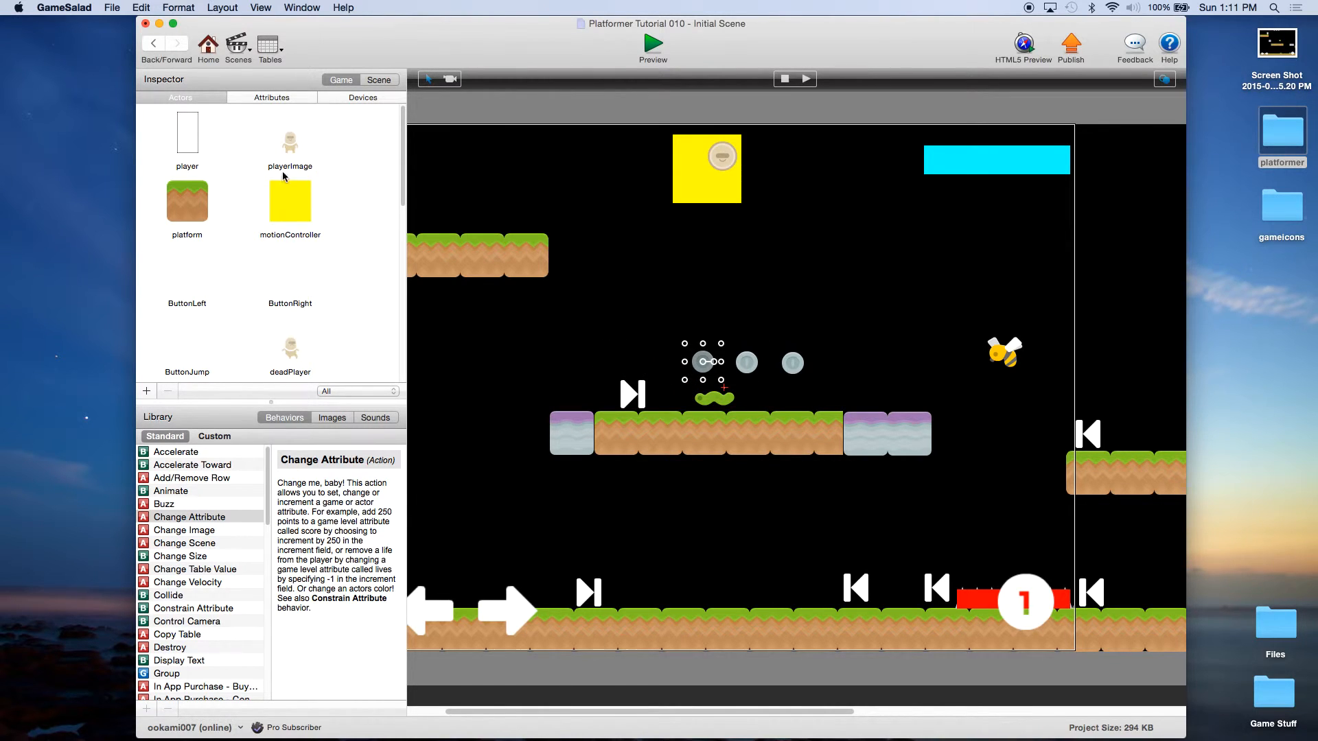
Step: Place a Star actor in front of the coins, save, and return Home
scroll(328, 264, down, 10)
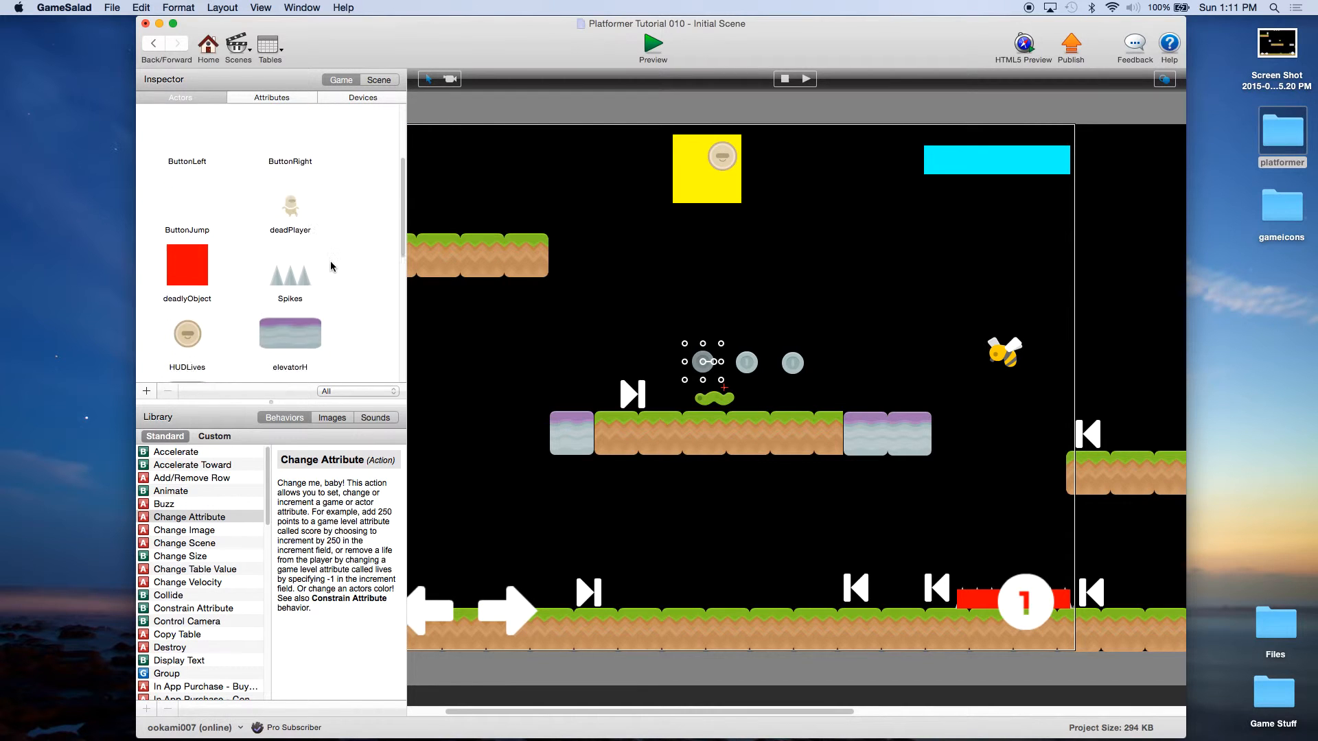
scroll(331, 263, down, 5)
drag(290, 274, 656, 362)
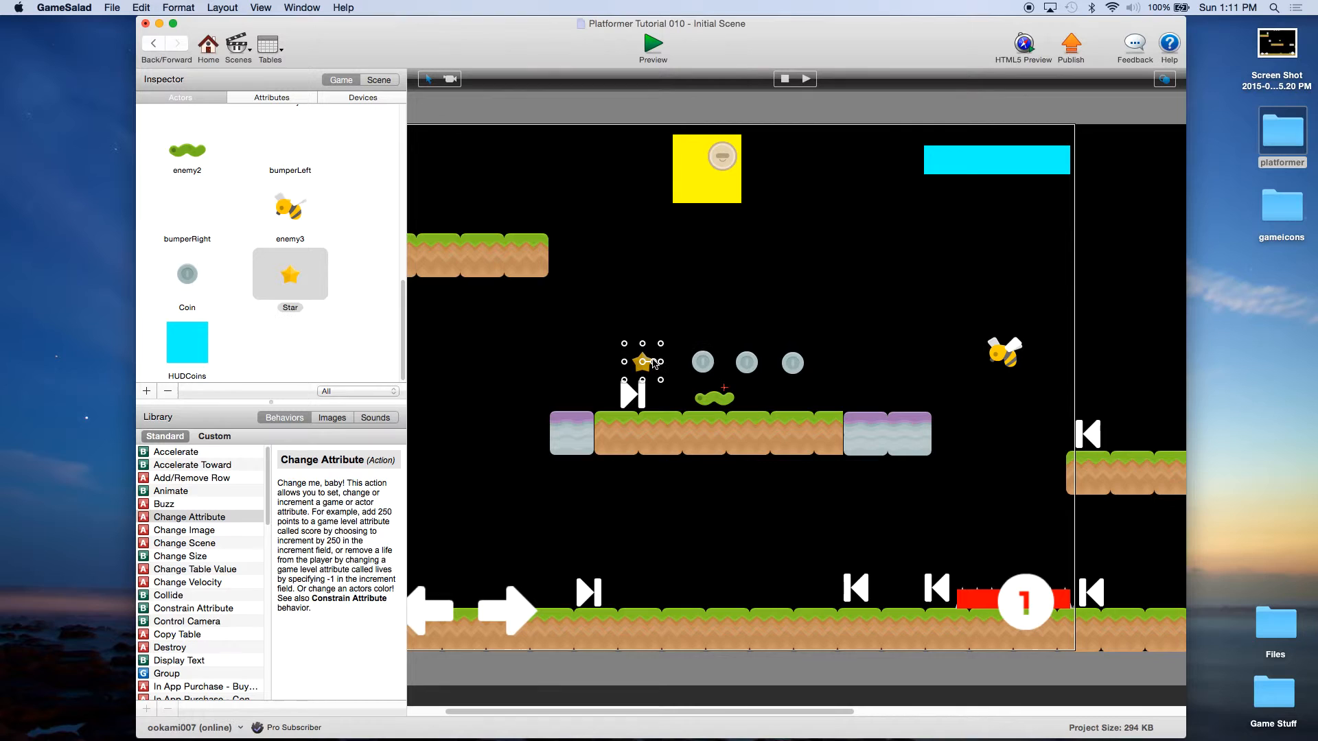
click(112, 7)
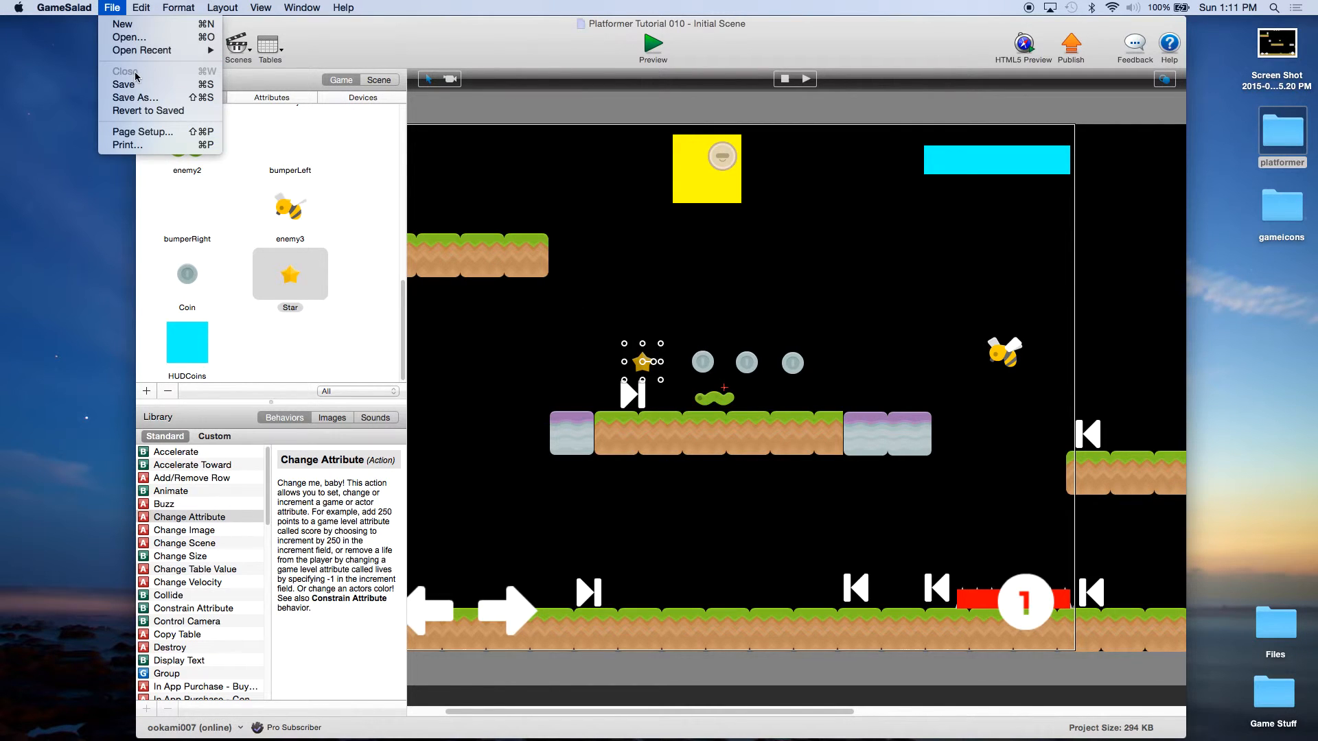
click(137, 84)
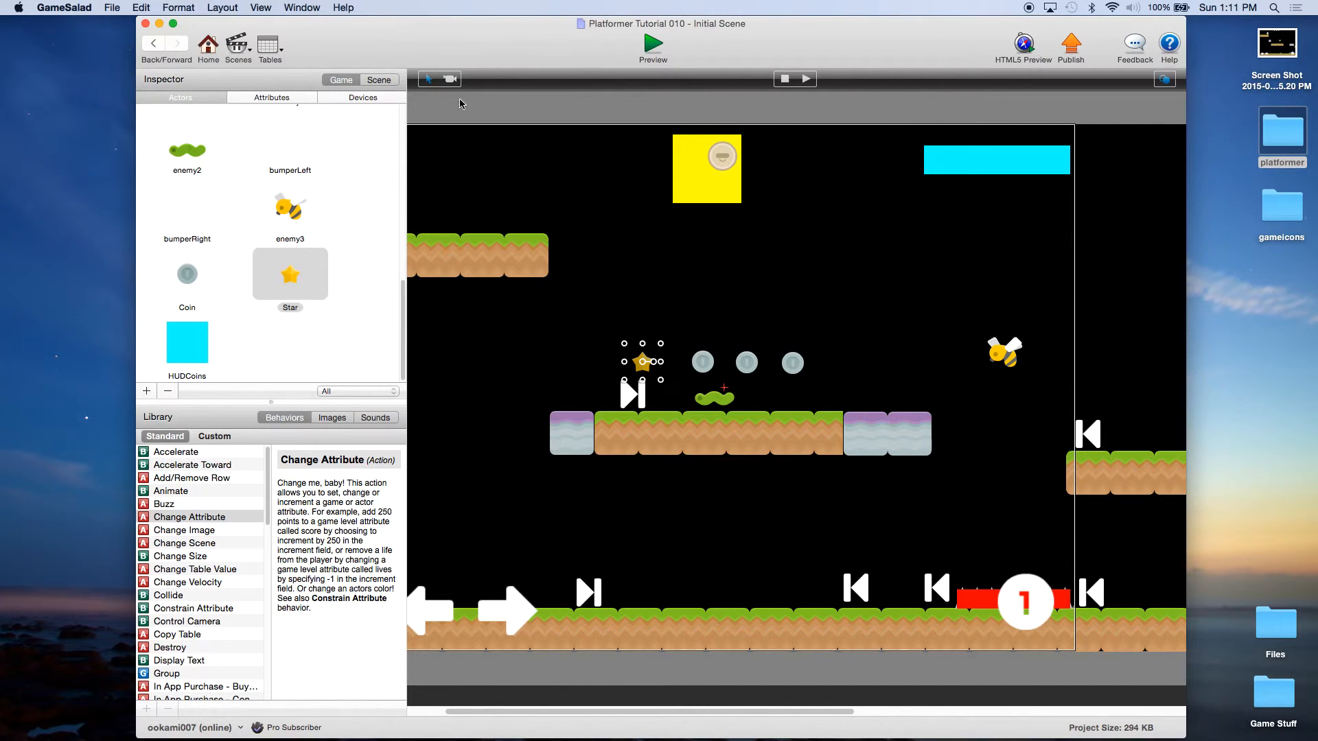
click(216, 58)
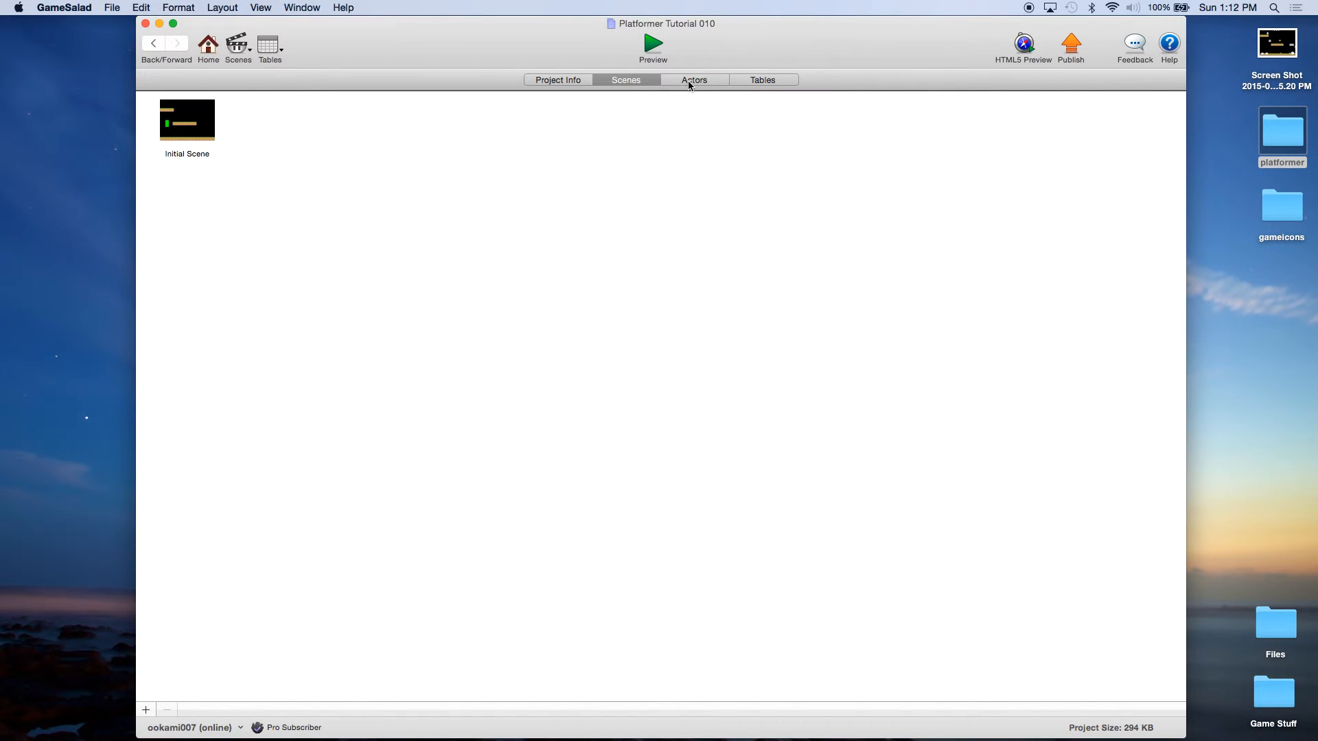
Step: Add a new Rule to the player actor and move it right below the Constrain Attribute behaviors
click(690, 83)
double_click(376, 130)
scroll(670, 374, down, 2)
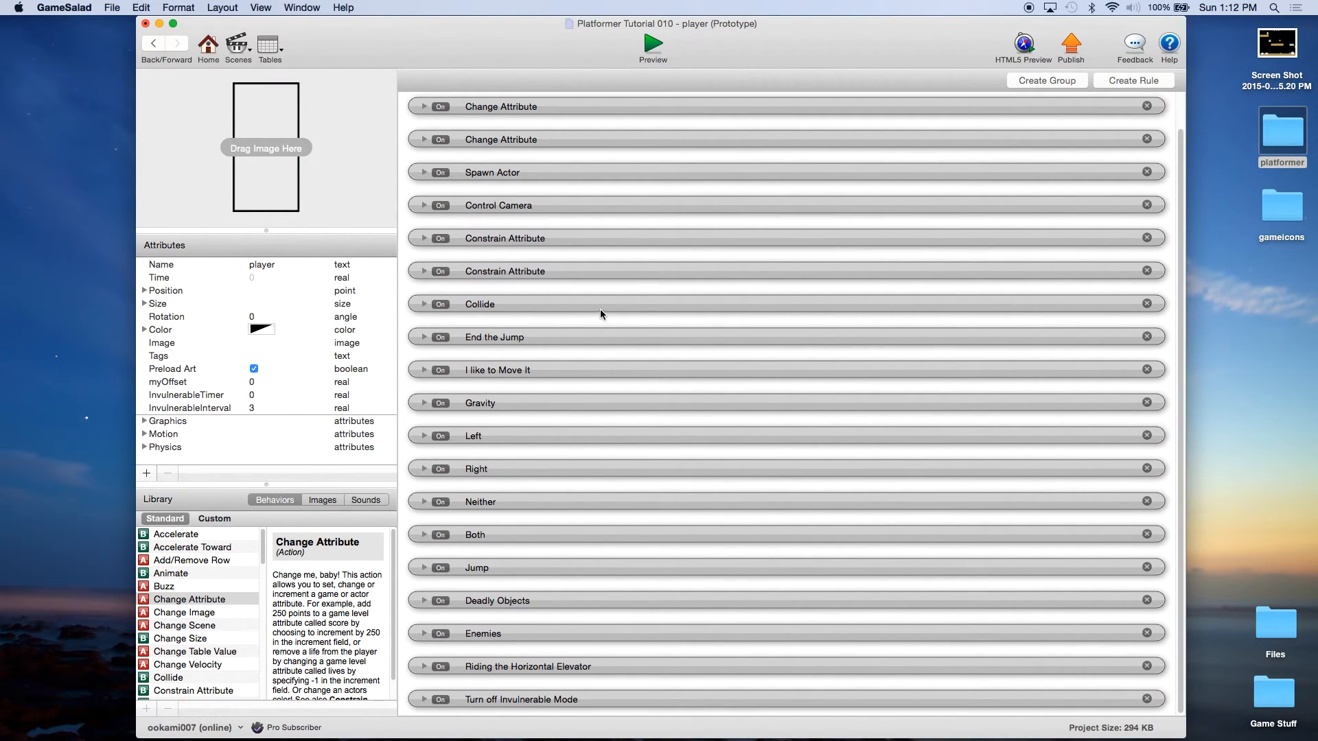
scroll(600, 309, up, 2)
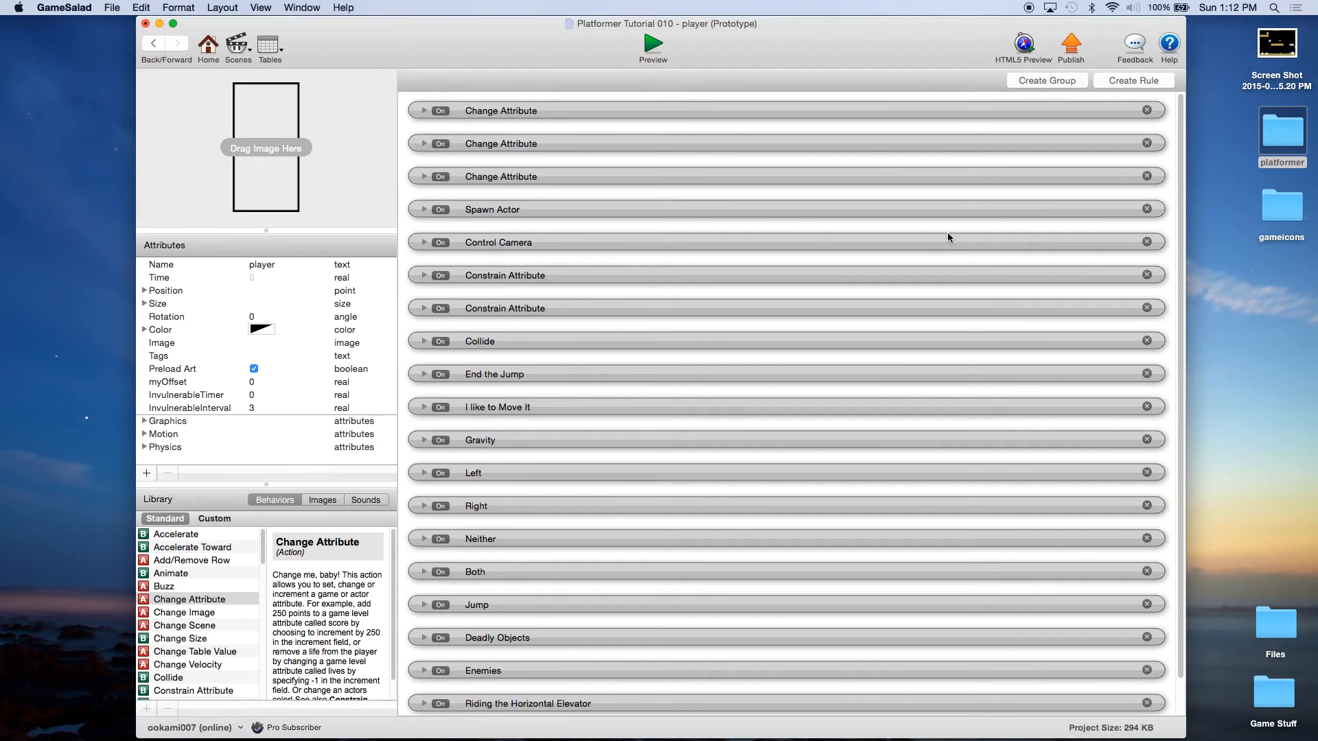
click(1167, 80)
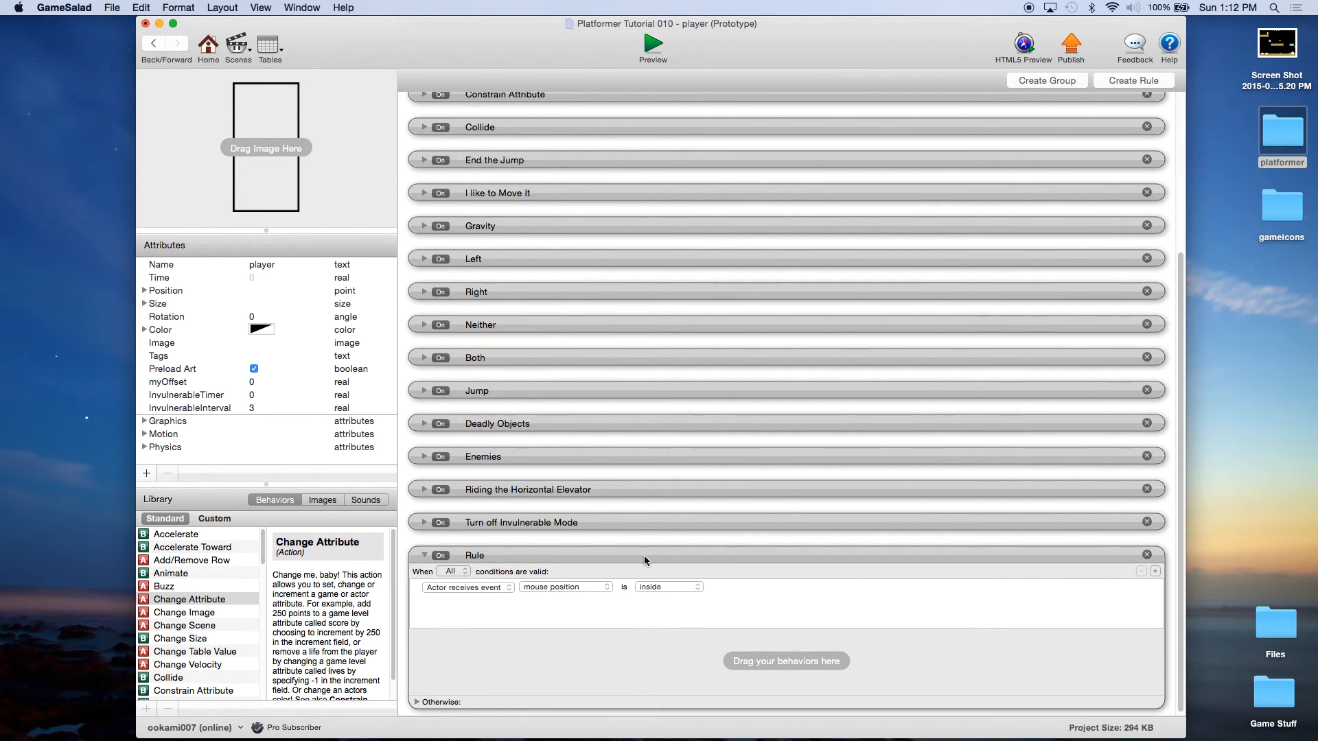
drag(642, 558, 632, 113)
scroll(664, 272, up, 2)
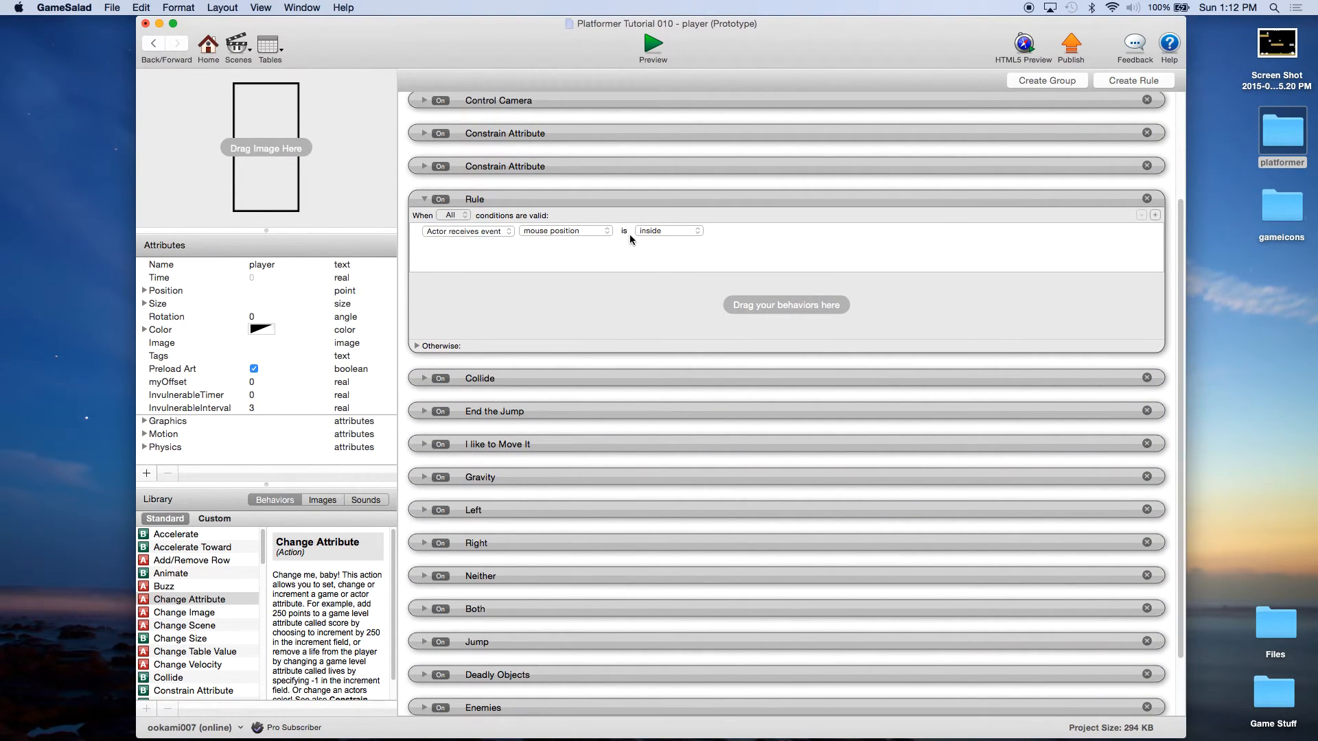
scroll(1183, 216, up, 2)
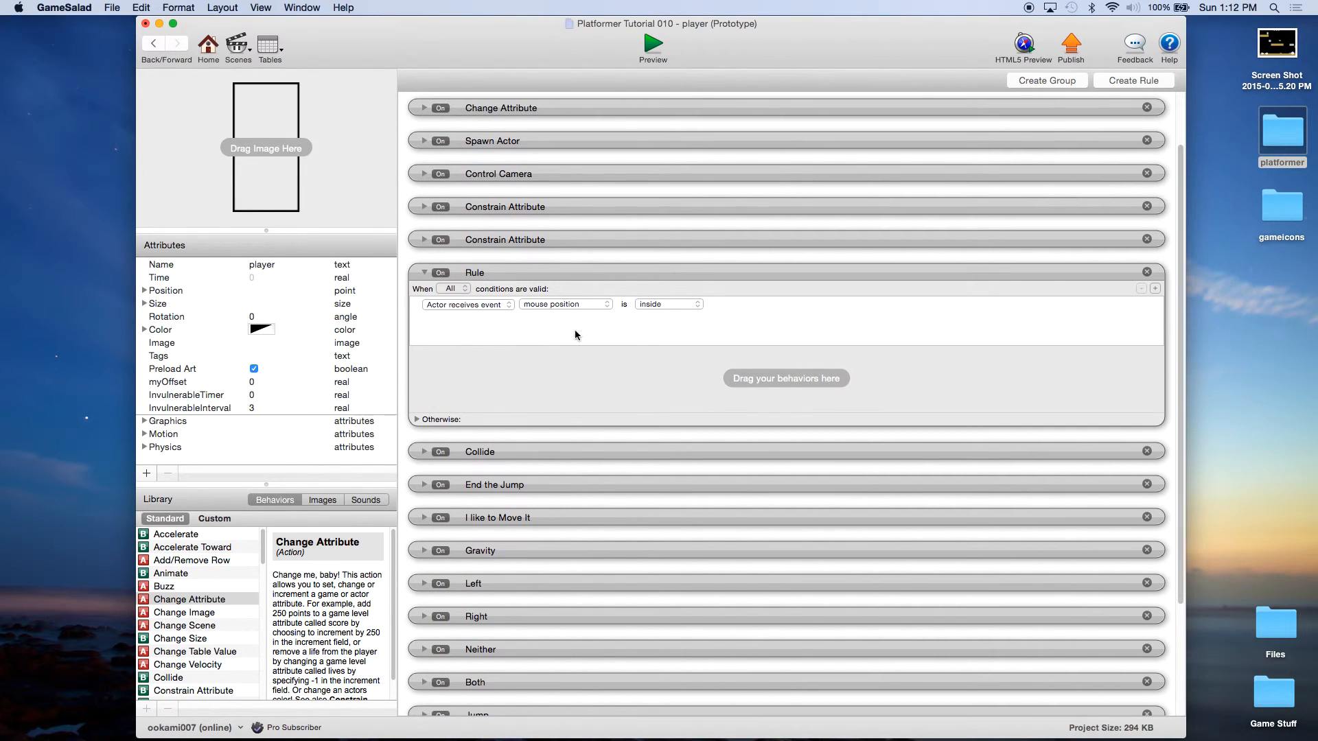
Step: Rename the new rule to 'Pick up Star'
double_click(483, 274)
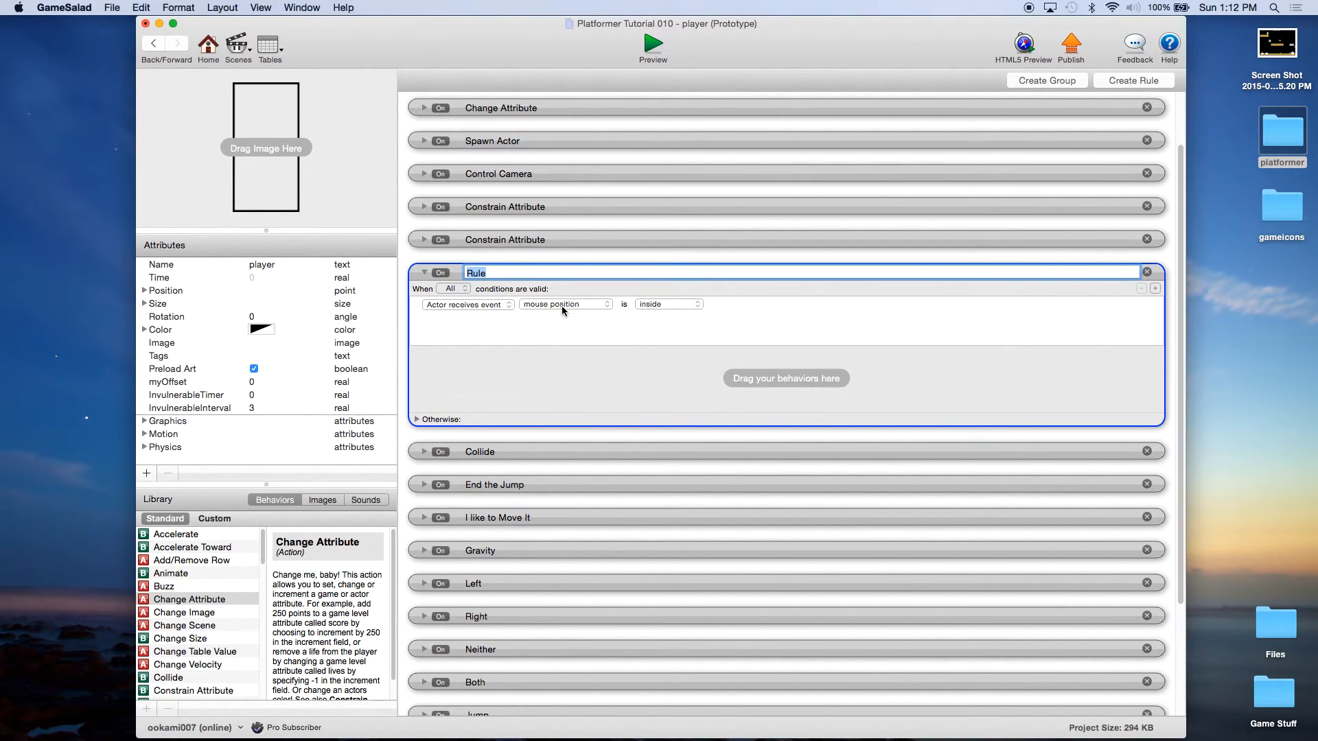
text(Star)
key(BackSpace)
key(BackSpace)
key(BackSpace)
text(Pikc)
key(BackSpace)
key(BackSpace)
key(BackSpace)
key(BackSpace)
text(ck up Star)
key(Return)
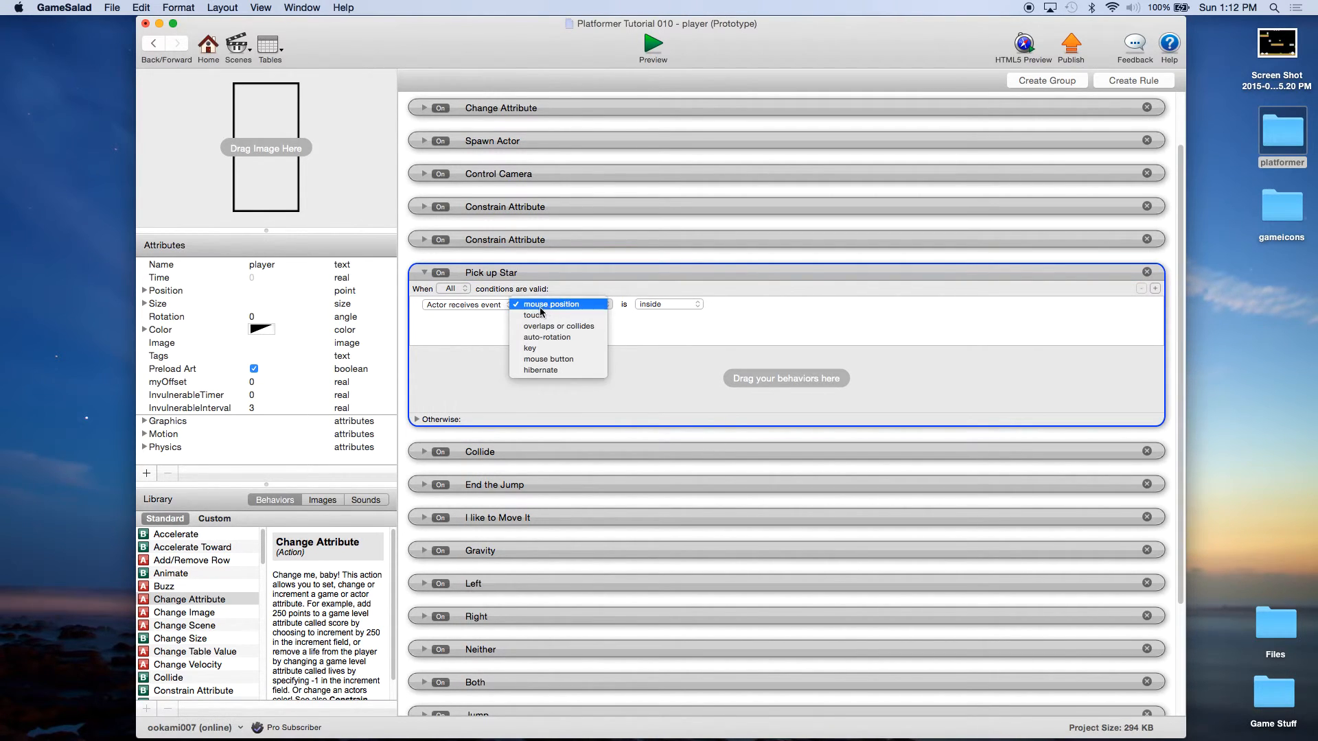
Step: Trigger it when overlapping or colliding with a Star actor, and add two Change Attribute actions
click(554, 327)
click(727, 306)
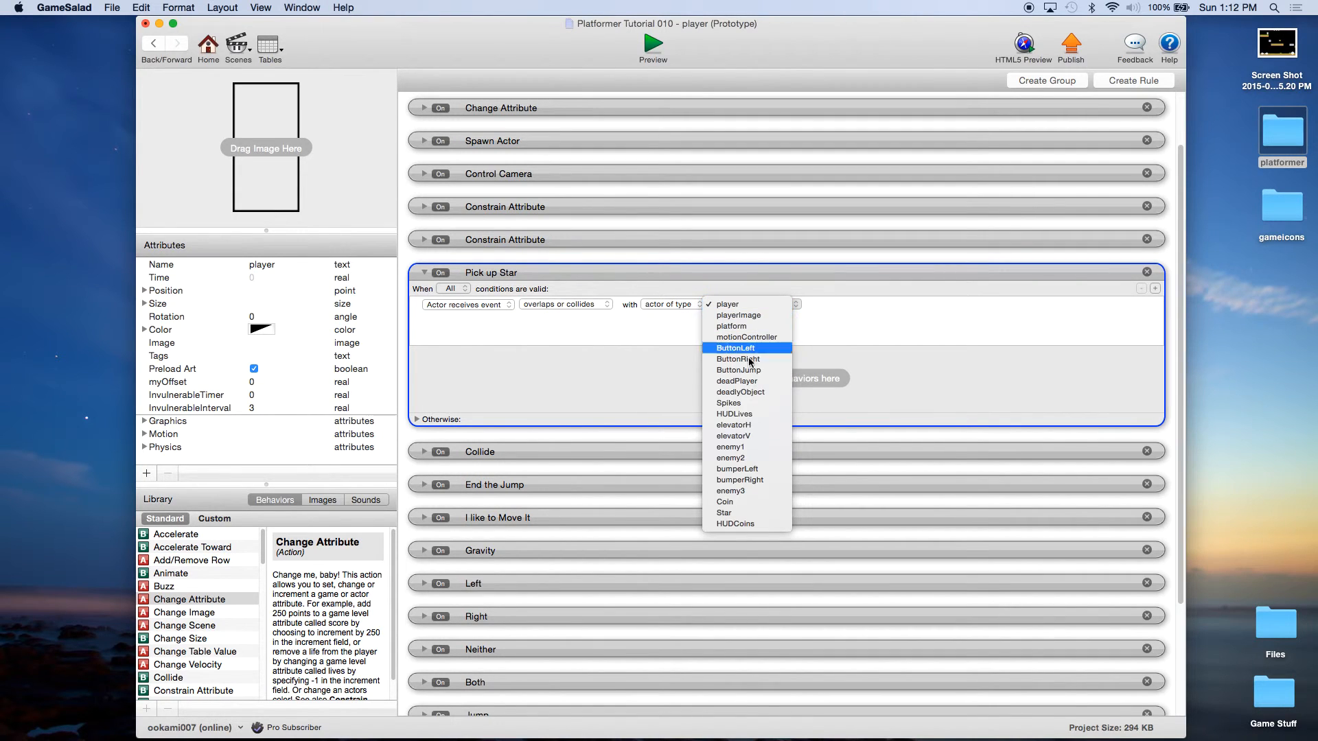
click(744, 519)
click(682, 388)
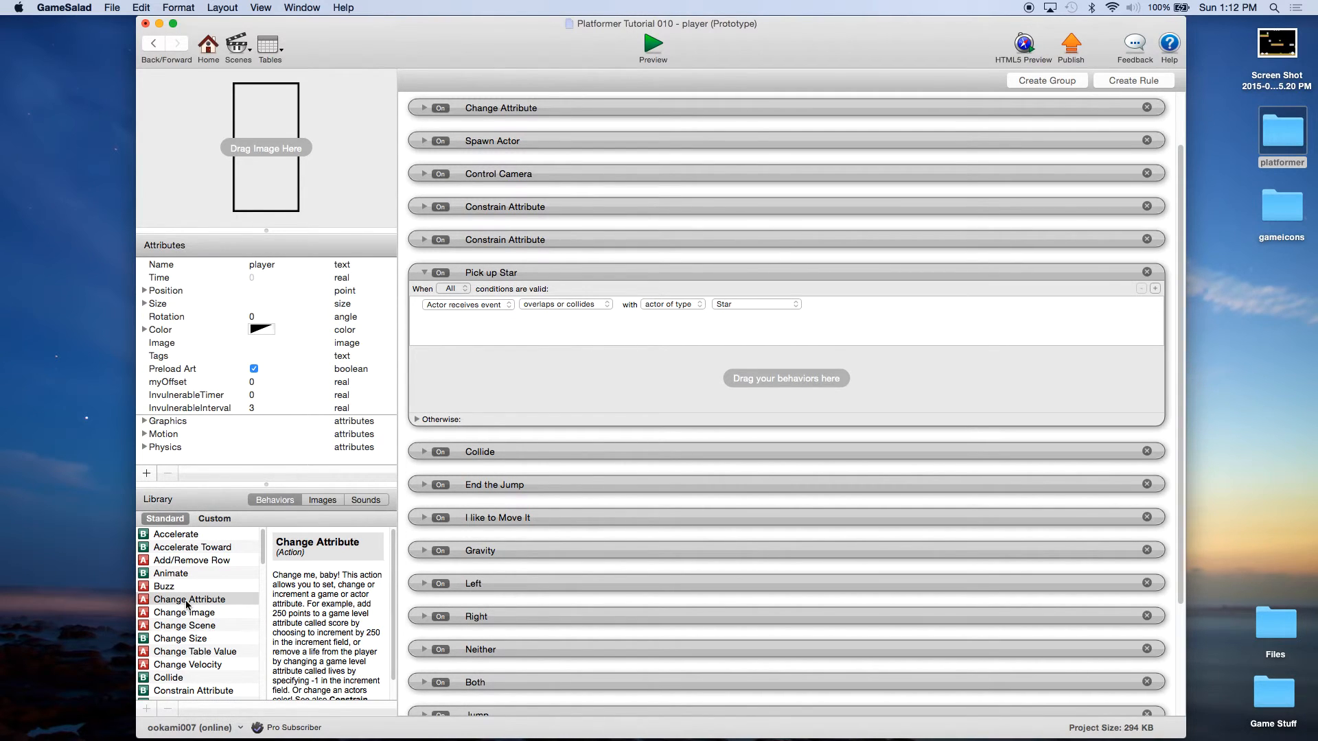
drag(186, 605, 530, 372)
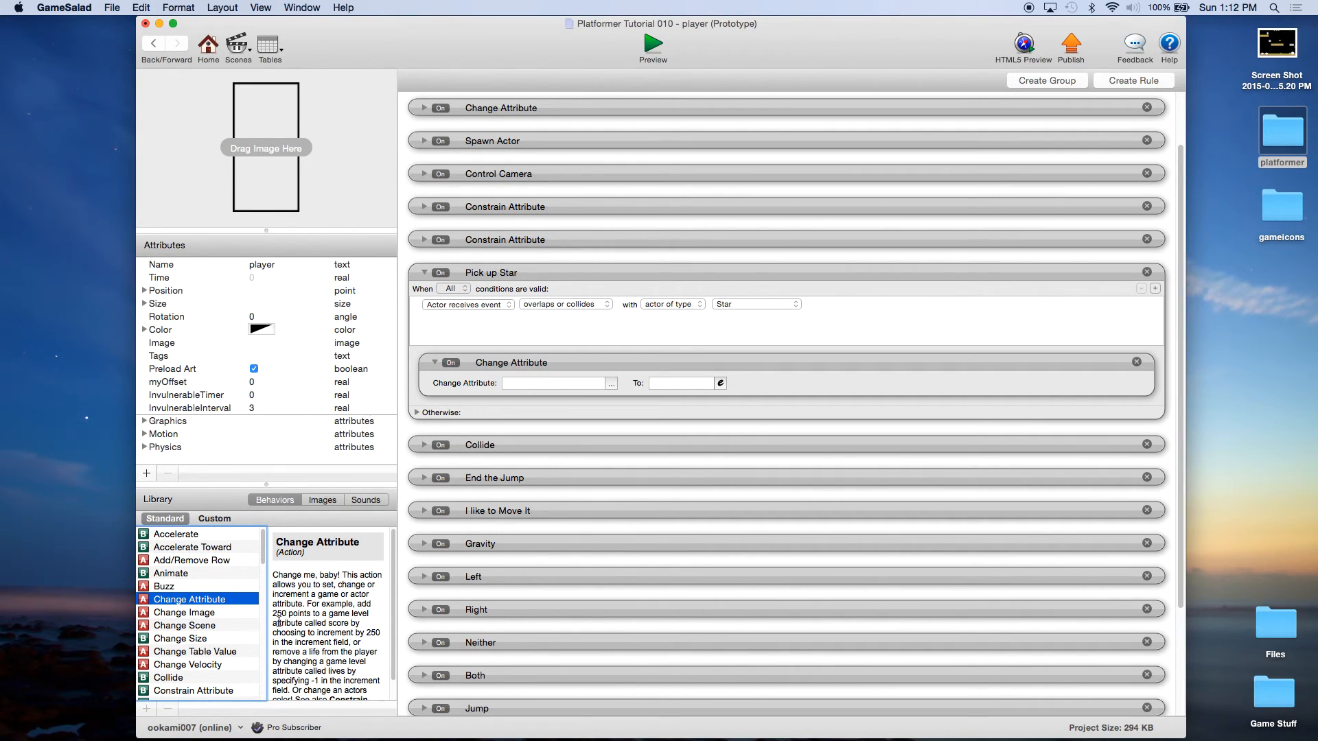
drag(443, 467, 528, 412)
click(611, 384)
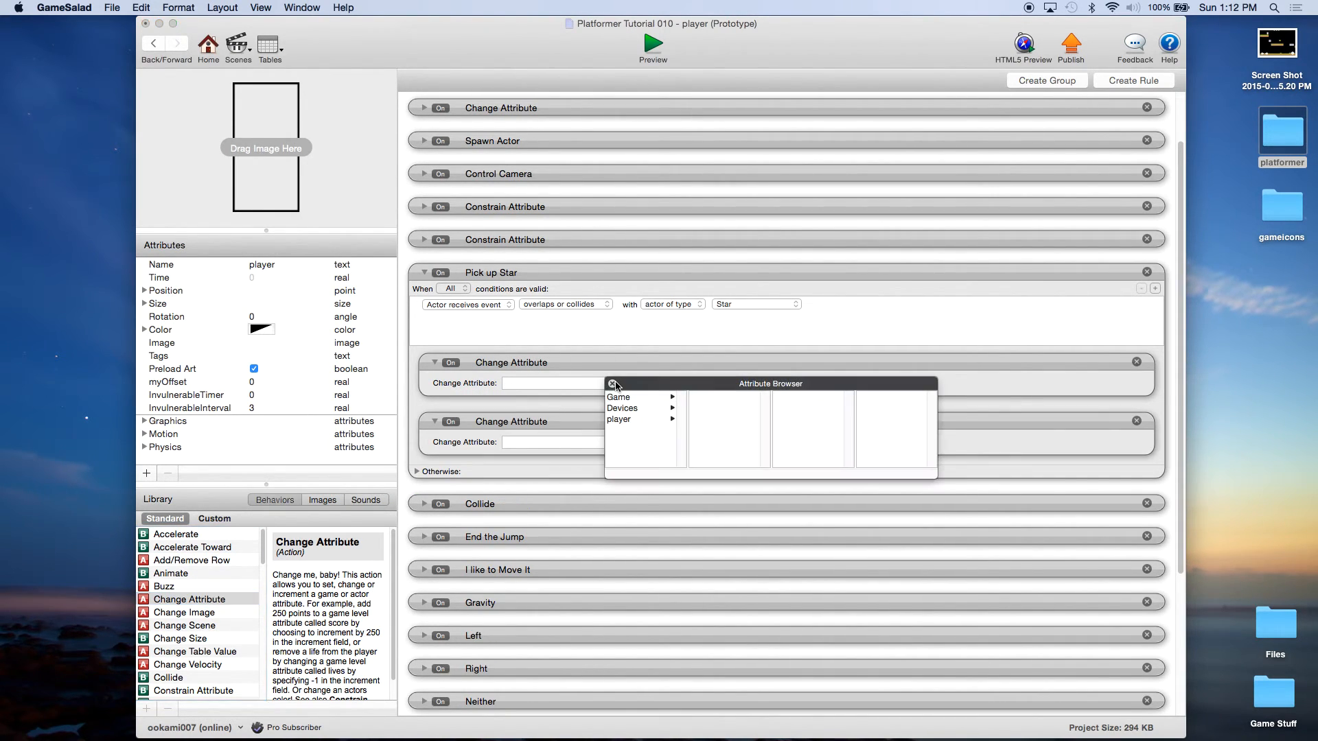
Step: Set the first action to change self.InvulnerableTimer to self.Time + self.InvulnerableInterval
click(620, 419)
scroll(728, 433, down, 3)
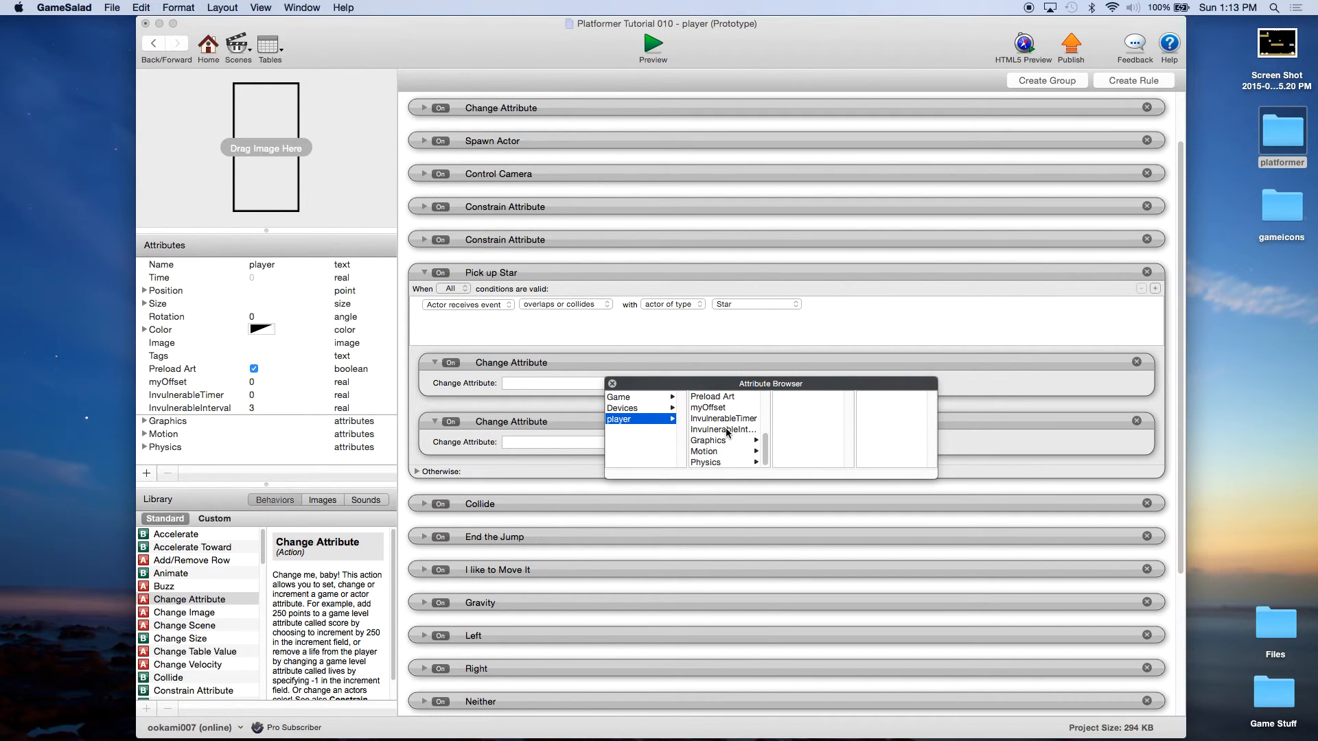
click(725, 418)
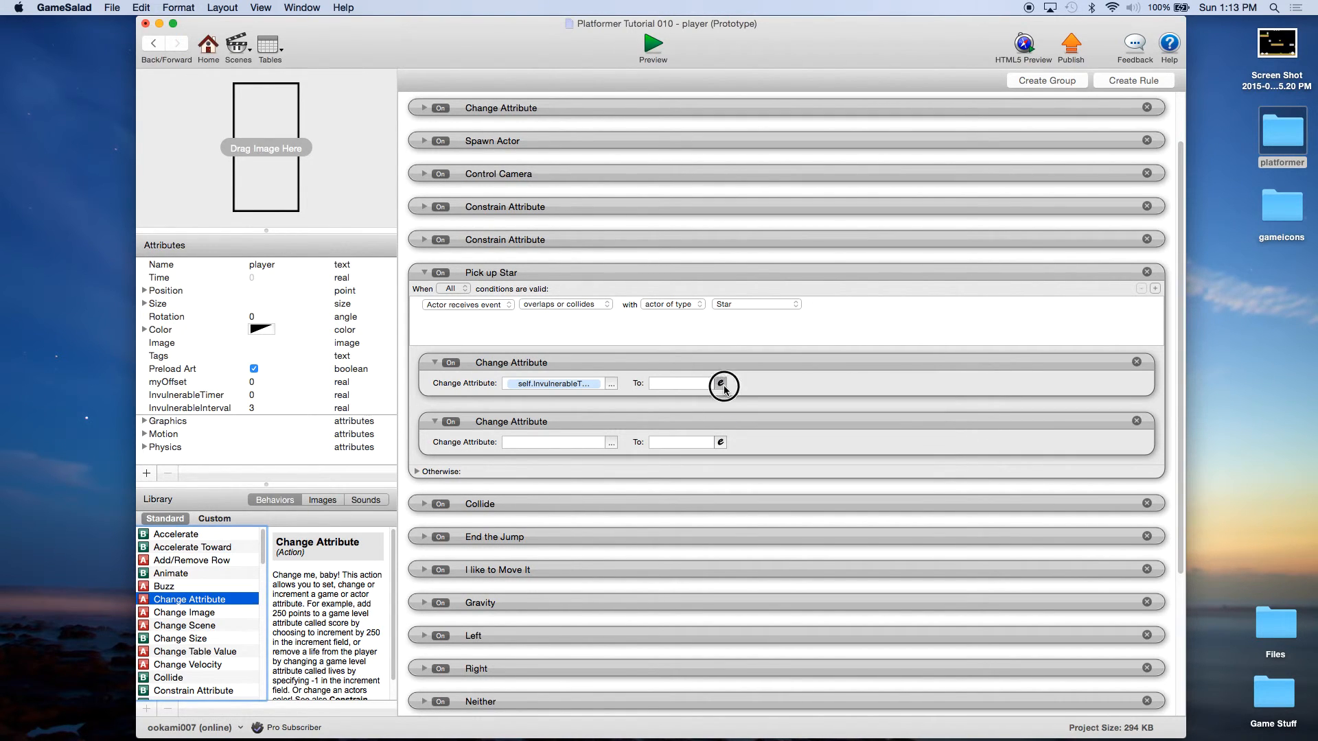
click(722, 384)
click(659, 404)
click(663, 445)
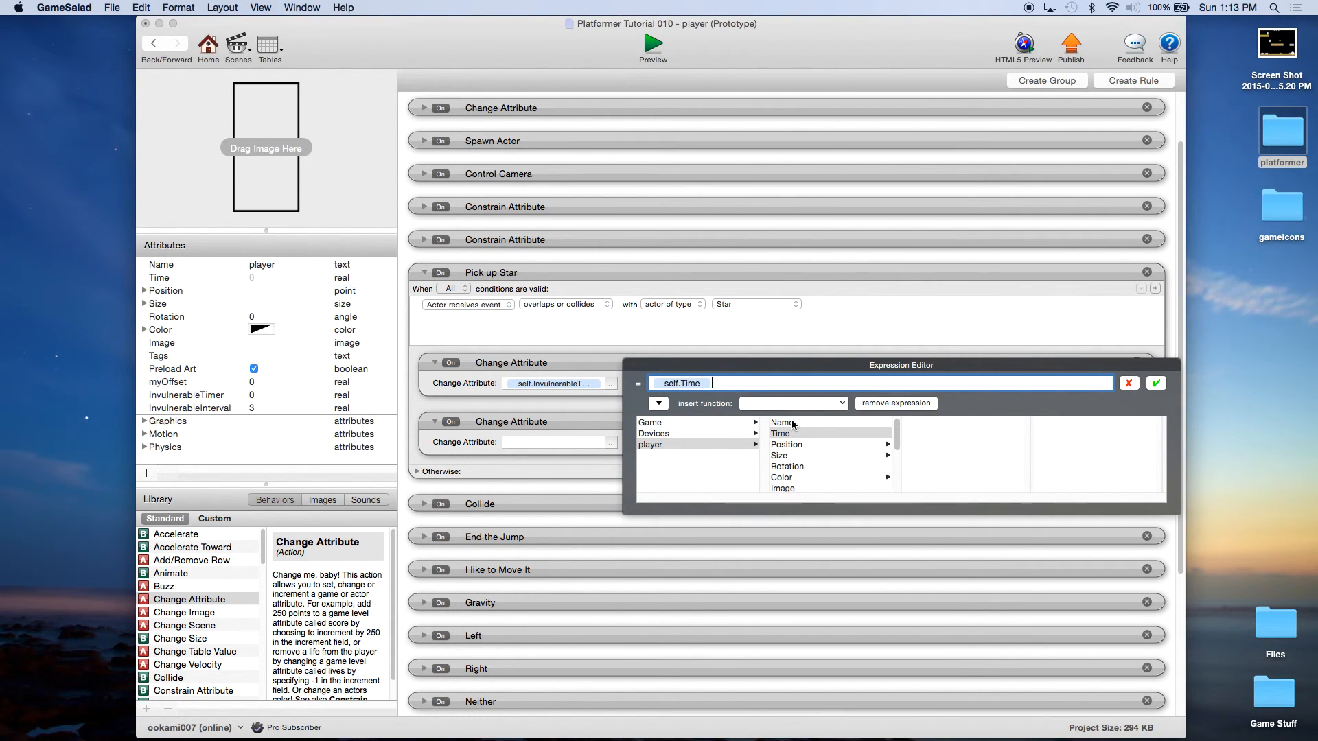
scroll(899, 449, down, 3)
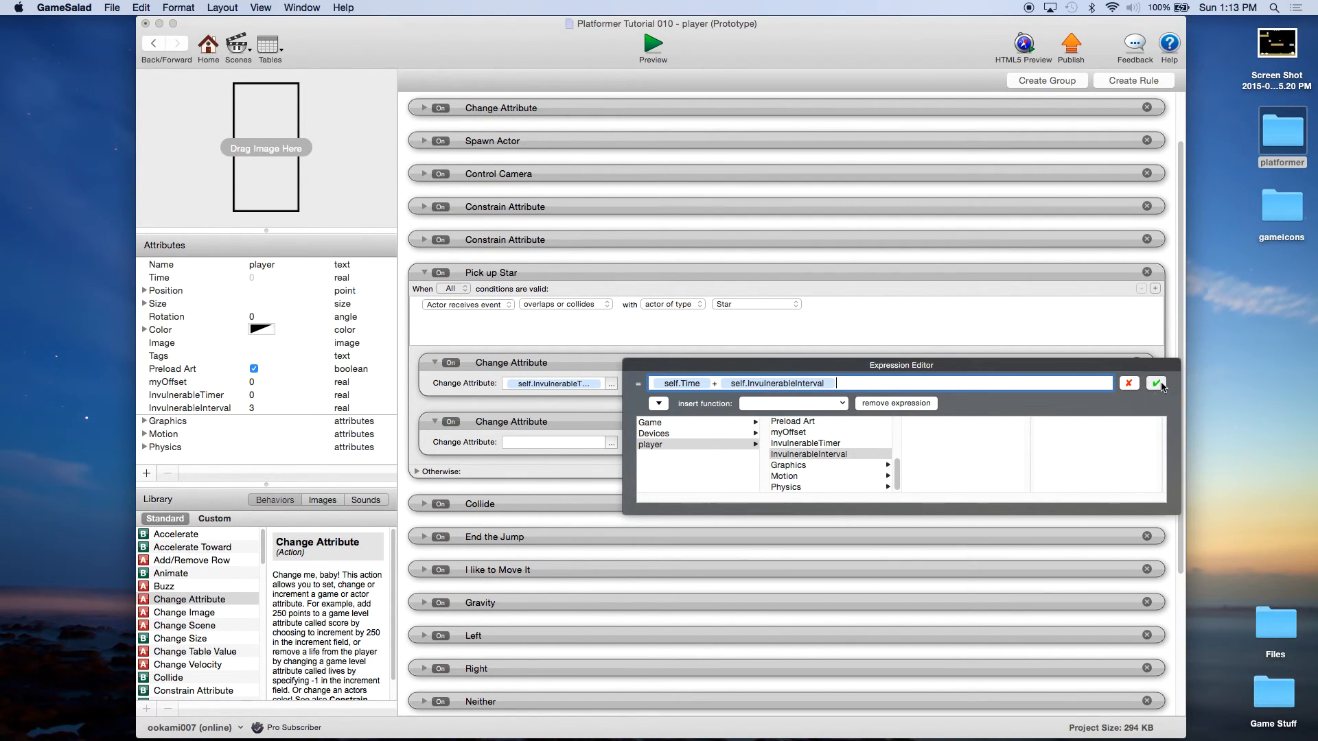
click(1160, 385)
Step: Set the second action to change game.Invulnerable to true
click(610, 443)
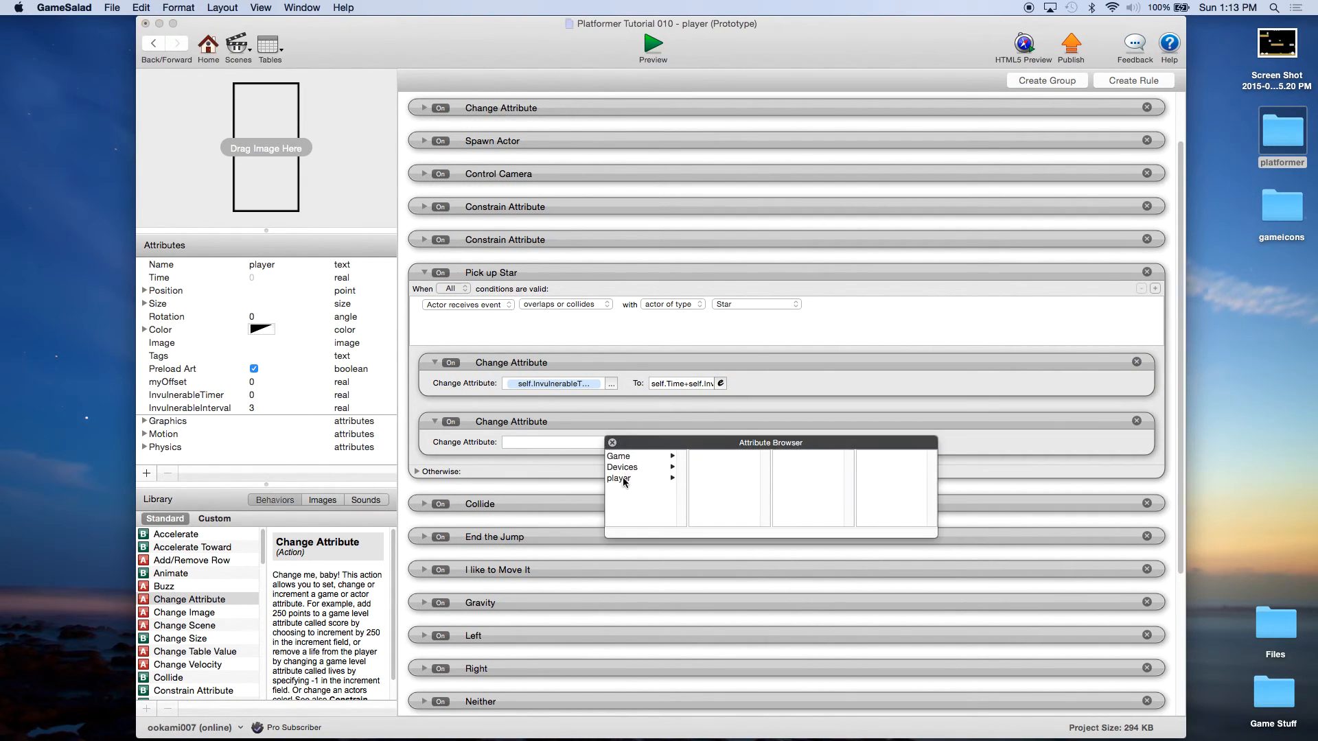
click(625, 457)
scroll(715, 508, down, 5)
click(716, 511)
click(715, 511)
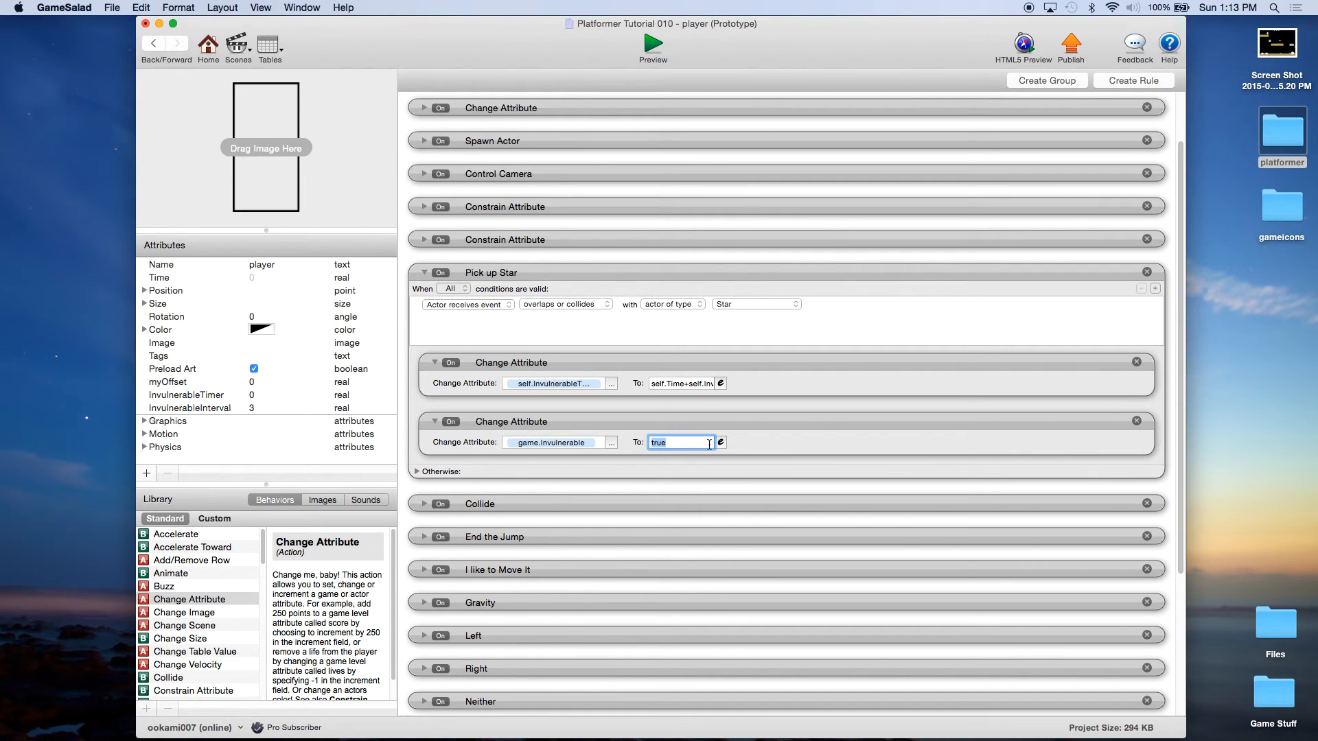
click(110, 8)
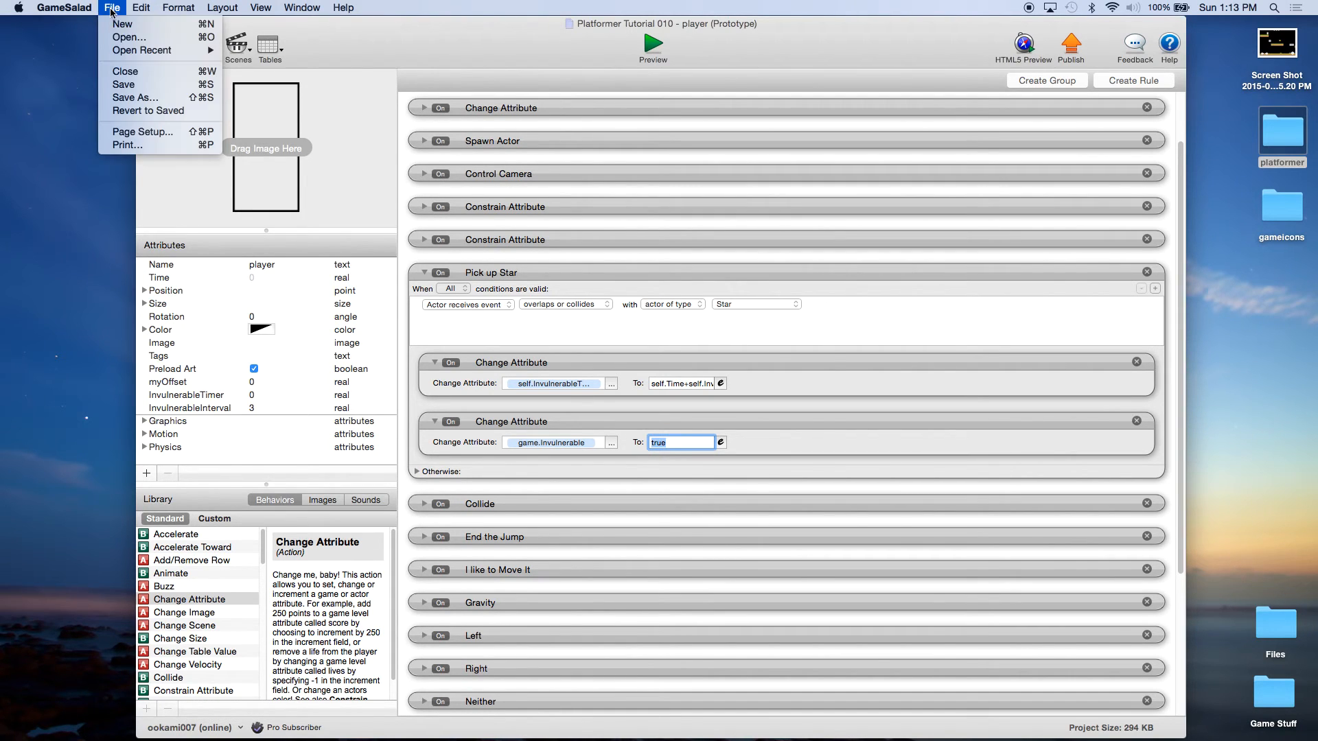
Step: Save the project and open the Initial Scene from the Scenes list
click(158, 85)
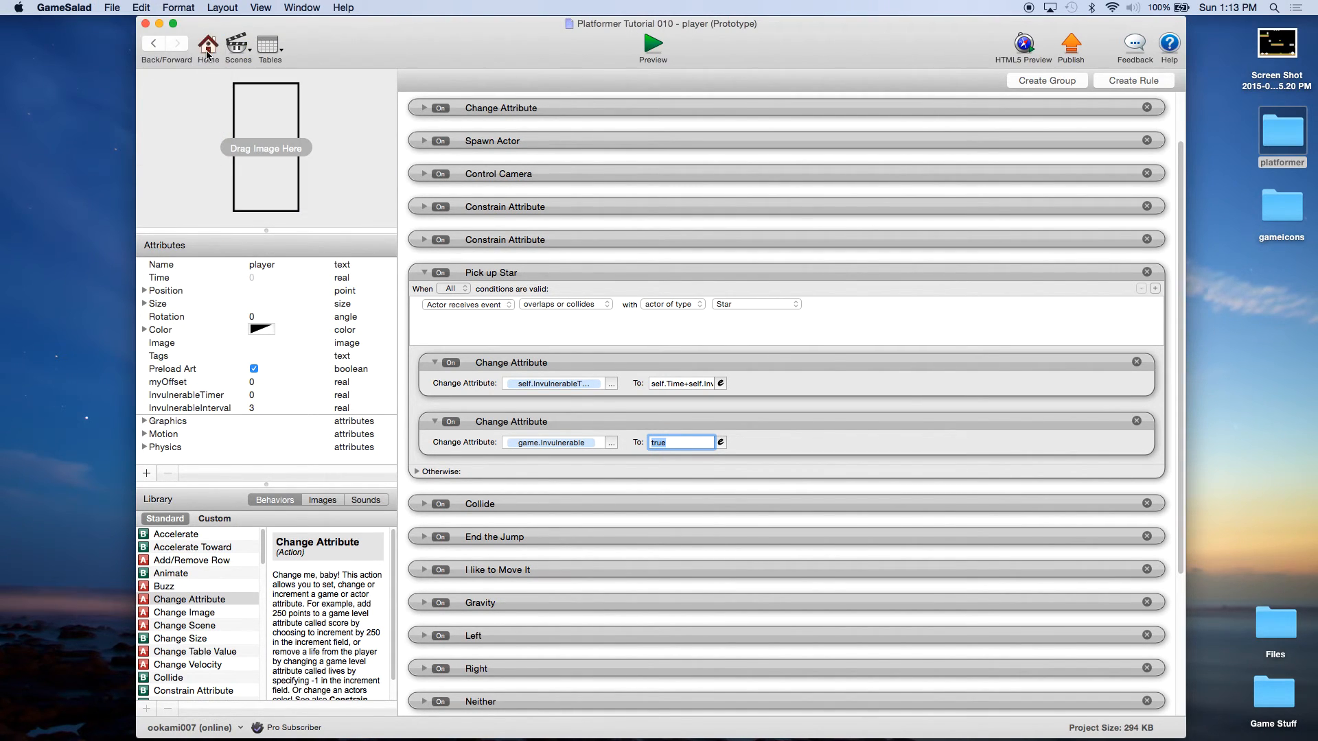
click(208, 55)
click(250, 61)
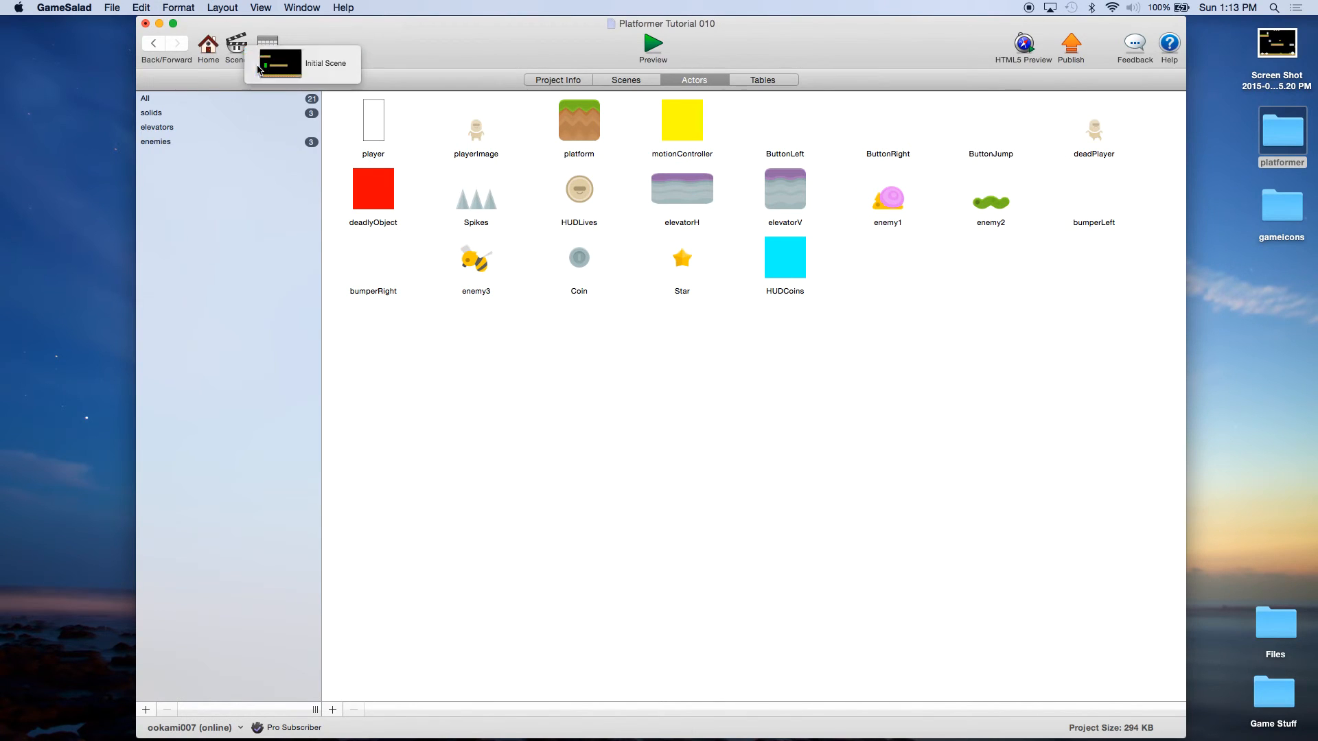
click(258, 69)
Step: Inspect the scene's HUD and Background layers, then run the scene in Preview
click(379, 80)
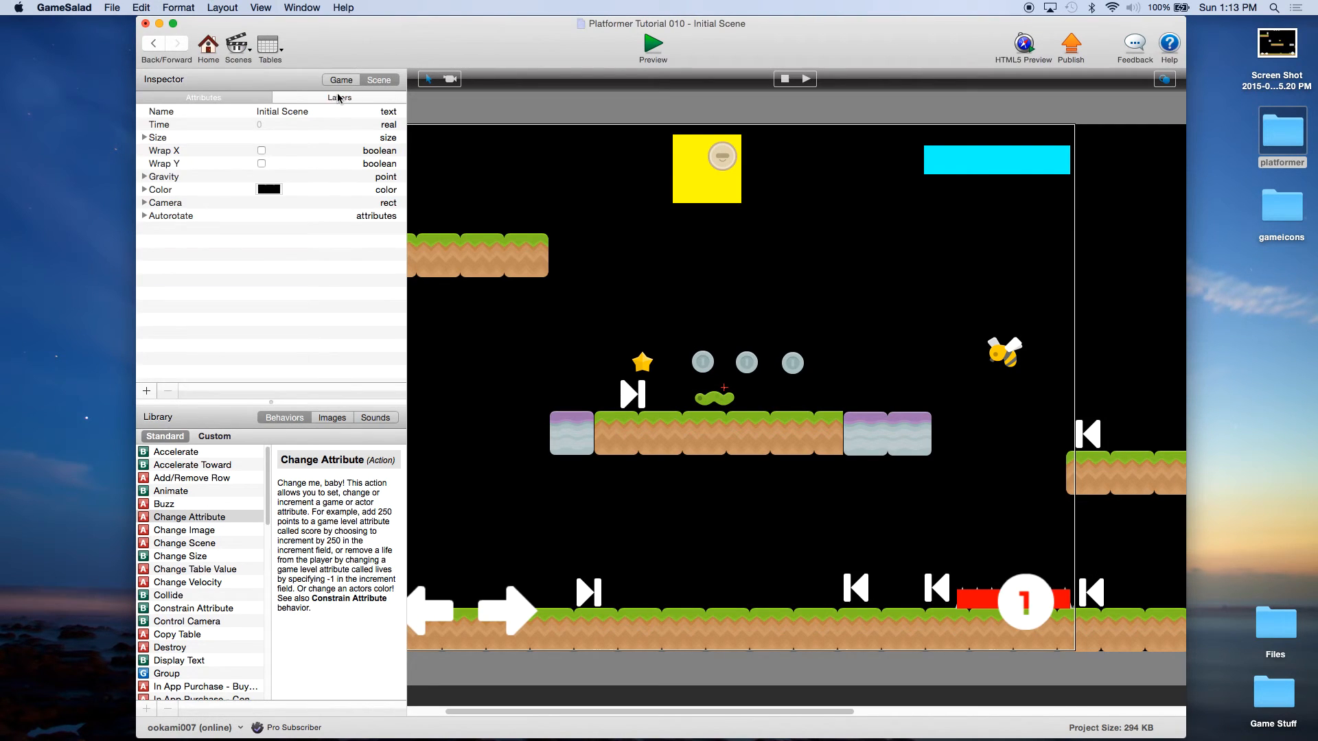
click(339, 97)
click(145, 122)
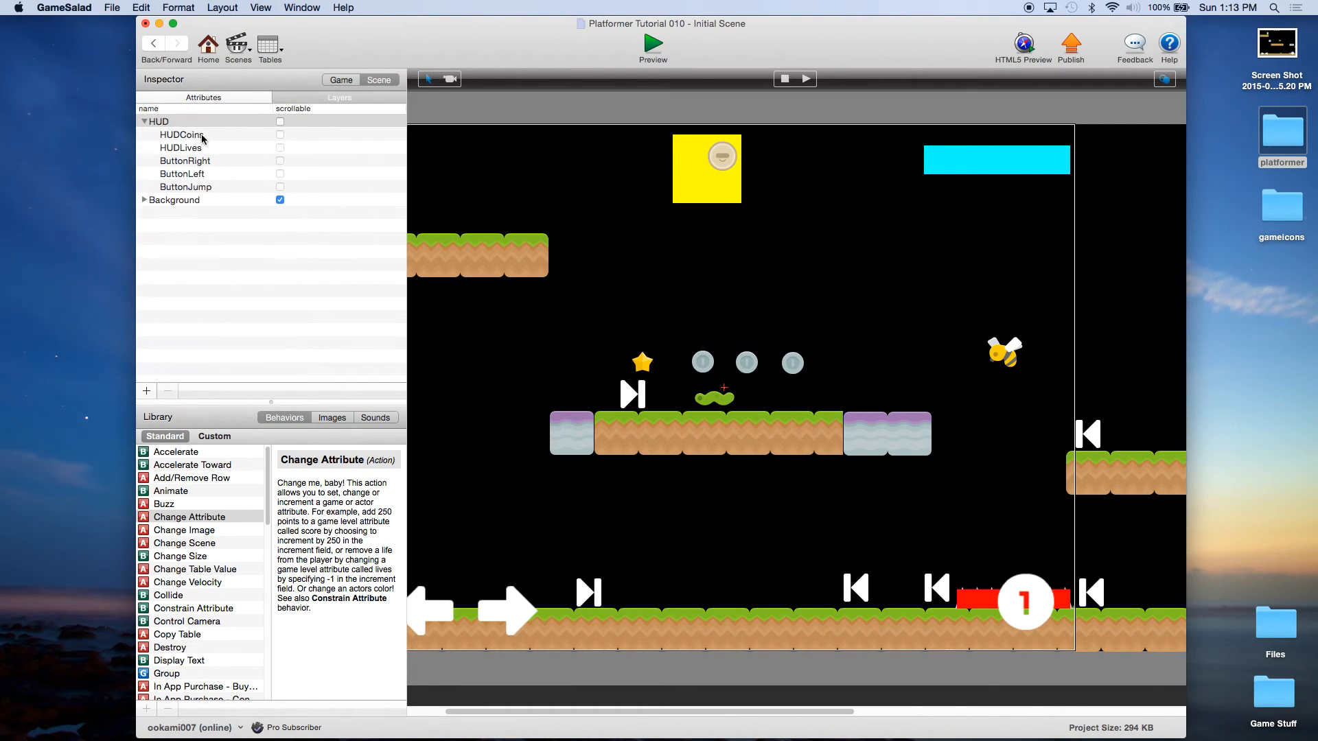
click(145, 123)
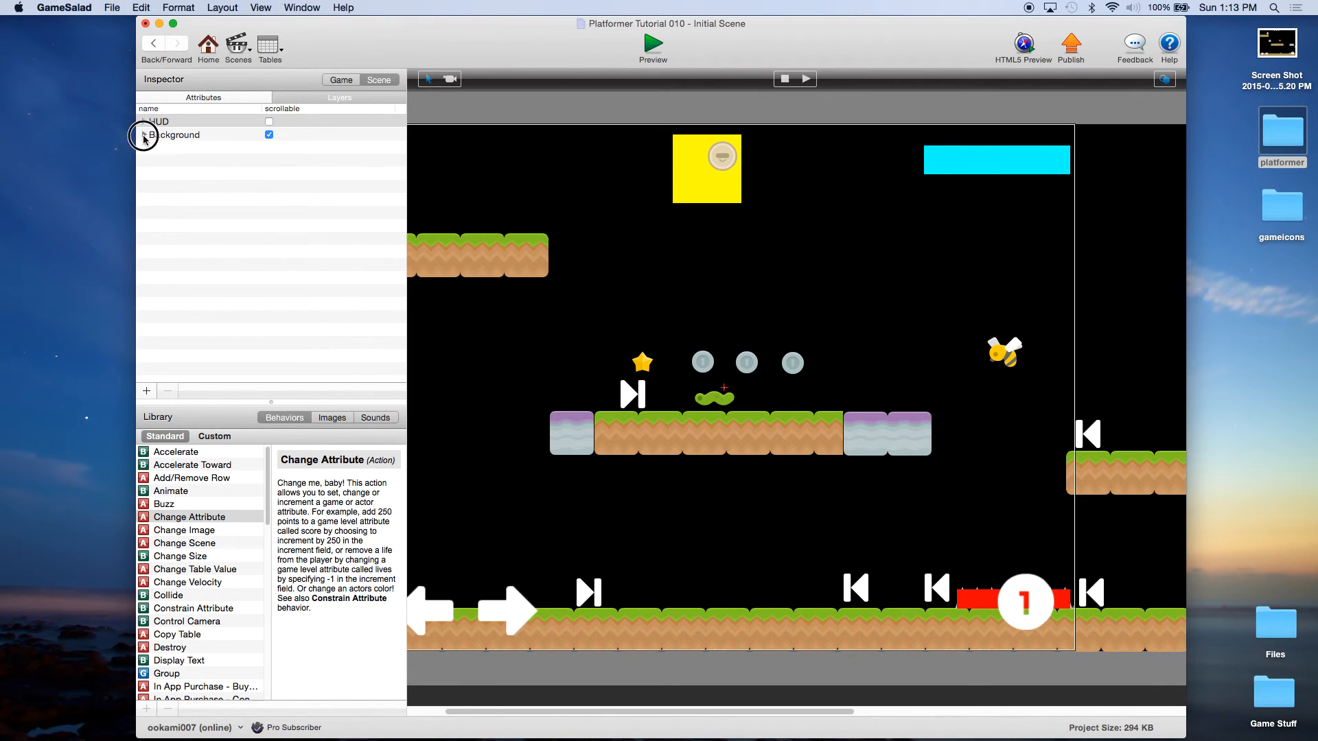
click(144, 136)
click(145, 136)
click(652, 46)
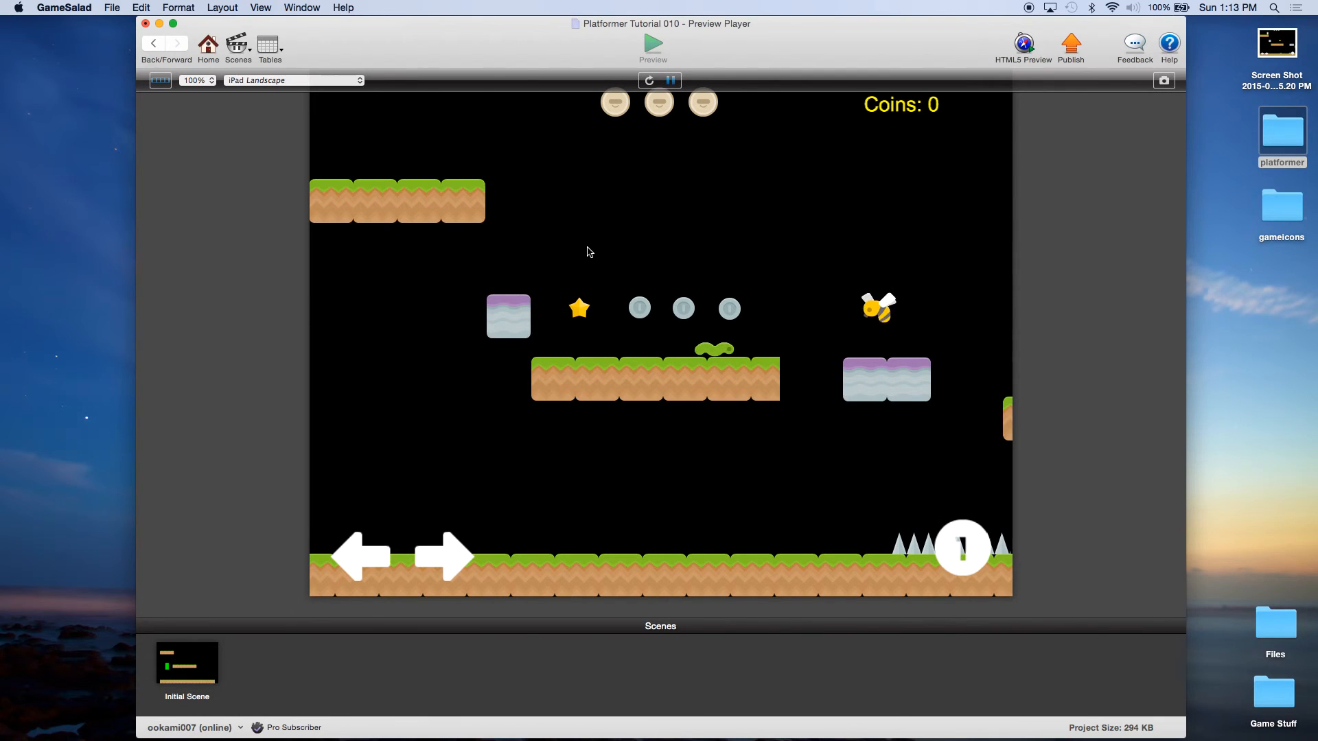
Step: Run right collecting the coins and jumping over the bee, then walk the respawned player toward it again
key(Right)
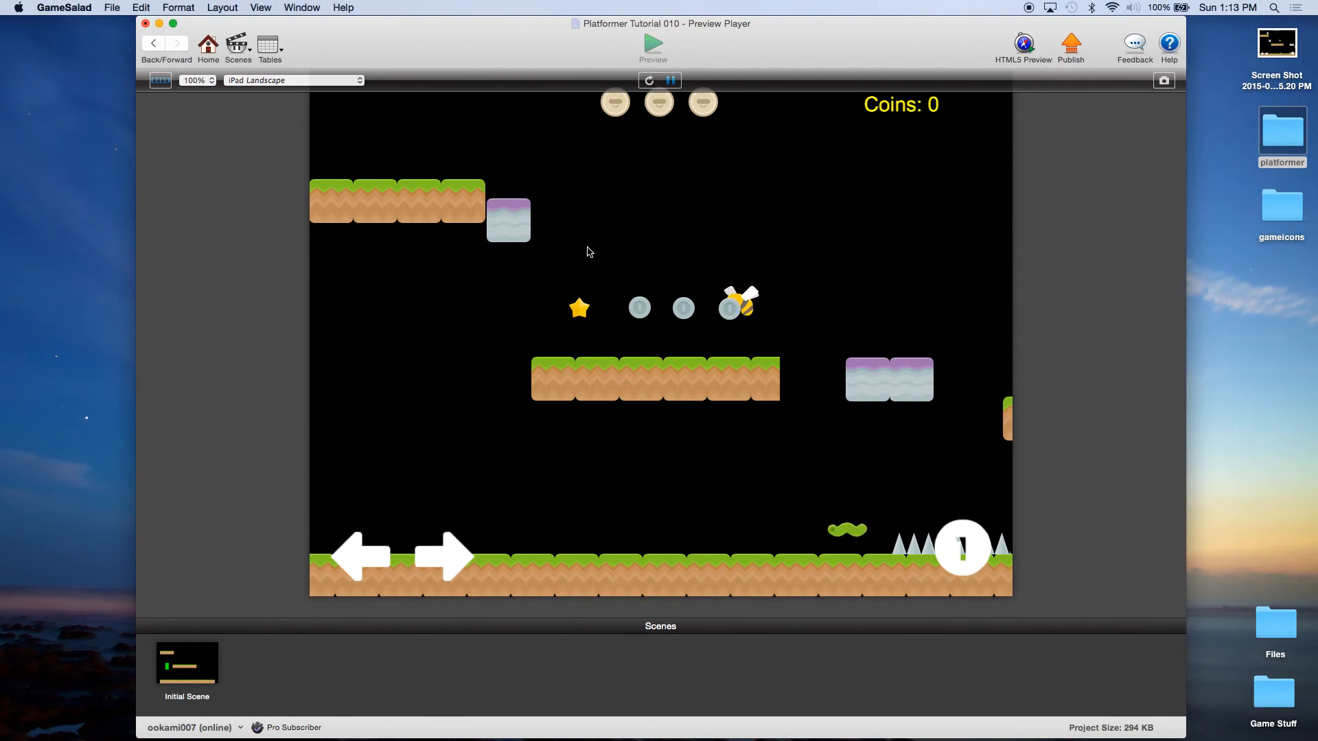
key(Left)
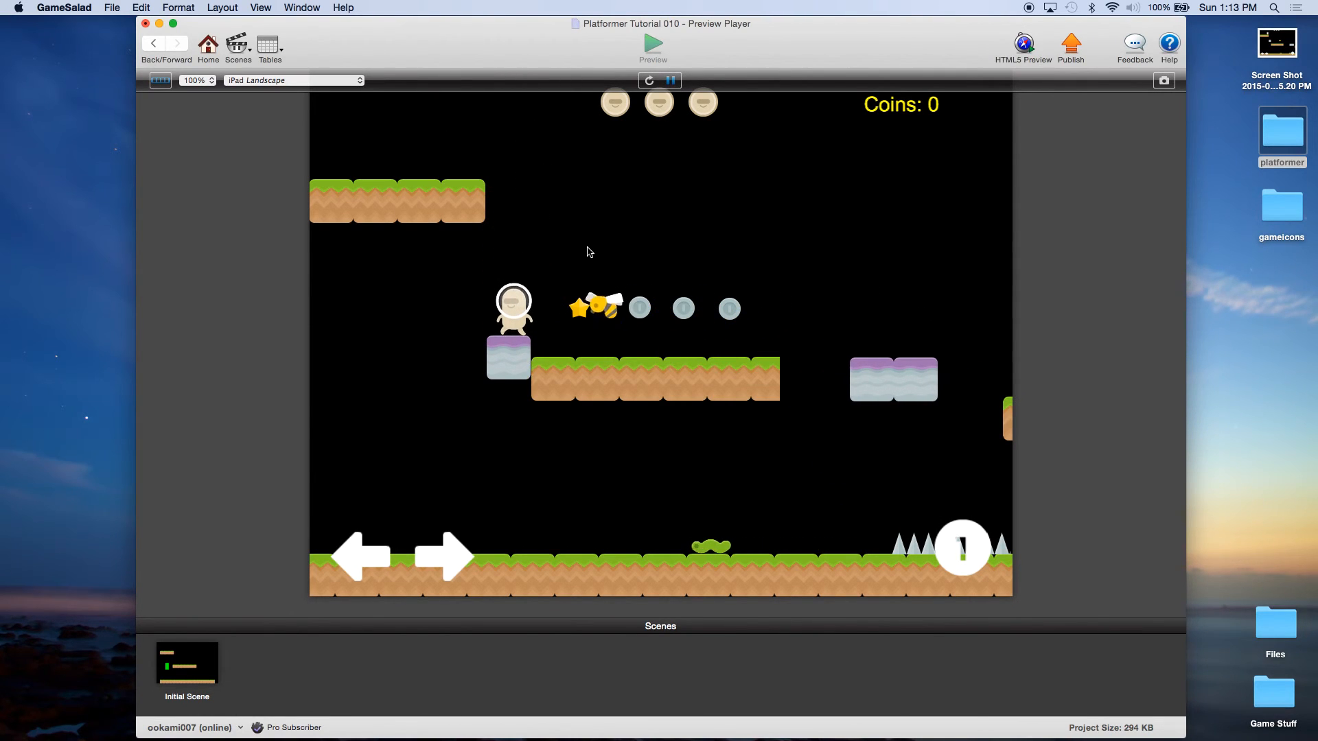
key(Right)
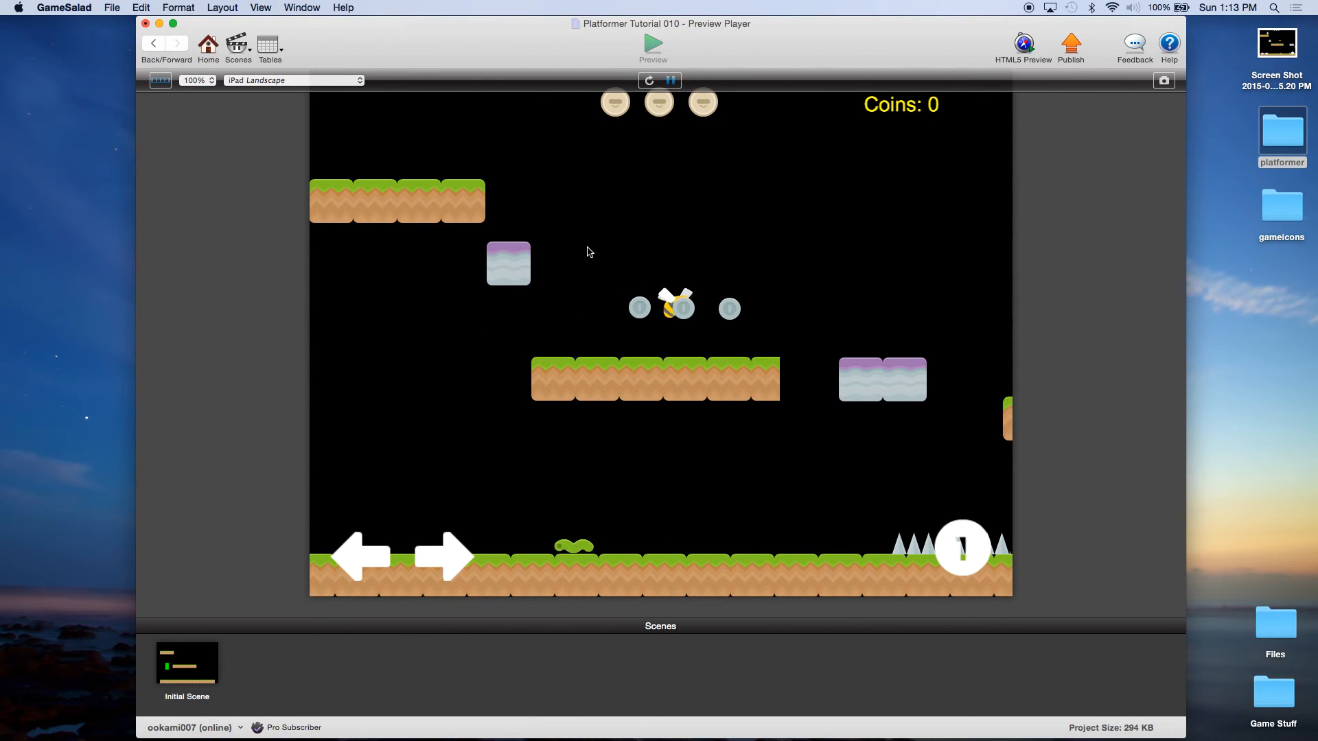
key(Right)
key(space)
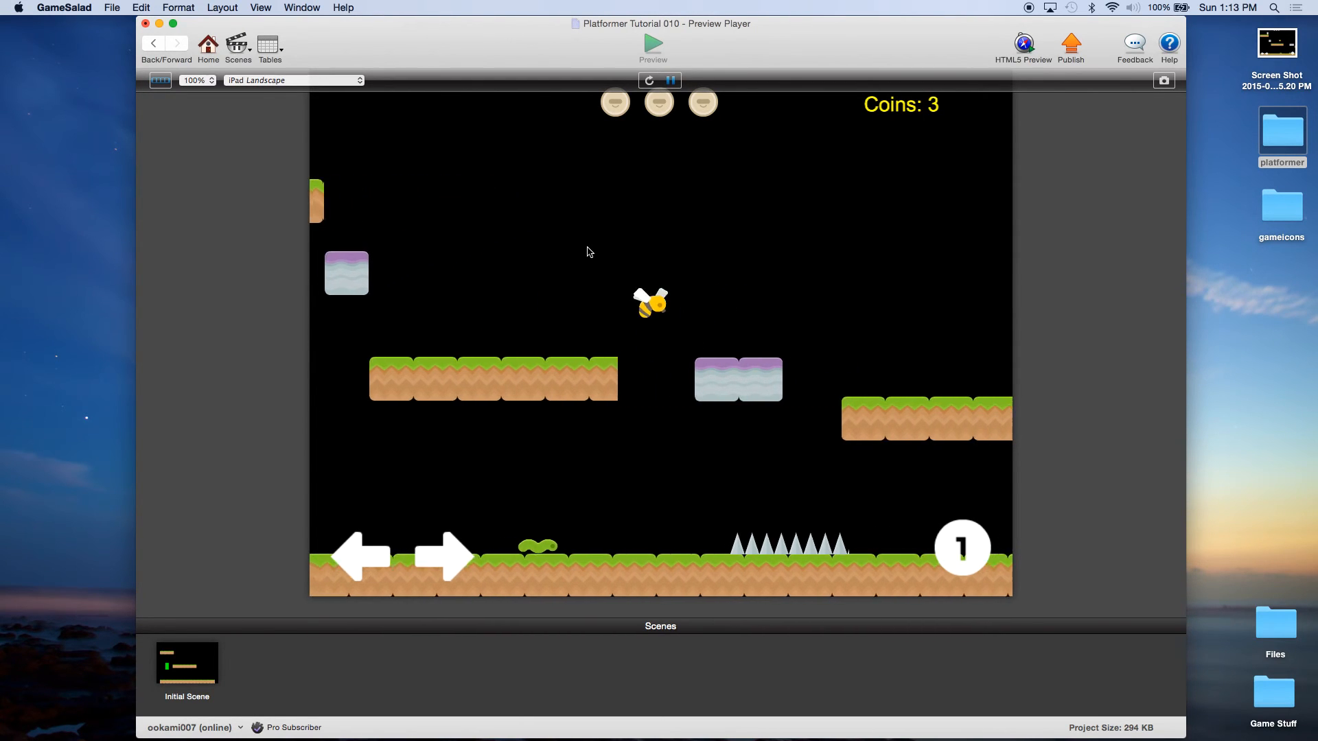
key(Right)
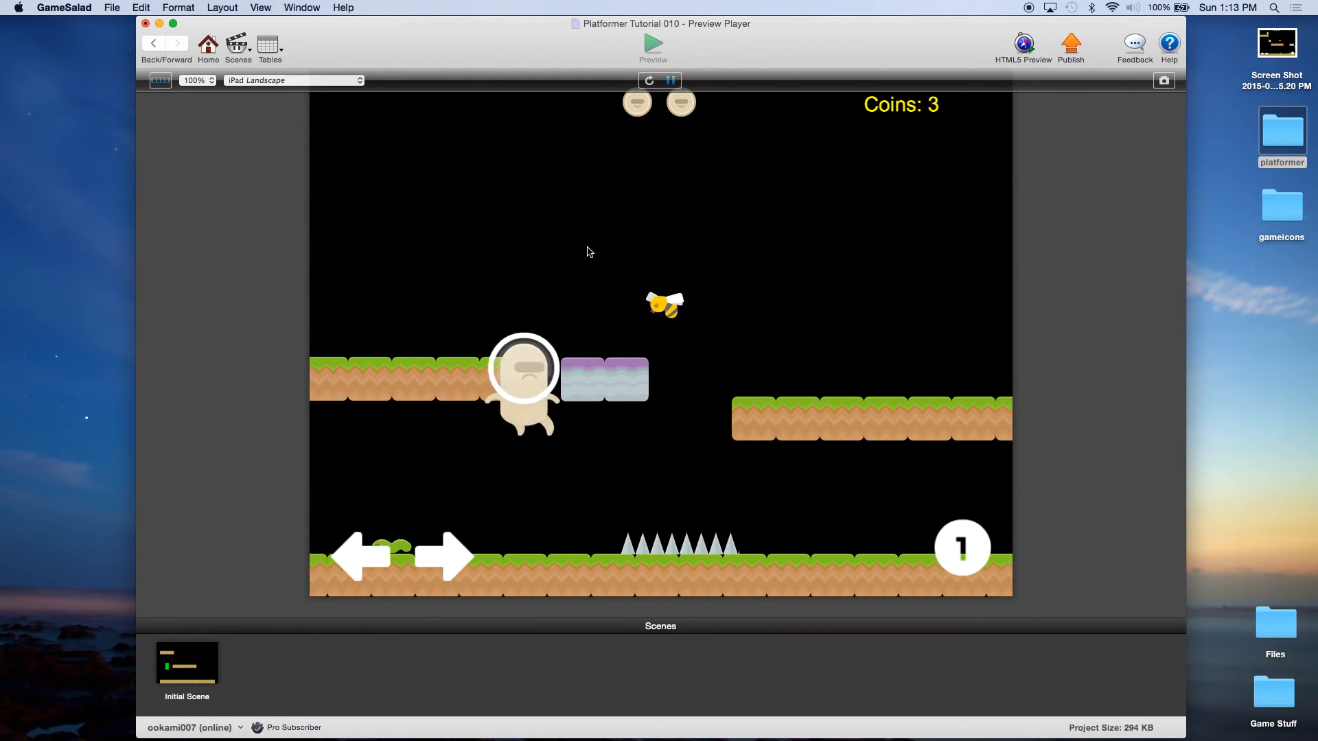
key(Right)
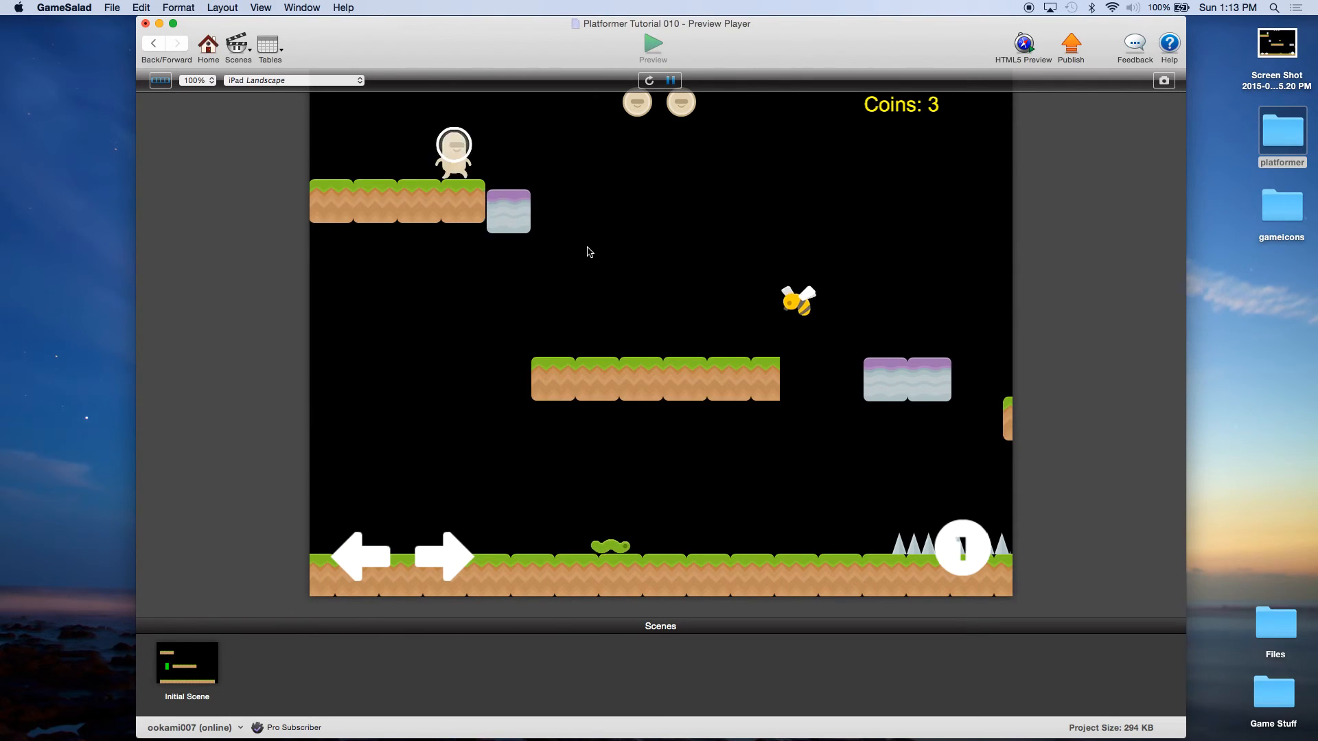
key(Right)
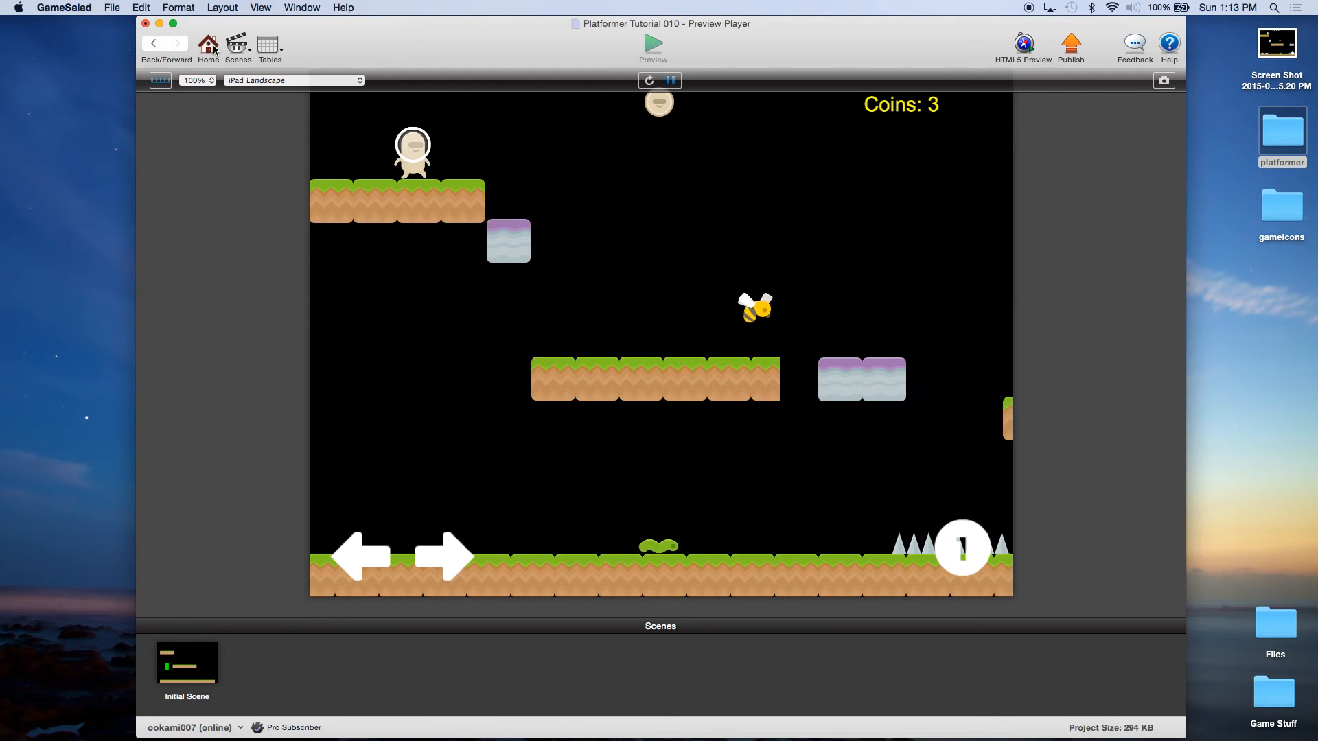
Step: Jump between the middle and upper-left platforms to keep testing the level
key(Right)
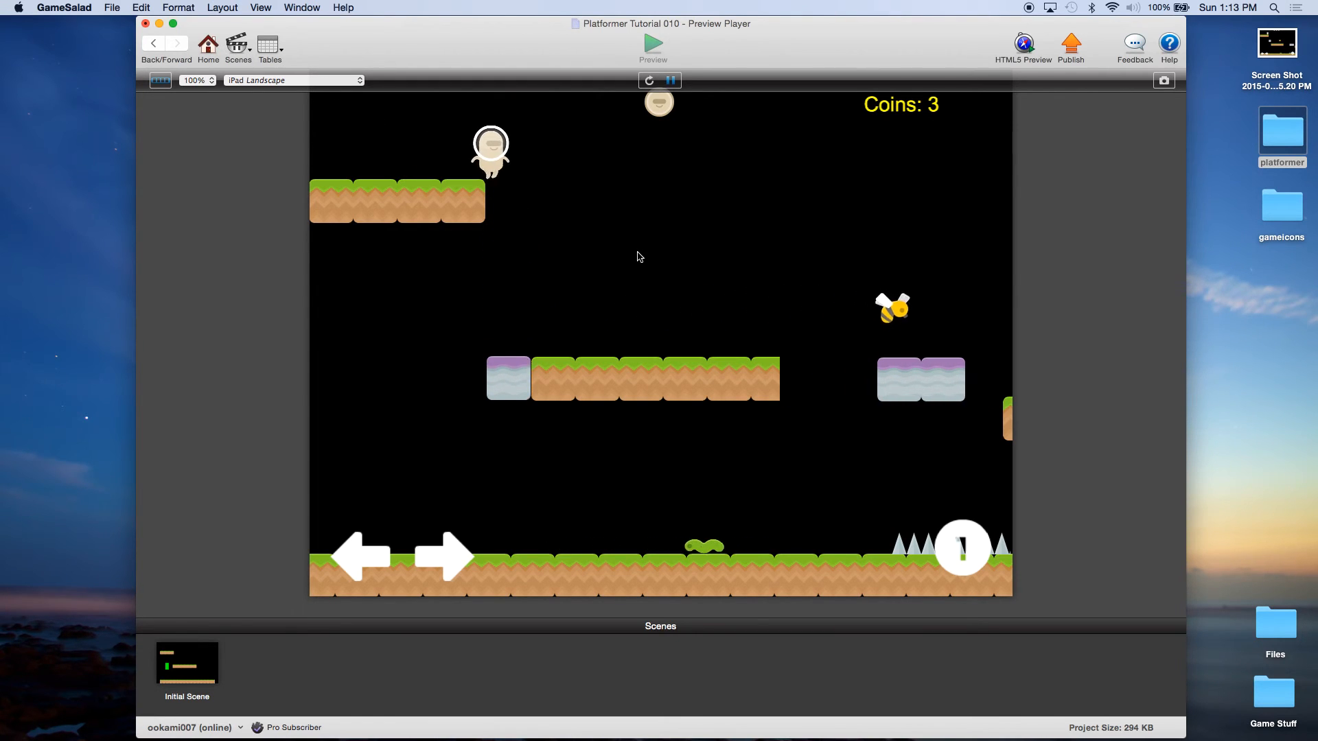
key(Left)
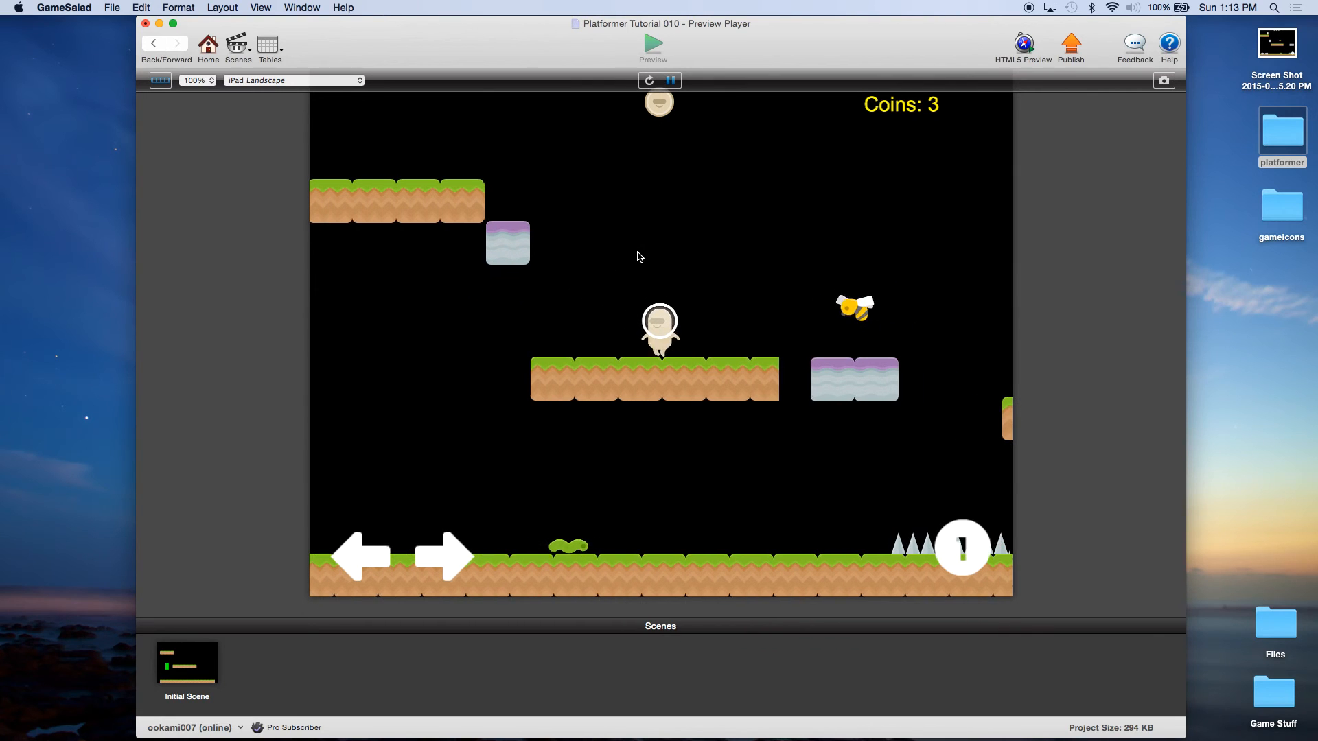
key(Right)
key(Left)
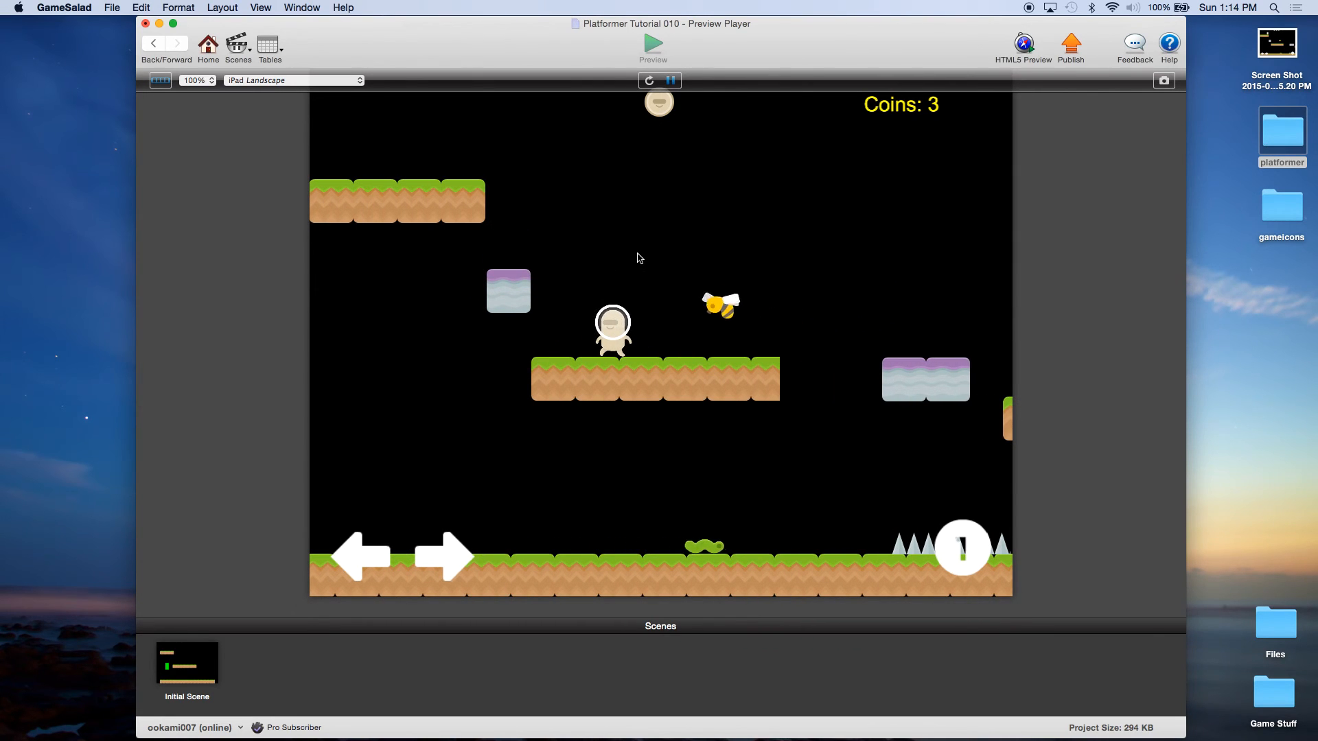
key(Up)
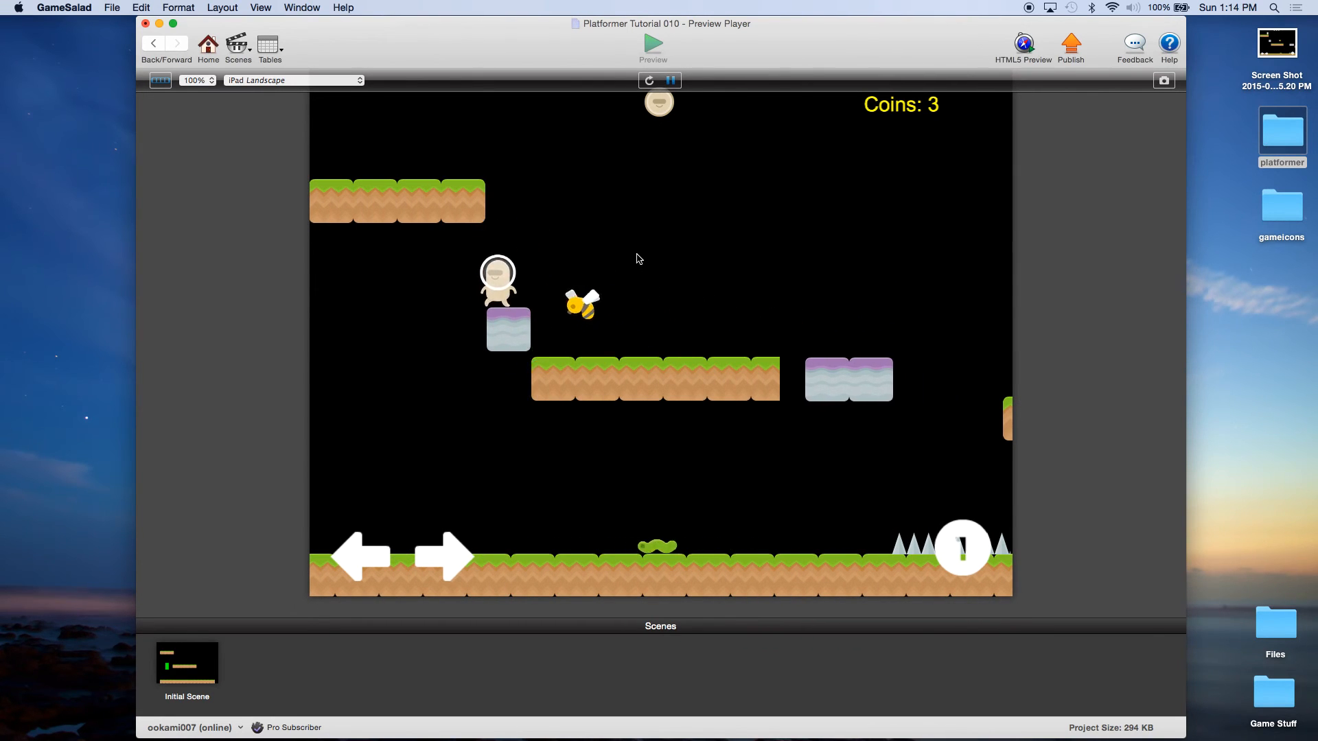
key(Up)
key(Left)
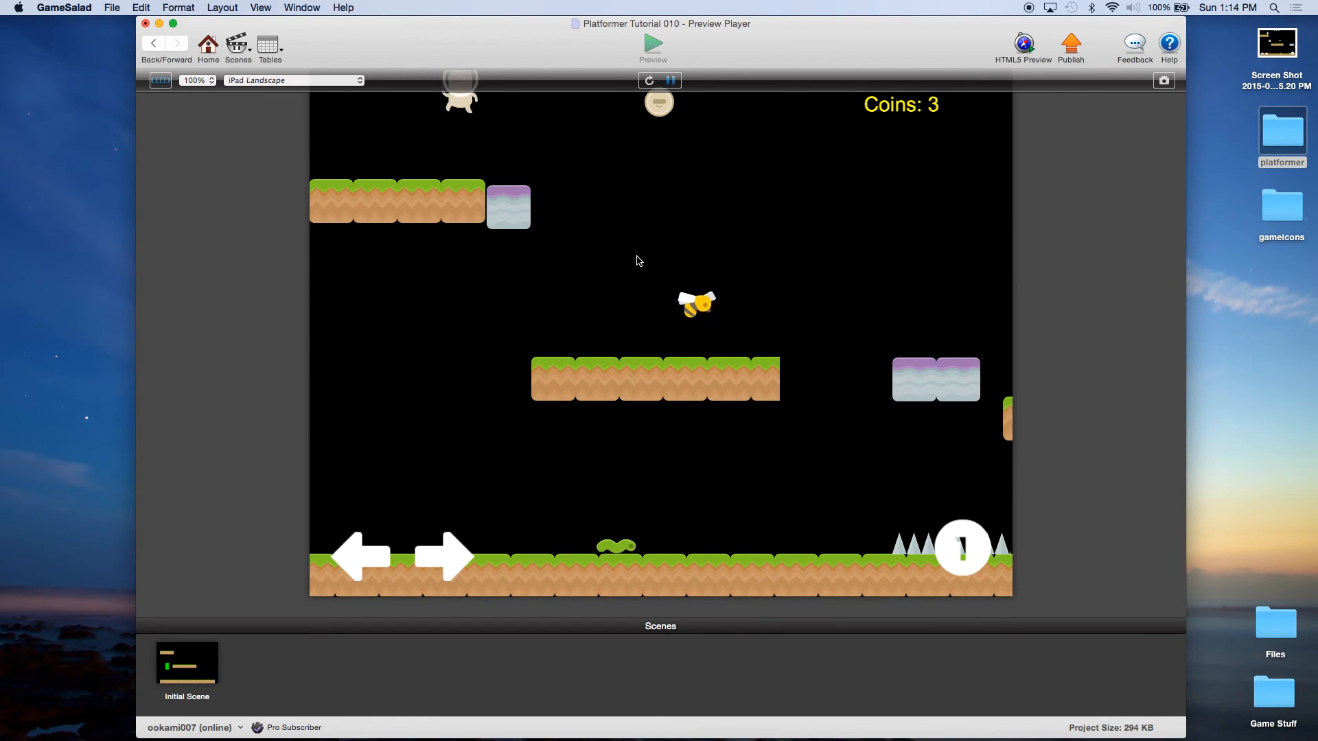
key(Right)
key(Left)
key(Right)
key(Up)
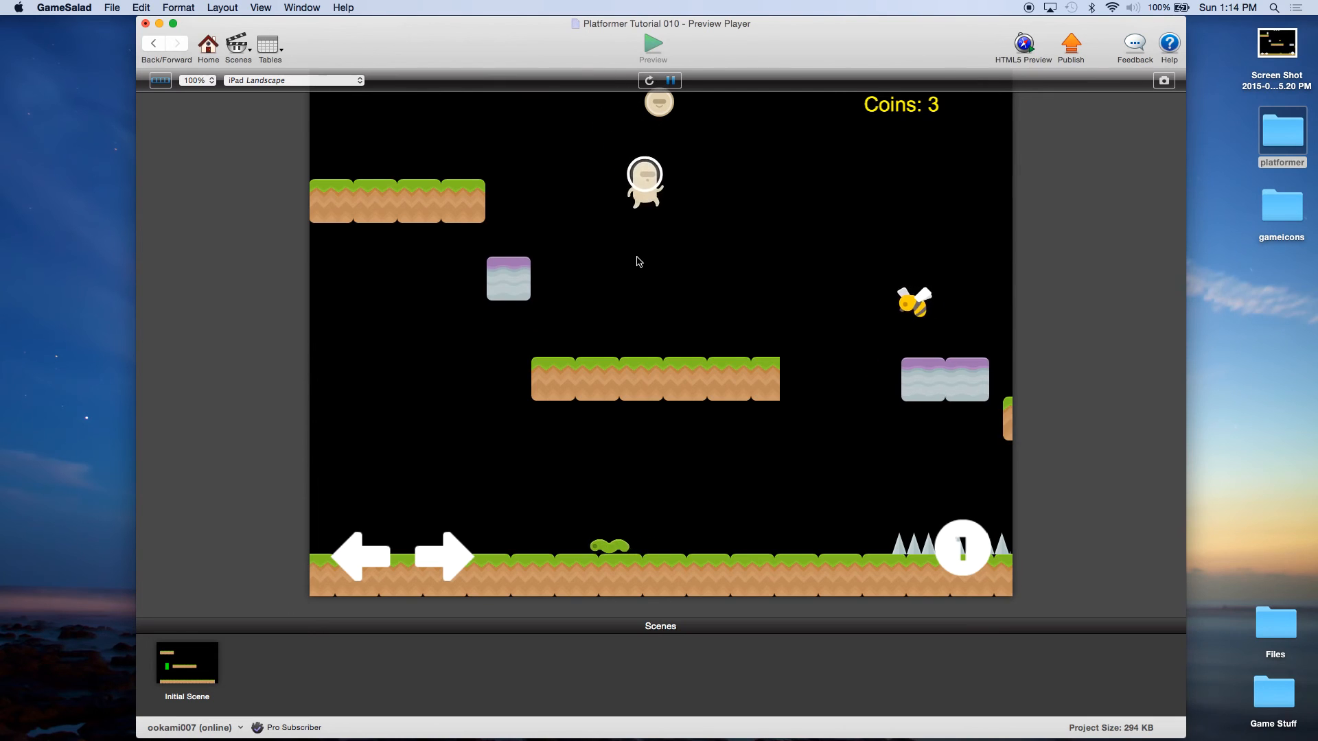
key(Left)
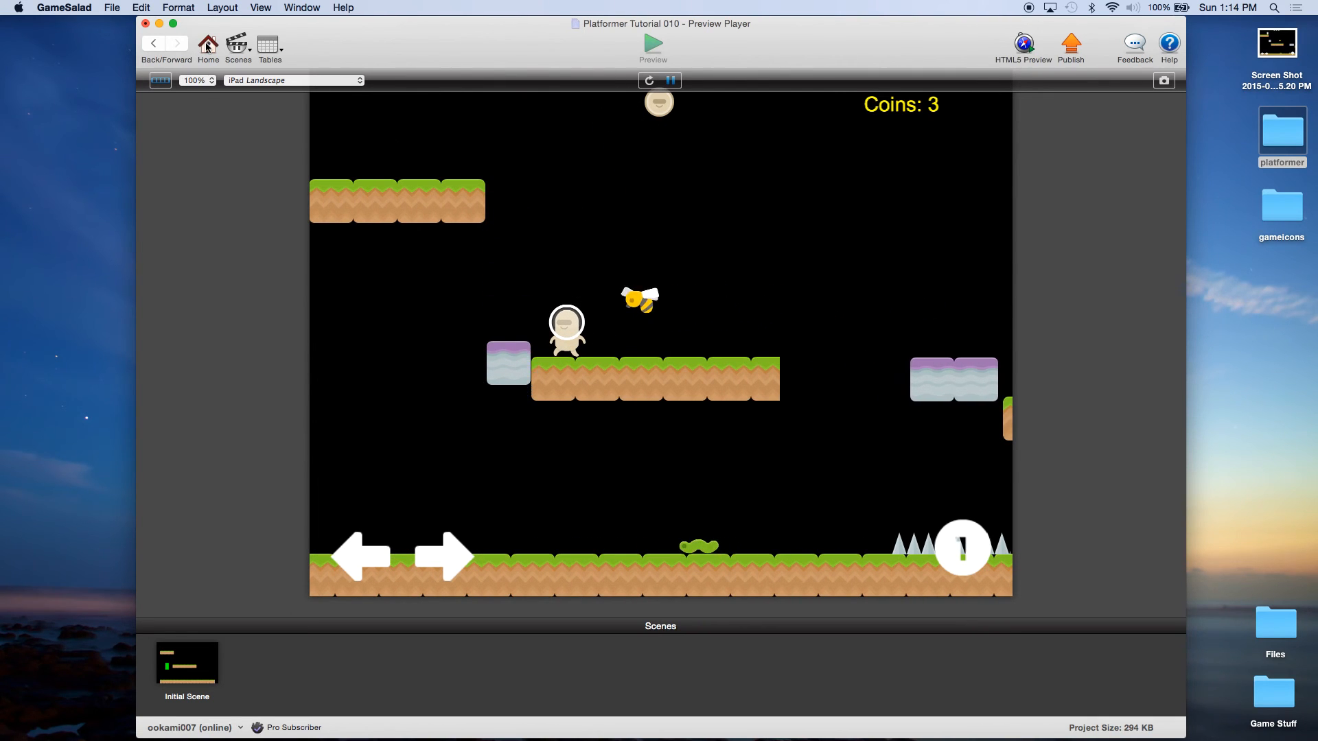
key(Right)
key(Up)
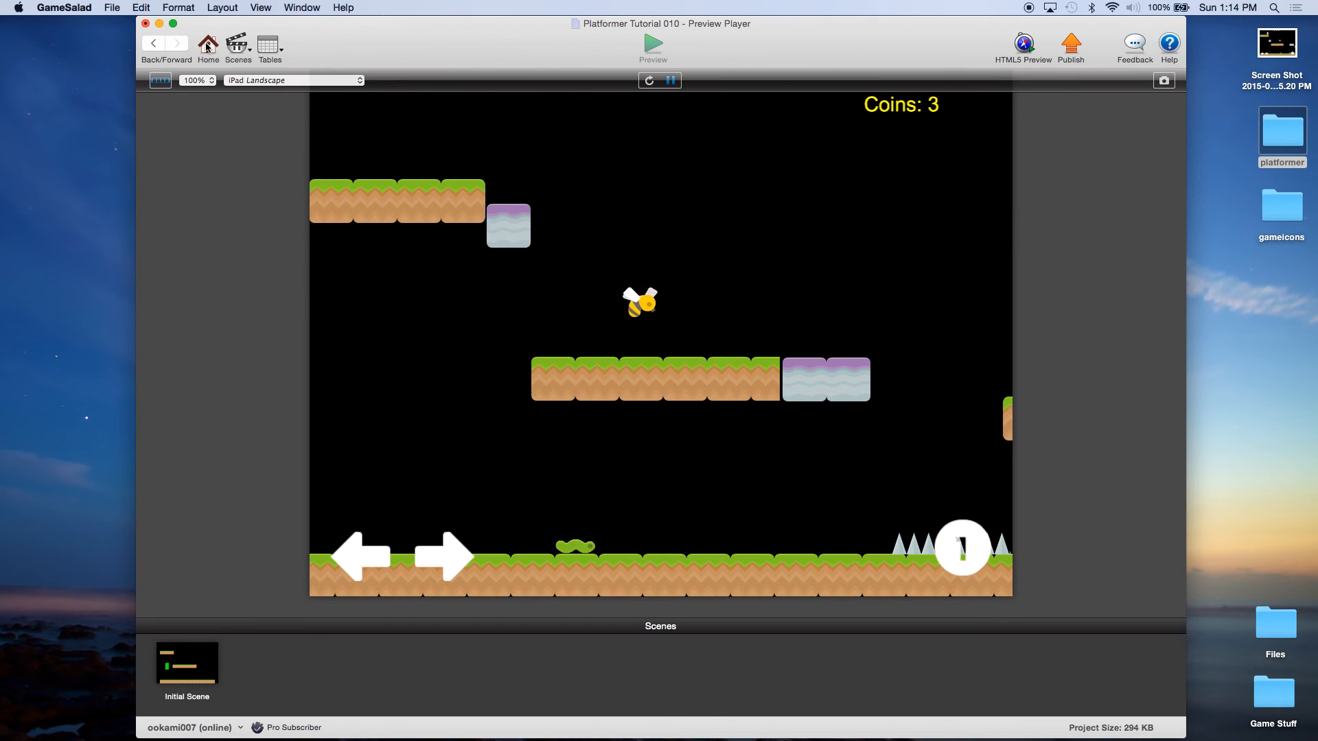